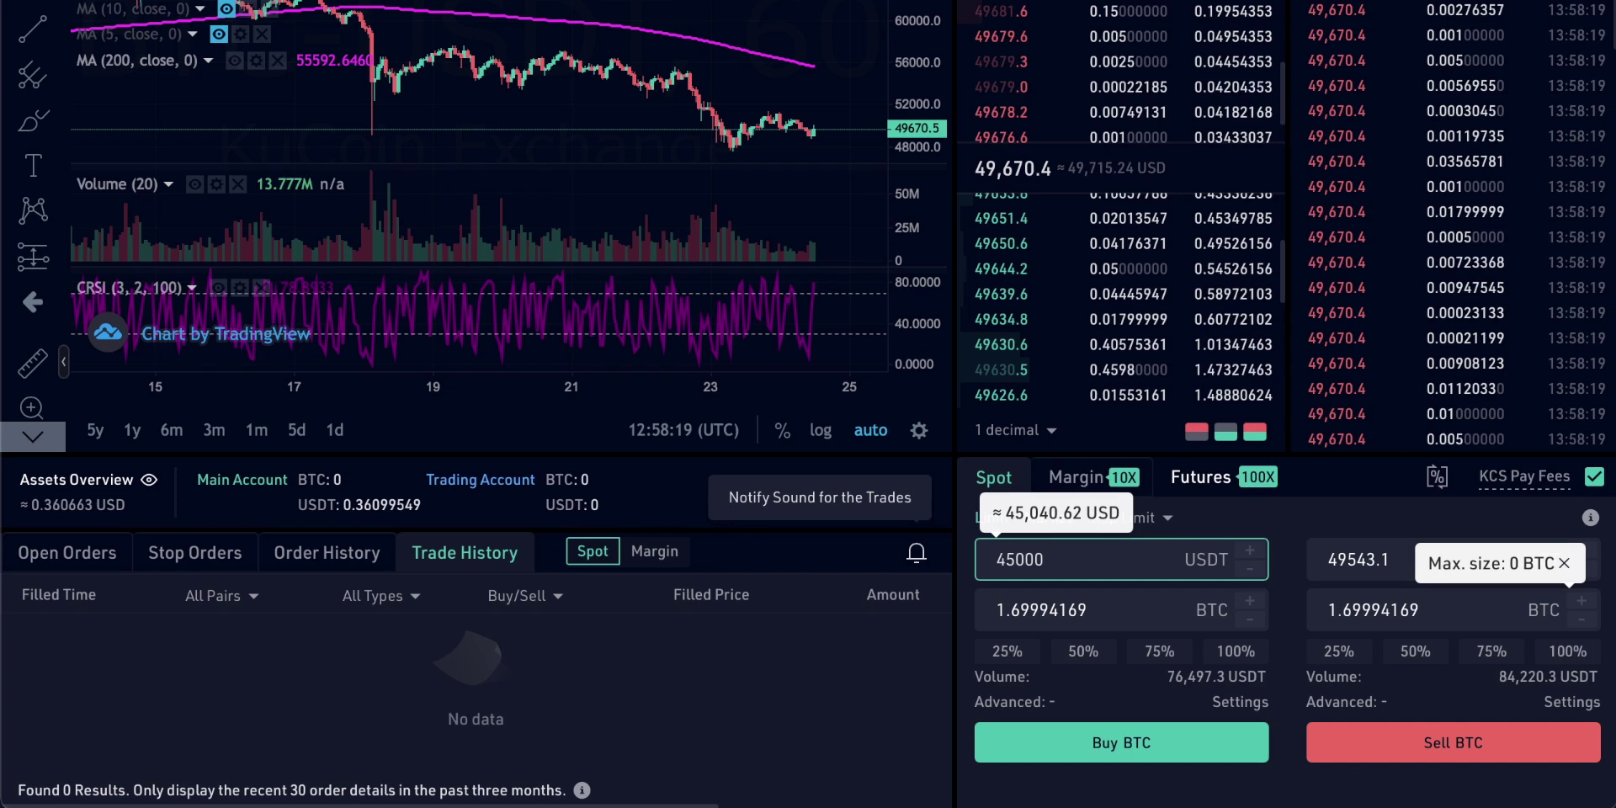
- Set the limit buy order's amount to 0.5 BTC
{"action": "left_click", "coordinate": [1117, 594]}
{"action": "type", "text": "0.5"}
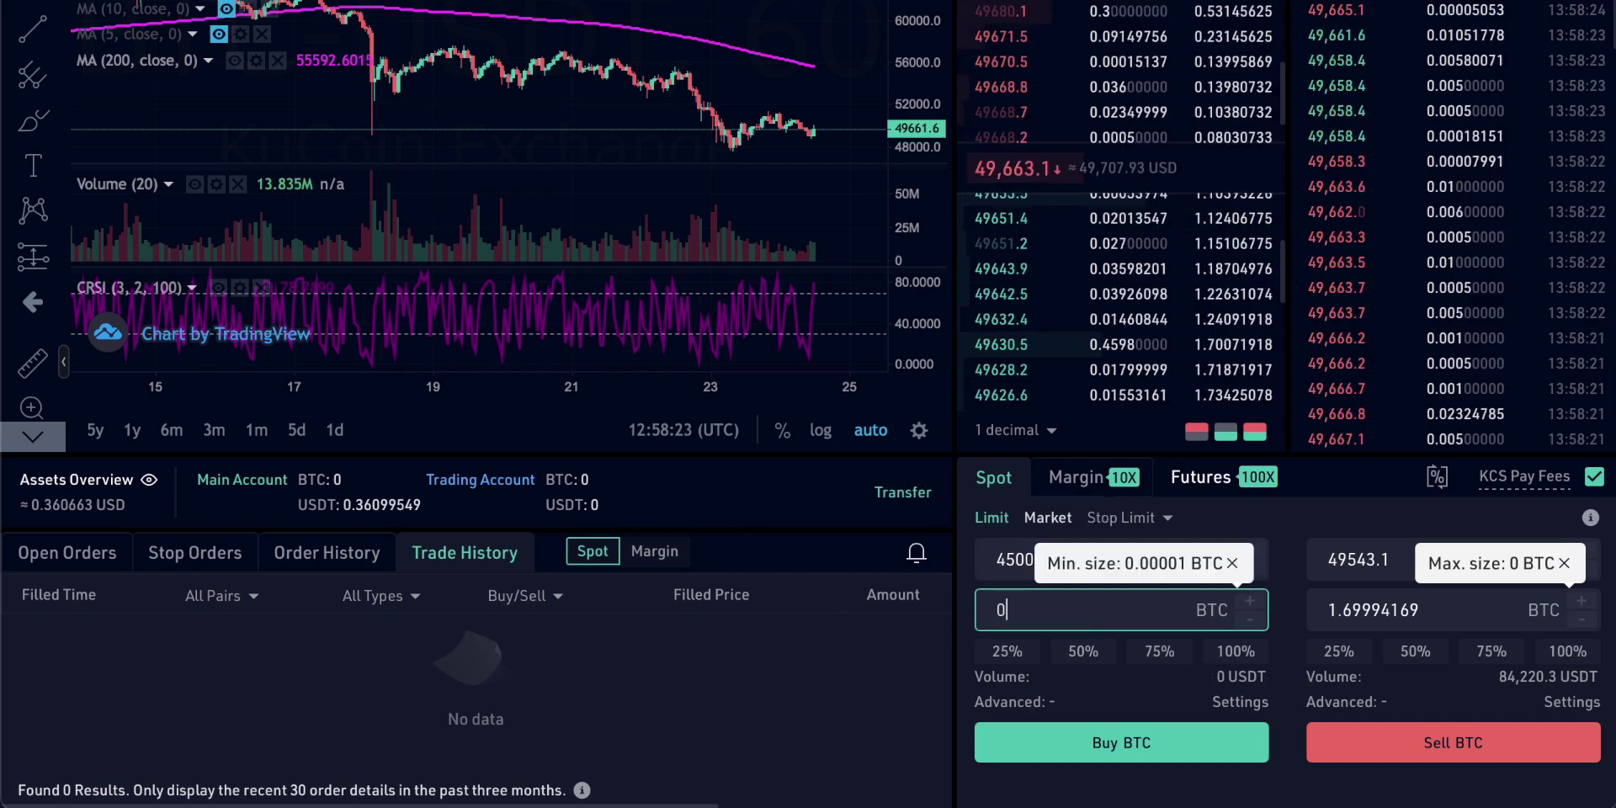
{"action": "left_click", "coordinate": [949, 502]}
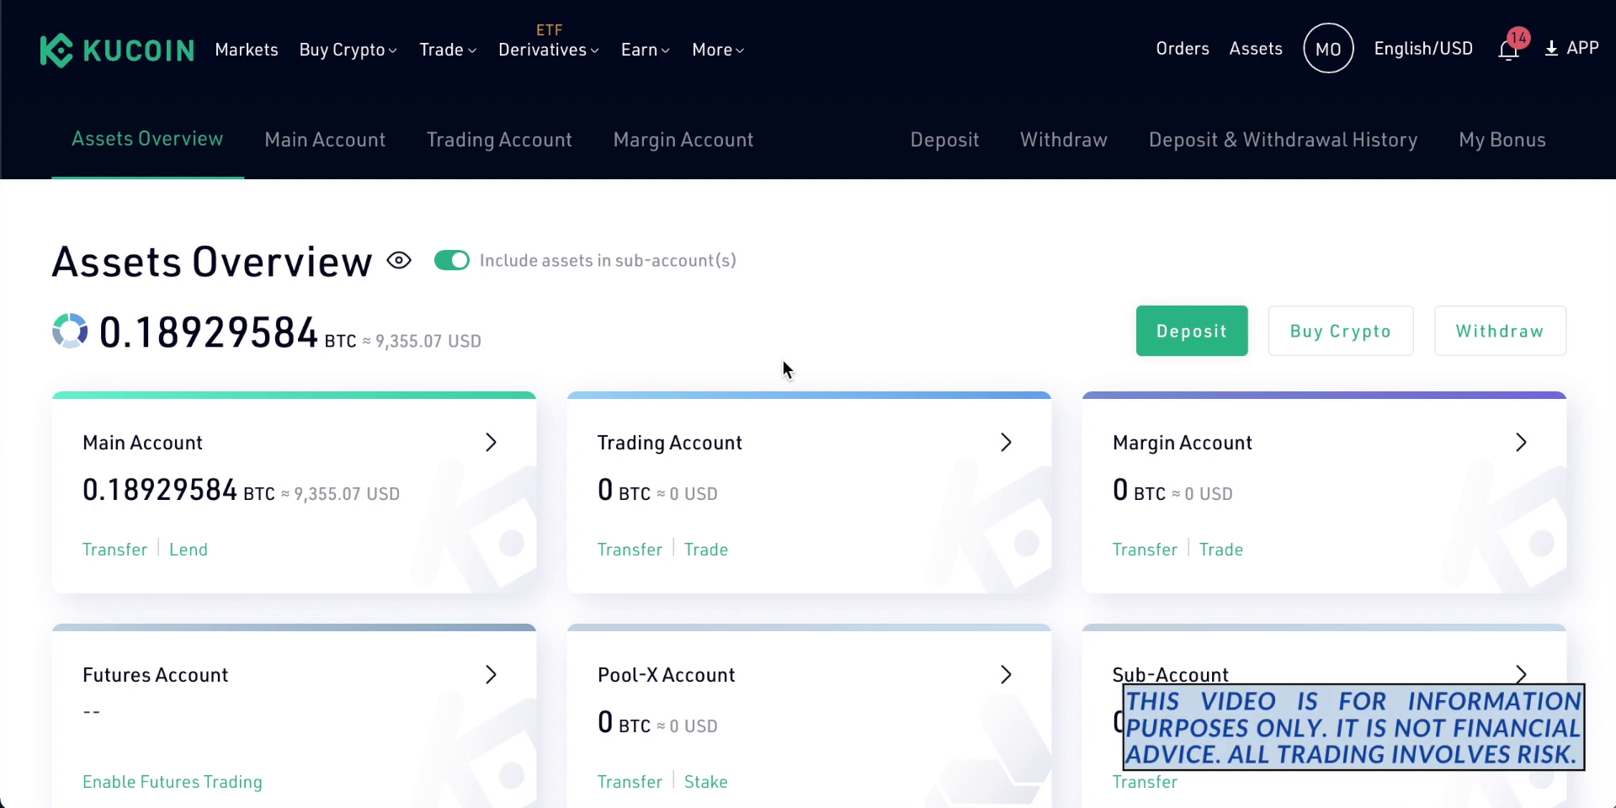
- Look over the assets overview, open the Trading Account balances and search for usdt
{"action": "scroll", "coordinate": [782, 362], "scroll_direction": "down", "scroll_amount": 1}
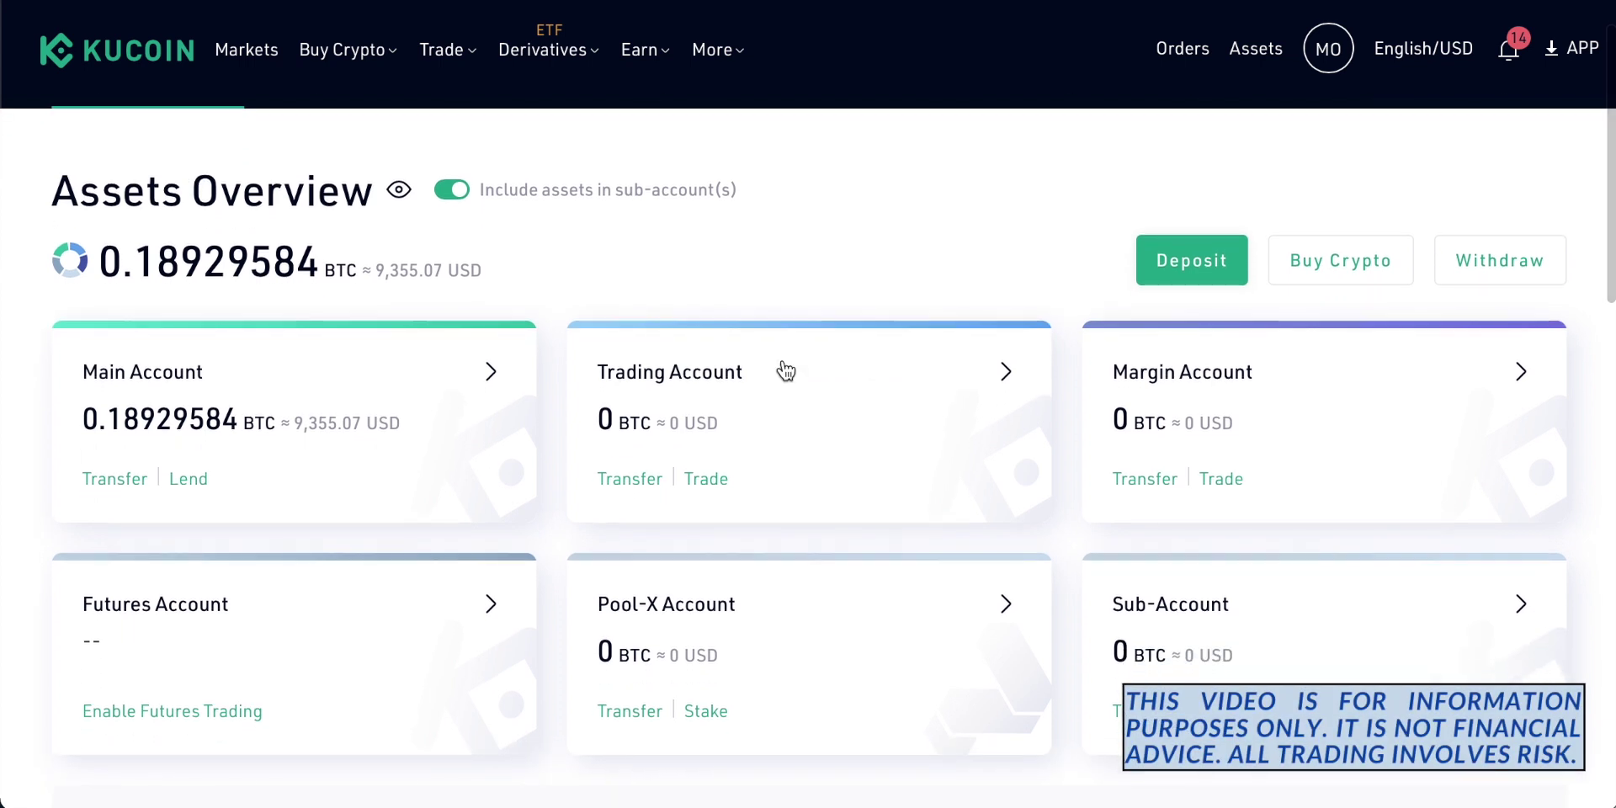
{"action": "scroll", "coordinate": [785, 371], "scroll_direction": "down", "scroll_amount": 1}
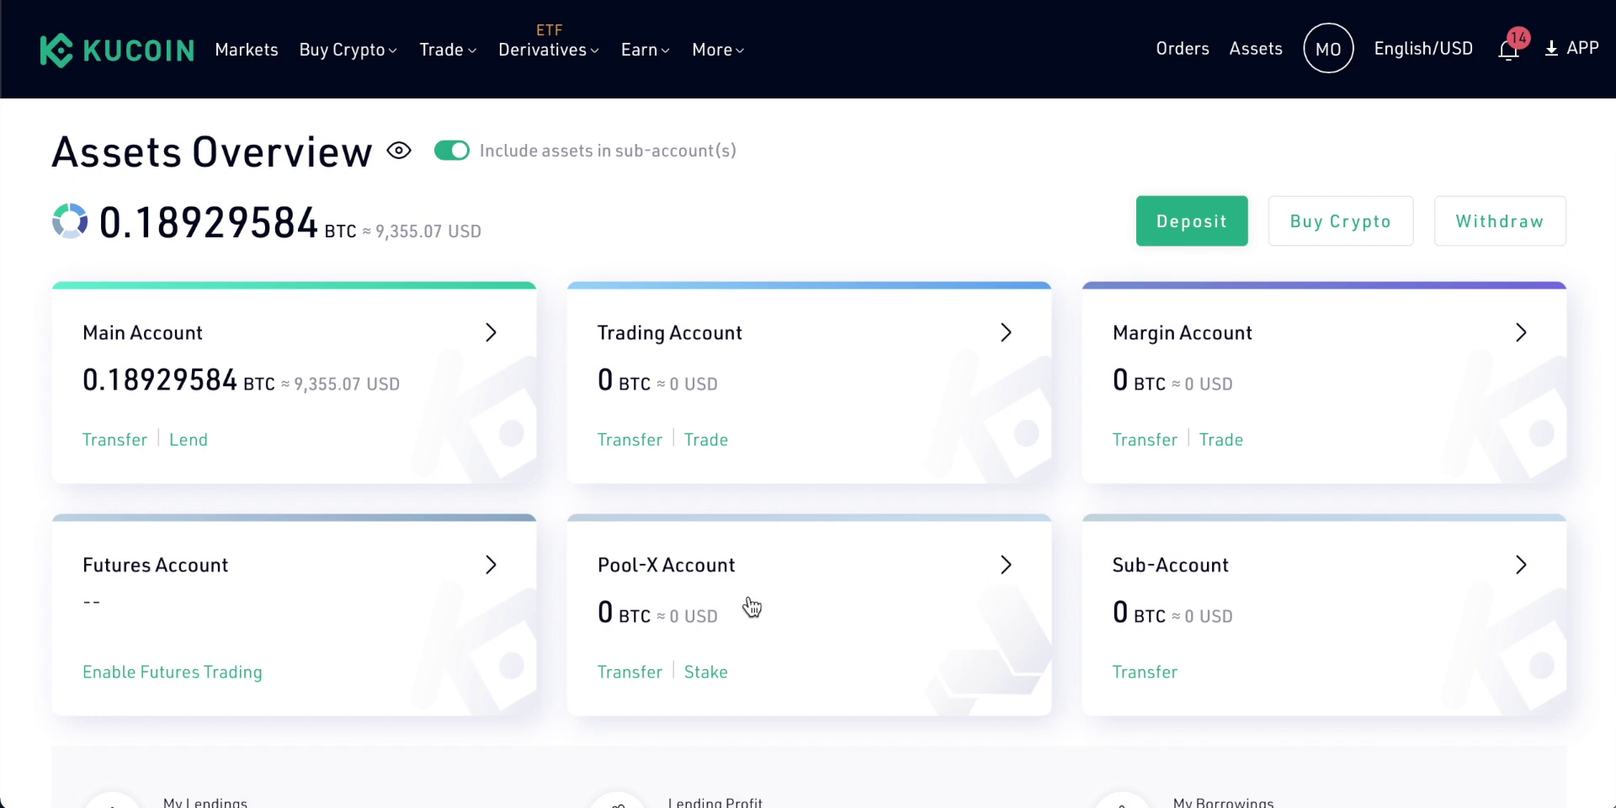
{"action": "scroll", "coordinate": [752, 607], "scroll_direction": "up", "scroll_amount": 2}
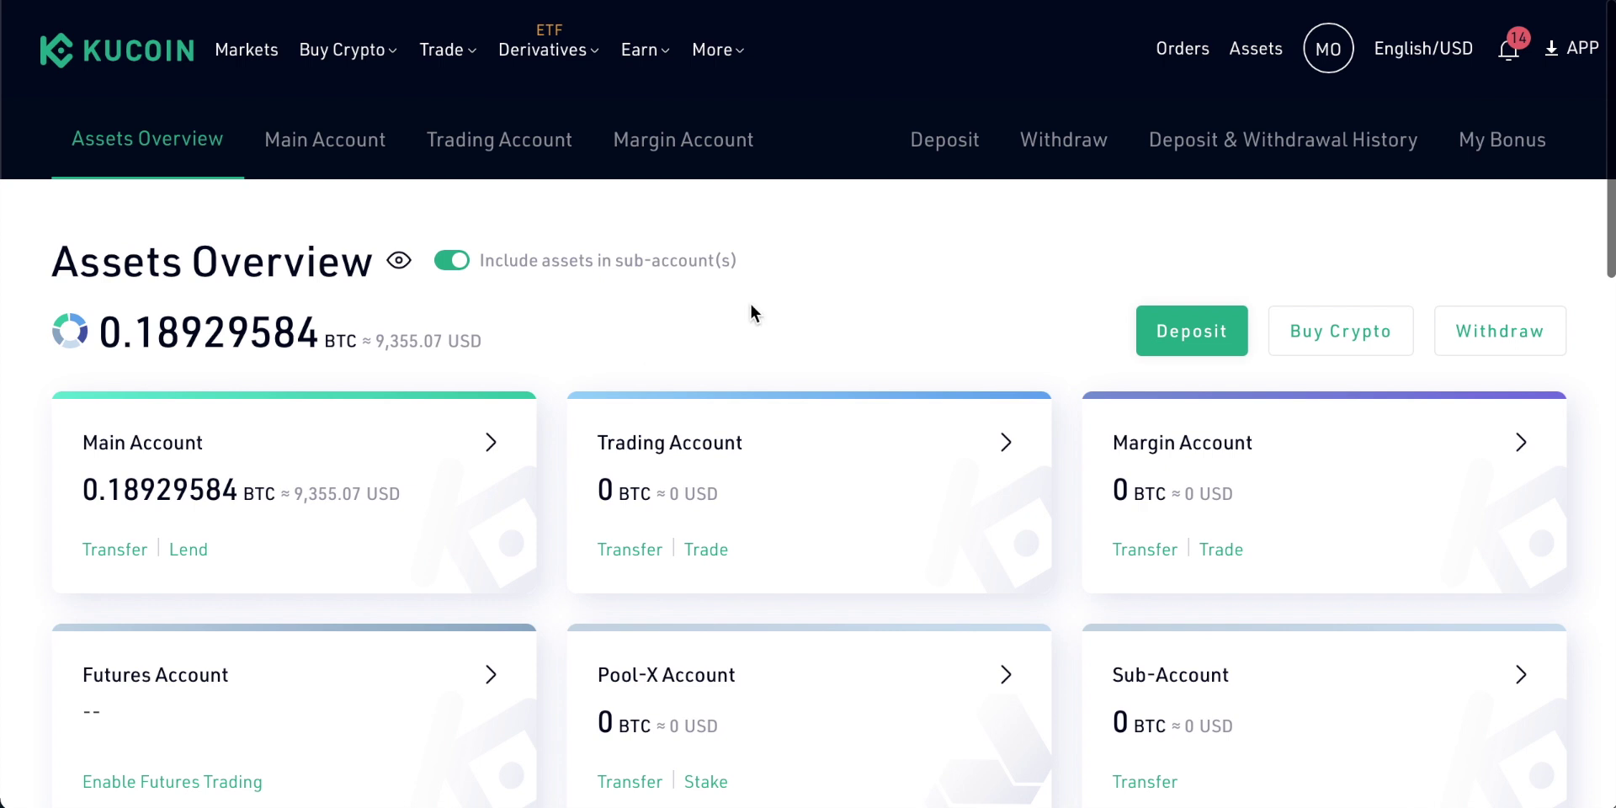
{"action": "left_click", "coordinate": [498, 140]}
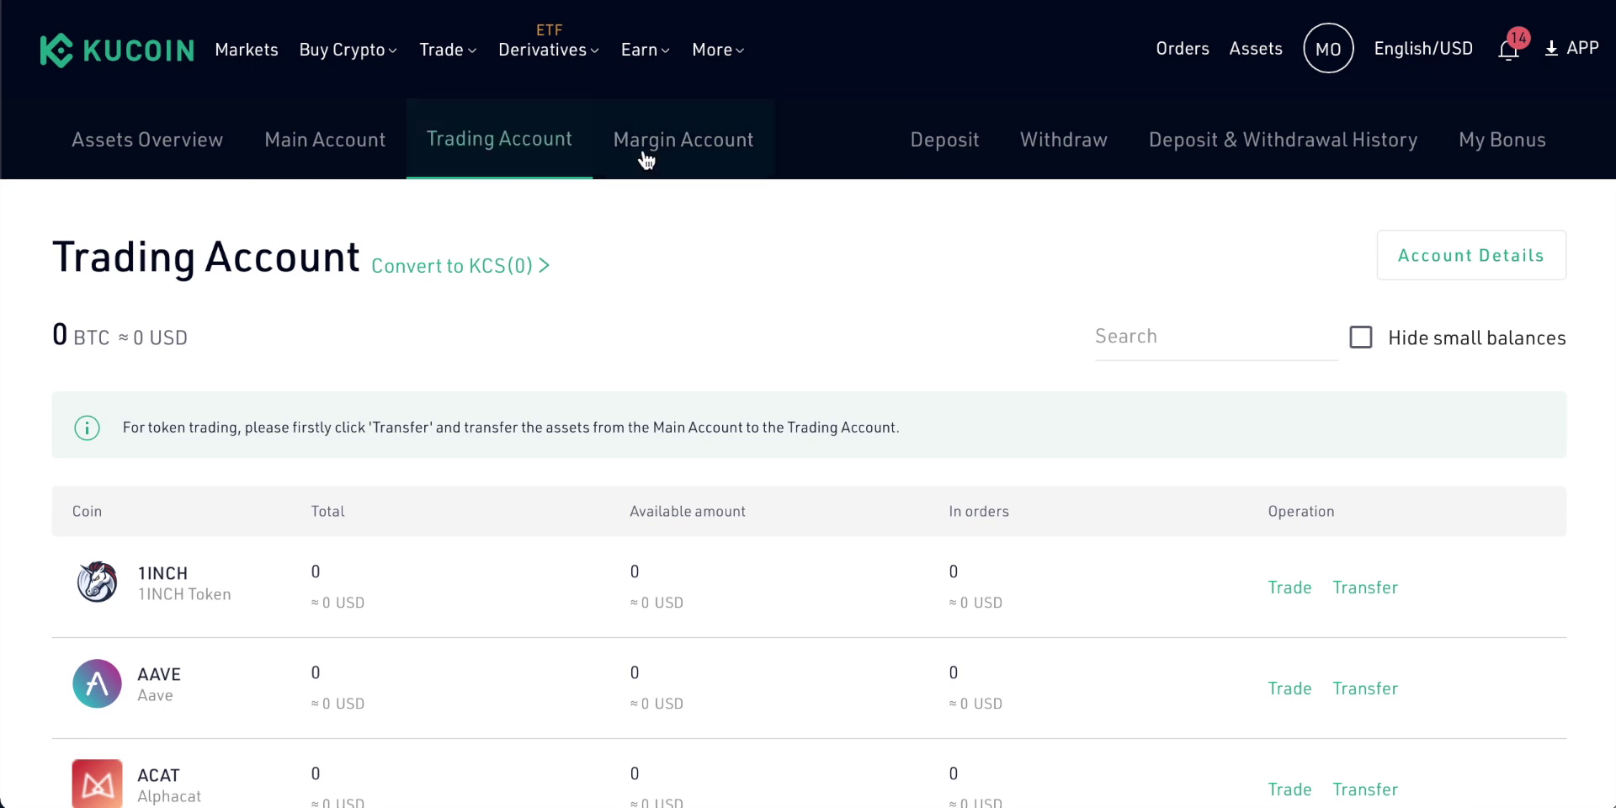
{"action": "type", "text": "usdt"}
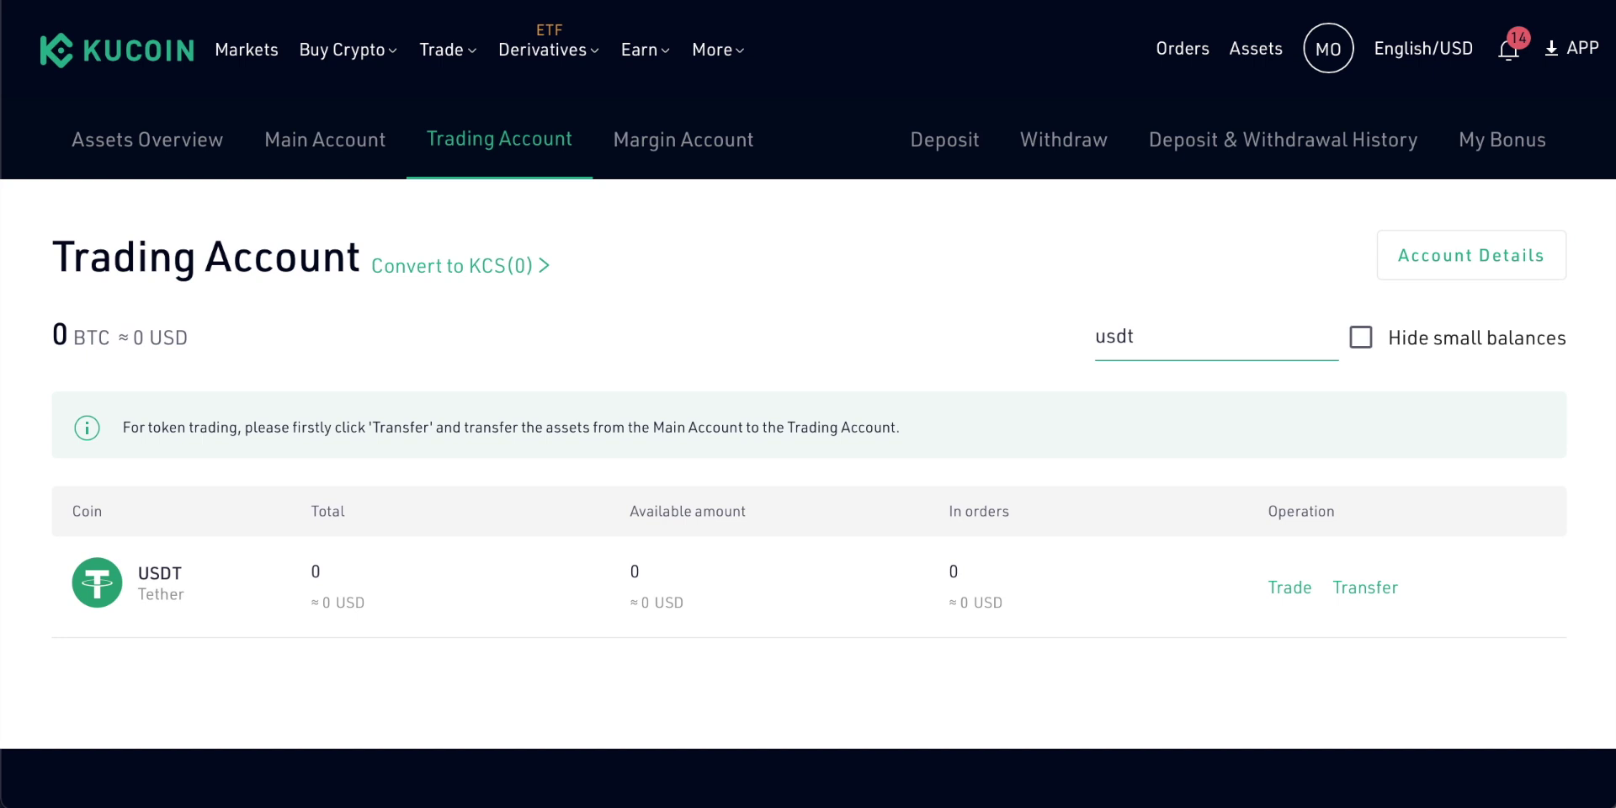
- Open Spot Trading and look over the BTC/USDT chart, order book and order entry area
{"action": "mouse_move", "coordinate": [361, 55]}
{"action": "mouse_move", "coordinate": [465, 55]}
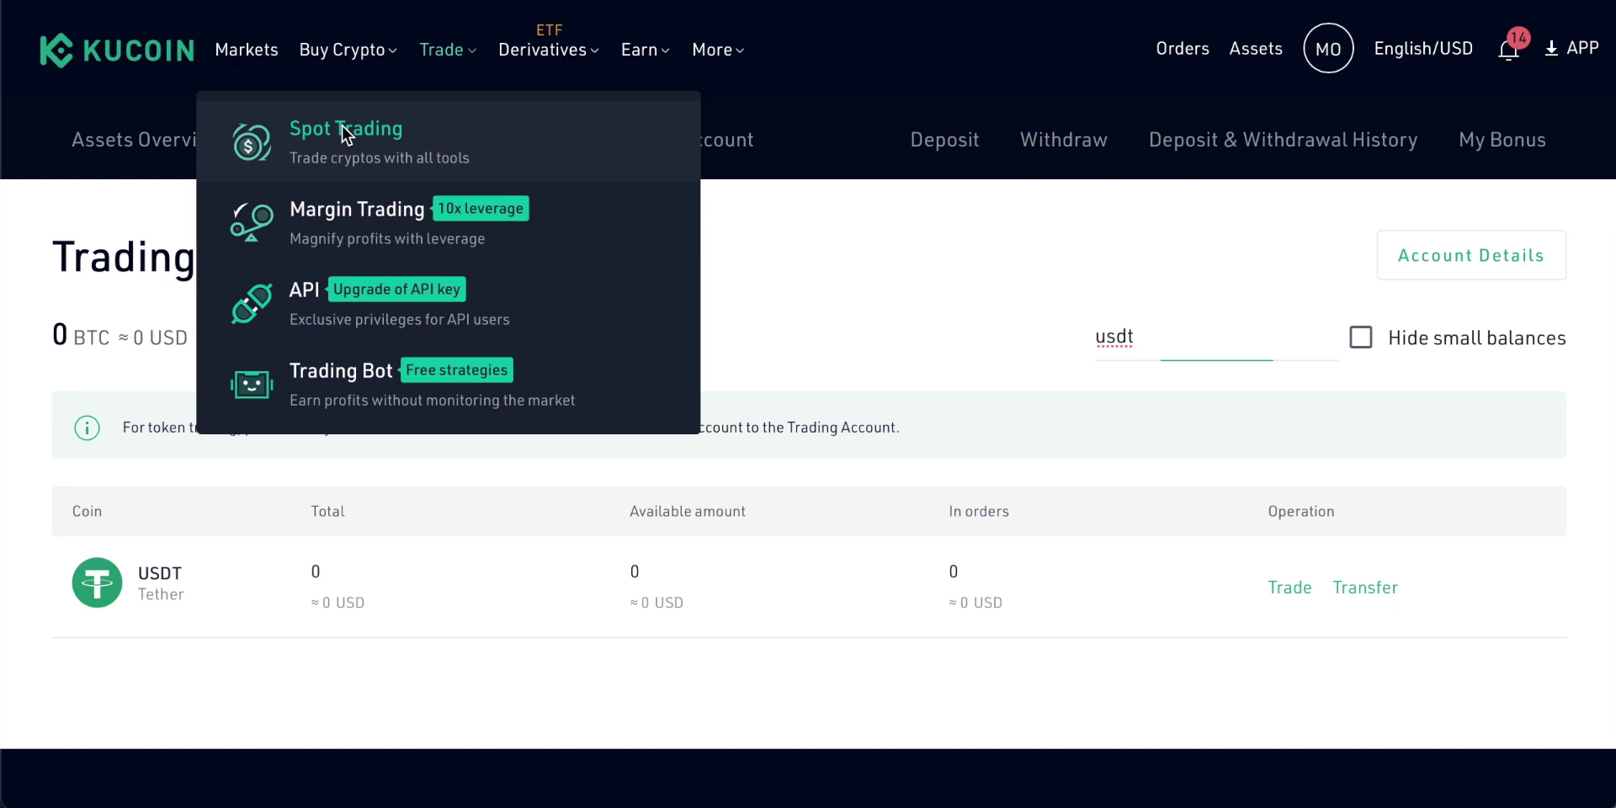
{"action": "left_click", "coordinate": [446, 148]}
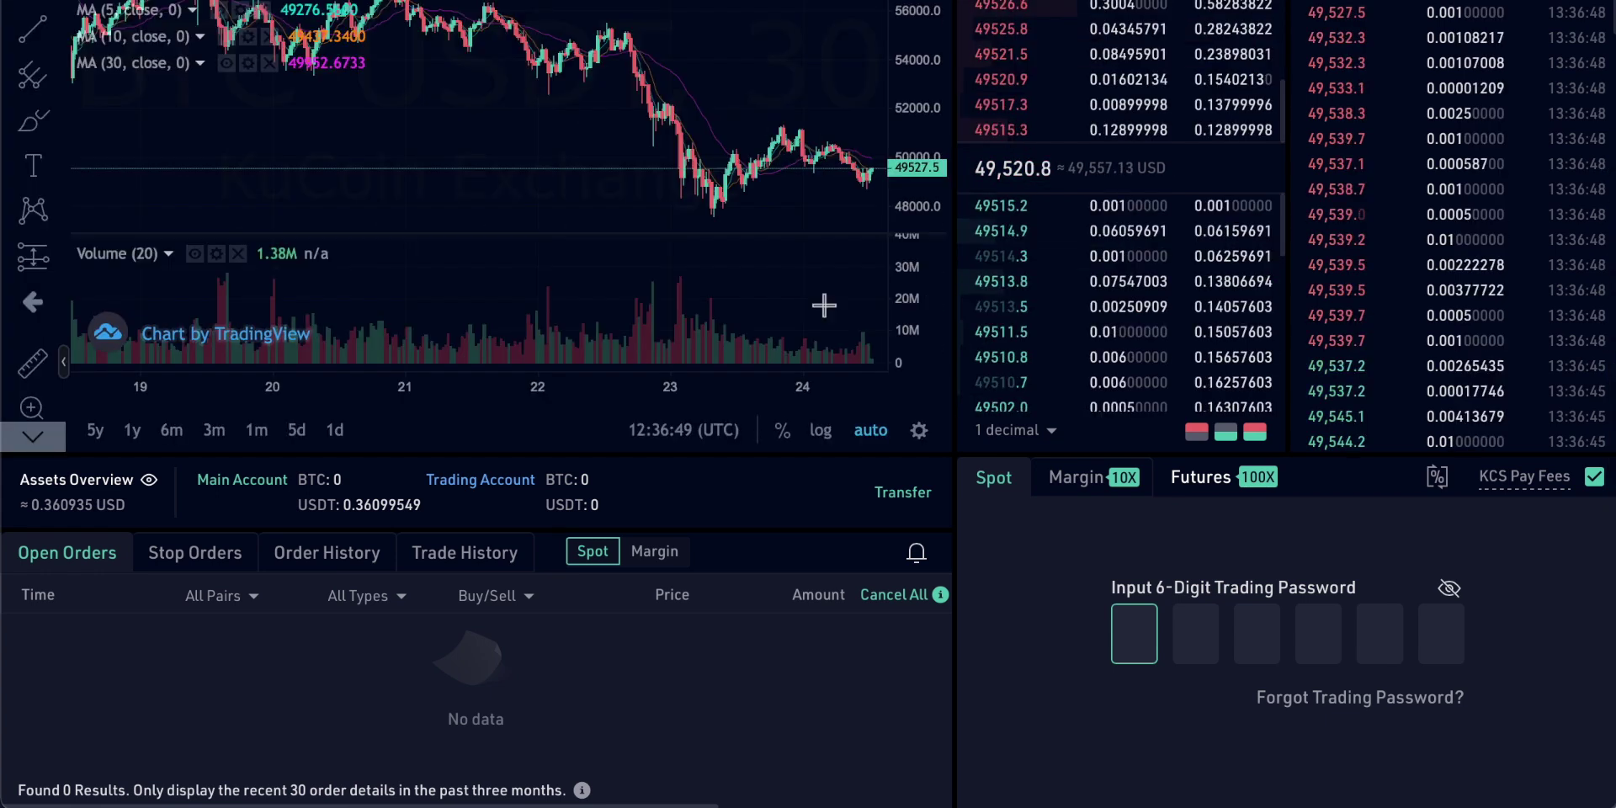
{"action": "scroll", "coordinate": [998, 346], "scroll_direction": "up", "scroll_amount": 3}
{"action": "scroll", "coordinate": [998, 345], "scroll_direction": "down", "scroll_amount": 1}
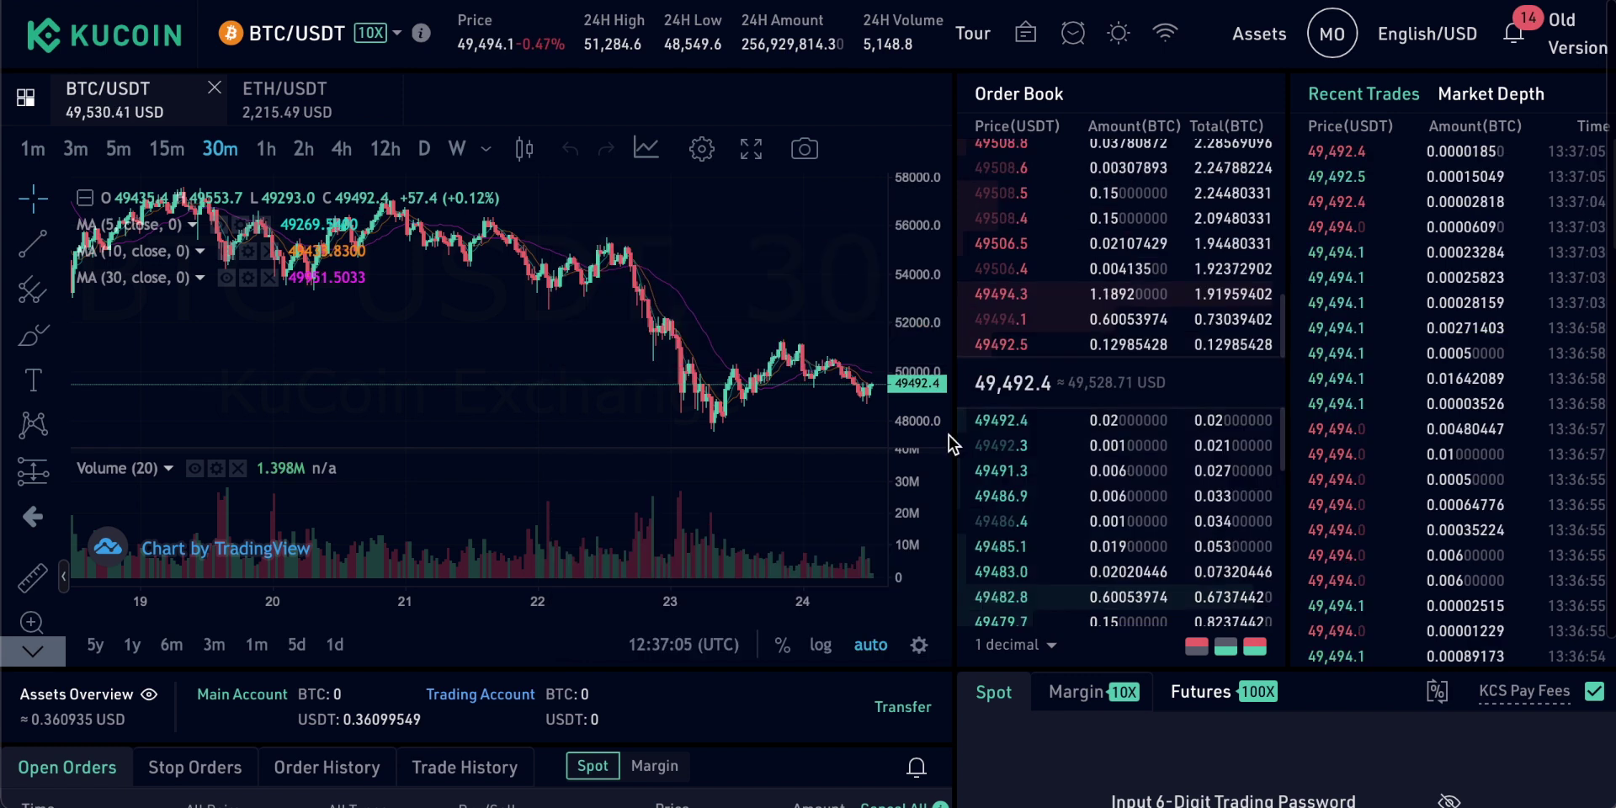
{"action": "scroll", "coordinate": [948, 436], "scroll_direction": "down", "scroll_amount": 3}
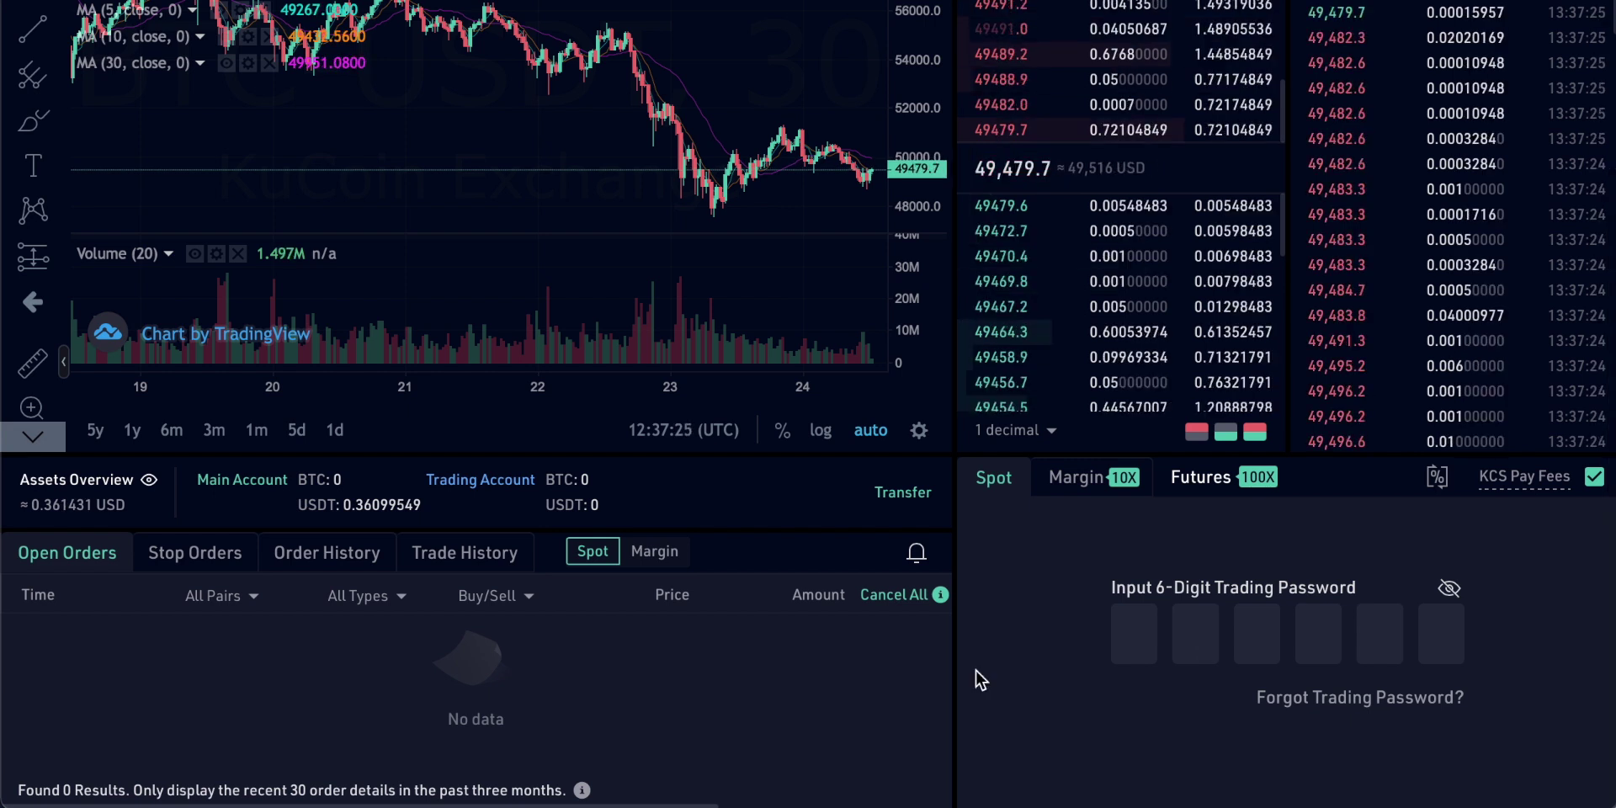
{"action": "scroll", "coordinate": [973, 625], "scroll_direction": "up", "scroll_amount": 3}
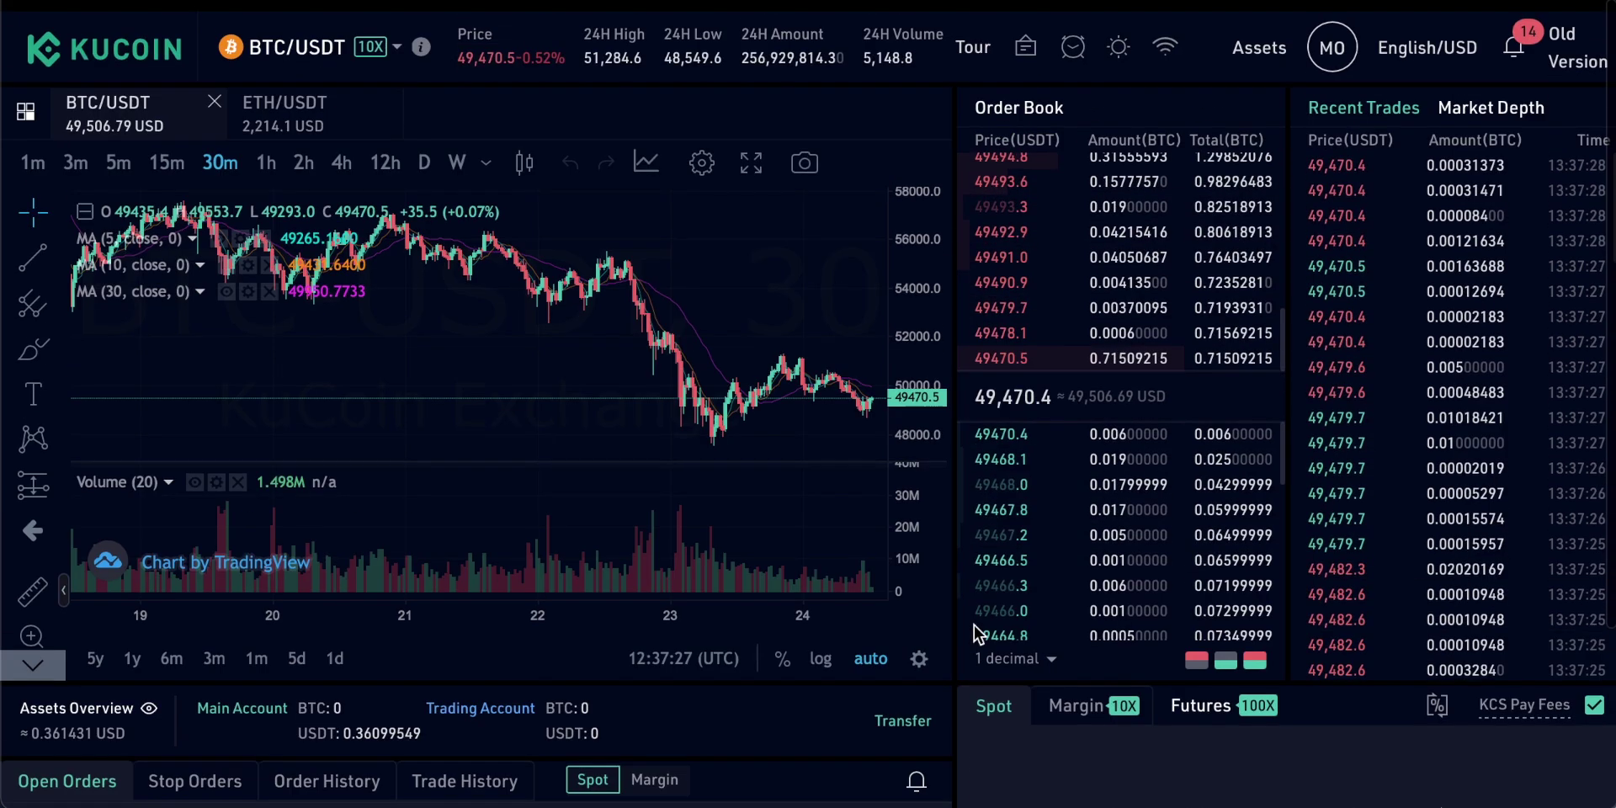
- Open the Account Security settings and find the Trading Password entry
{"action": "mouse_move", "coordinate": [1334, 42]}
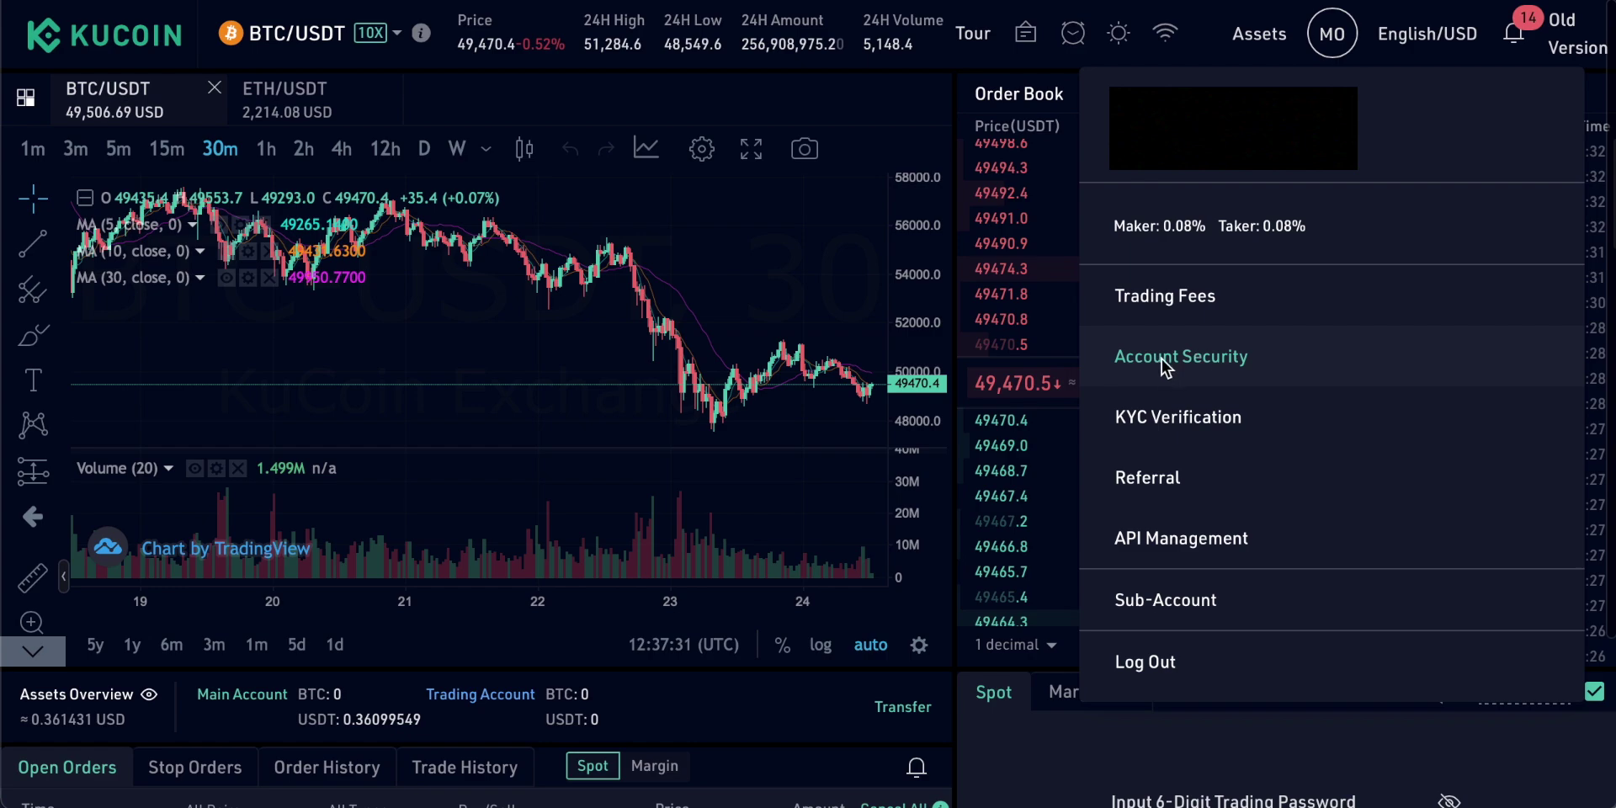
{"action": "left_click", "coordinate": [1196, 362]}
{"action": "scroll", "coordinate": [913, 446], "scroll_direction": "down", "scroll_amount": 7}
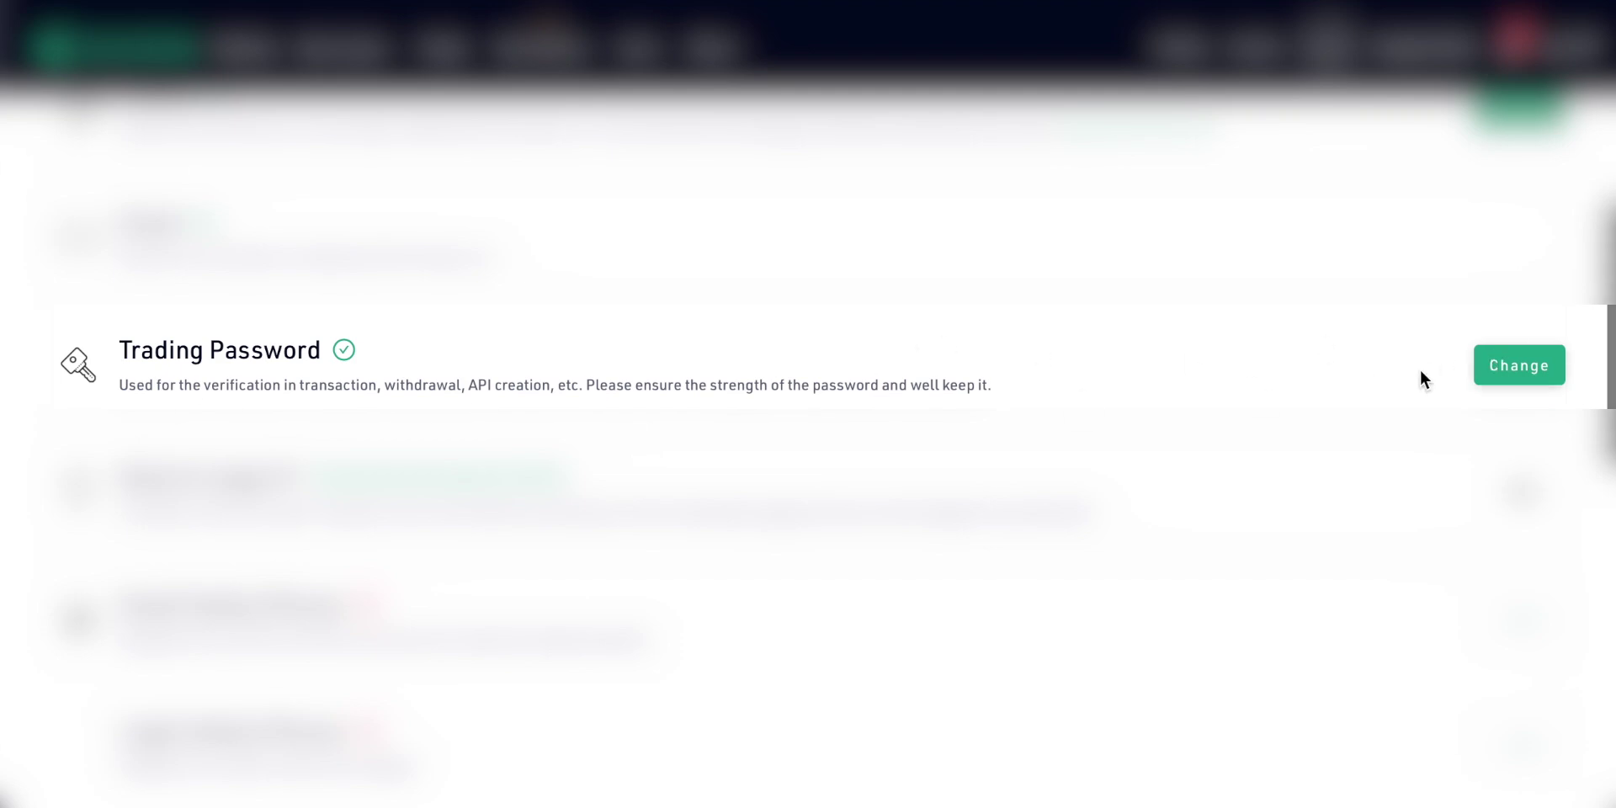
{"action": "scroll", "coordinate": [755, 408], "scroll_direction": "up", "scroll_amount": 1}
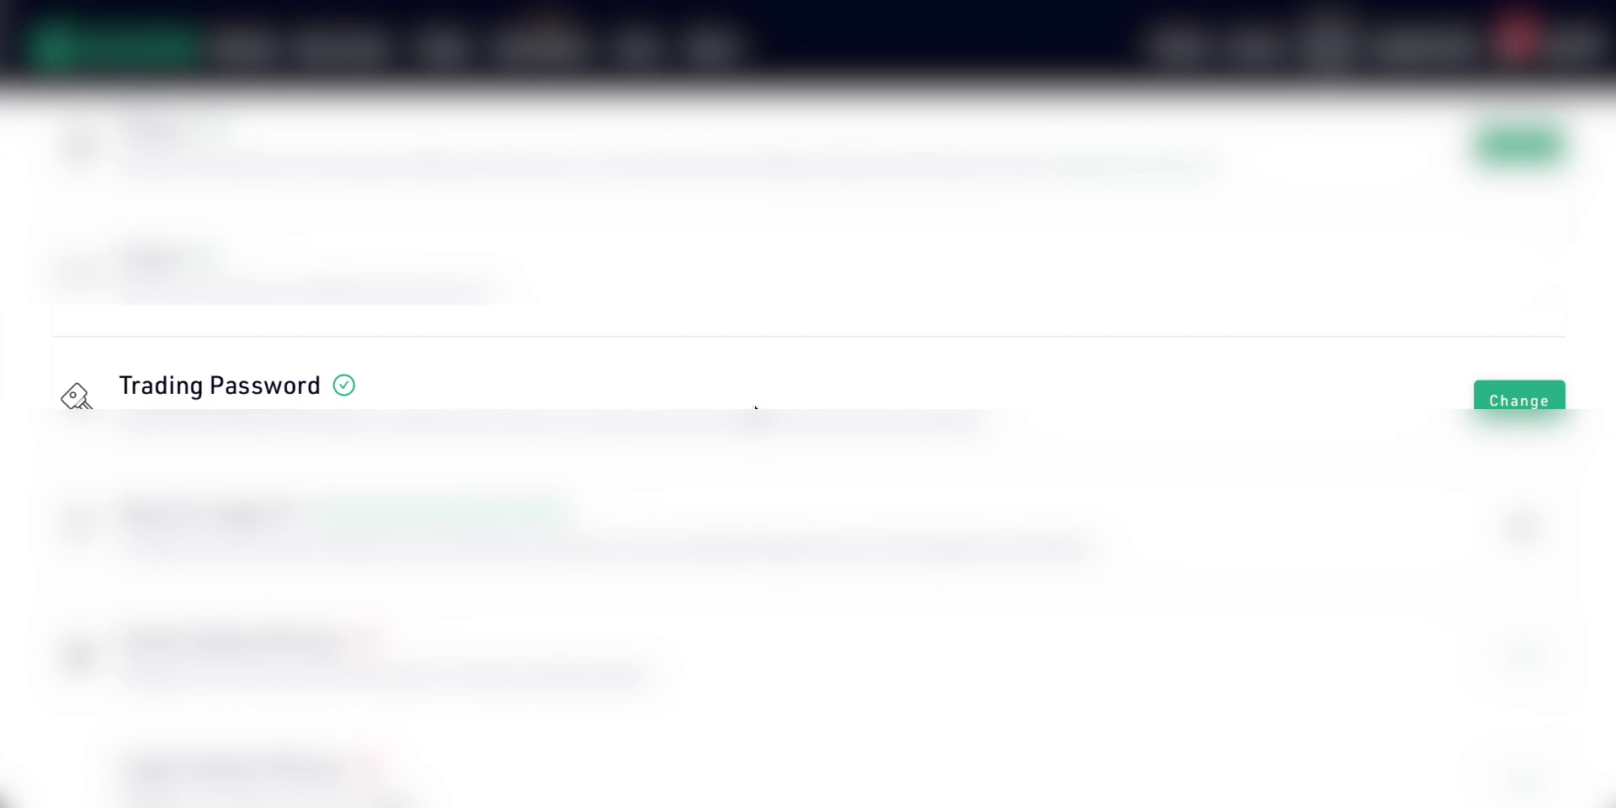
- Return to the Spot Trading page and check the connection latency
{"action": "mouse_move", "coordinate": [470, 51]}
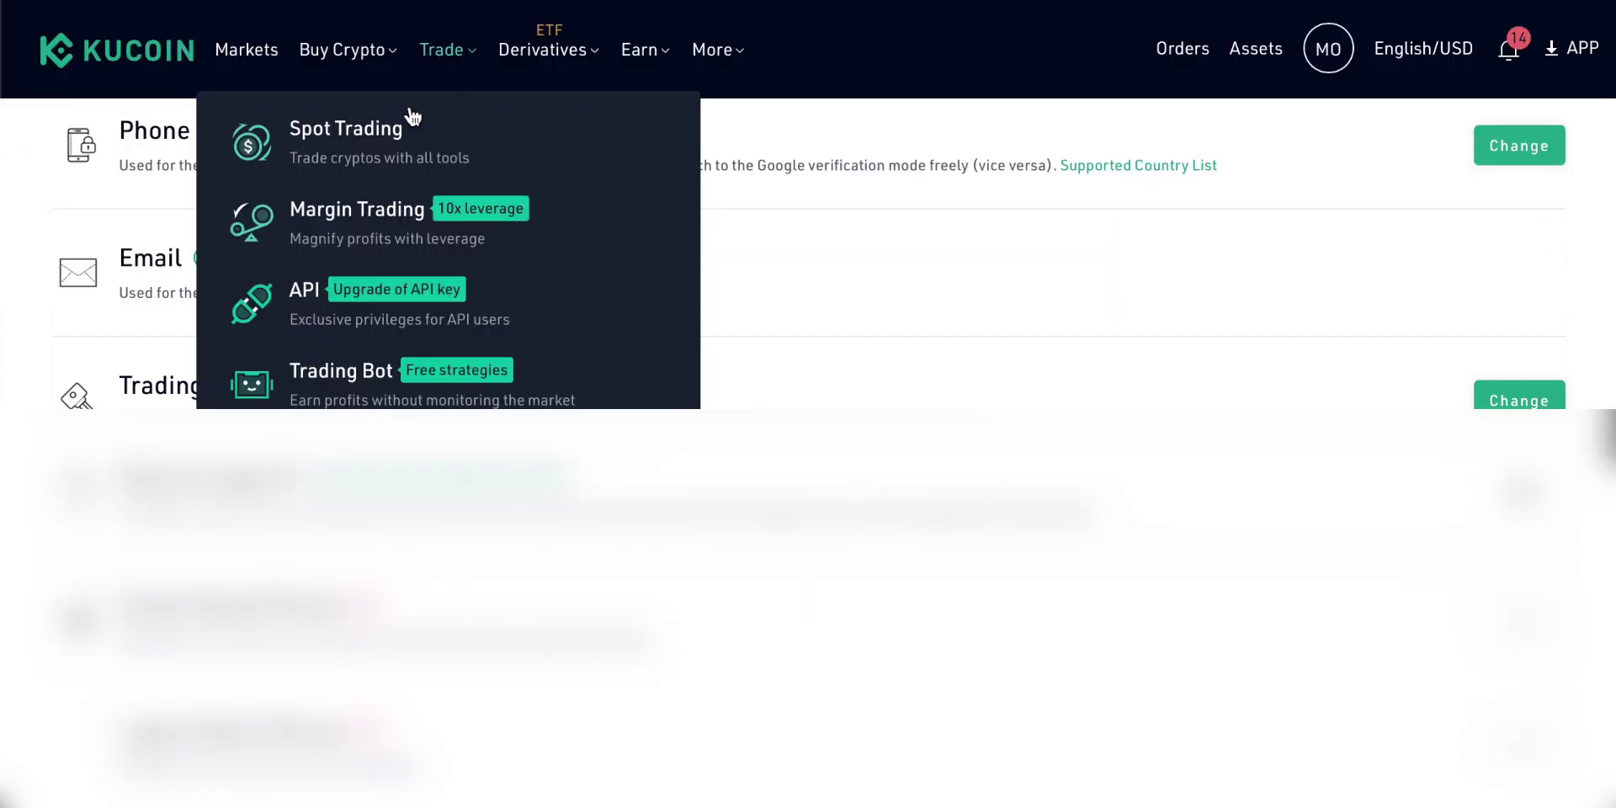
{"action": "left_click", "coordinate": [376, 135]}
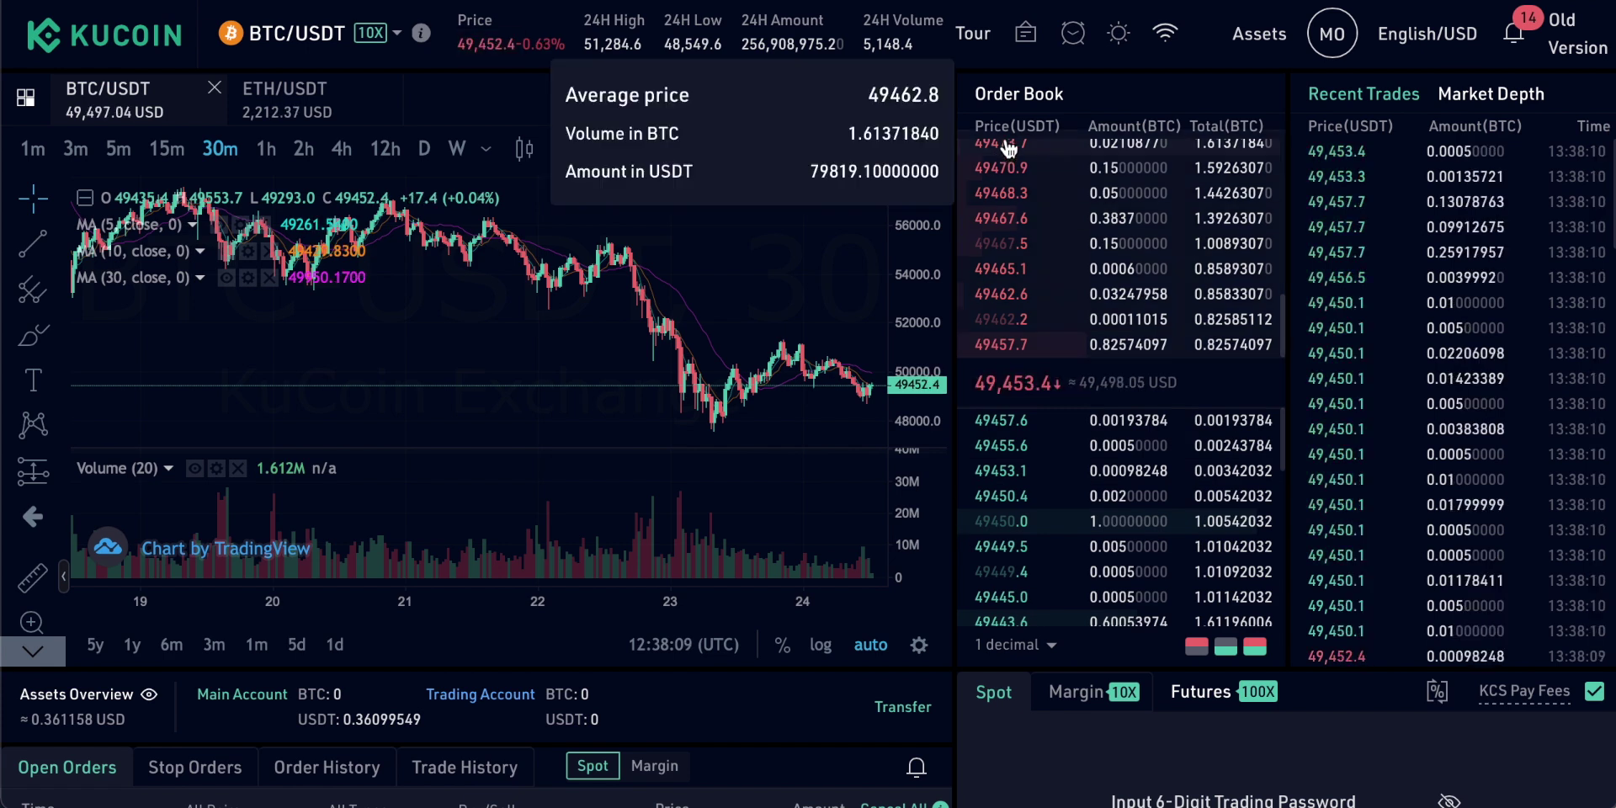
{"action": "mouse_move", "coordinate": [1167, 35]}
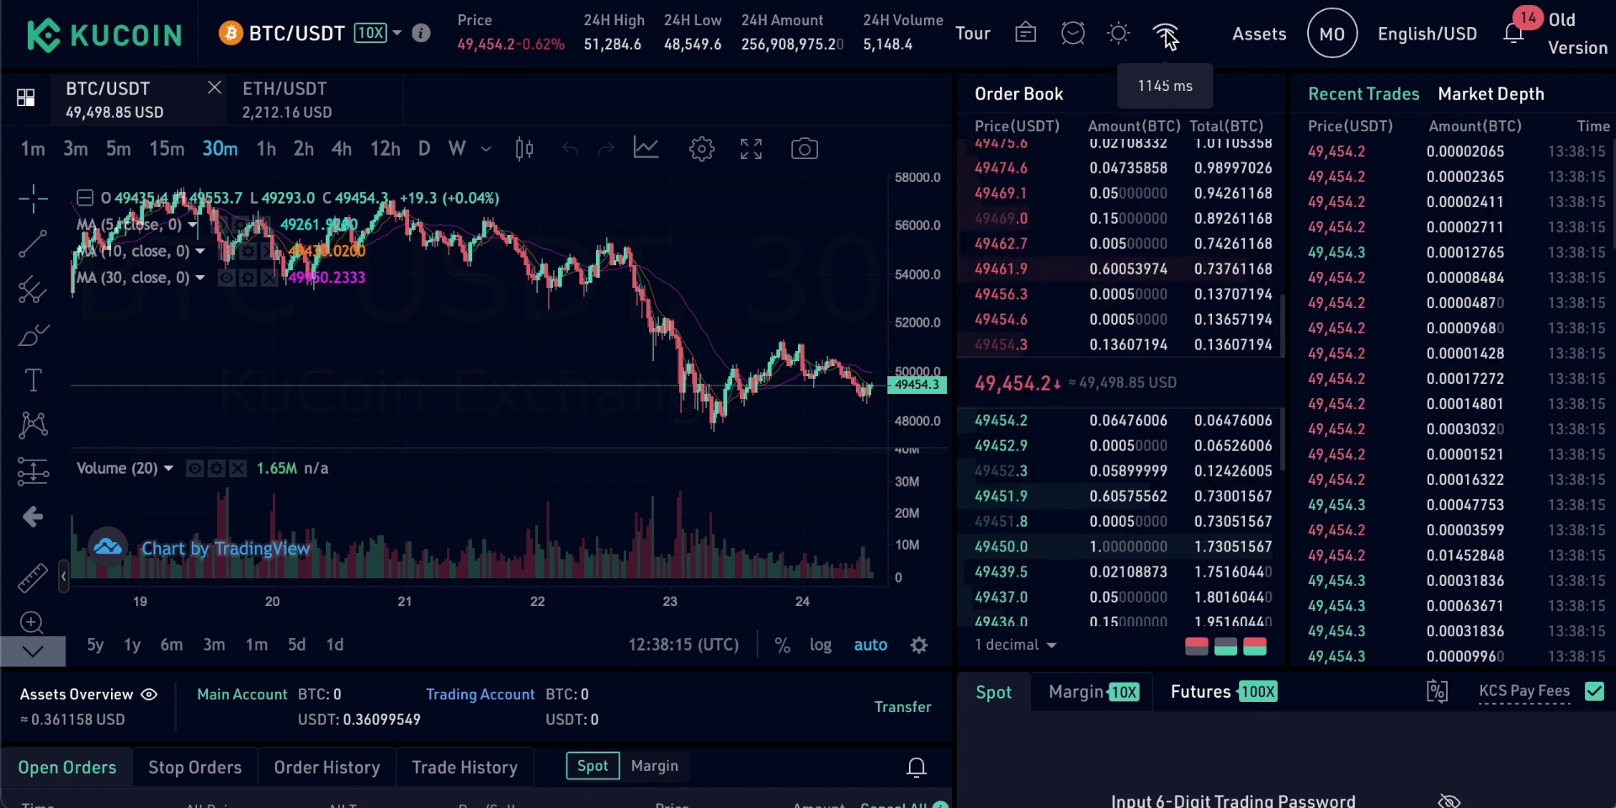
- Switch the trading page to the day theme and back to the night theme
{"action": "left_click", "coordinate": [1123, 38]}
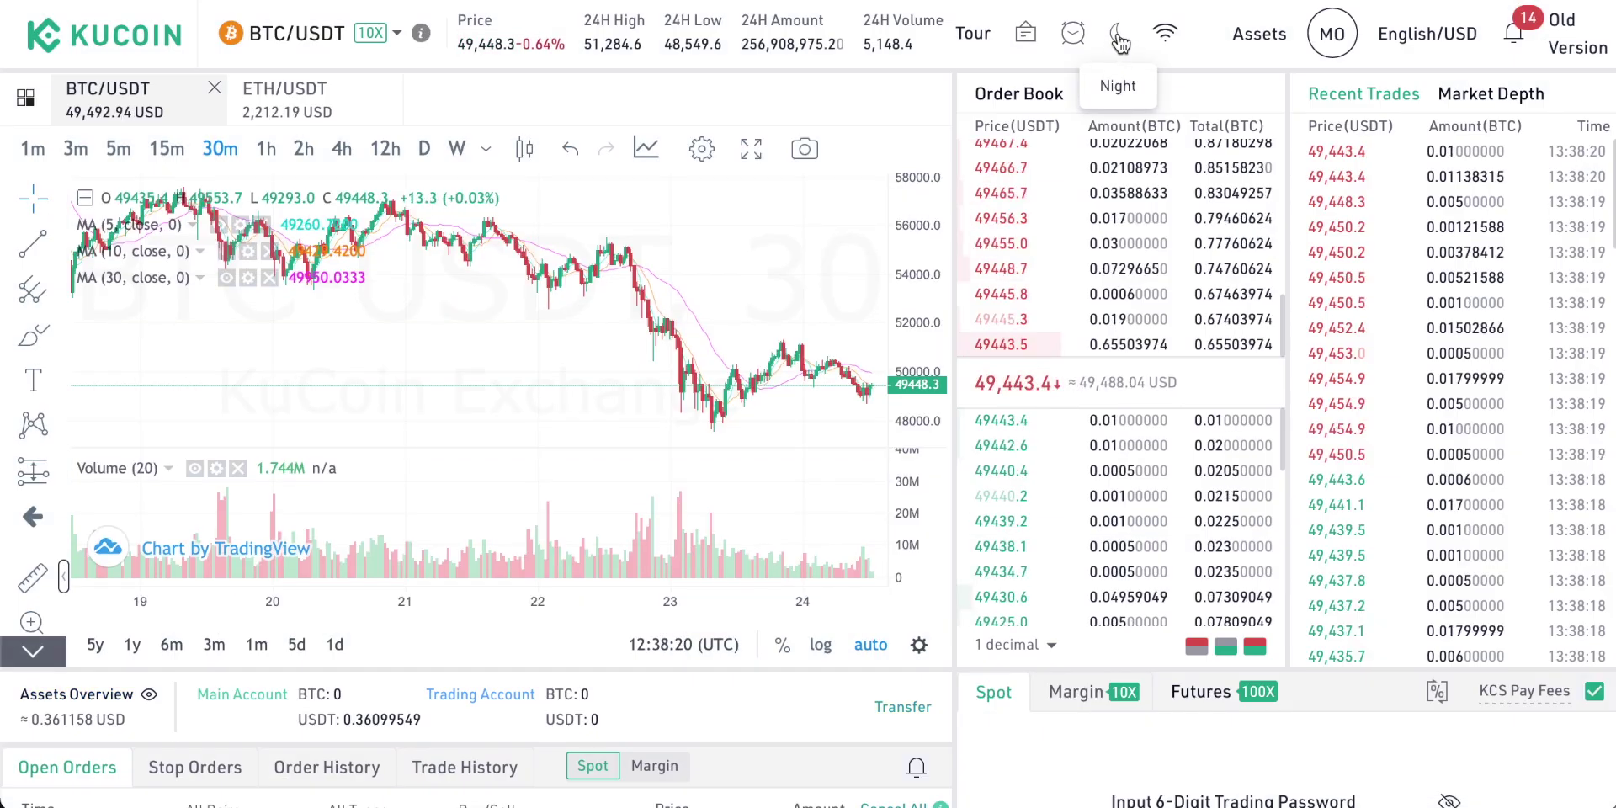
{"action": "left_click", "coordinate": [1119, 39]}
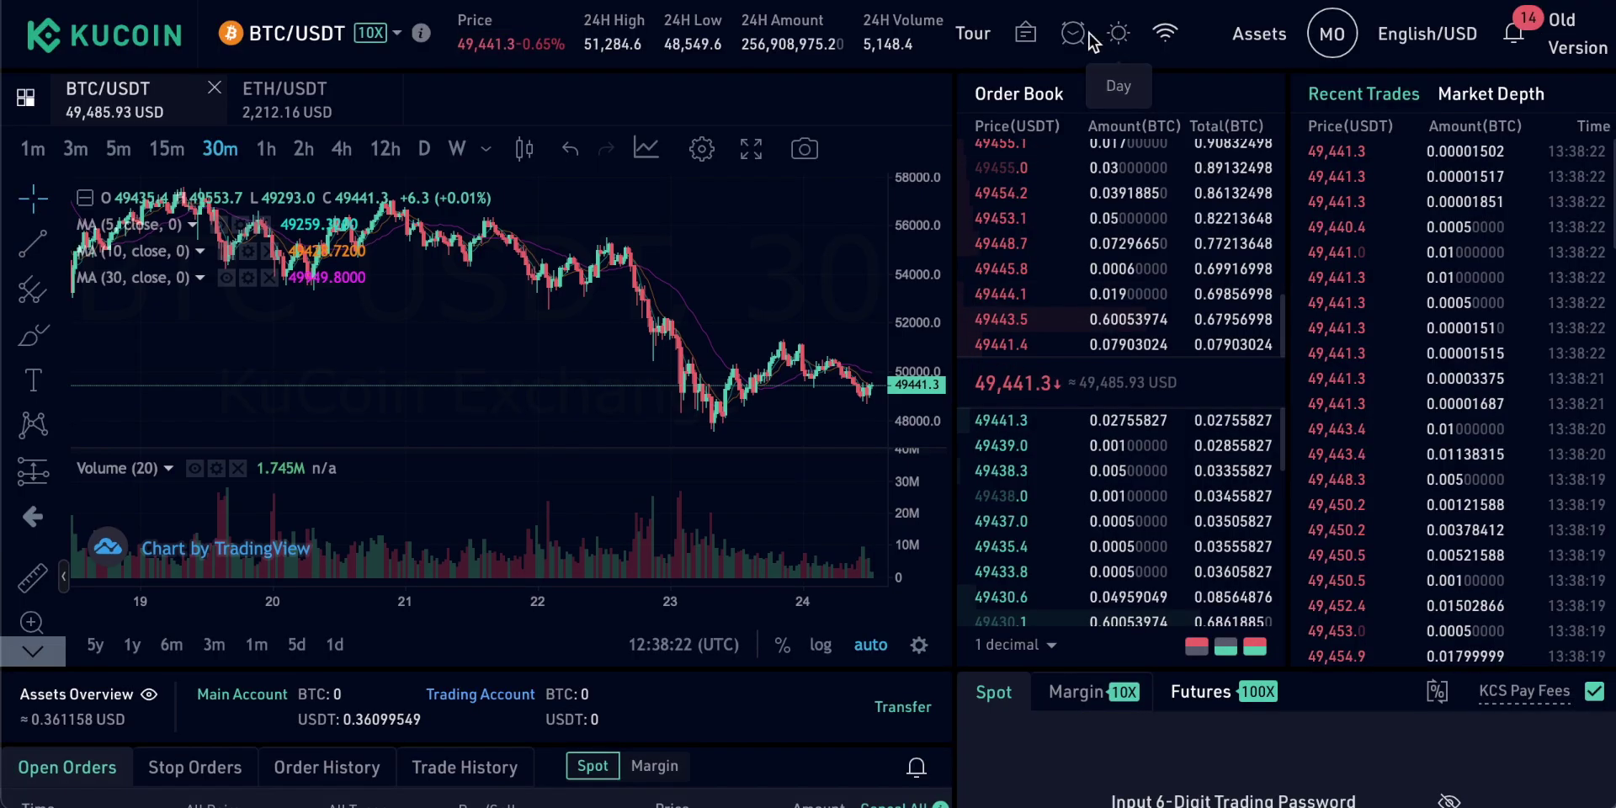
- Draft a BTC/USDT price alert for crossing above 52000 USDT, and close it without saving
{"action": "left_click", "coordinate": [1073, 35]}
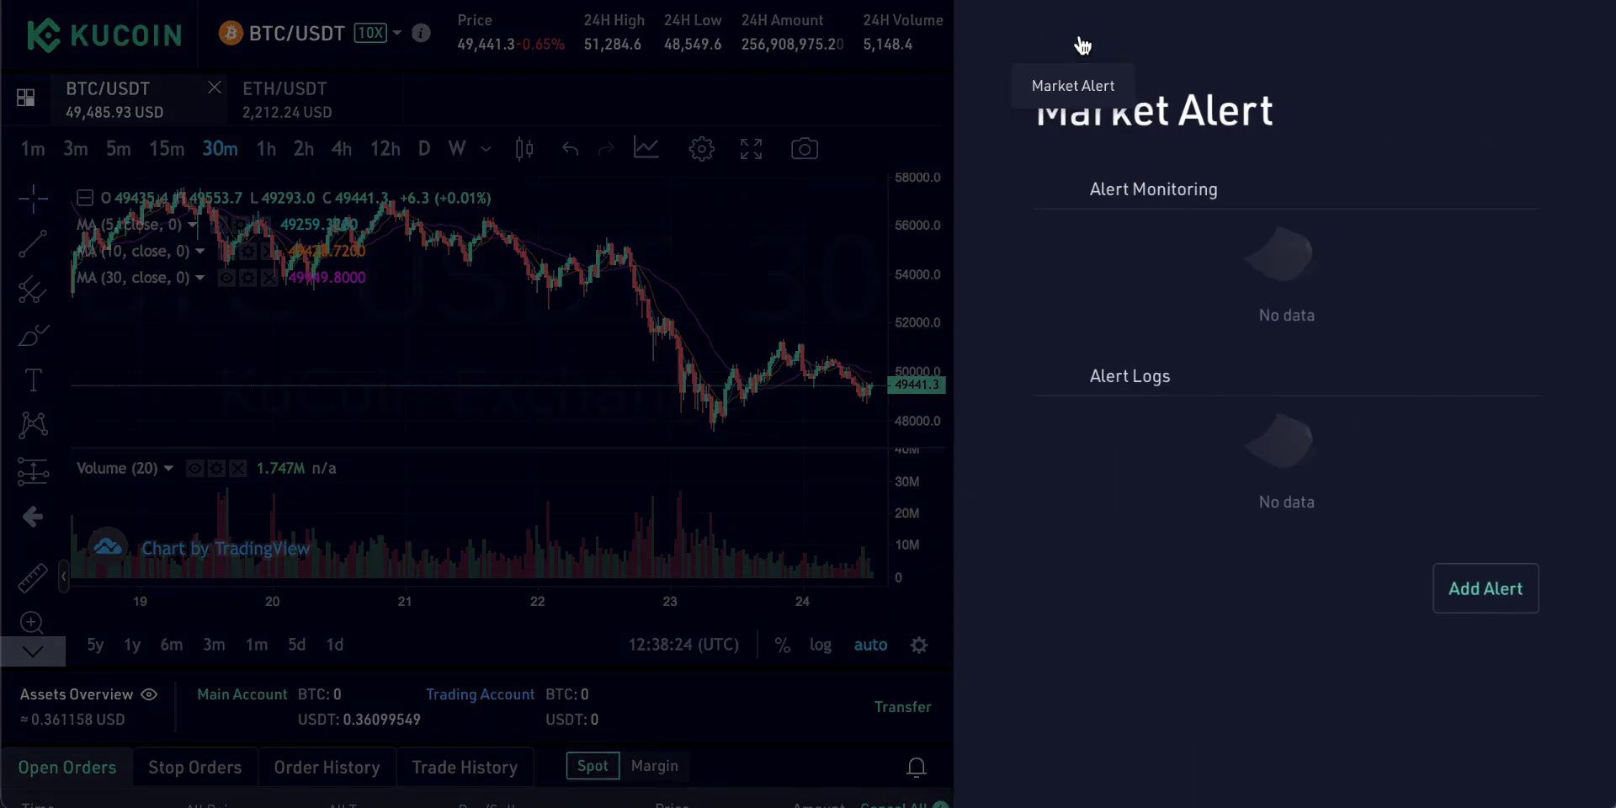
{"action": "left_click", "coordinate": [1481, 594]}
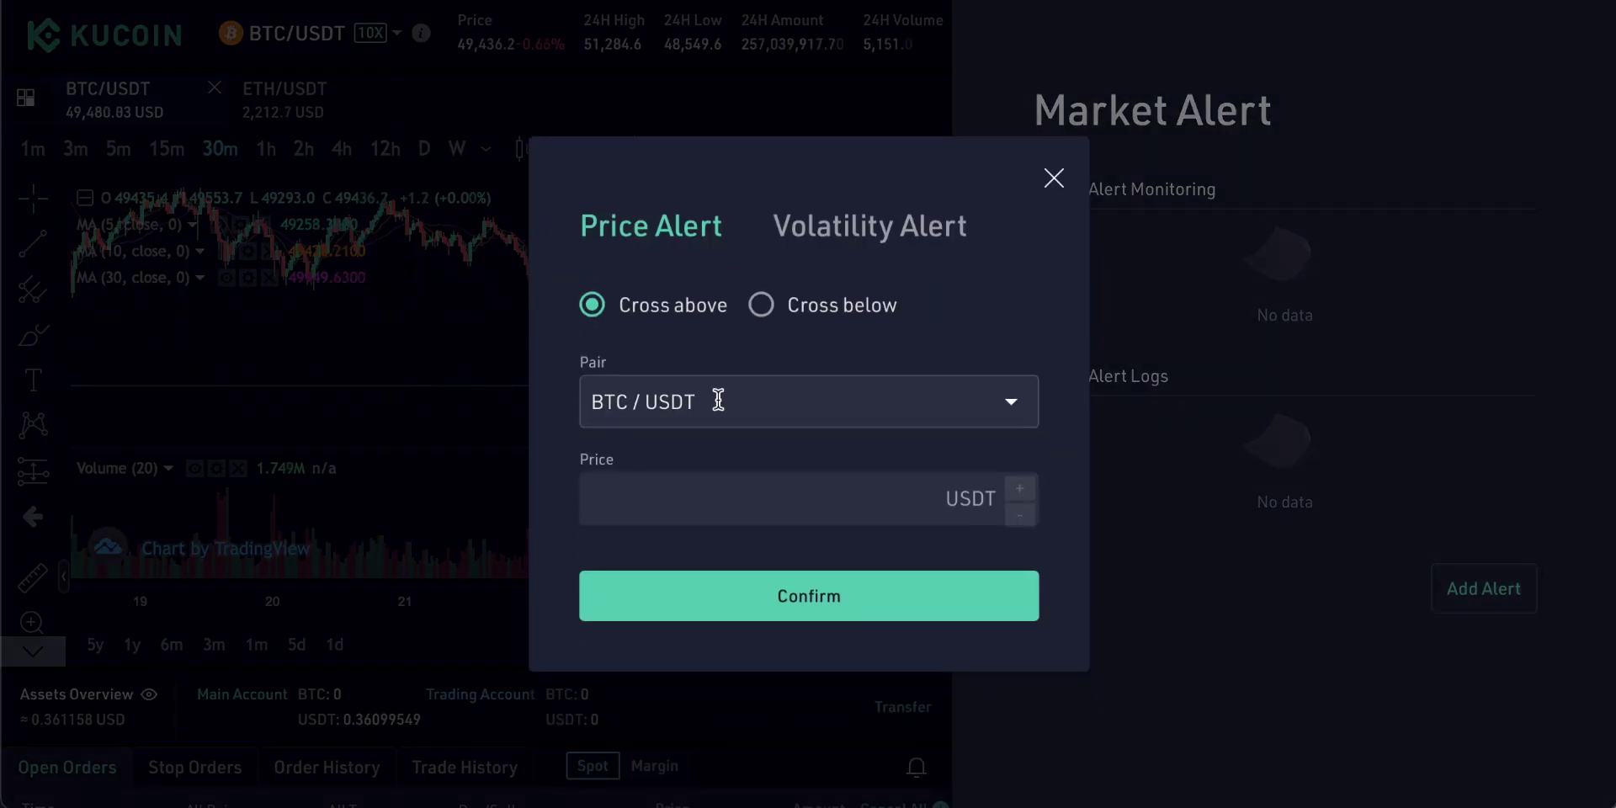
{"action": "left_click", "coordinate": [719, 496]}
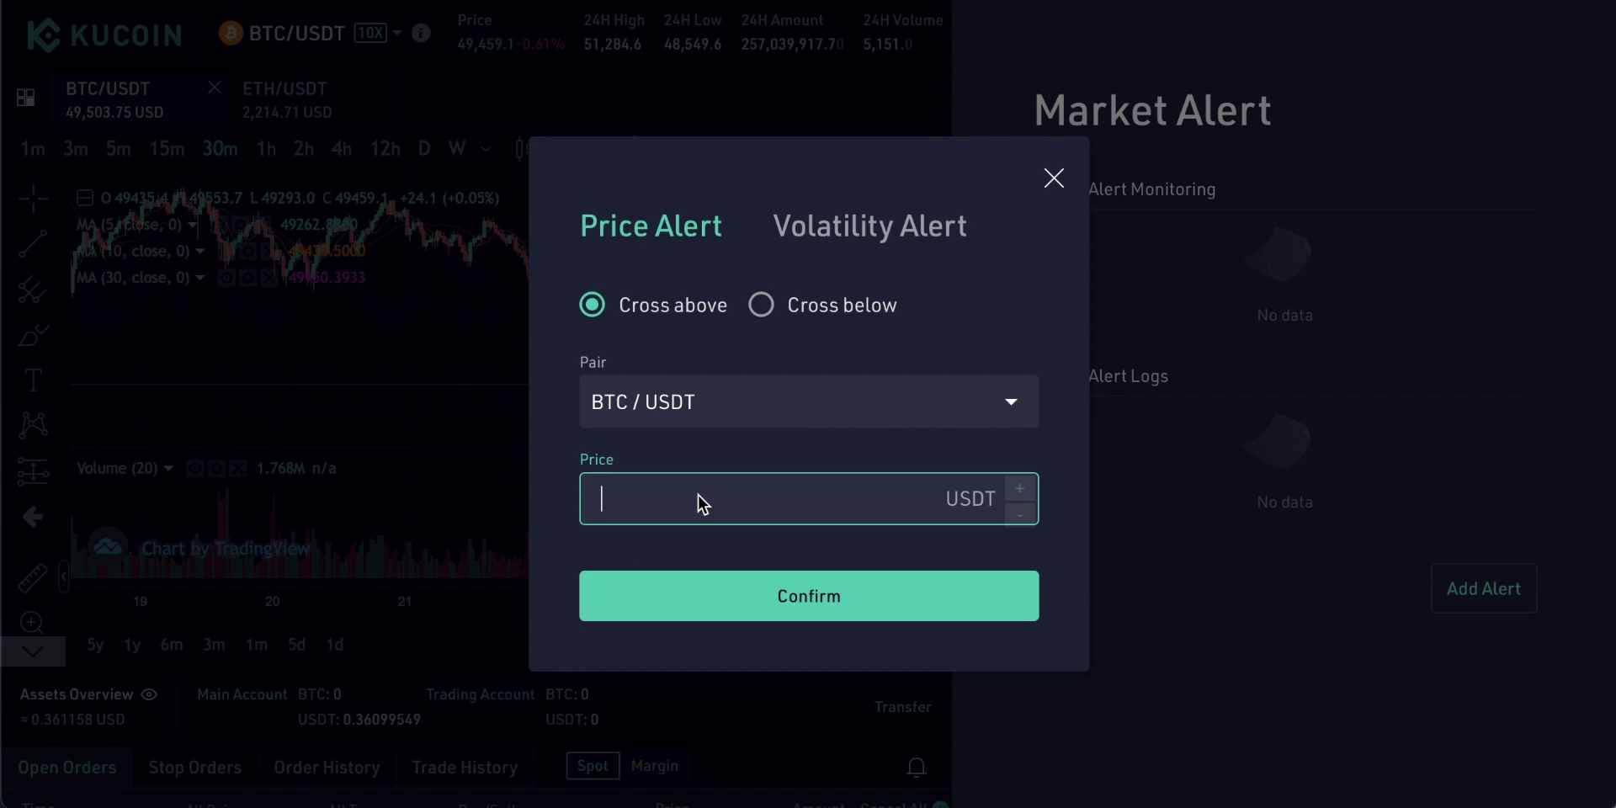
{"action": "type", "text": "52000"}
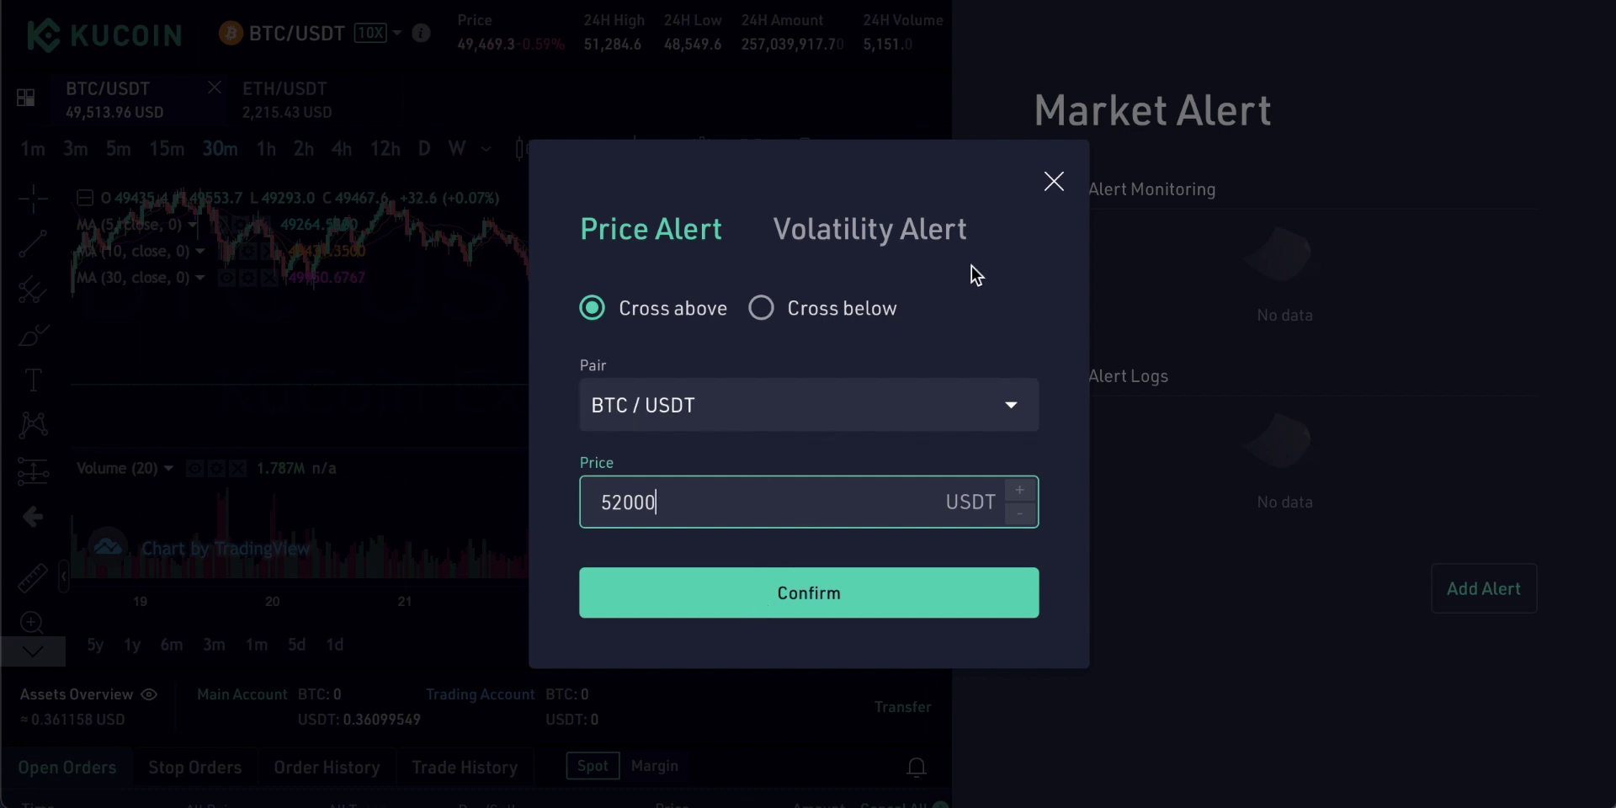
{"action": "left_click", "coordinate": [1052, 180]}
{"action": "key", "text": "Escape"}
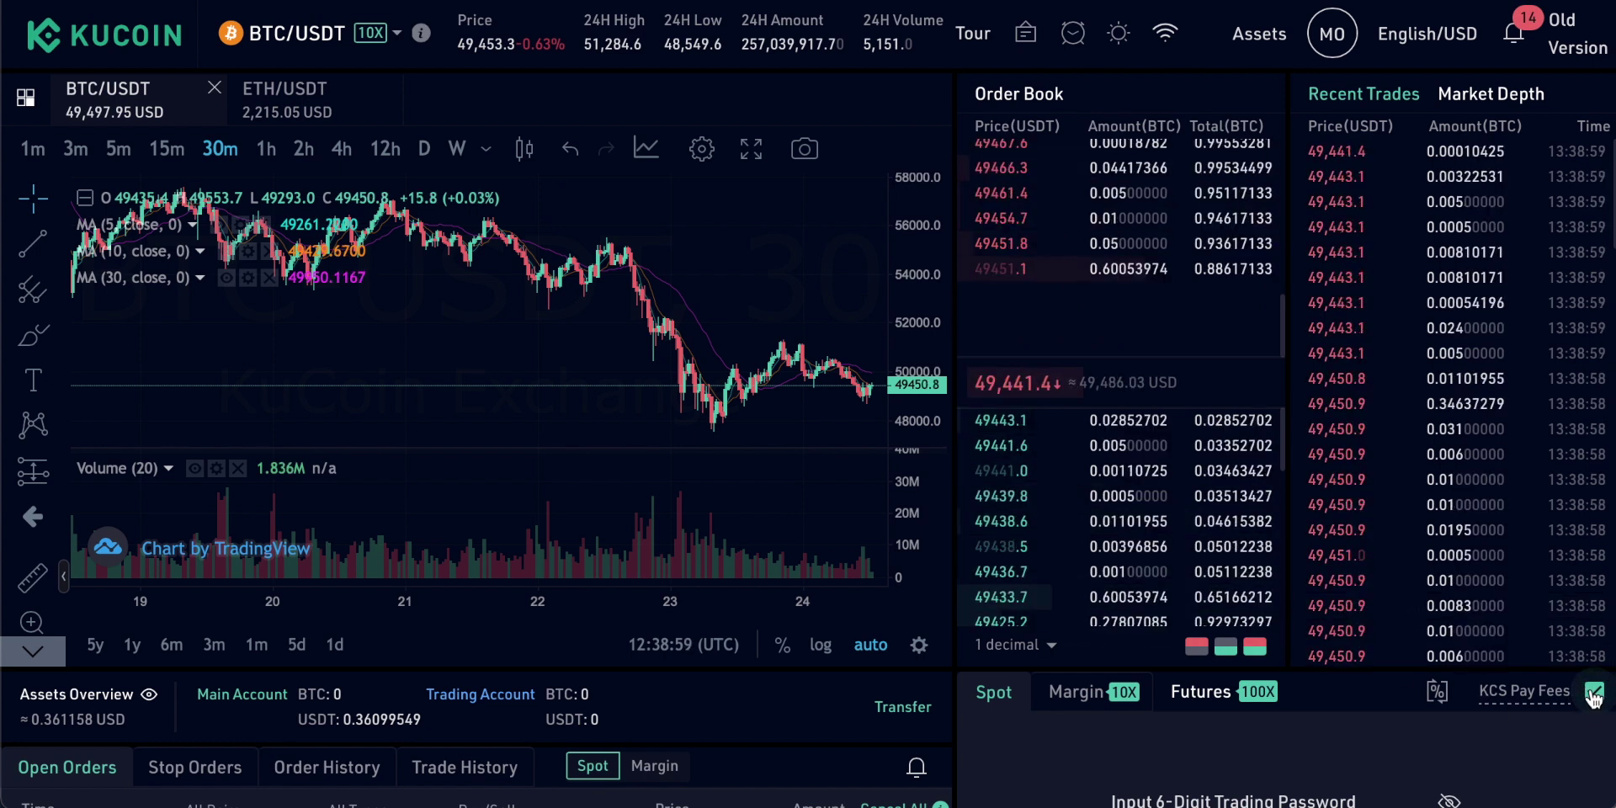
- Switch the chart area to the four-chart layout and load the KCS/BTC pair into the first empty pane
{"action": "mouse_move", "coordinate": [1483, 698]}
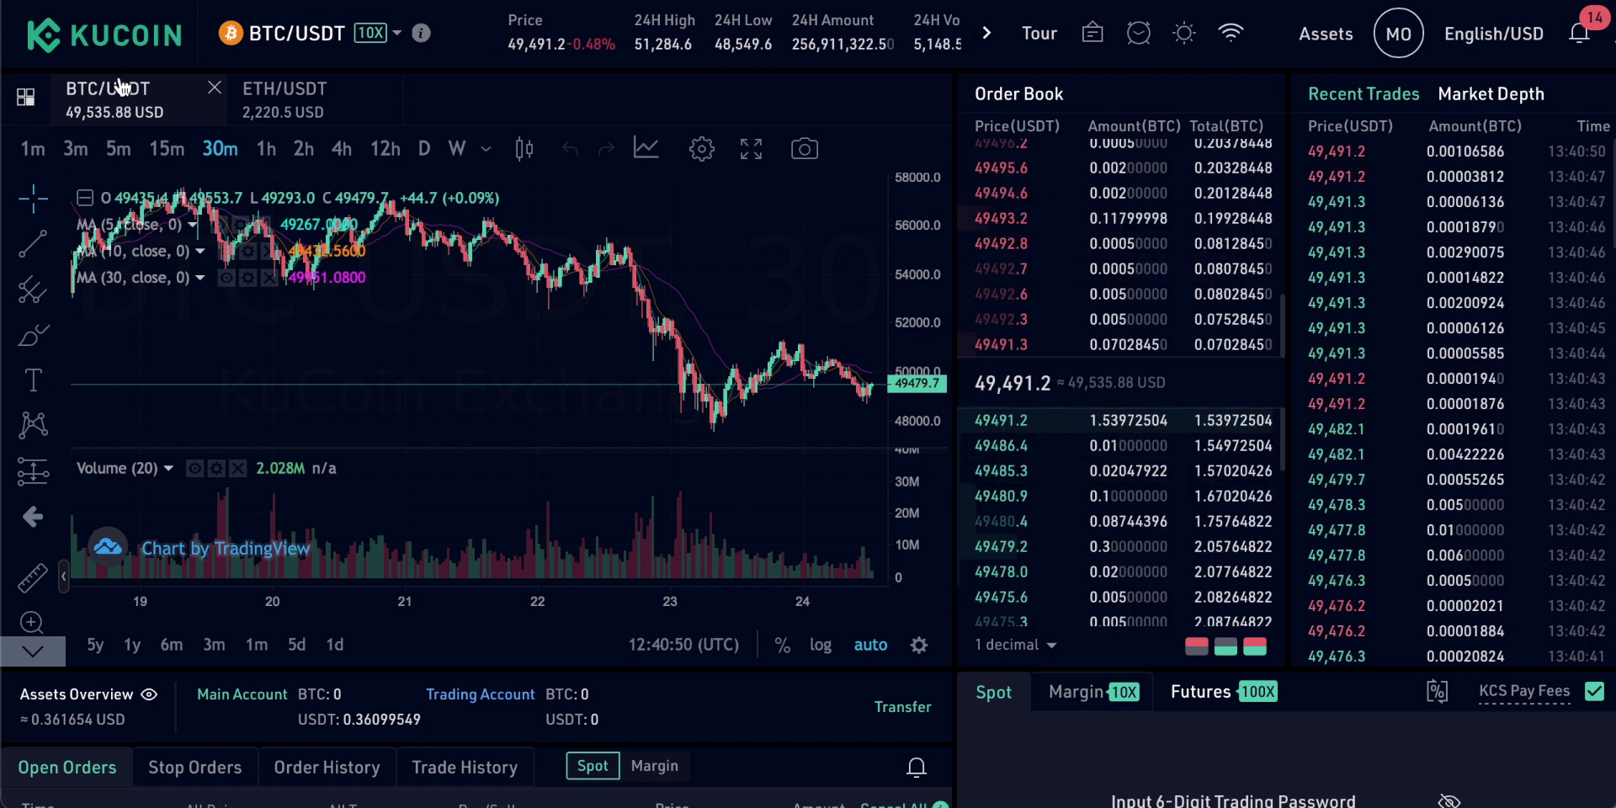
{"action": "left_click", "coordinate": [26, 100]}
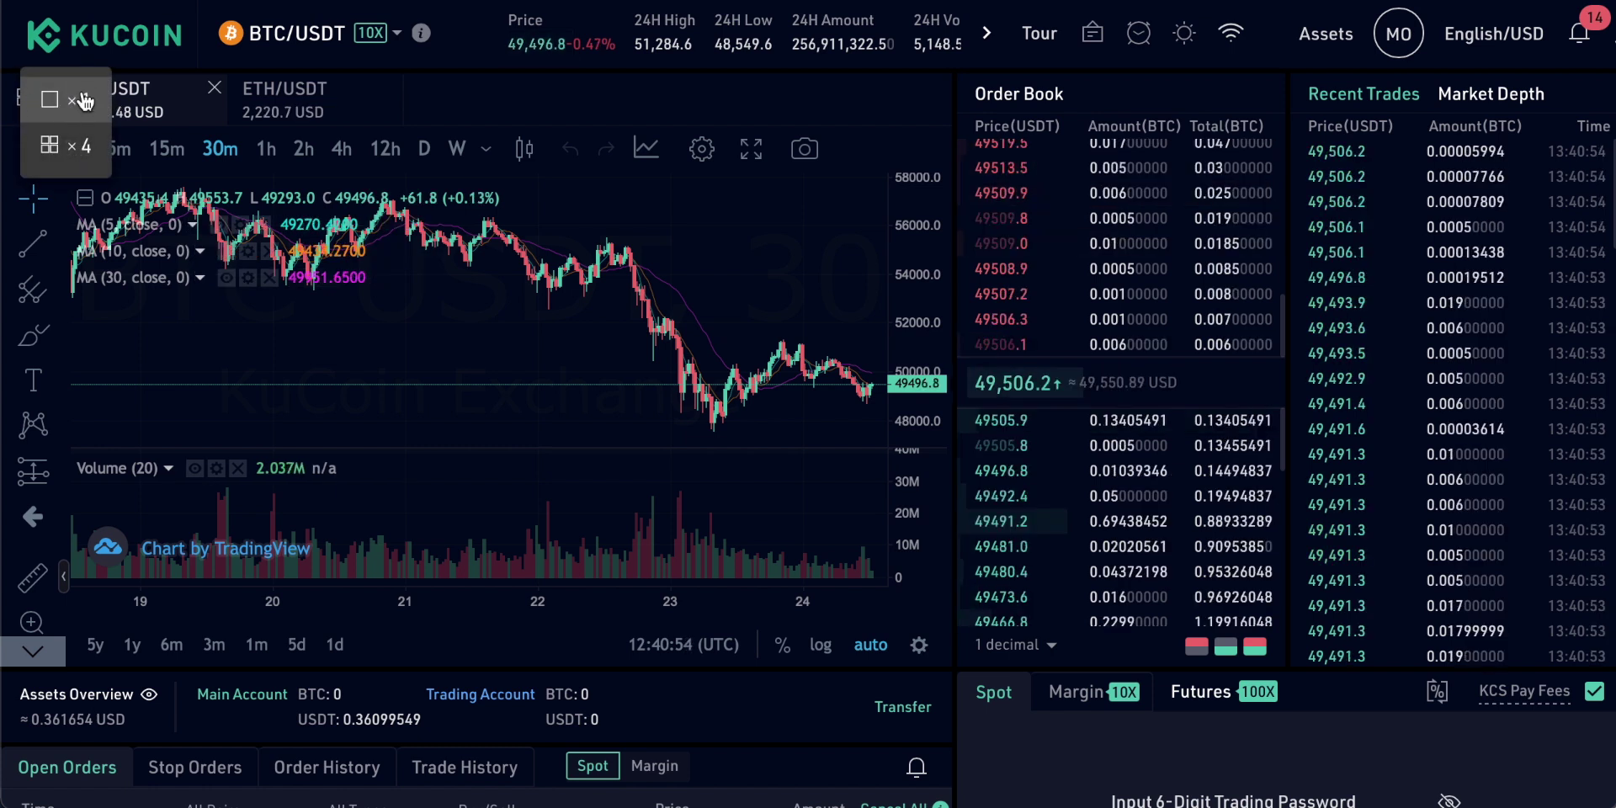
{"action": "left_click", "coordinate": [71, 151]}
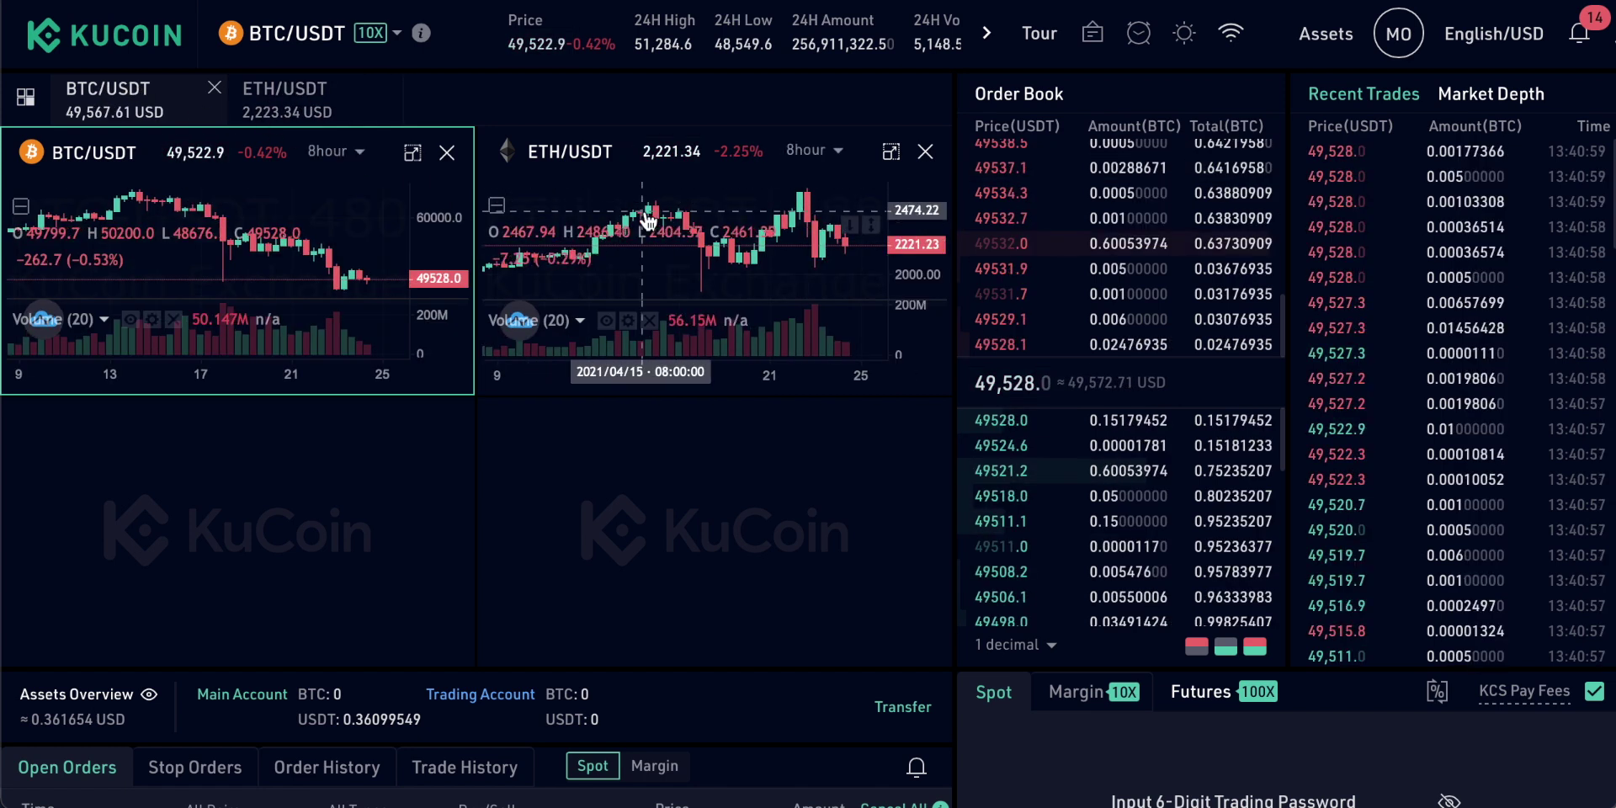
{"action": "left_click", "coordinate": [277, 492]}
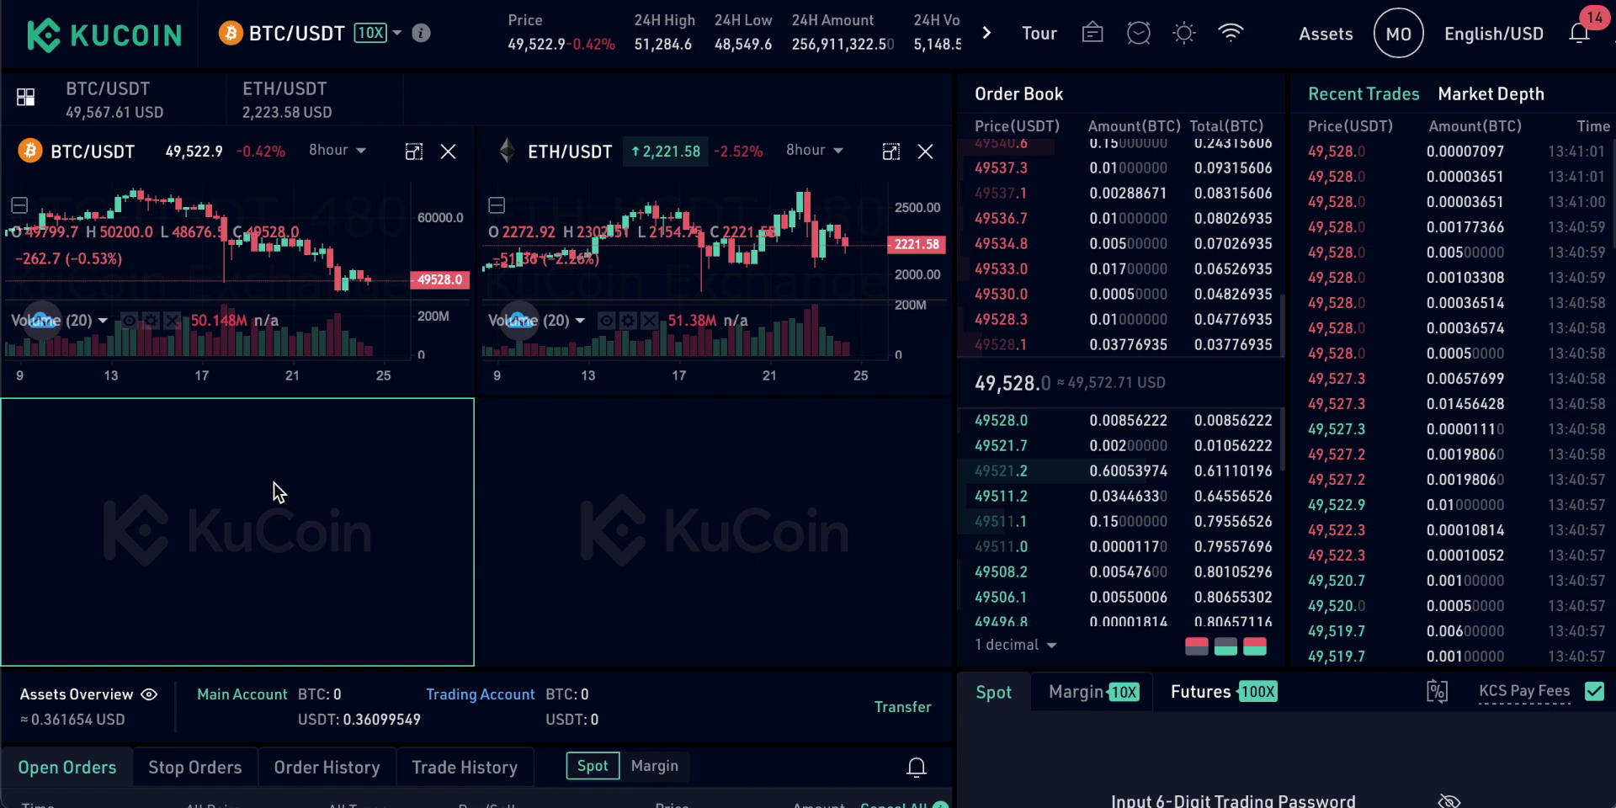
{"action": "left_click", "coordinate": [397, 37]}
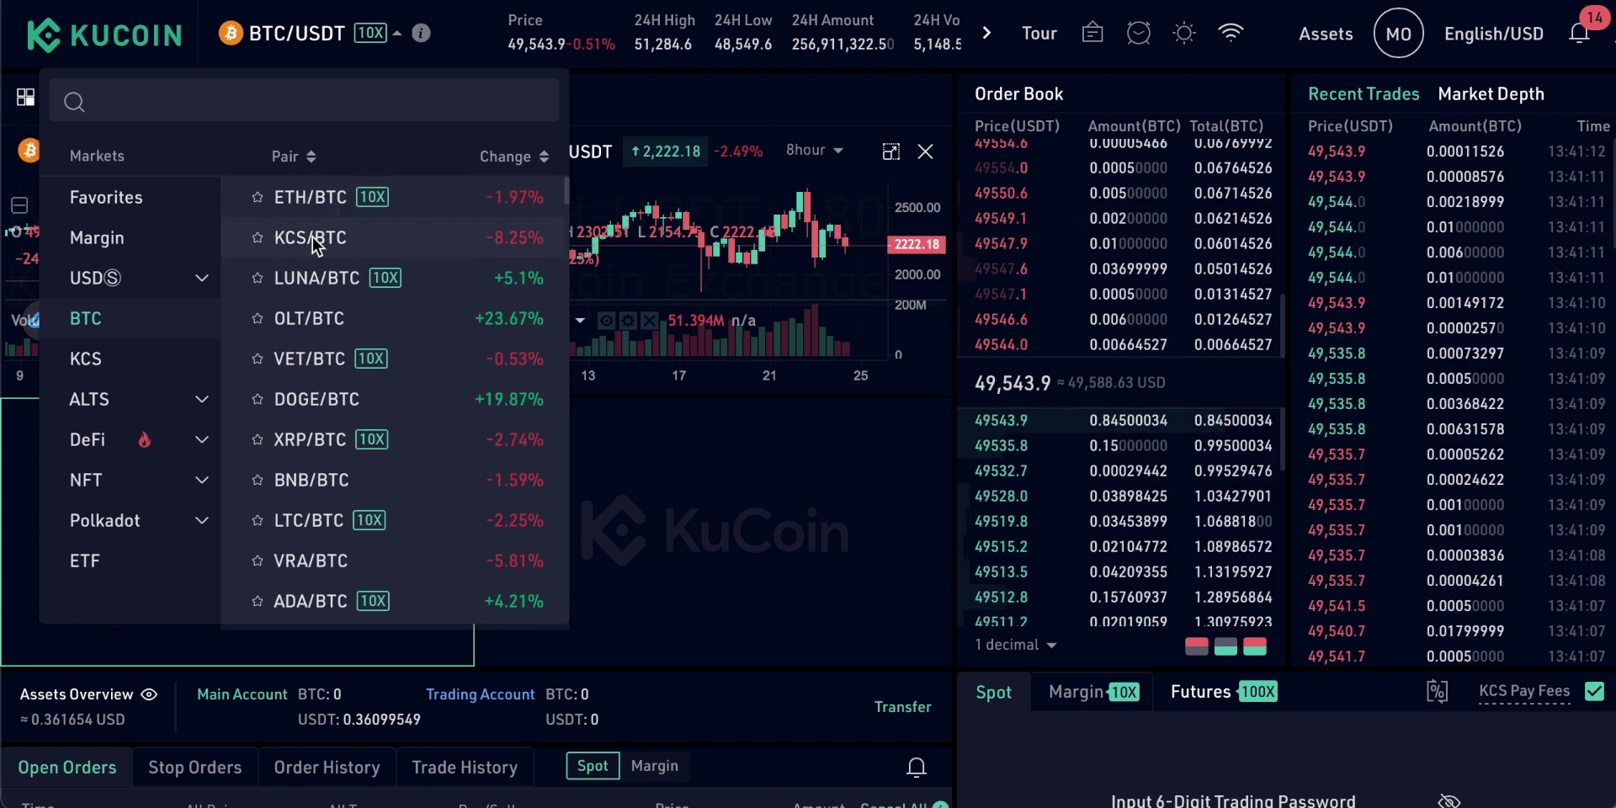
{"action": "left_click", "coordinate": [313, 239]}
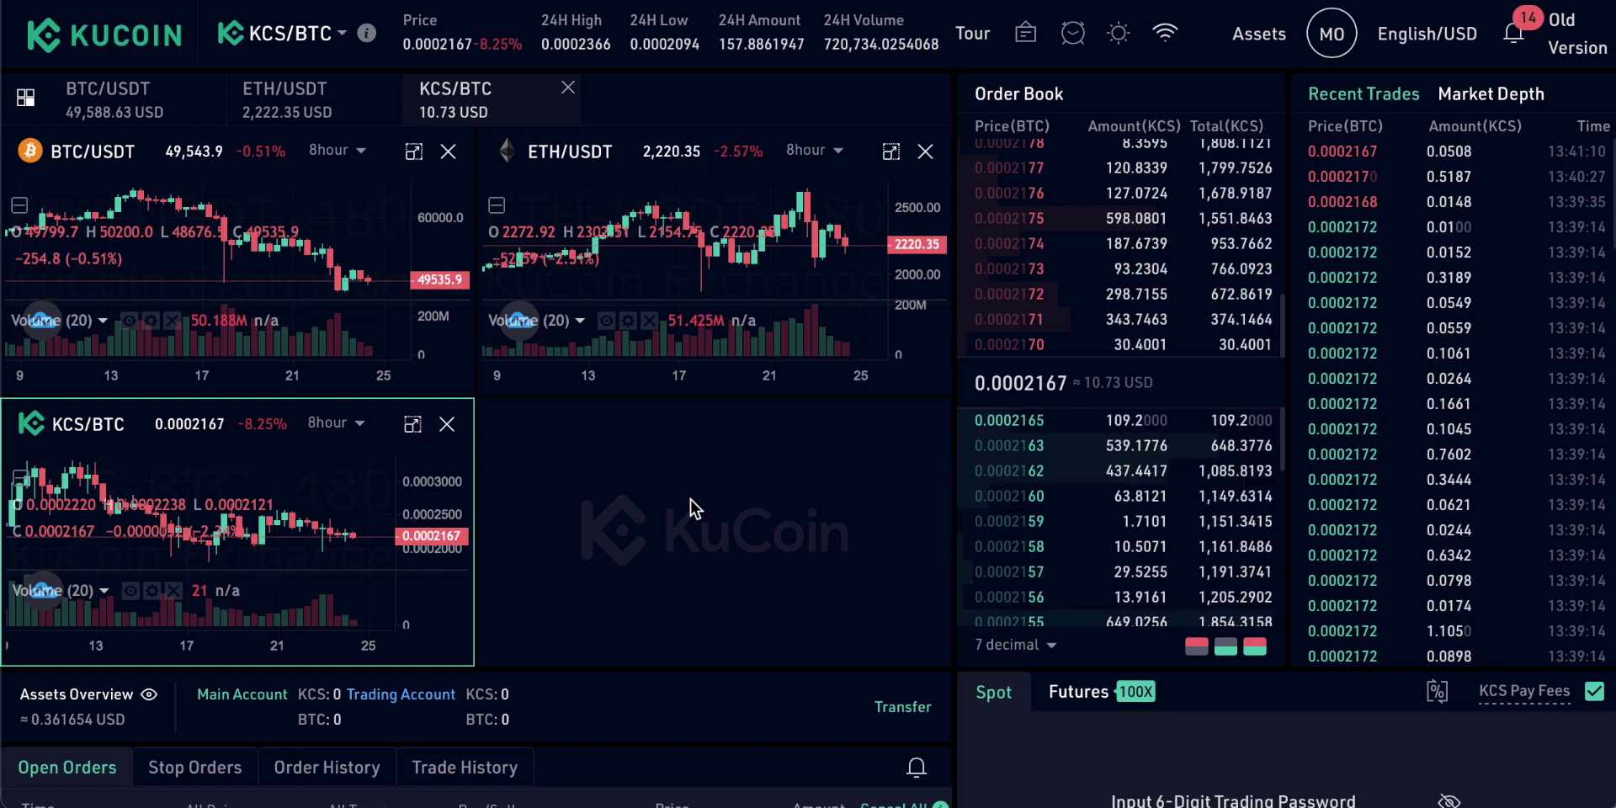
- Activate the BTC/USDT chart and then the ETH/USDT chart to examine each pair's order book
{"action": "left_click", "coordinate": [132, 108]}
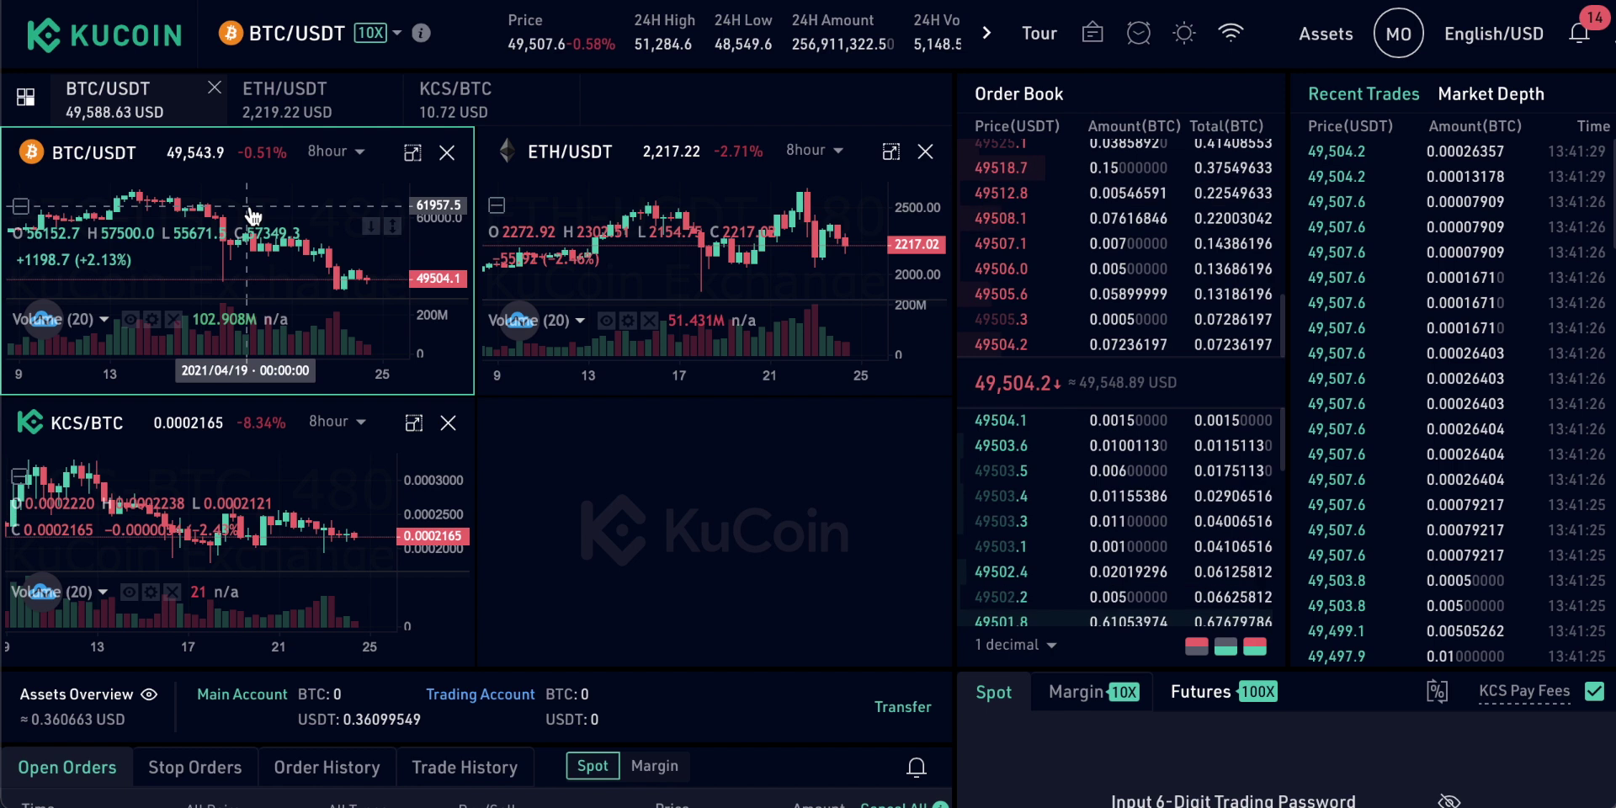
{"action": "mouse_move", "coordinate": [1035, 154]}
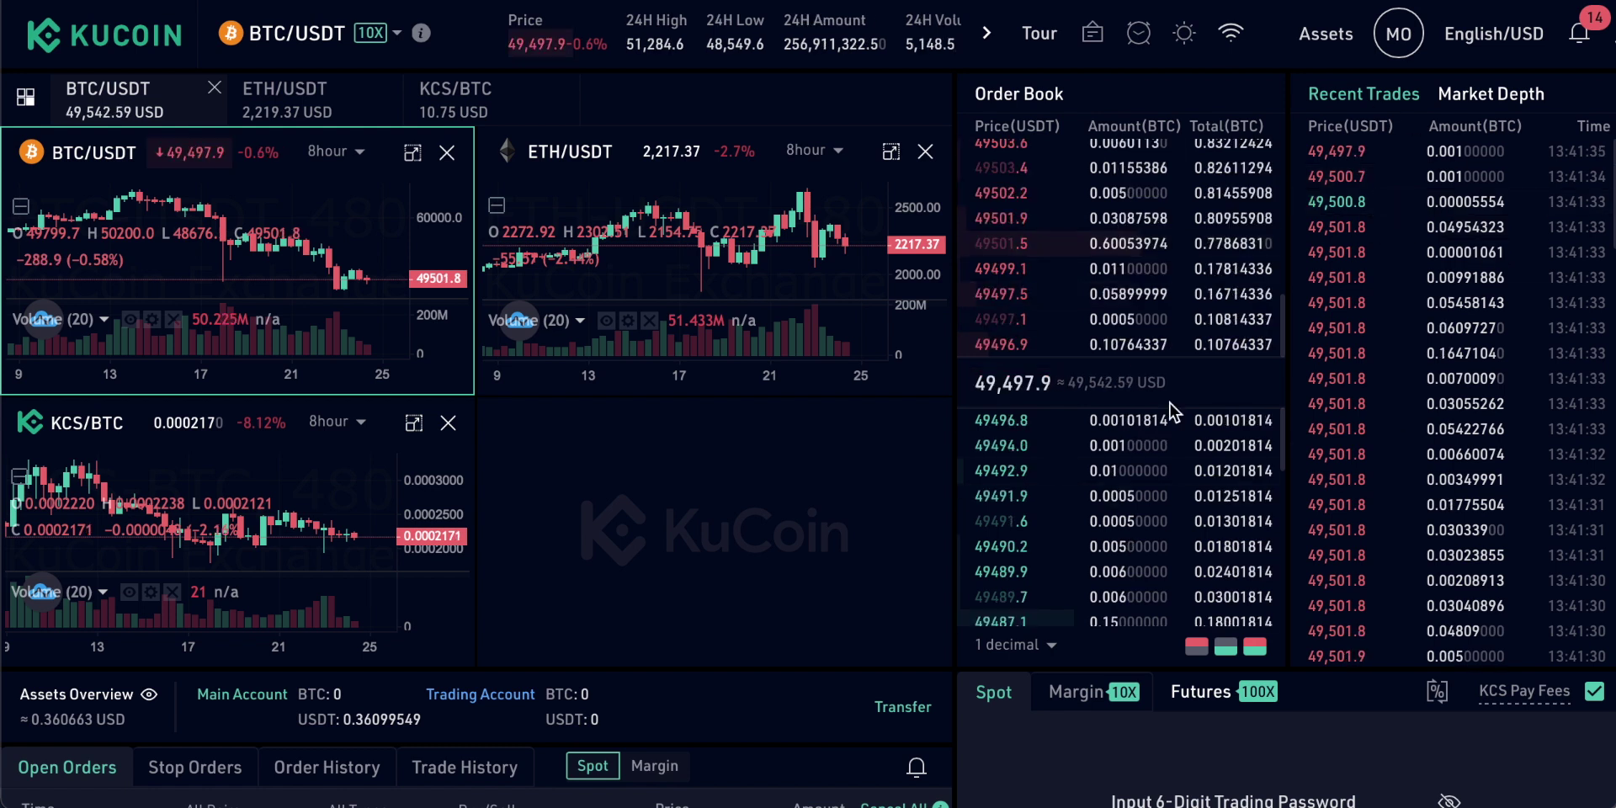
{"action": "left_click", "coordinate": [655, 259]}
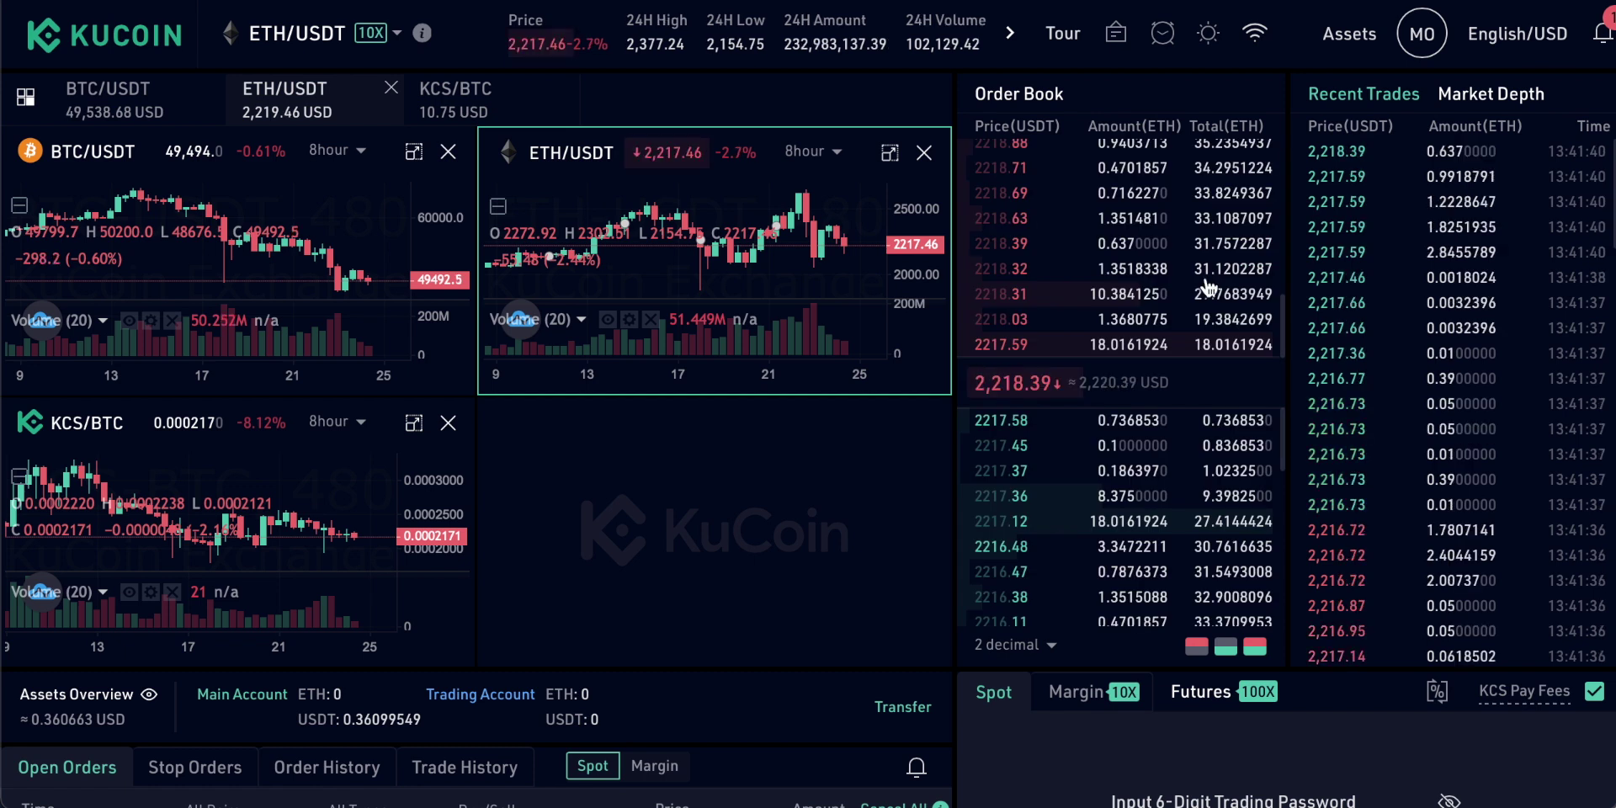
{"action": "mouse_move", "coordinate": [1206, 286]}
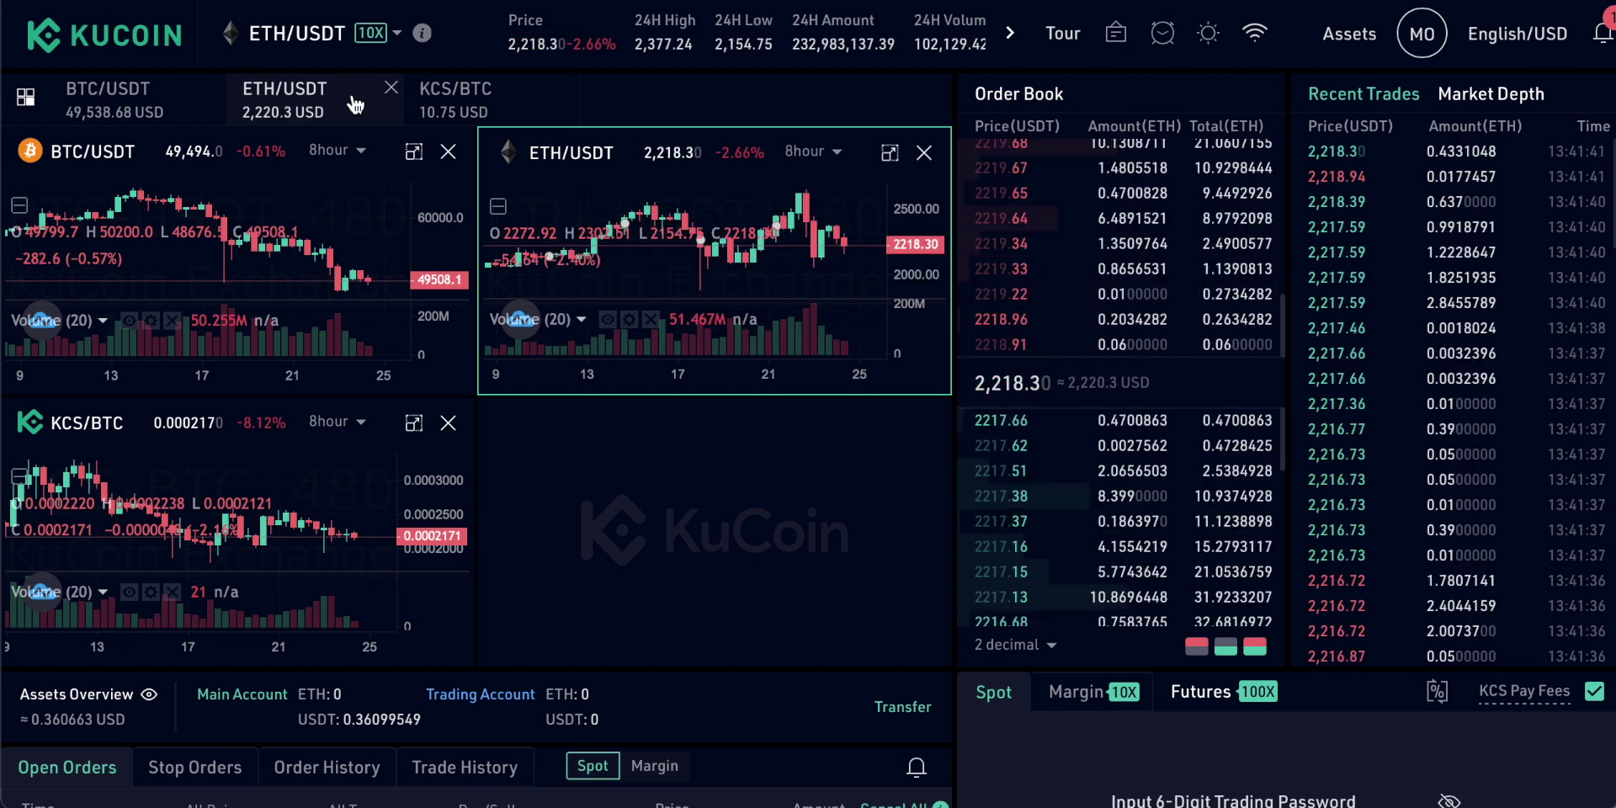
- Restore the single-chart layout with the BTC/USDT pair and look through its order book
{"action": "mouse_move", "coordinate": [25, 97]}
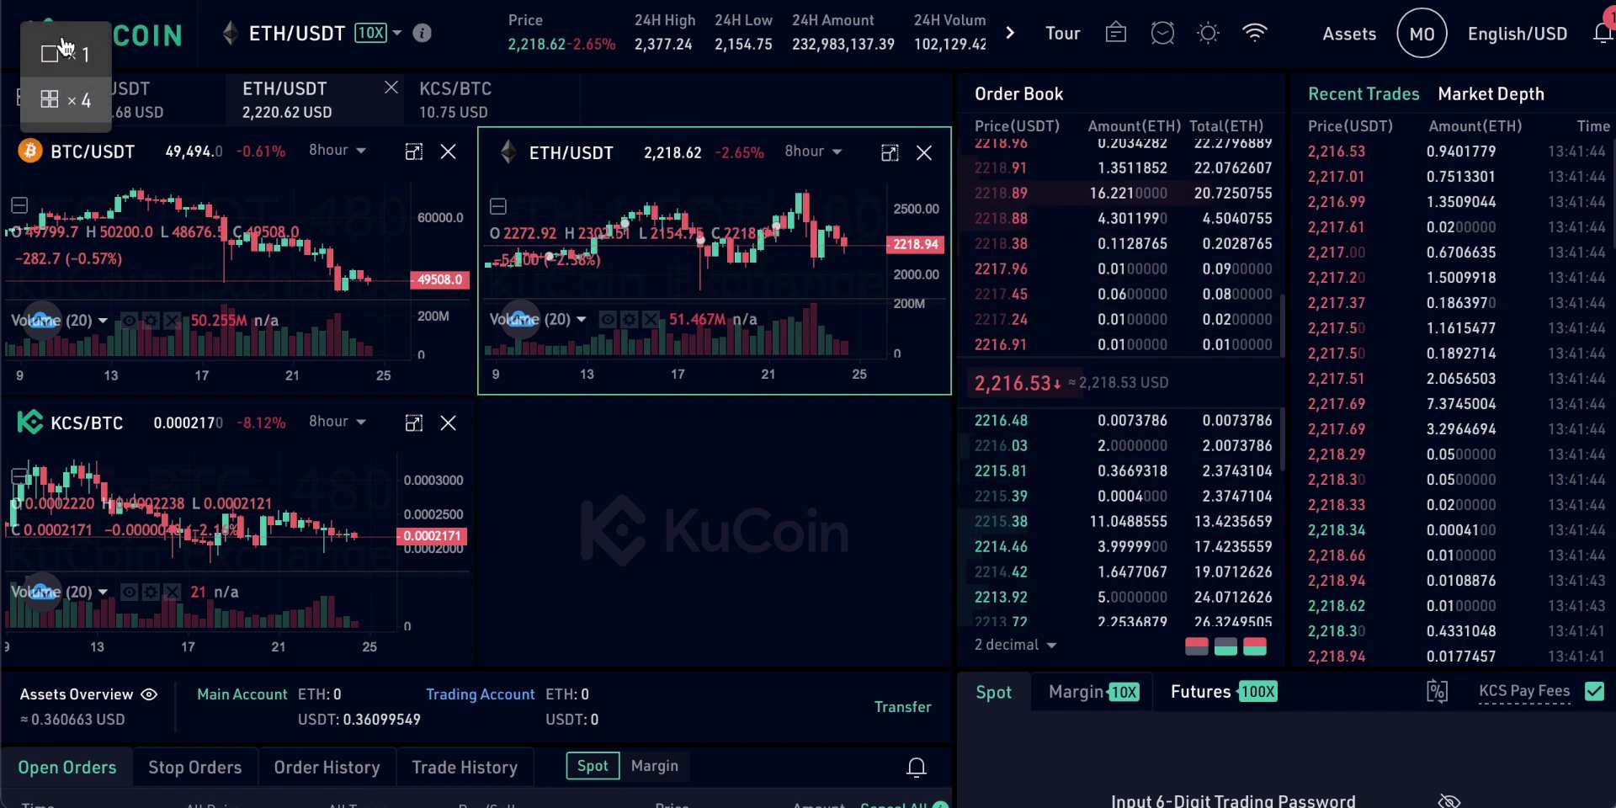
{"action": "left_click", "coordinate": [63, 55]}
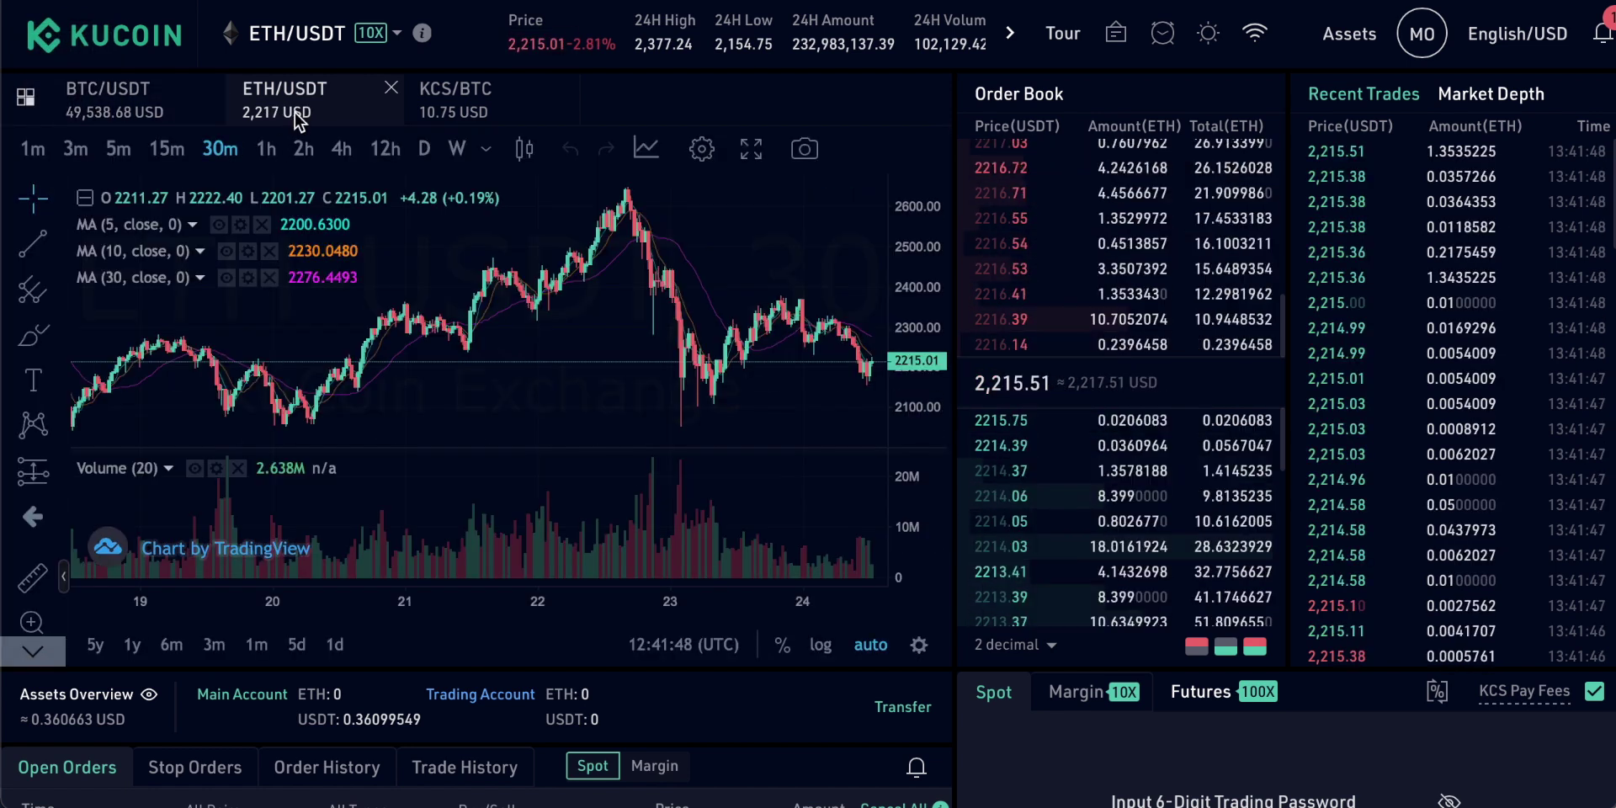
{"action": "left_click", "coordinate": [118, 95]}
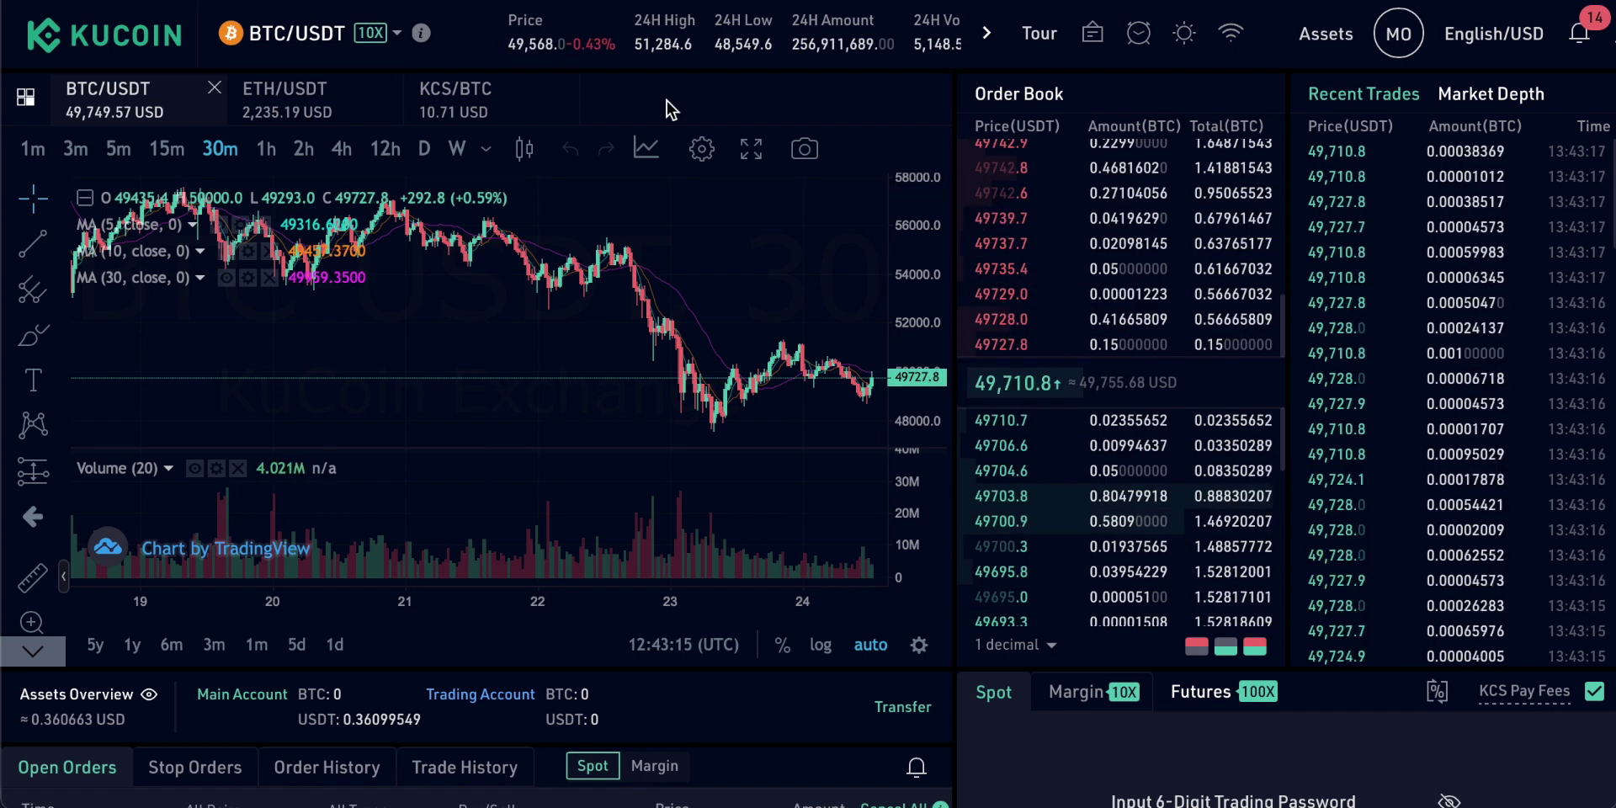
{"action": "mouse_move", "coordinate": [1177, 254]}
{"action": "scroll", "coordinate": [1098, 358], "scroll_direction": "down", "scroll_amount": 2}
{"action": "scroll", "coordinate": [1097, 359], "scroll_direction": "up", "scroll_amount": 2}
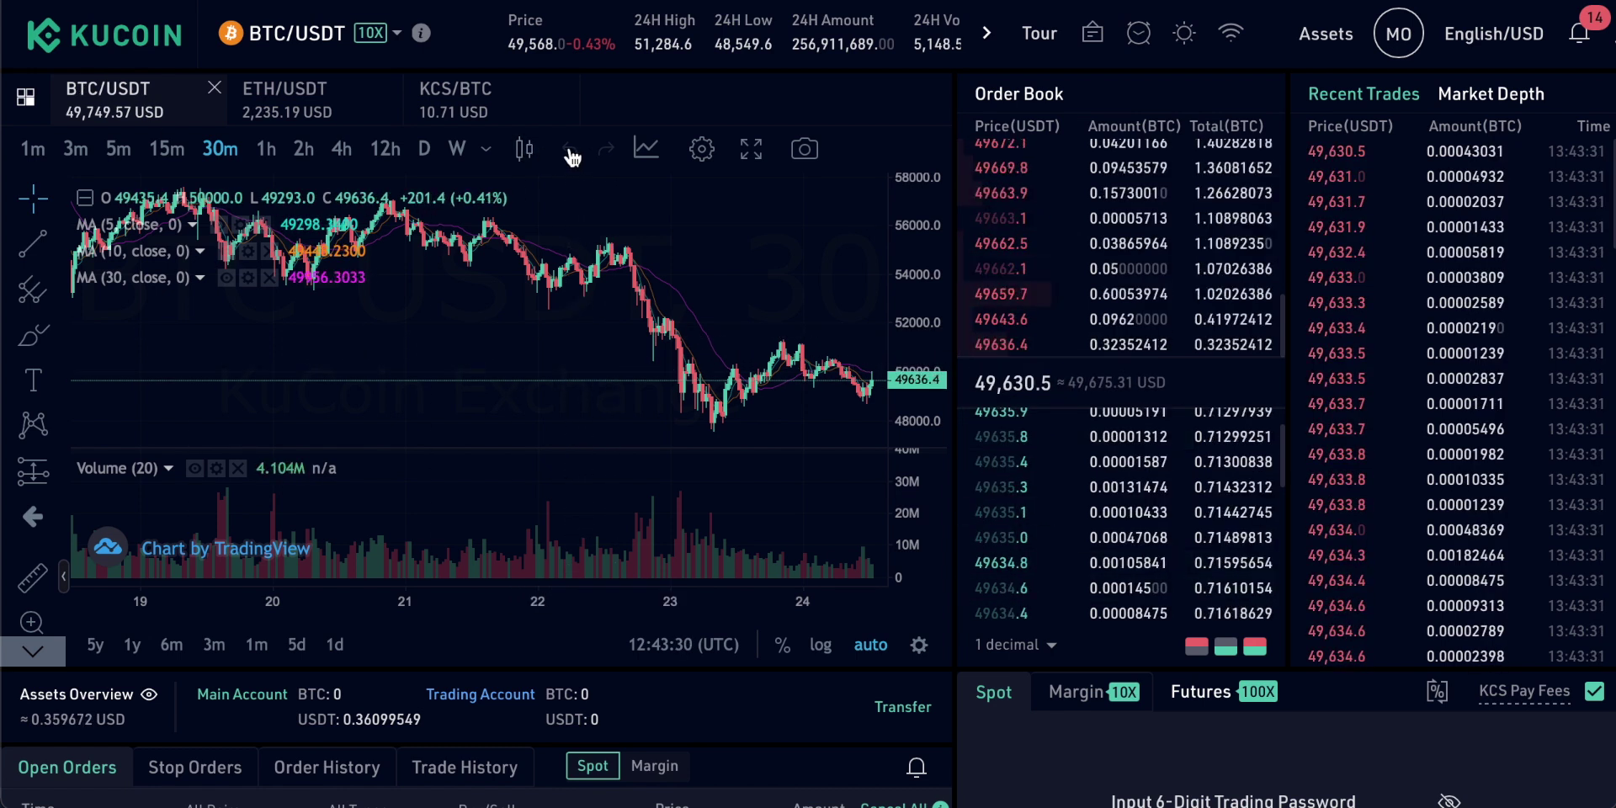
- Switch the BTC/USDT chart style to Bars and back to Candles
{"action": "left_click", "coordinate": [523, 152]}
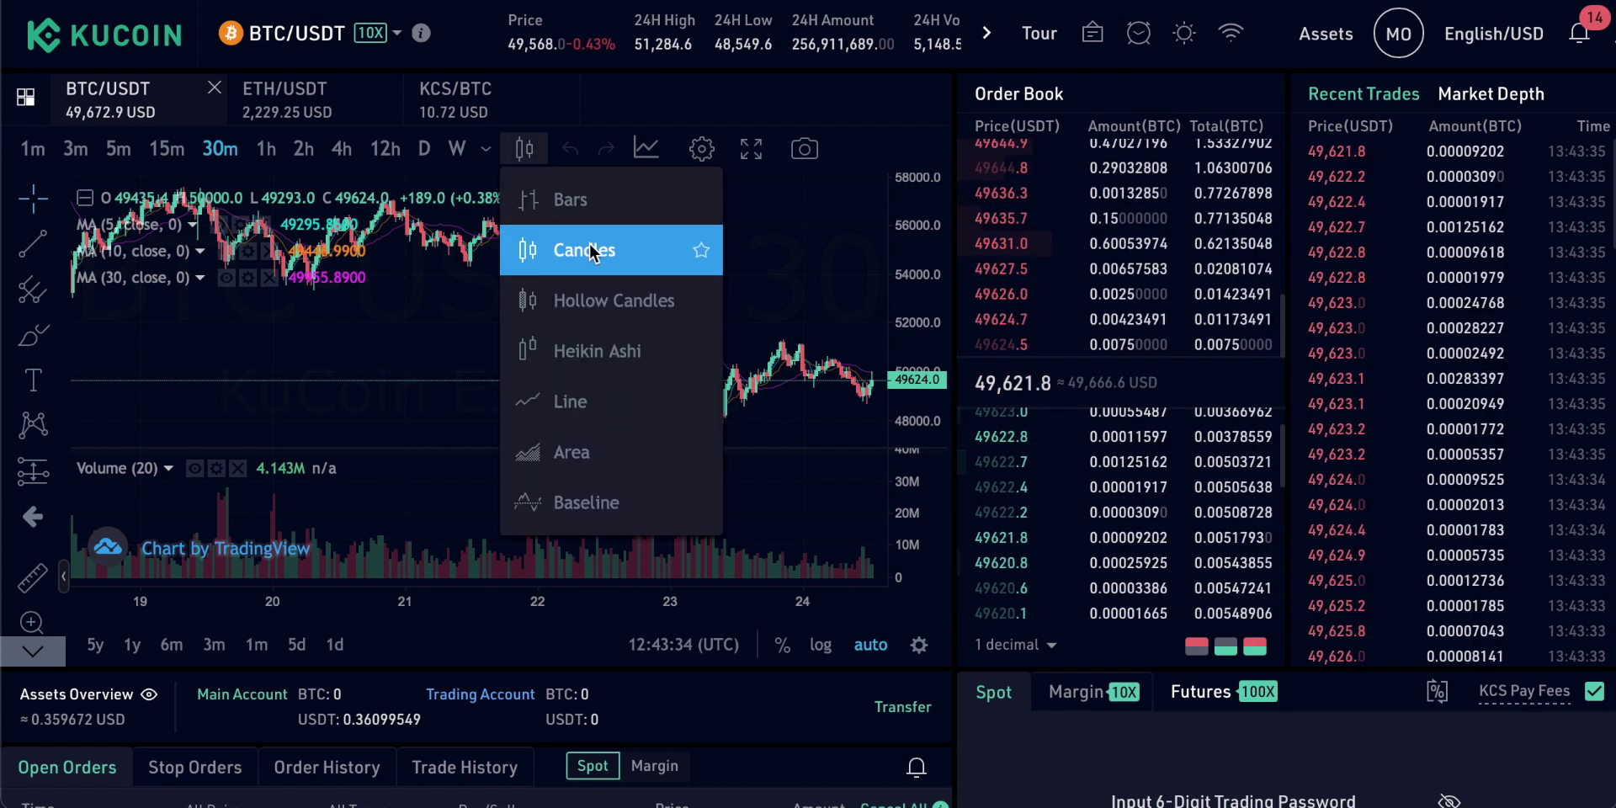
{"action": "left_click", "coordinate": [578, 199]}
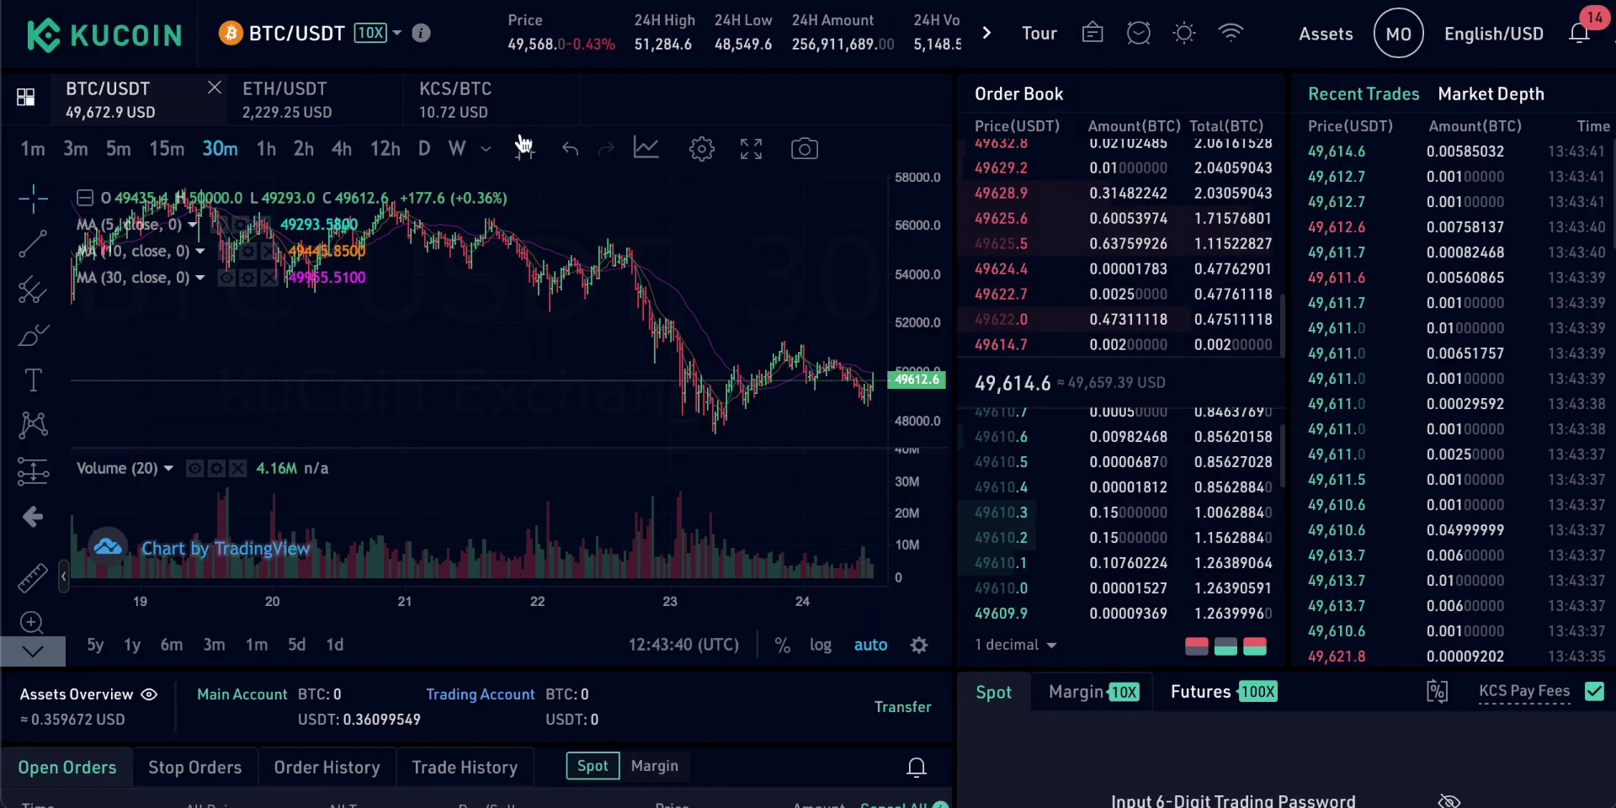
{"action": "left_click", "coordinate": [523, 145]}
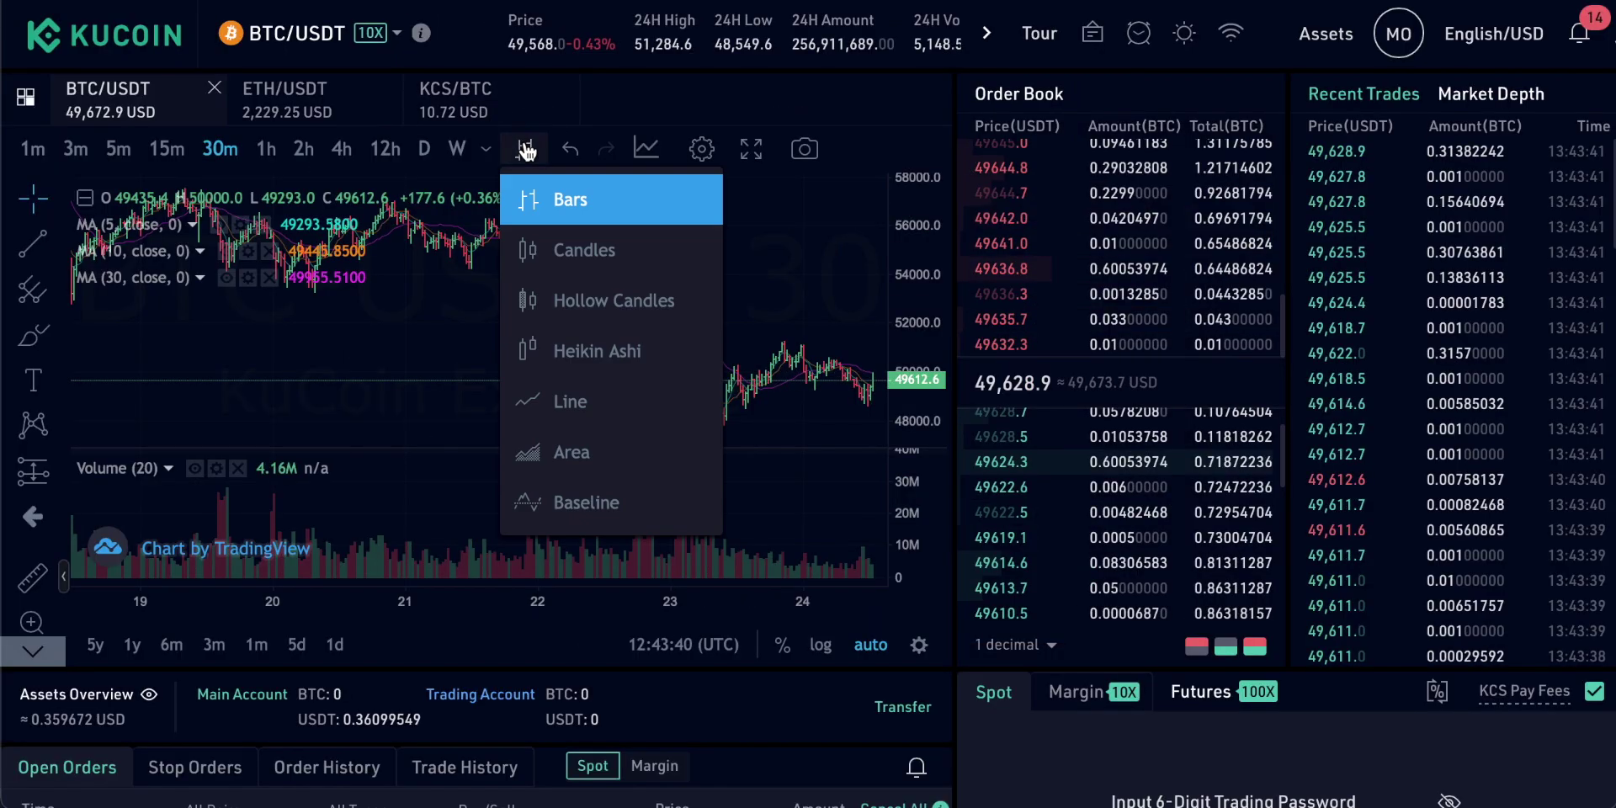
{"action": "left_click", "coordinate": [588, 254]}
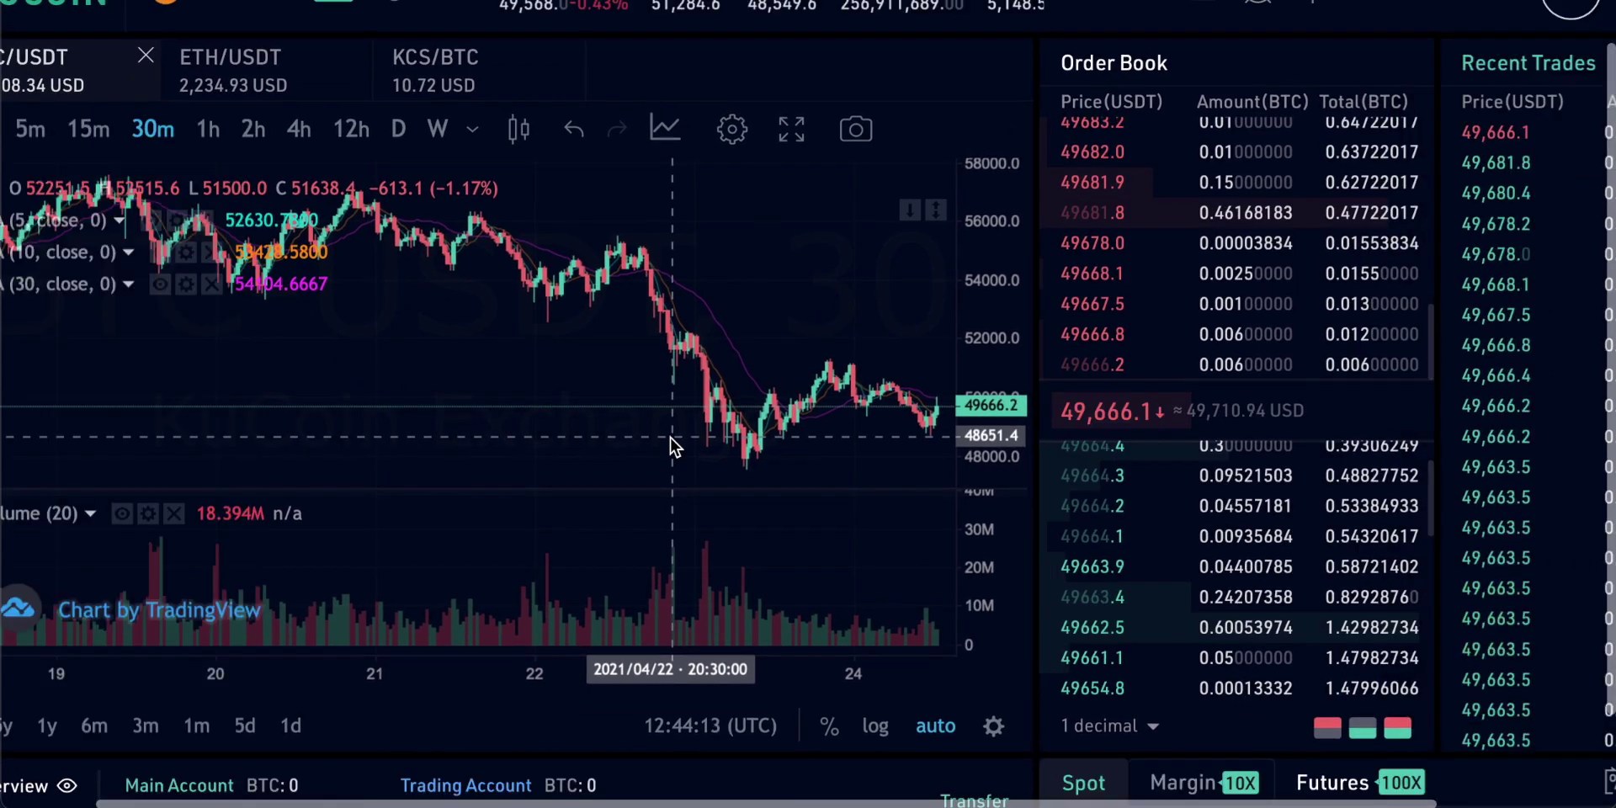
- Set the BTC/USDT chart's interval to 1 hour and look through the full list of available intervals
{"action": "scroll", "coordinate": [499, 421], "scroll_direction": "left", "scroll_amount": 5}
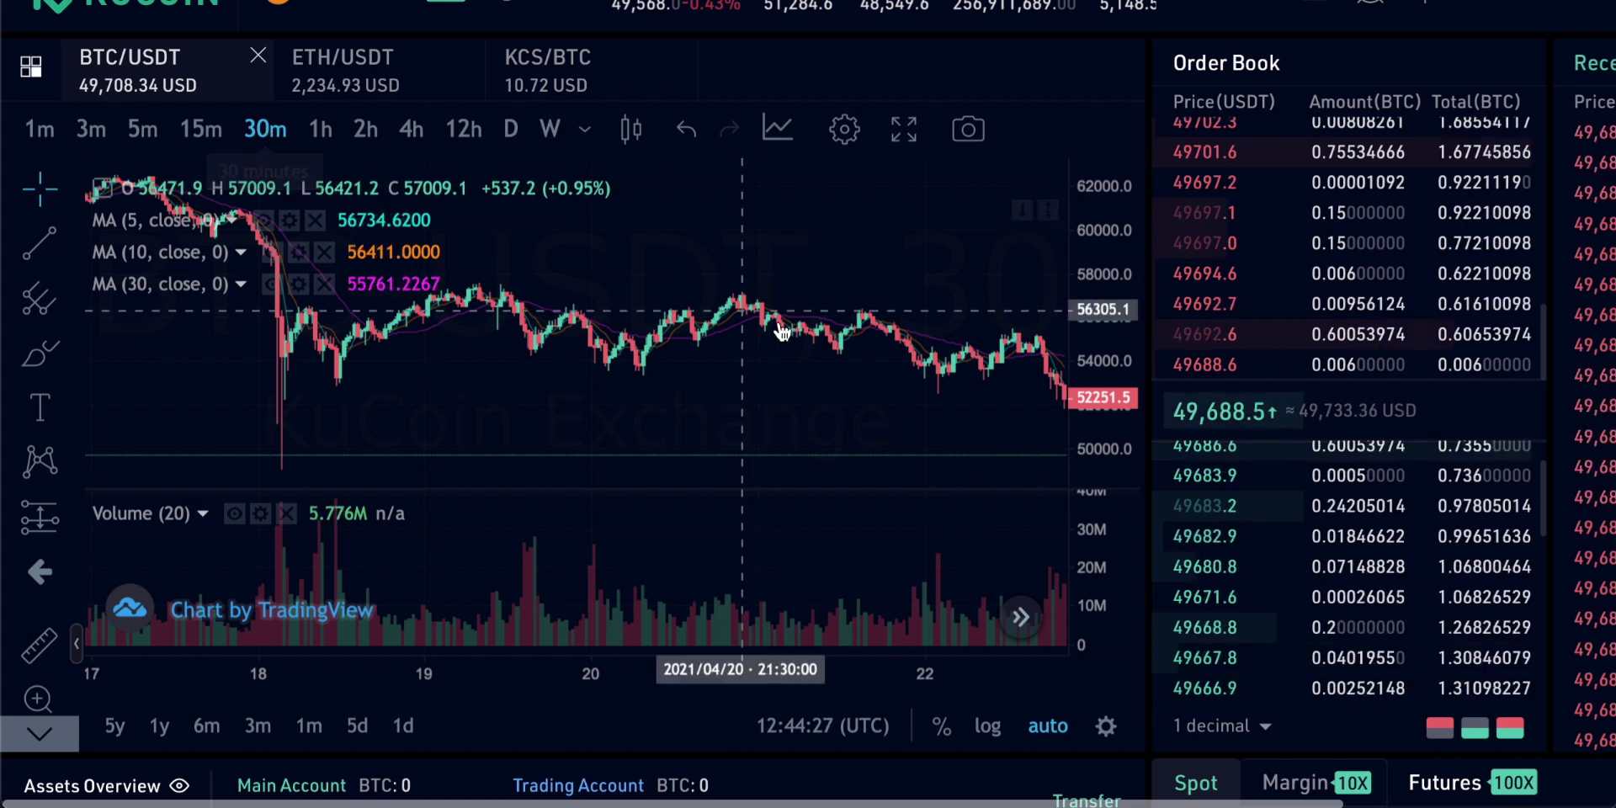
{"action": "left_click", "coordinate": [321, 132]}
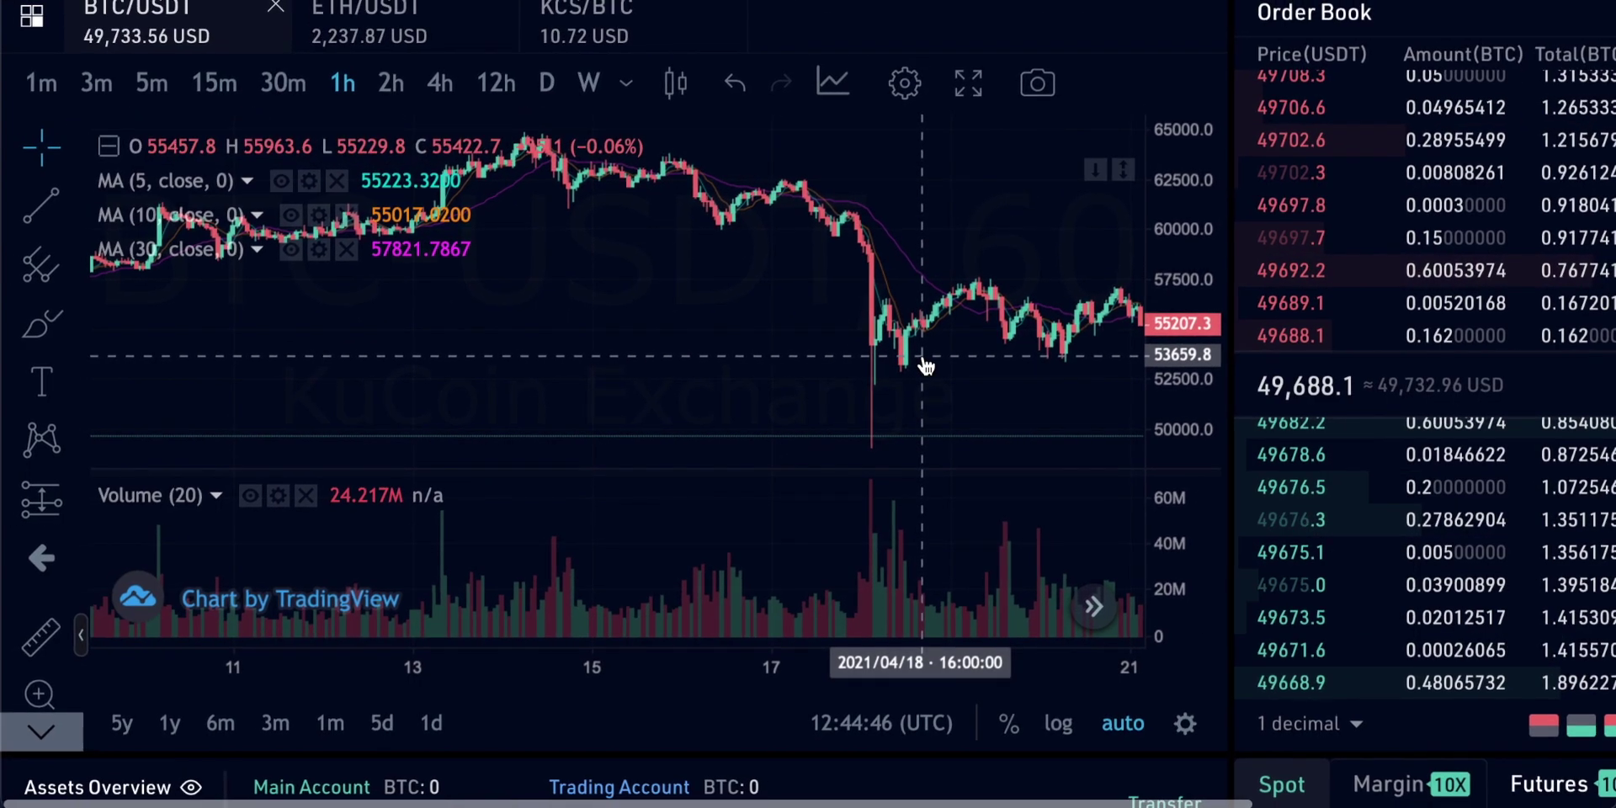
{"action": "left_click", "coordinate": [633, 91]}
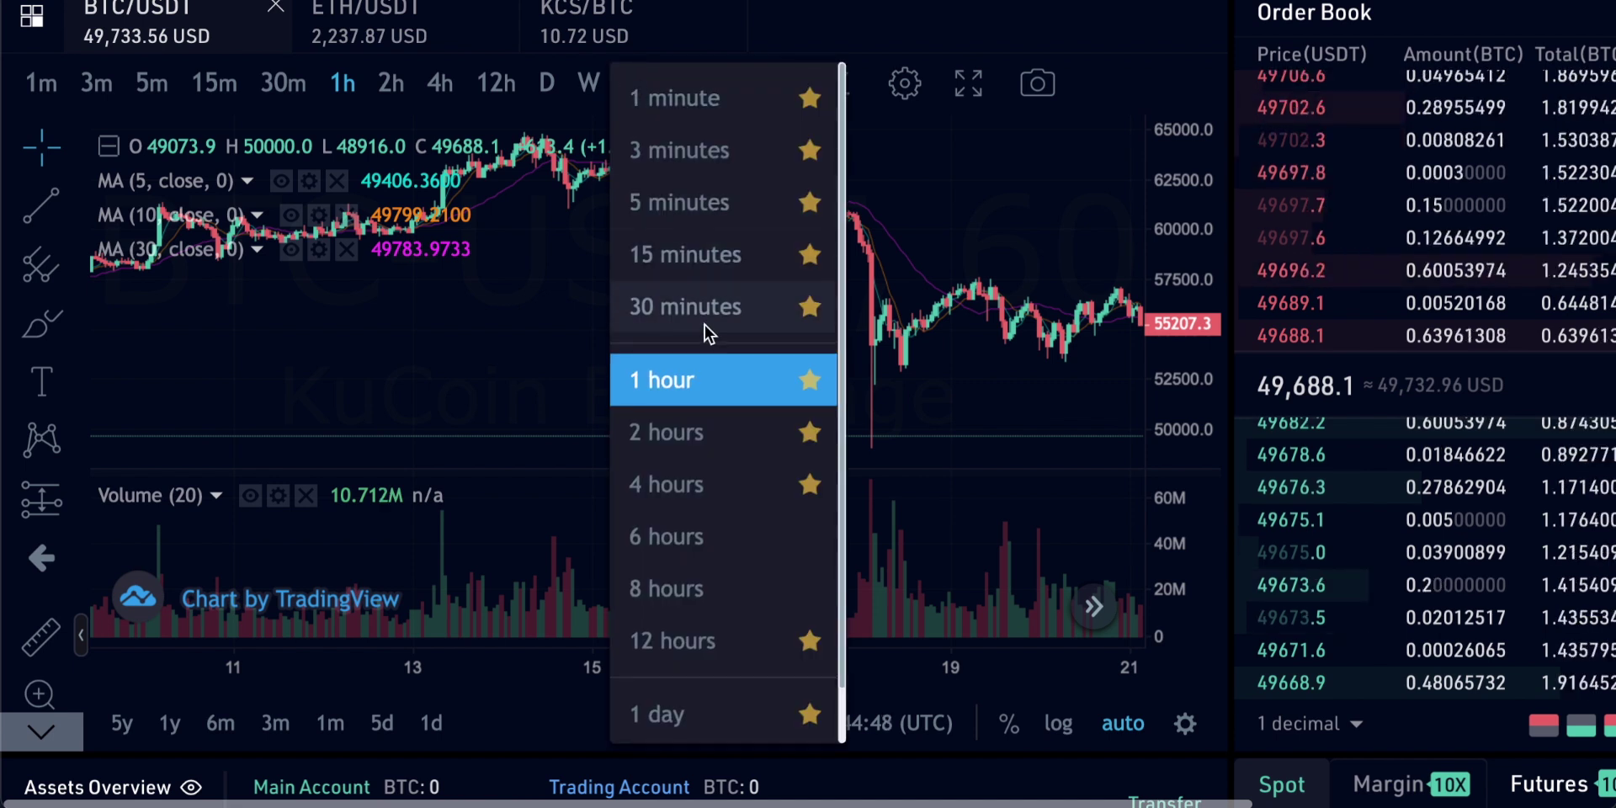
{"action": "scroll", "coordinate": [707, 254], "scroll_direction": "down", "scroll_amount": 1}
{"action": "scroll", "coordinate": [707, 254], "scroll_direction": "up", "scroll_amount": 1}
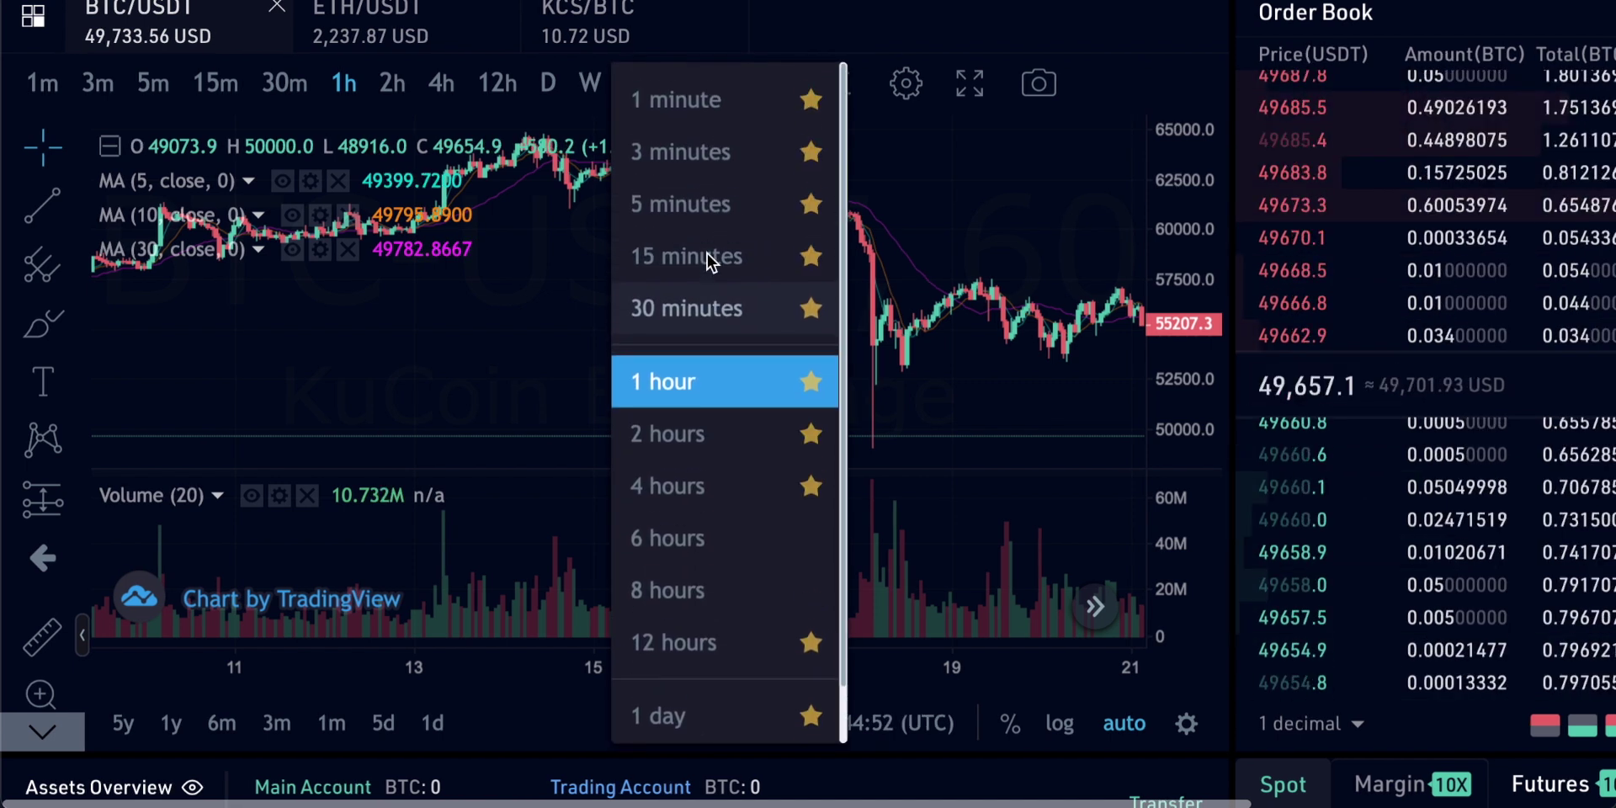
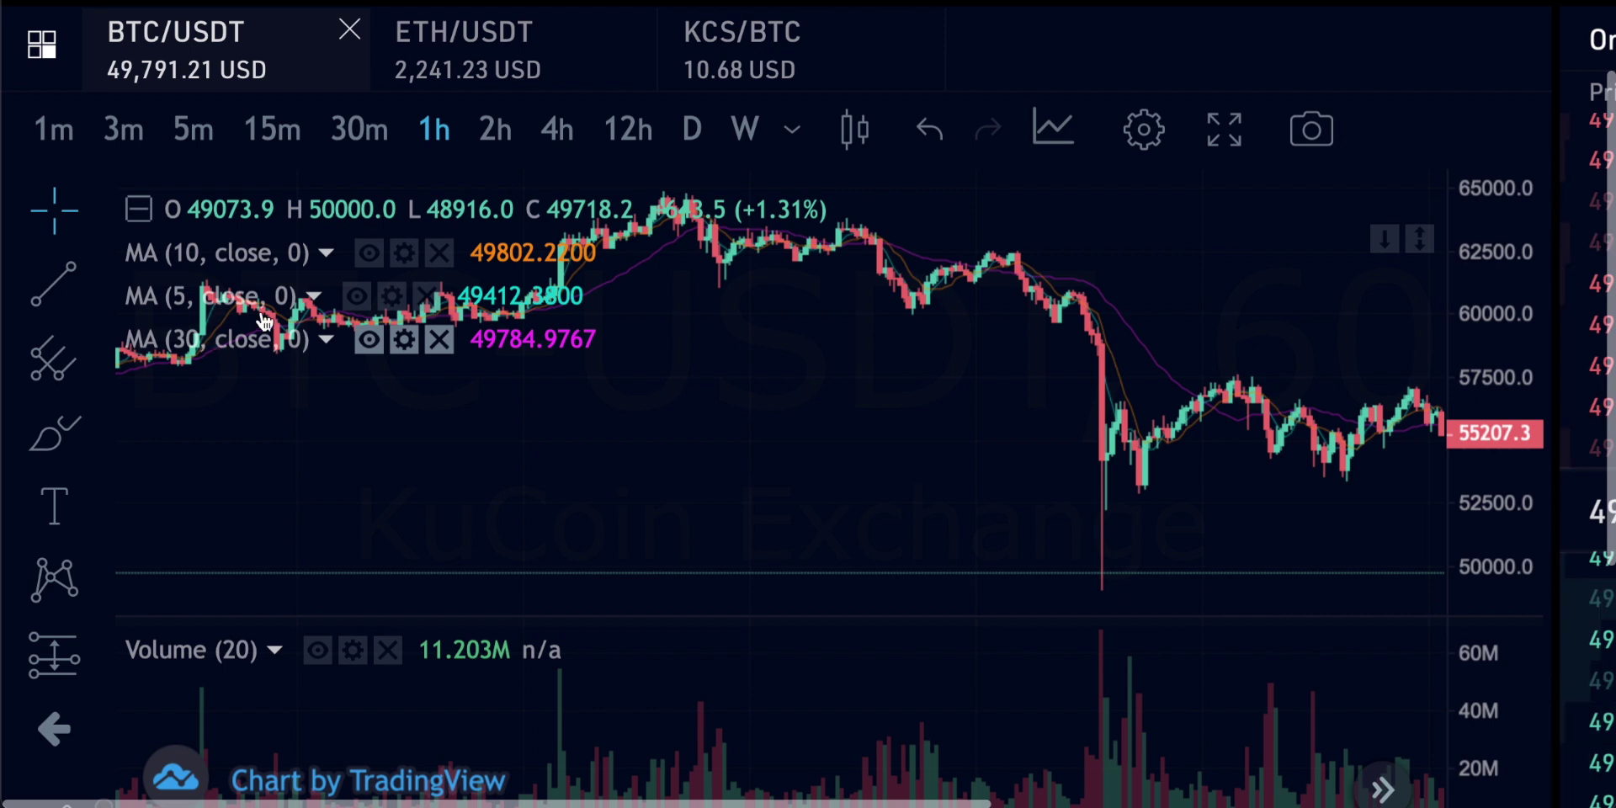
- Hide the 10- and 5-period moving averages, and toggle the 30-period one off and back on
{"action": "left_click", "coordinate": [369, 254]}
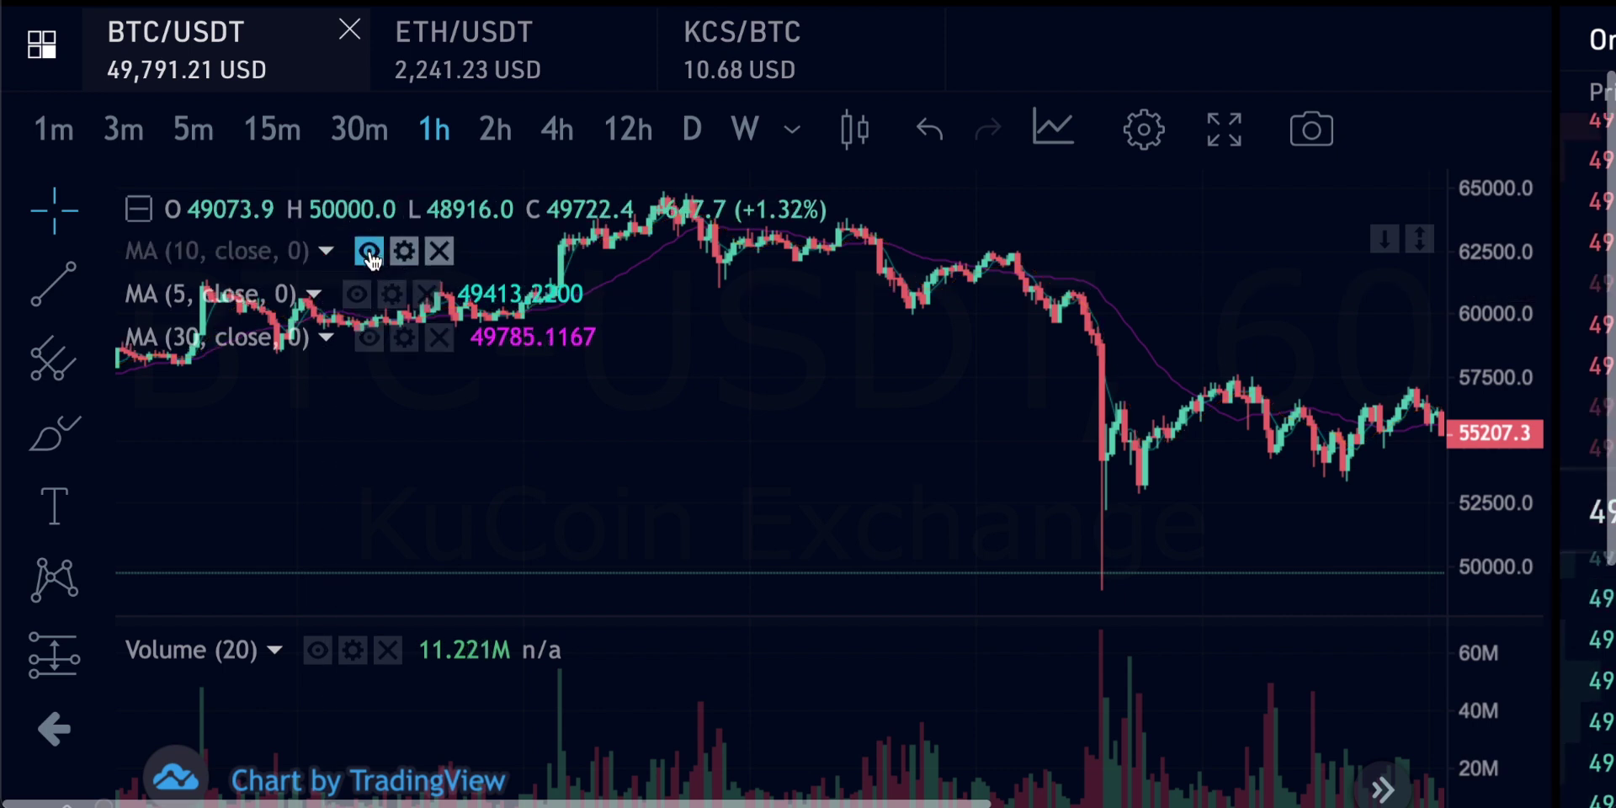
{"action": "left_click", "coordinate": [358, 294]}
{"action": "left_click", "coordinate": [369, 336]}
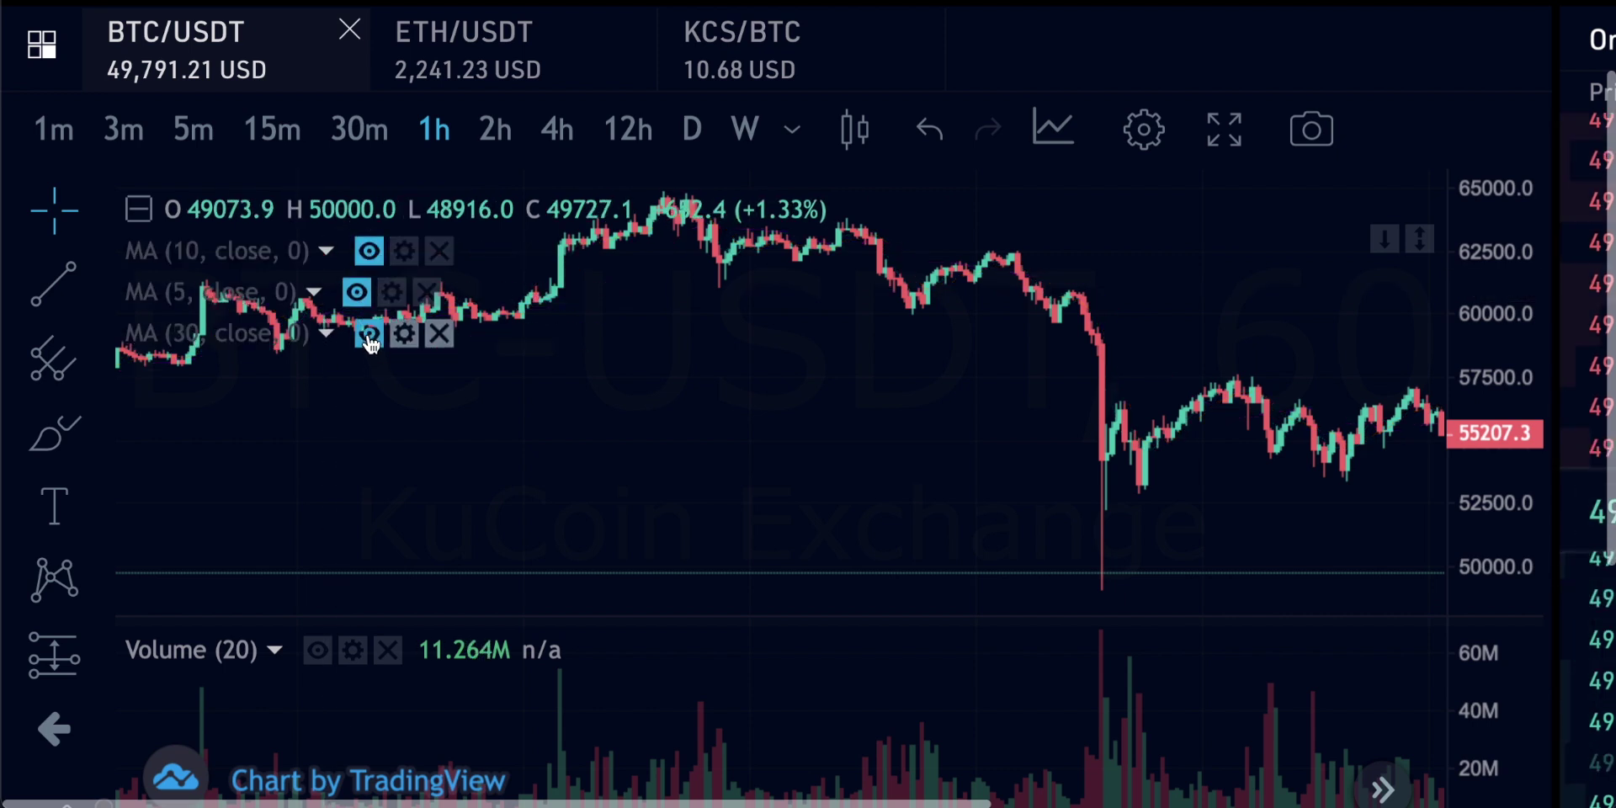
{"action": "left_click", "coordinate": [368, 335]}
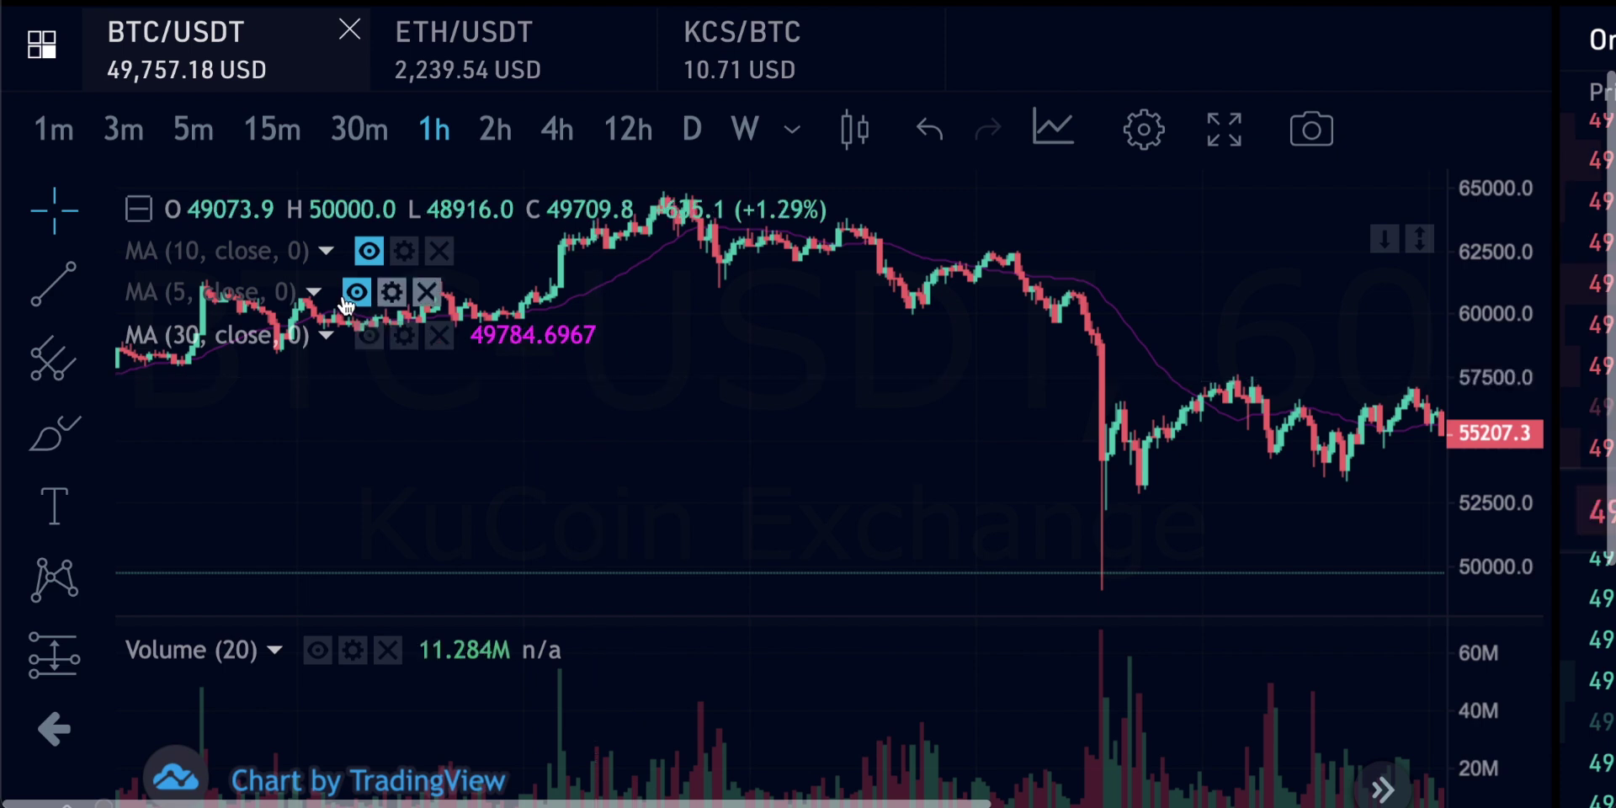
- Set the 30-period moving average's line to the maximum thickness and apply the style
{"action": "left_click", "coordinate": [405, 339]}
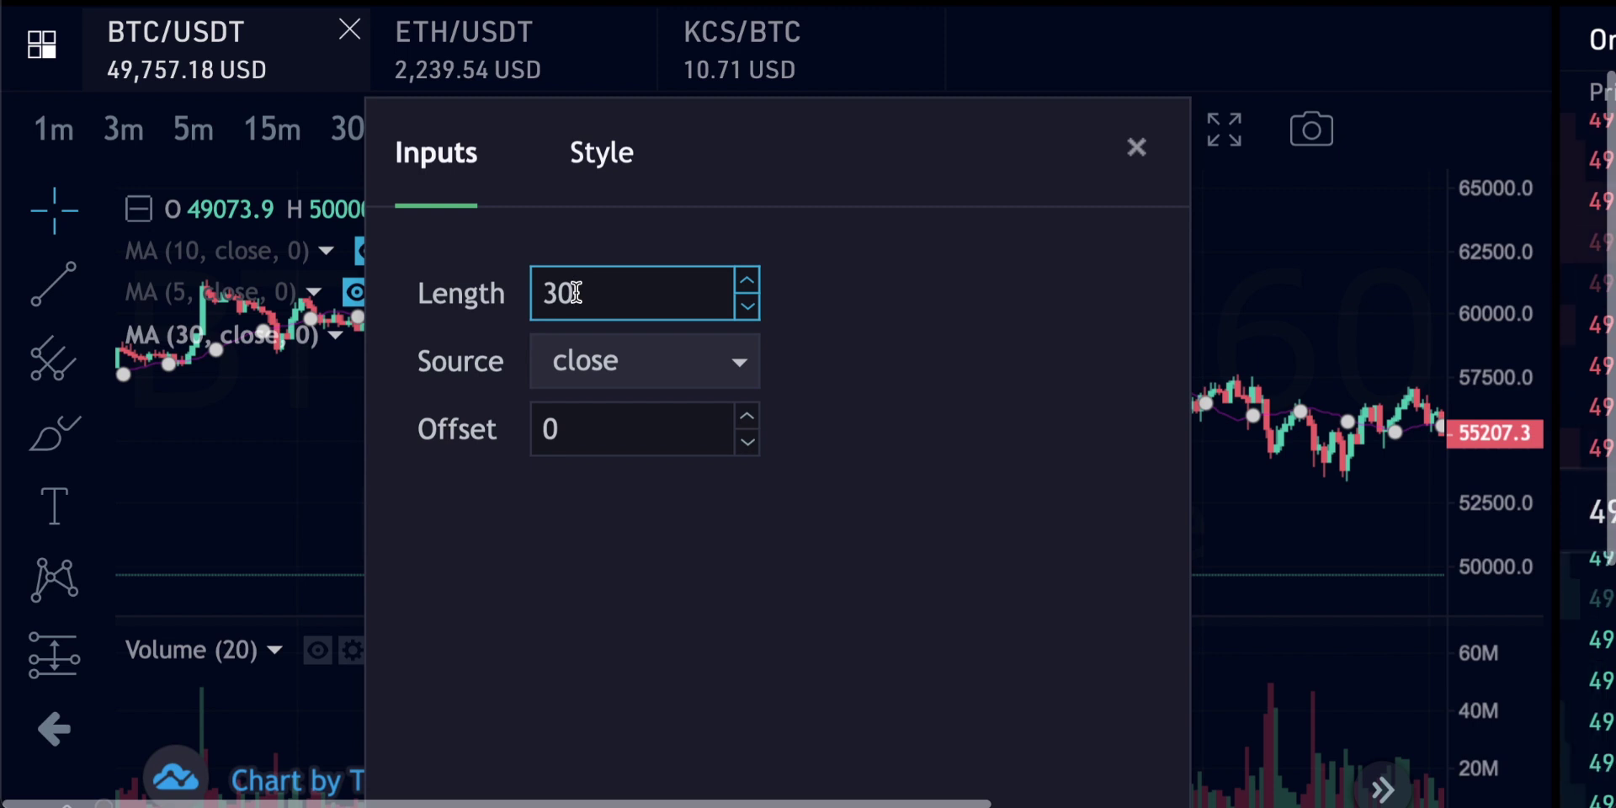
{"action": "left_click", "coordinate": [600, 160]}
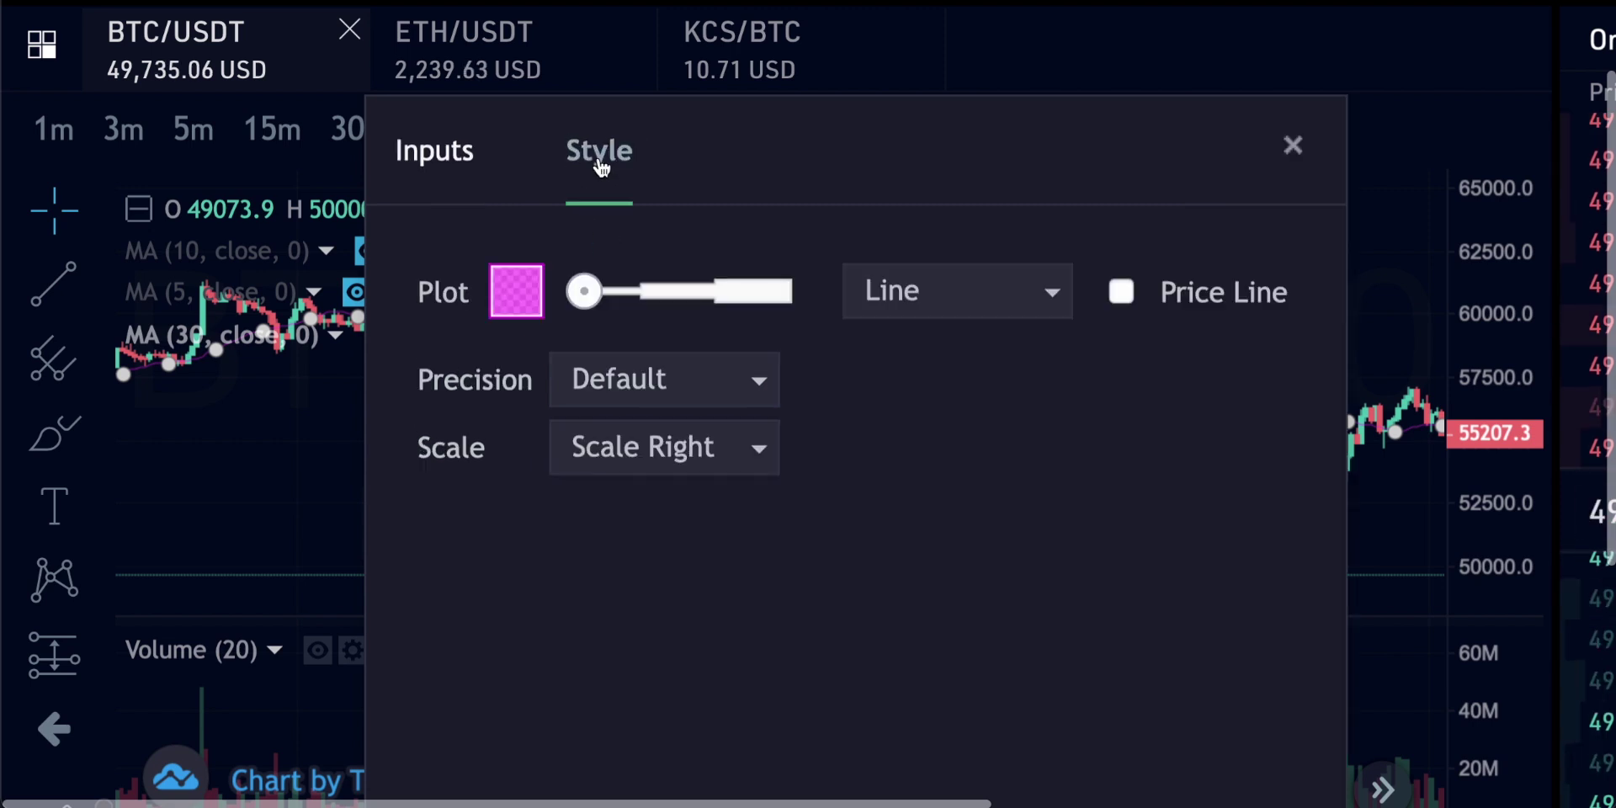
{"action": "left_click_drag", "start_coordinate": [580, 305], "coordinate": [908, 277]}
{"action": "left_click", "coordinate": [516, 292]}
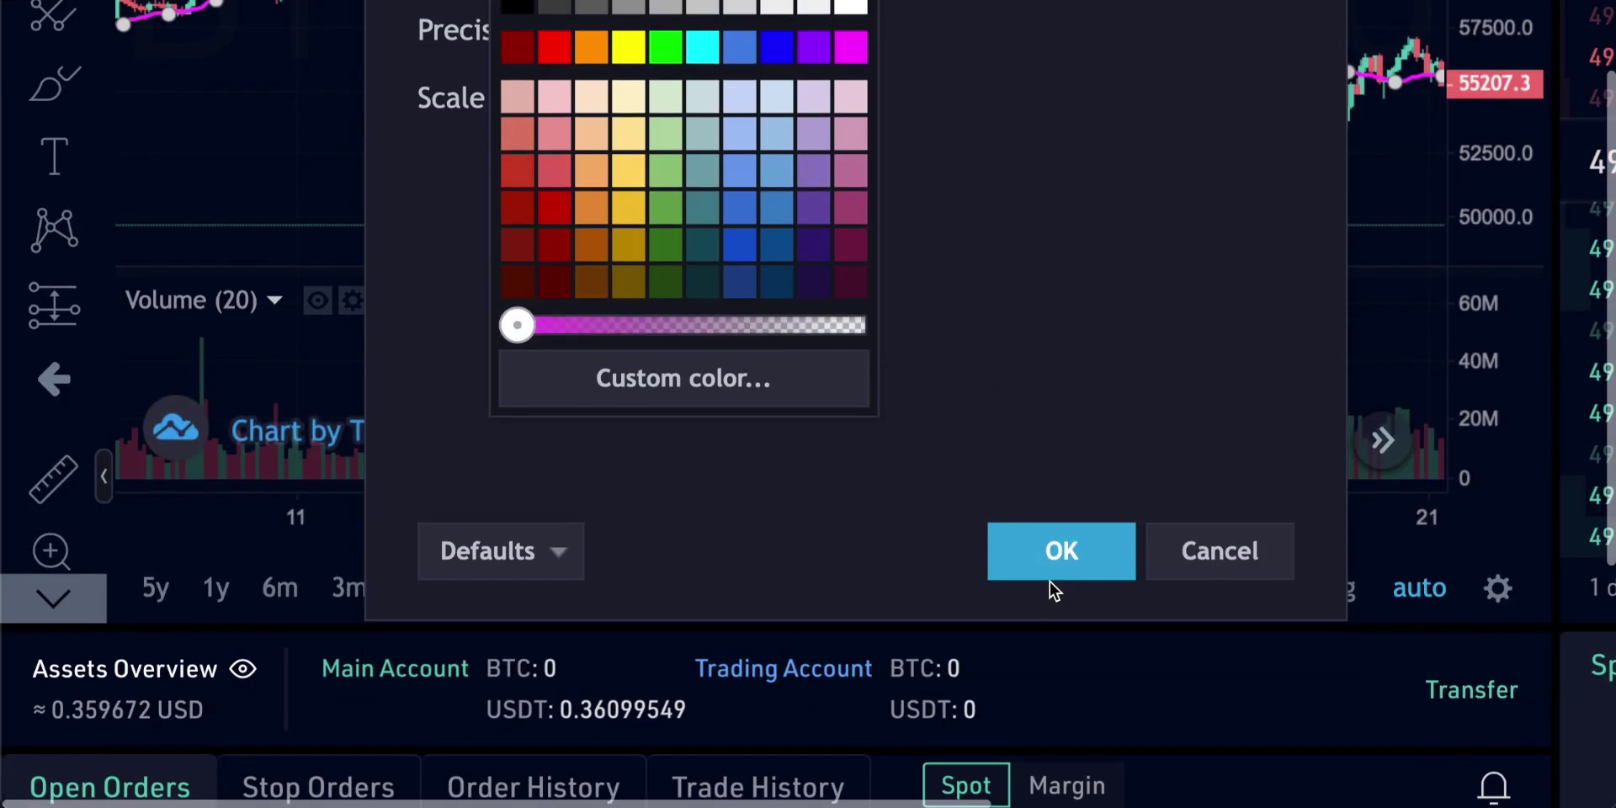
{"action": "left_click", "coordinate": [1050, 562]}
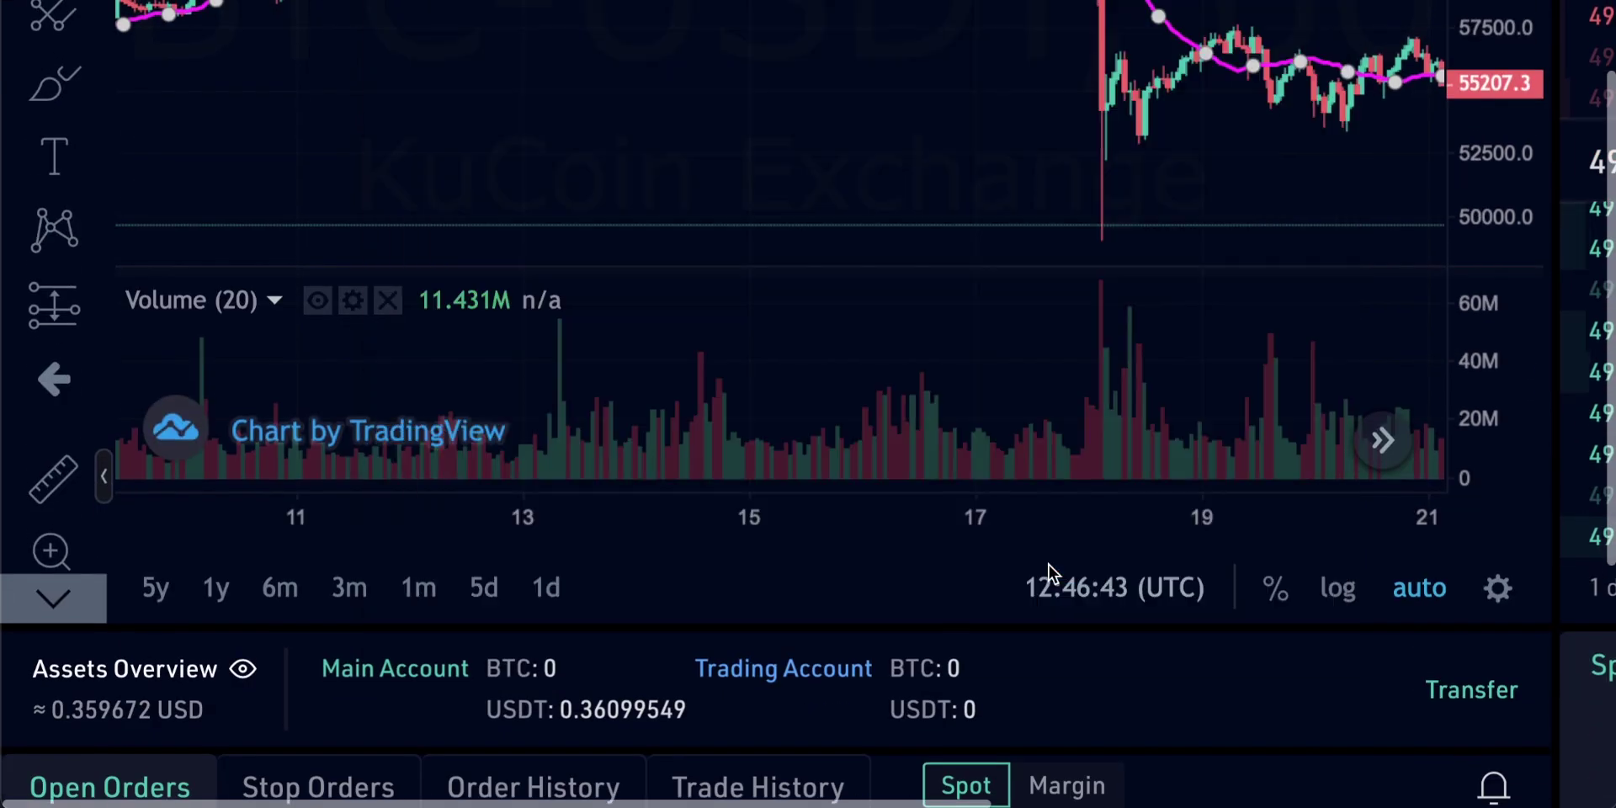
{"action": "scroll", "coordinate": [1049, 642], "scroll_direction": "up", "scroll_amount": 5}
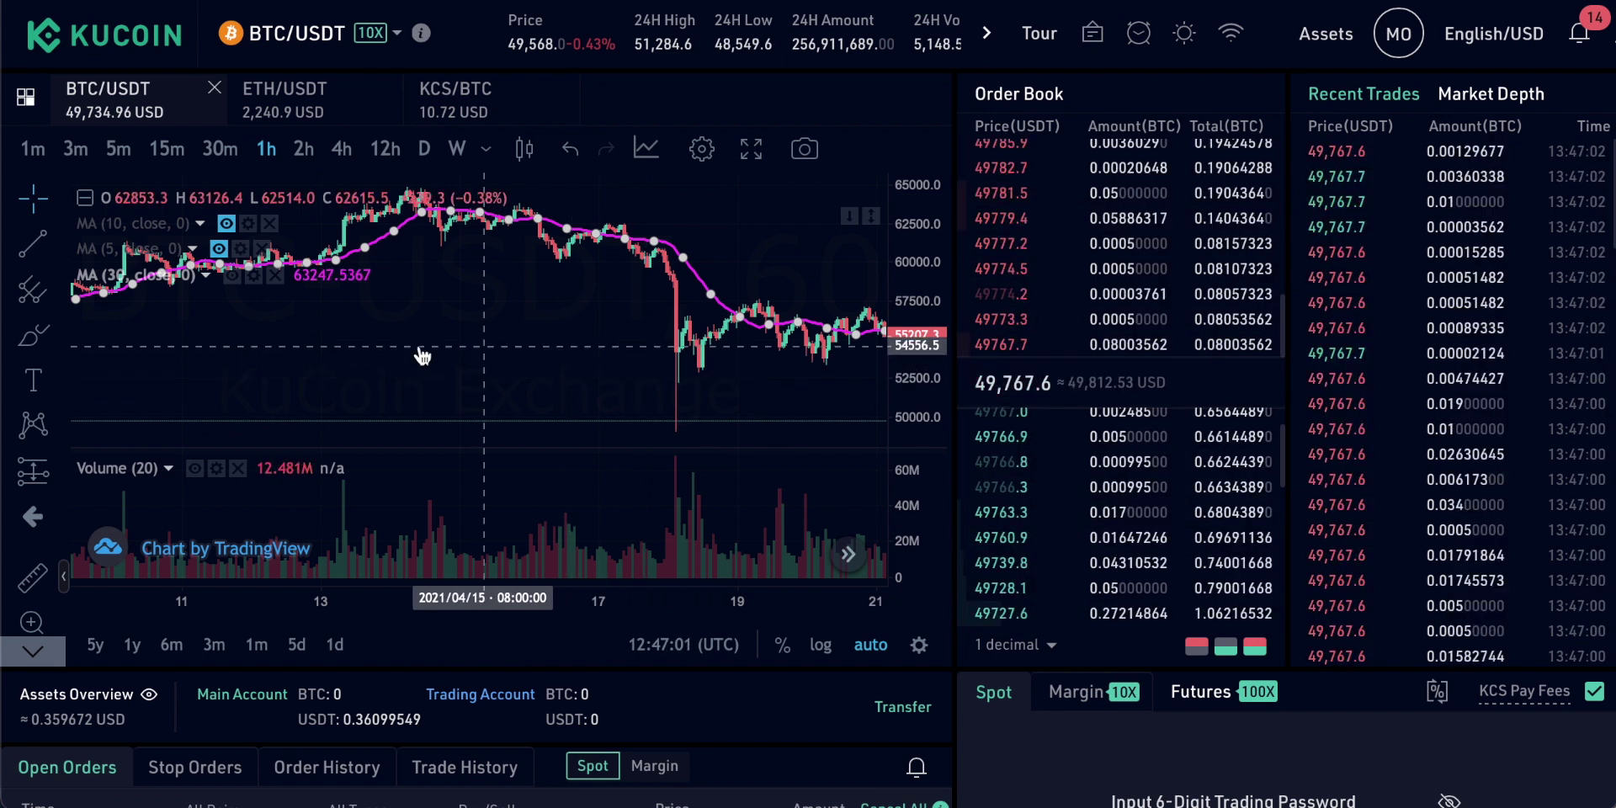
- Set the visible moving average's length to 200 and examine the line along the earlier and latest candles
{"action": "left_click", "coordinate": [254, 276]}
{"action": "left_click", "coordinate": [231, 164]}
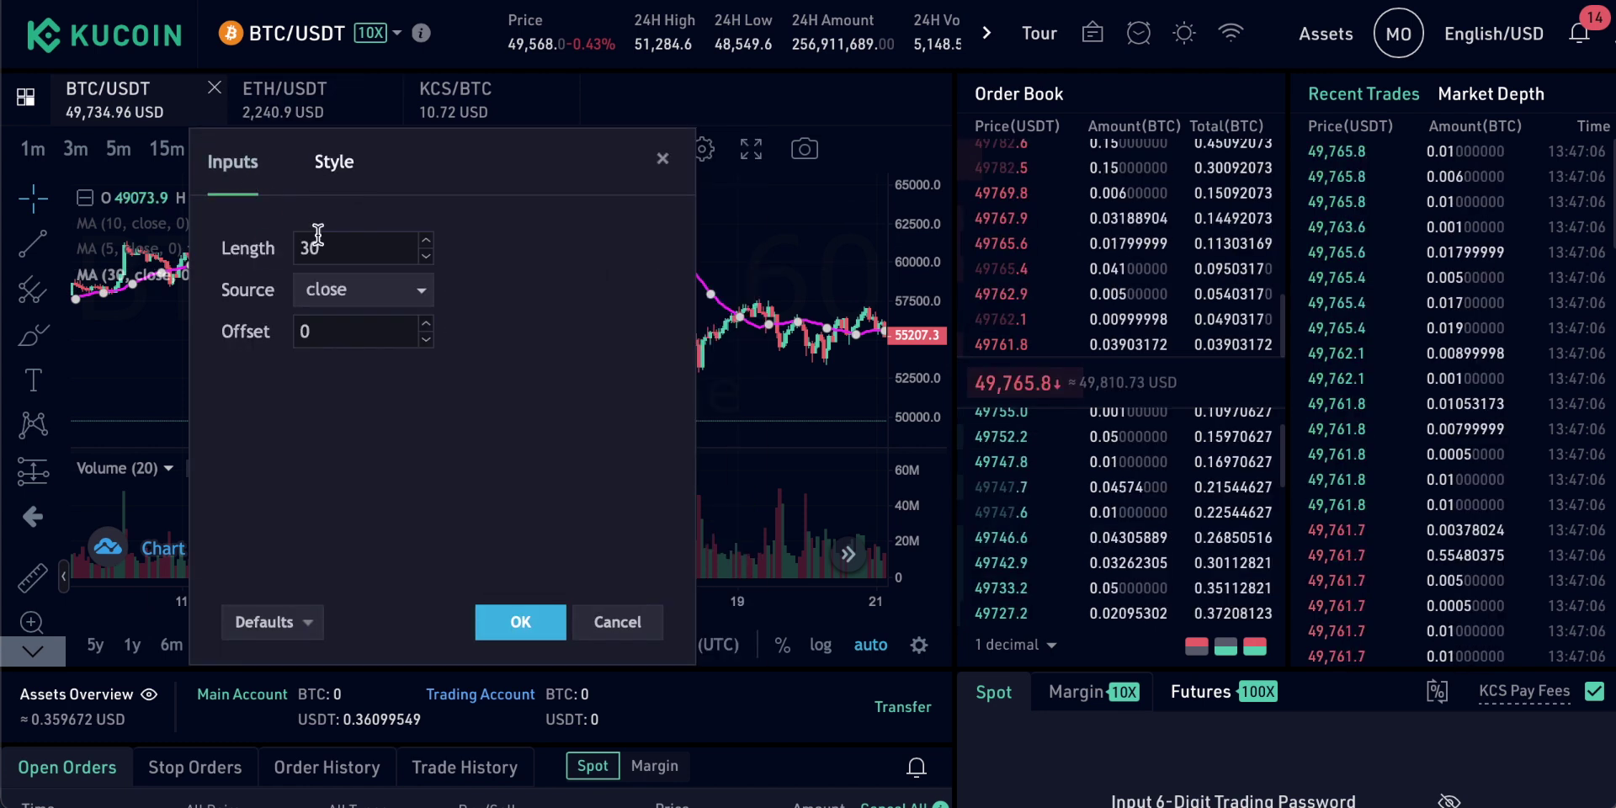
{"action": "type", "text": "200"}
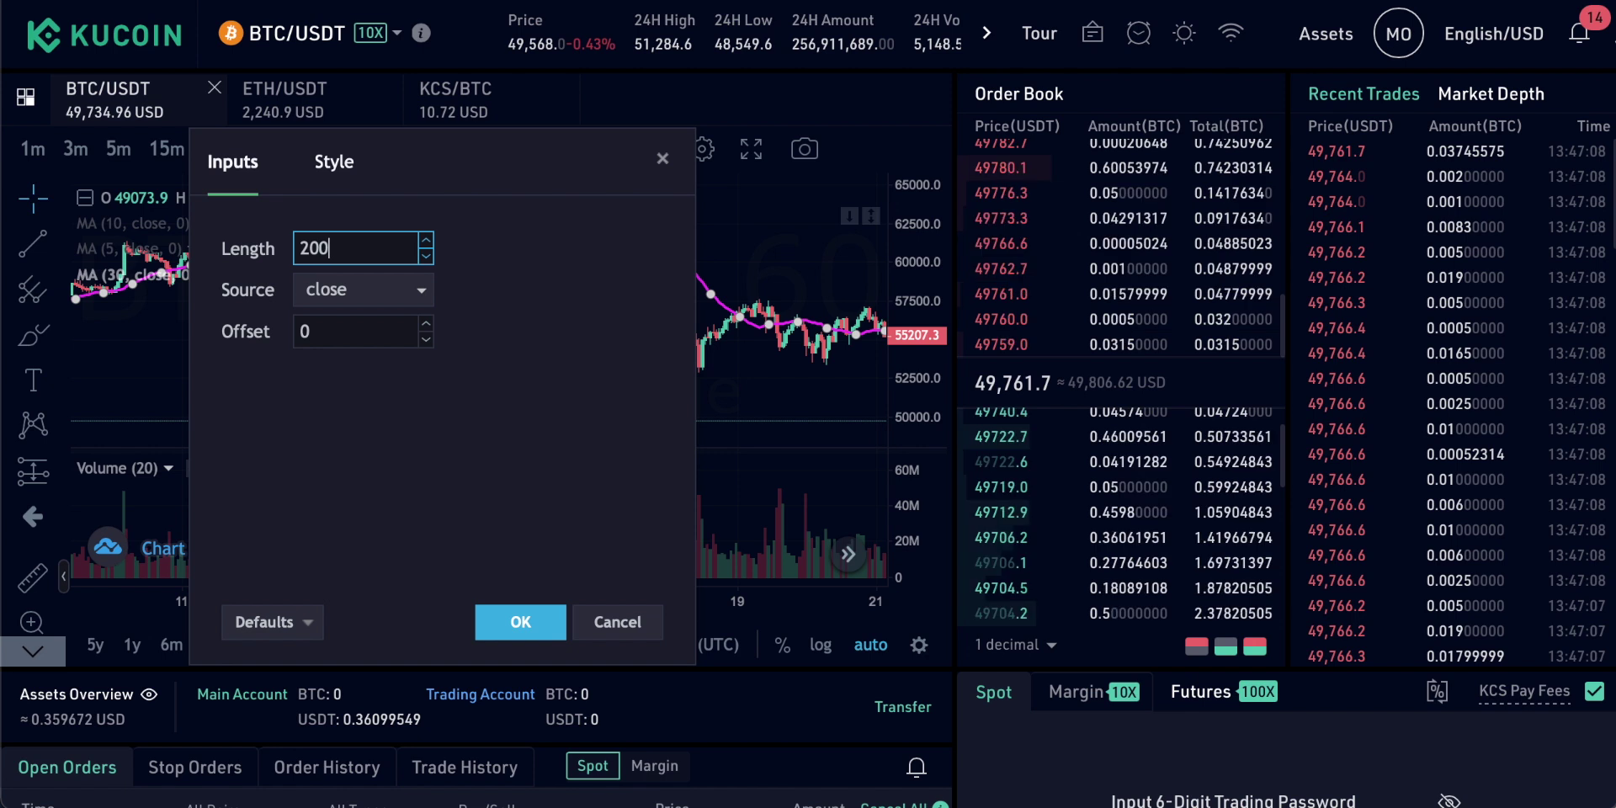
{"action": "key", "text": "Return"}
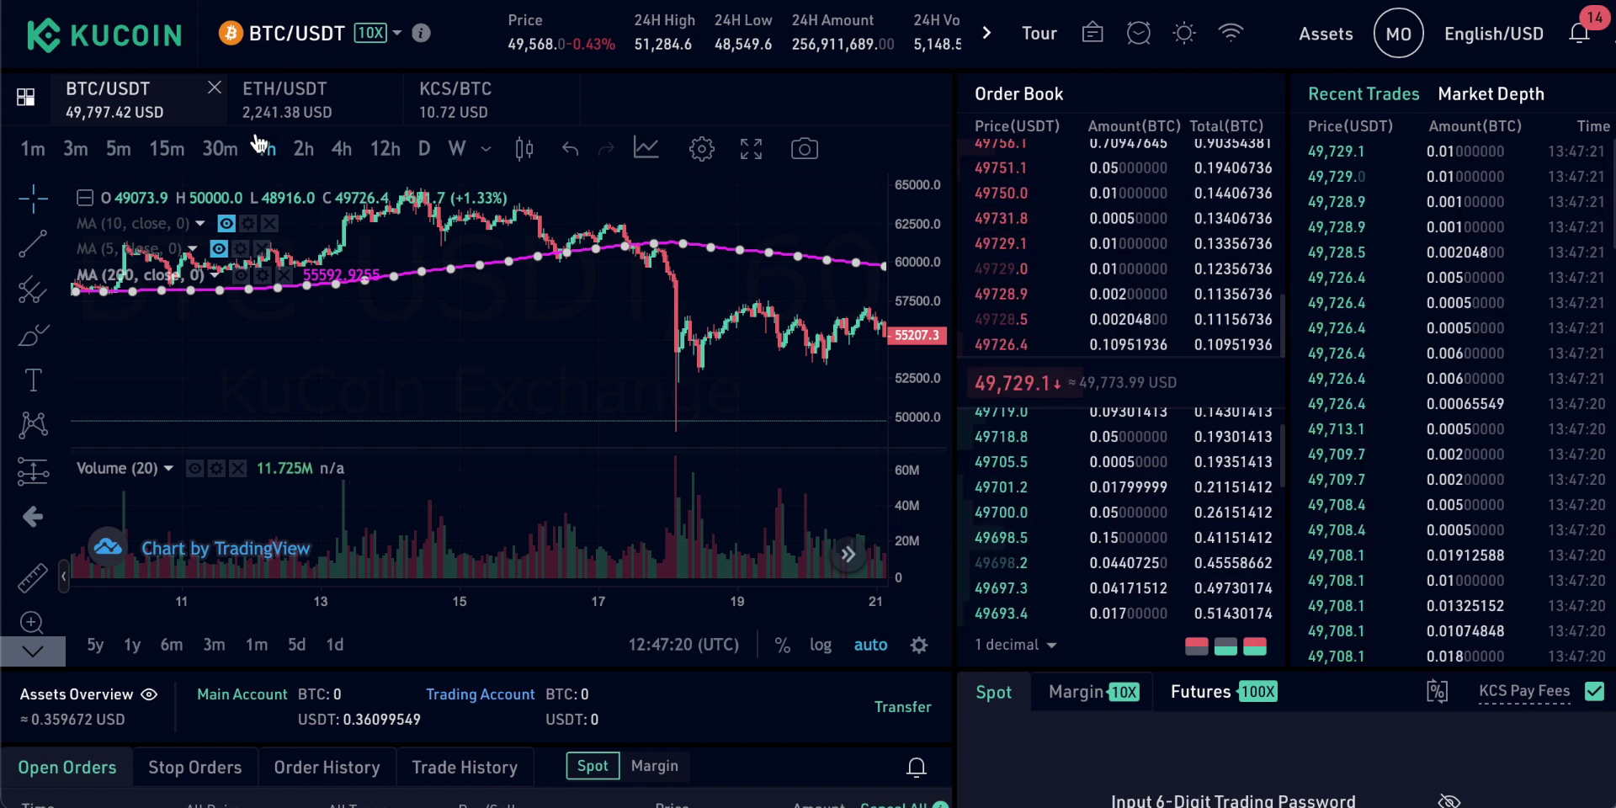
{"action": "left_click", "coordinate": [739, 399]}
{"action": "left_click_drag", "start_coordinate": [739, 399], "coordinate": [509, 404]}
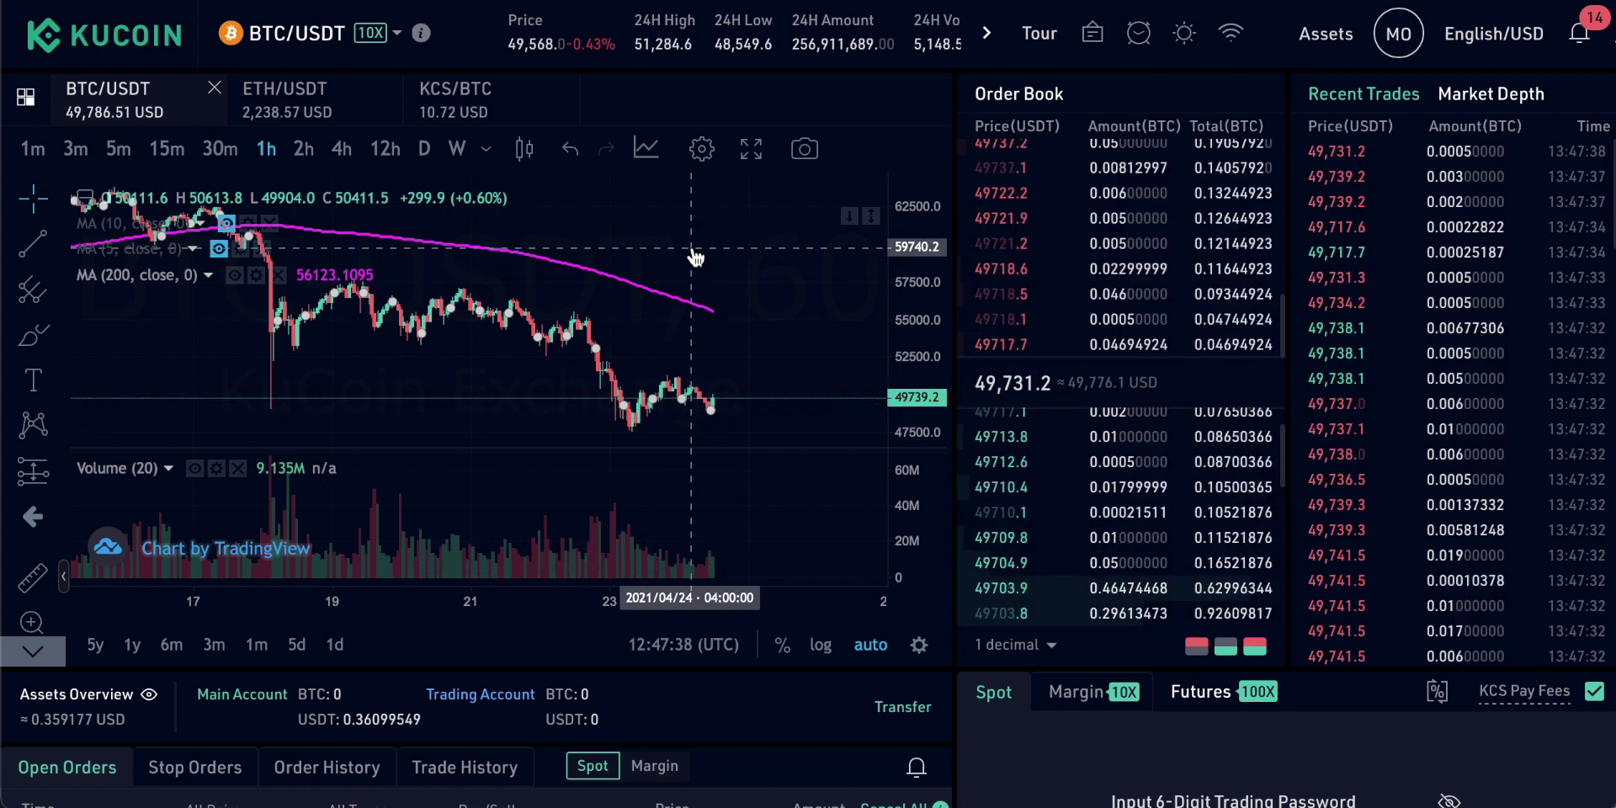
{"action": "left_click_drag", "start_coordinate": [329, 362], "coordinate": [541, 368]}
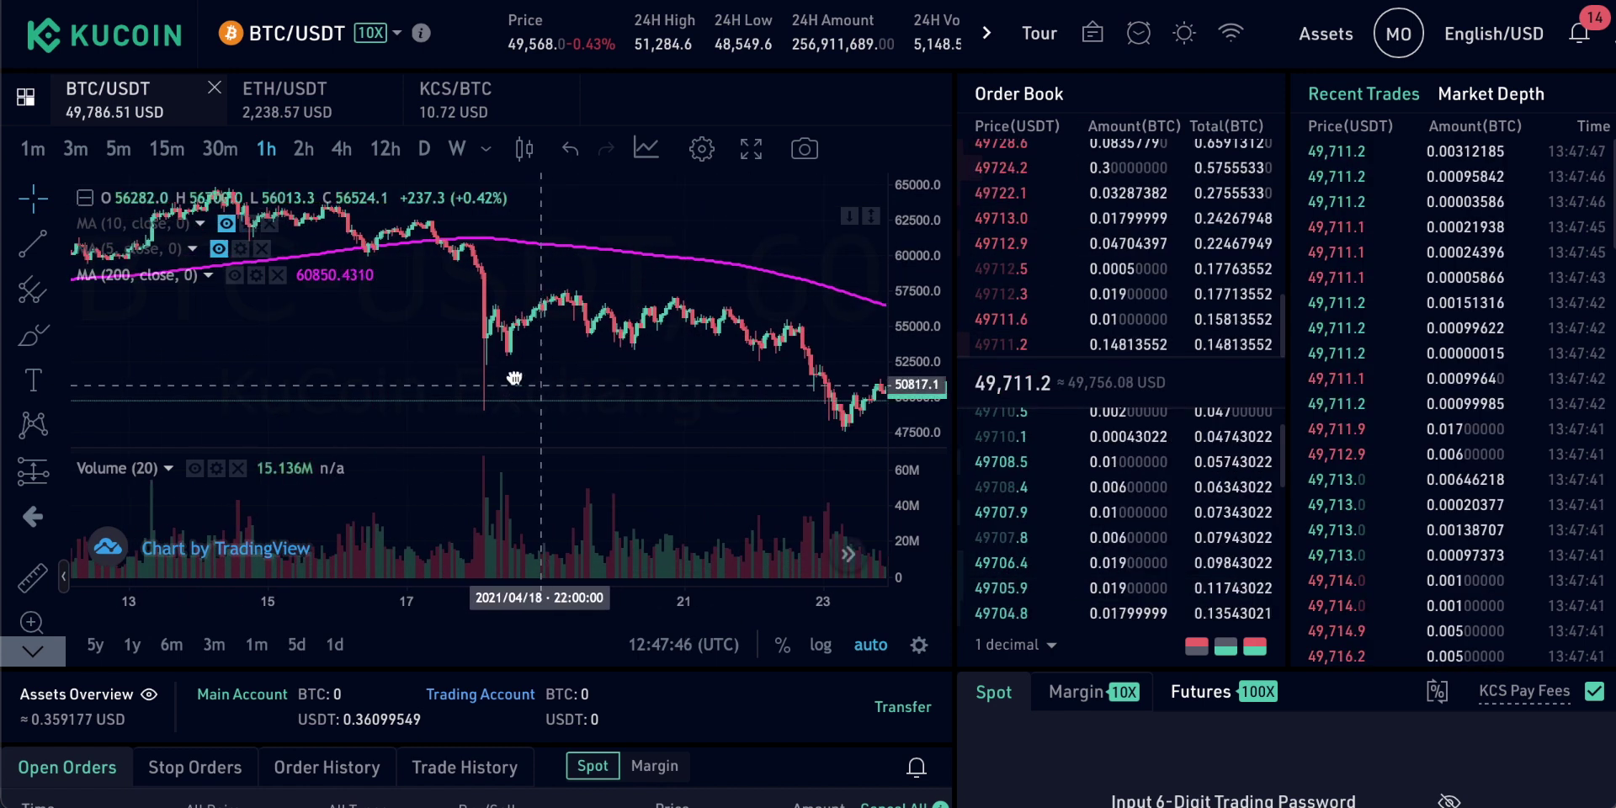
{"action": "left_click_drag", "start_coordinate": [595, 364], "coordinate": [476, 341]}
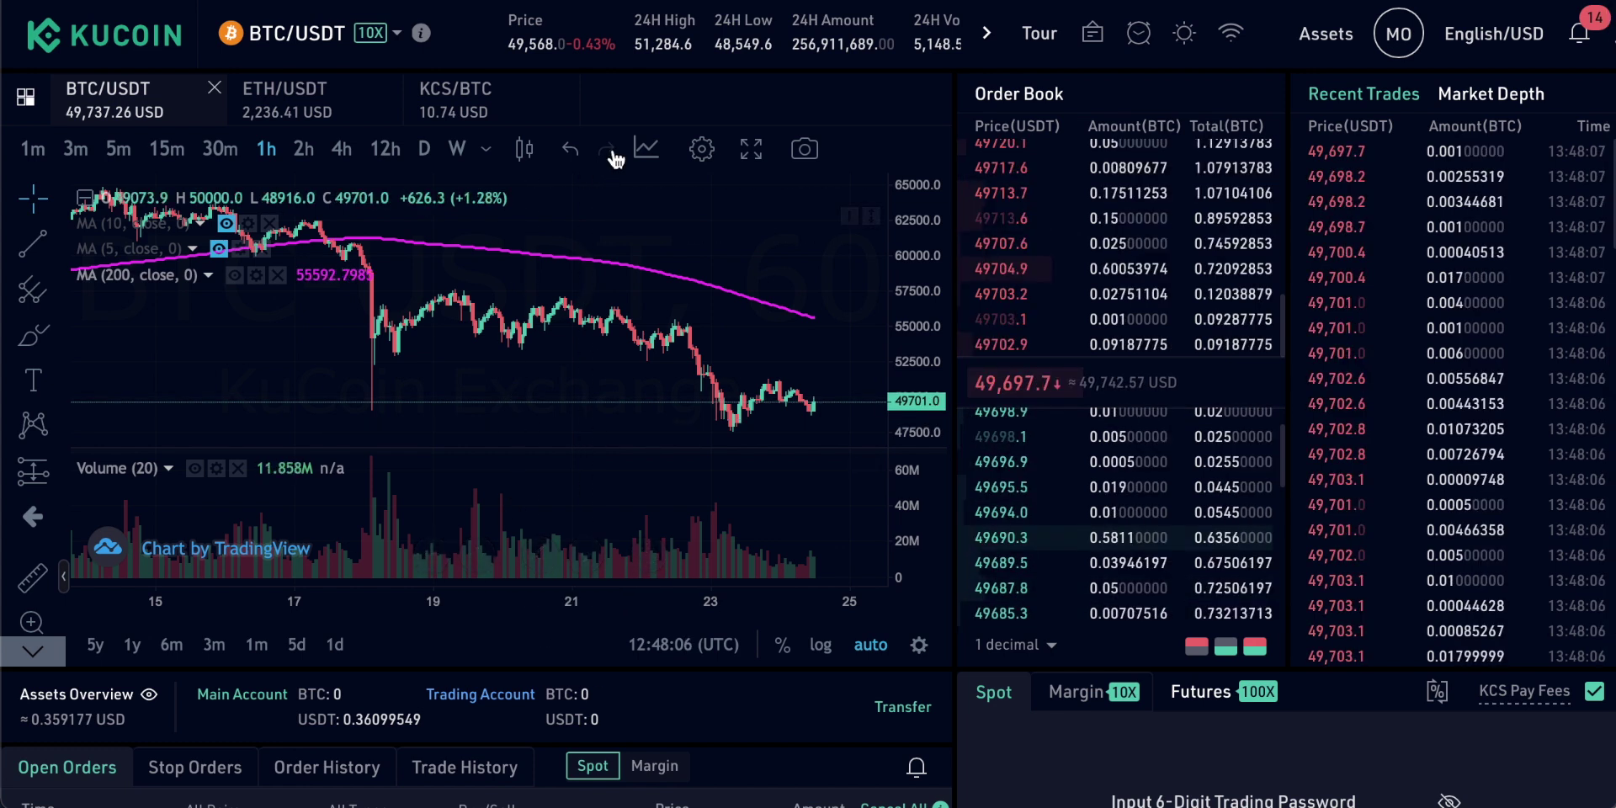
- Search the indicators for "rsi" and add Connors RSI to the BTC/USDT chart
{"action": "left_click", "coordinate": [644, 150]}
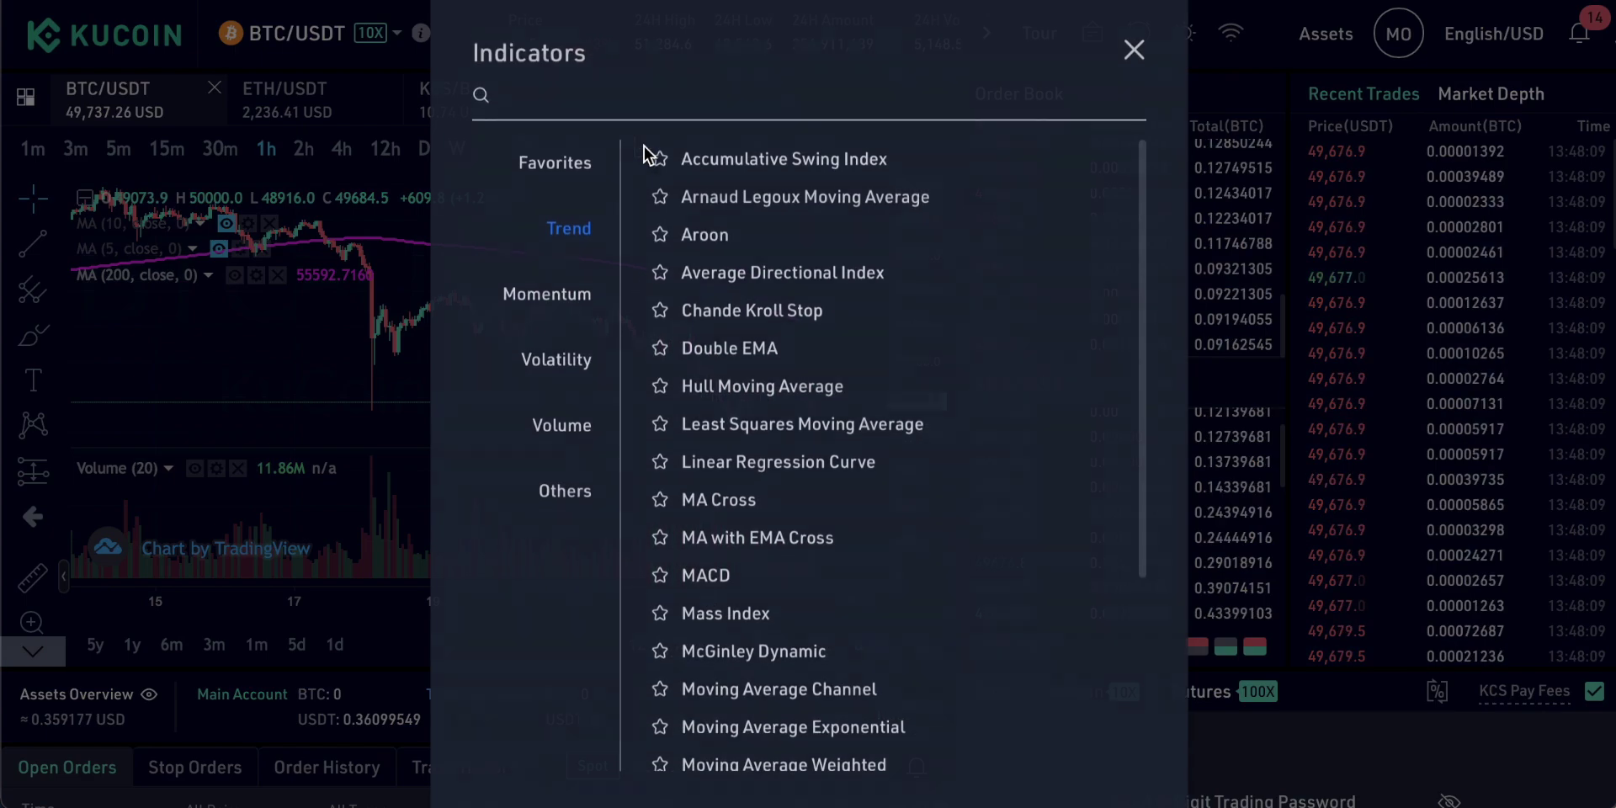
{"action": "left_click", "coordinate": [615, 102]}
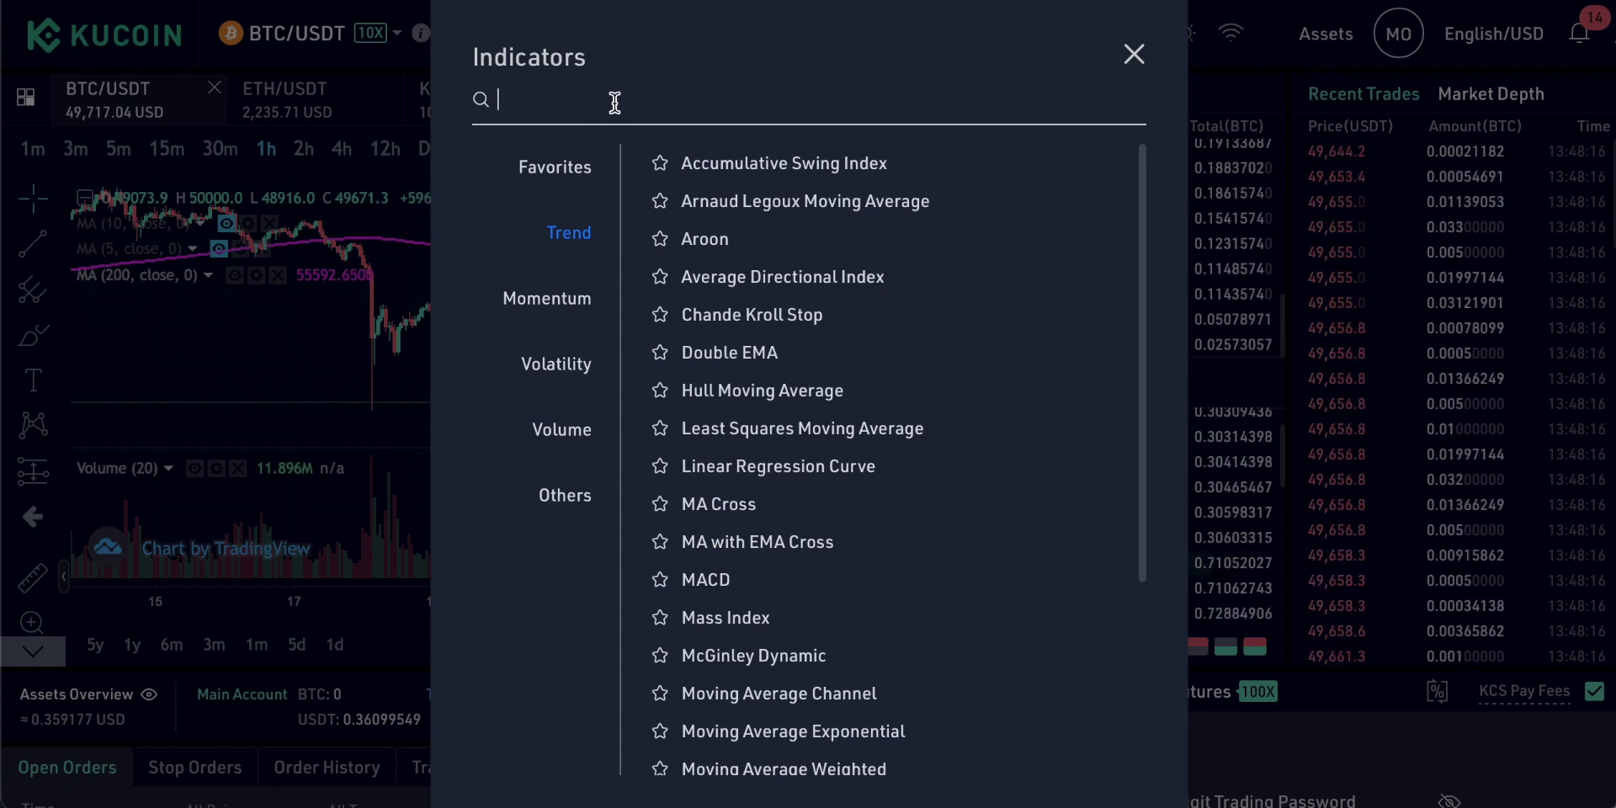
{"action": "type", "text": "rsi"}
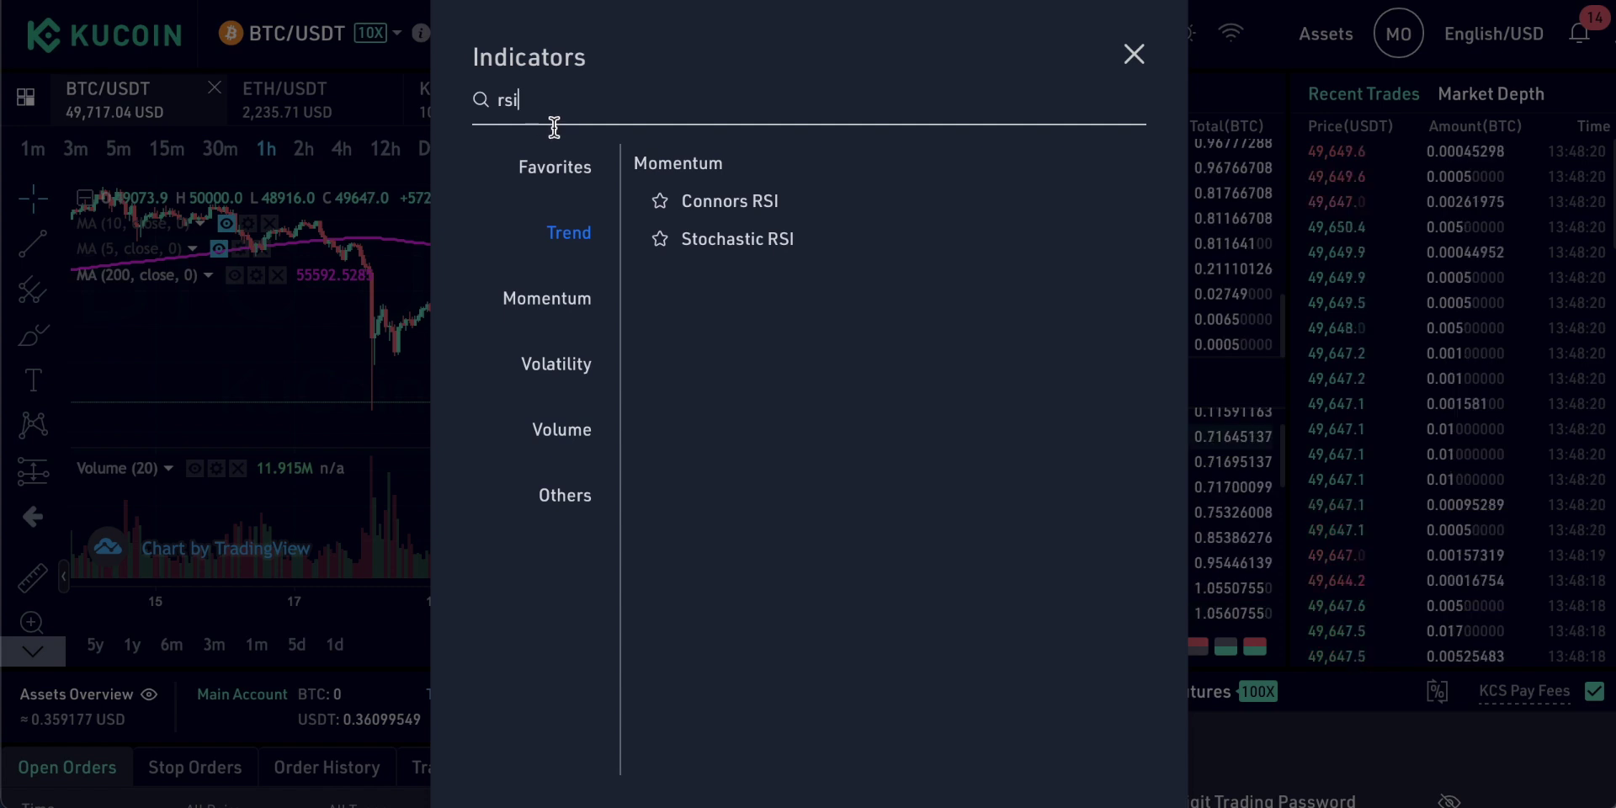
{"action": "left_click", "coordinate": [756, 203]}
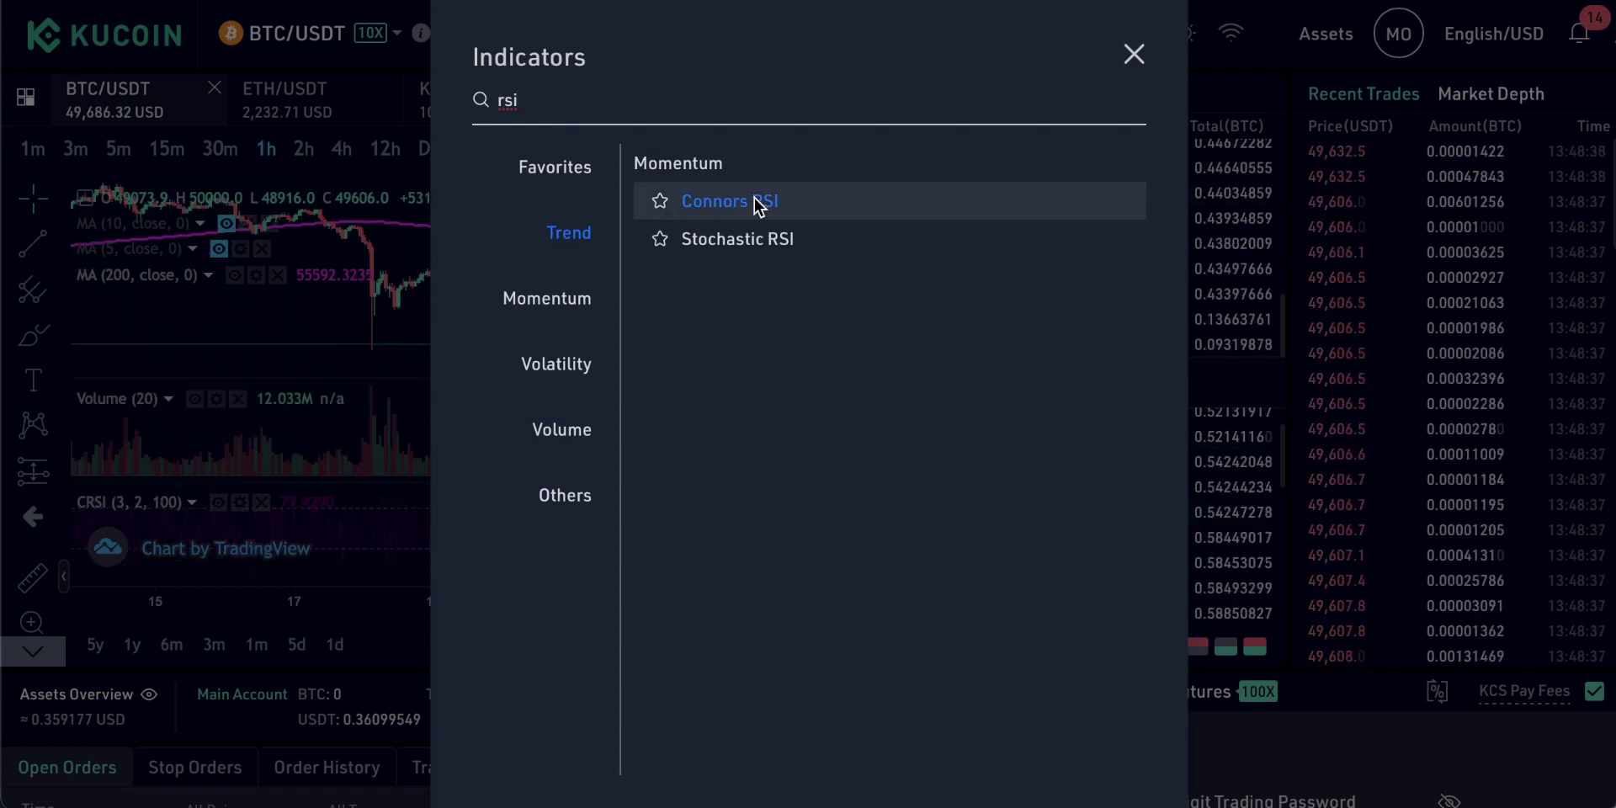
{"action": "left_click", "coordinate": [319, 321]}
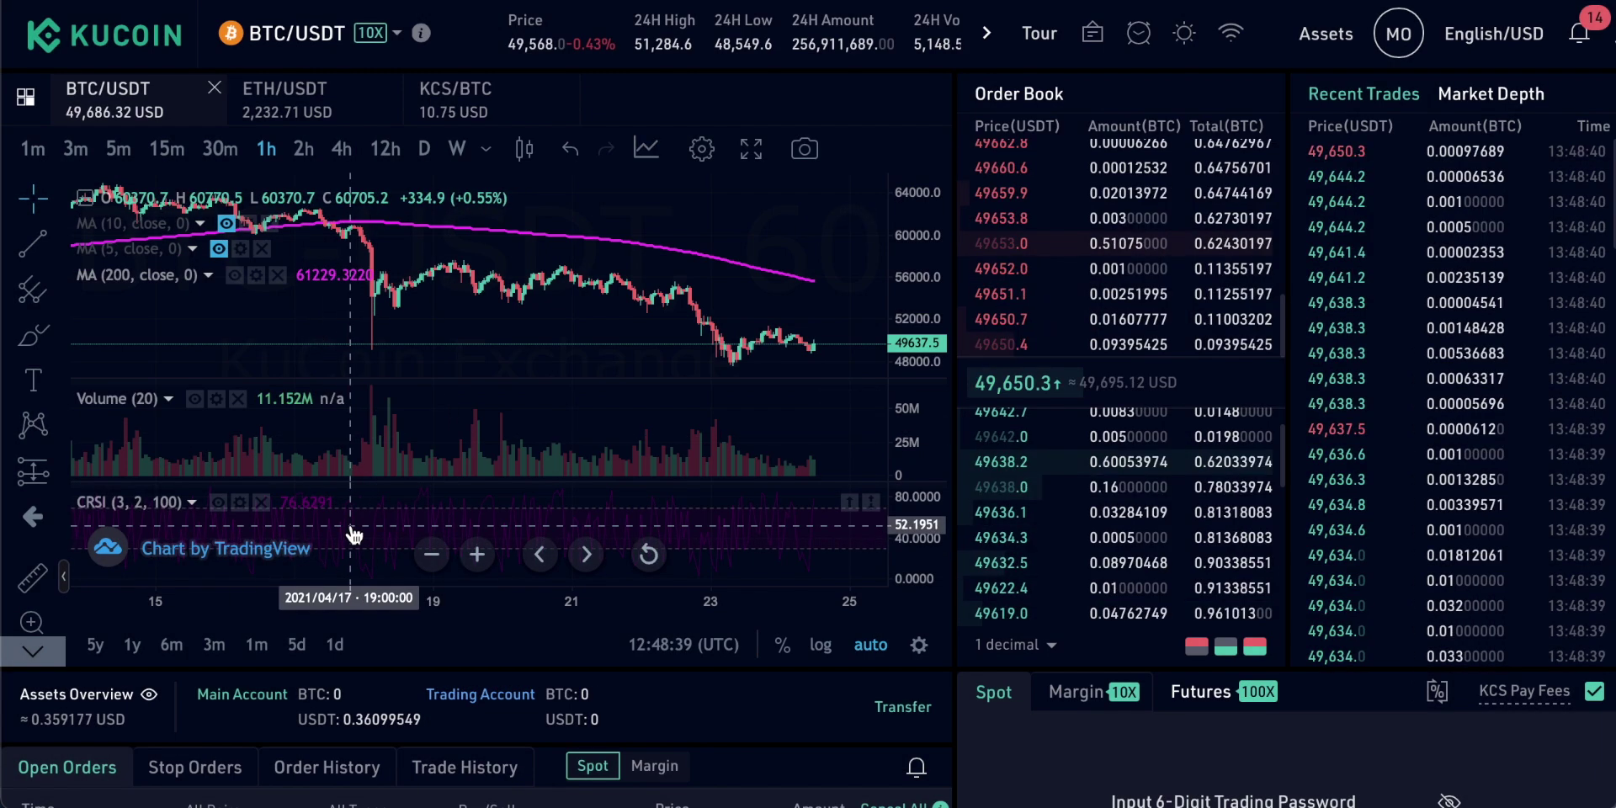
- In the Connors RSI style settings, give the CRSI line maximum thickness and colour the upper and lower limit lines white
{"action": "left_click", "coordinate": [241, 504]}
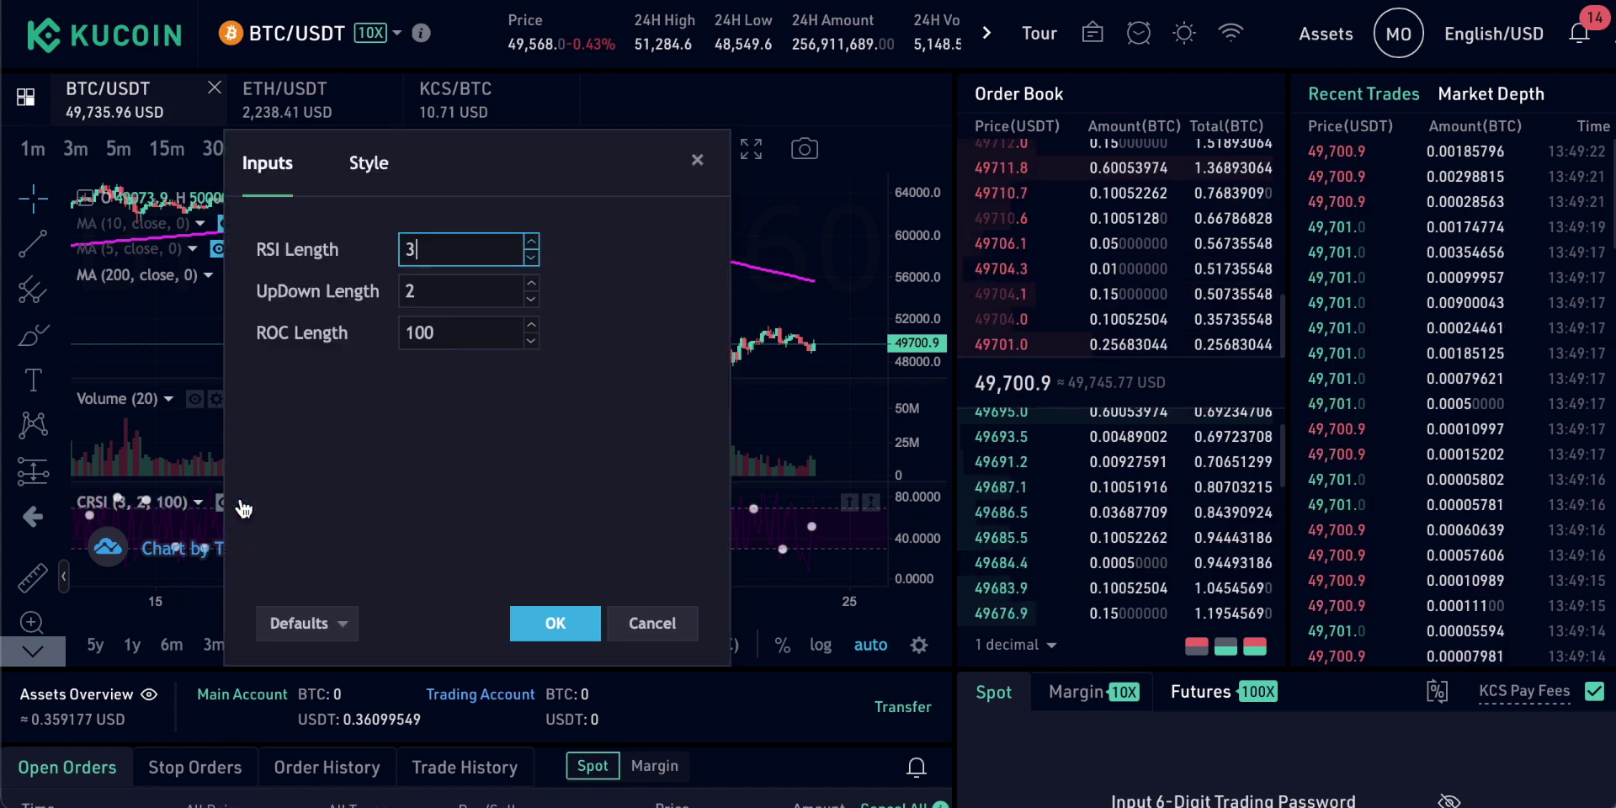
{"action": "left_click", "coordinate": [372, 160]}
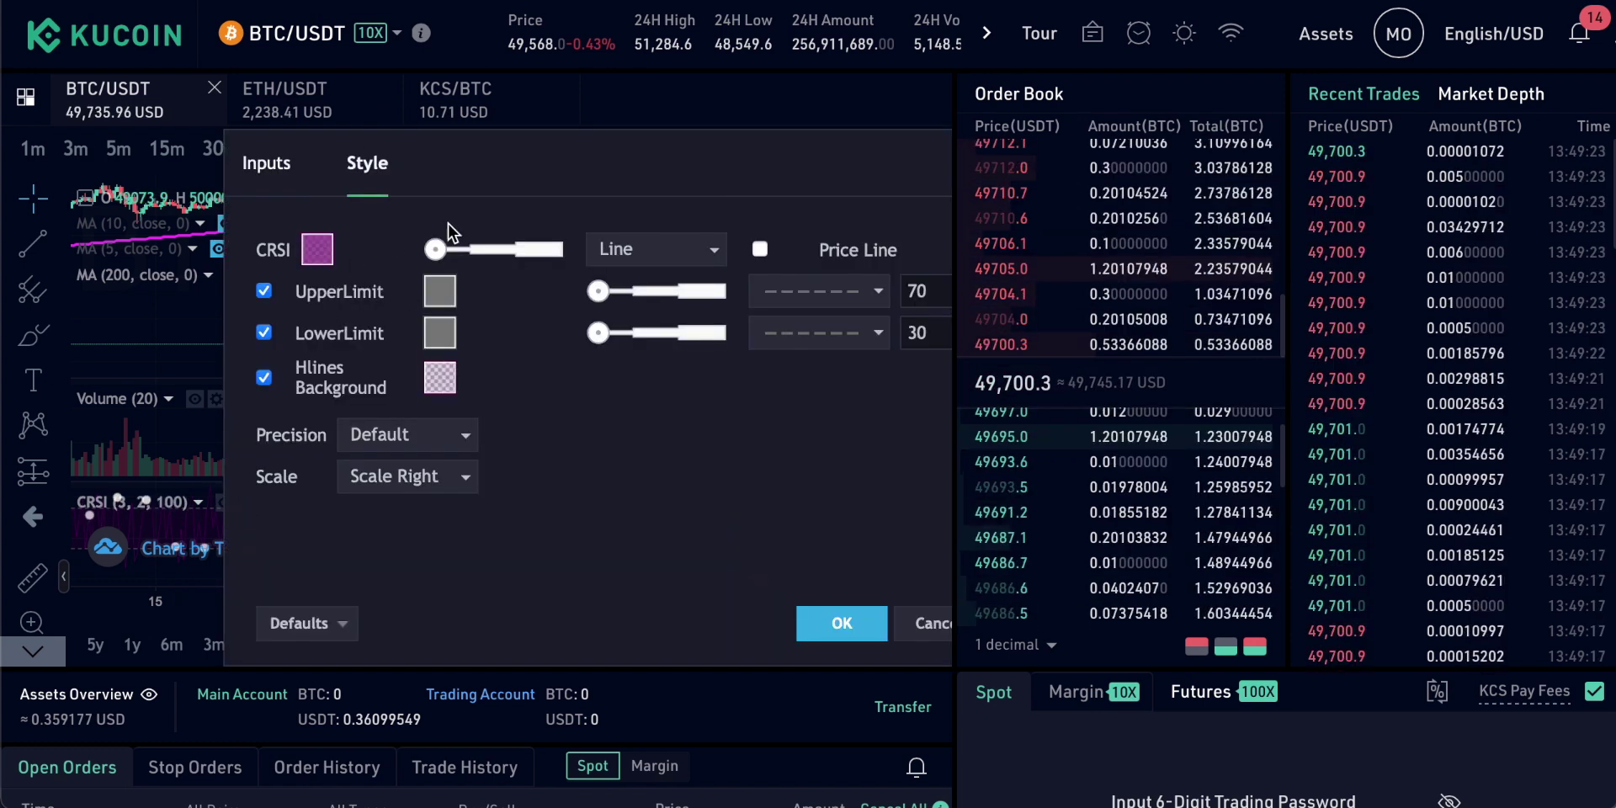
{"action": "left_click", "coordinate": [439, 291]}
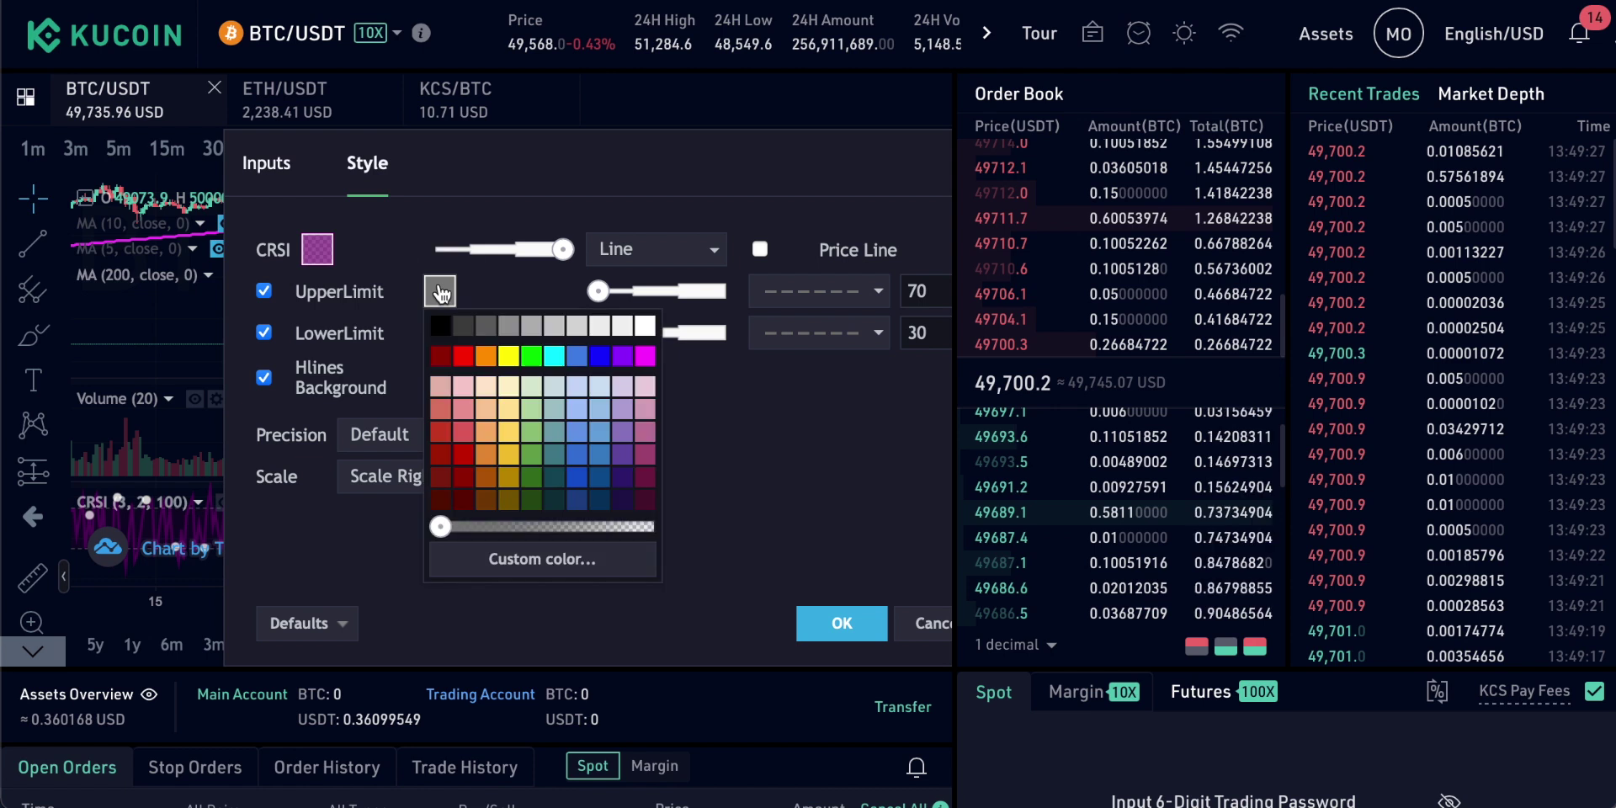
{"action": "left_click", "coordinate": [623, 335]}
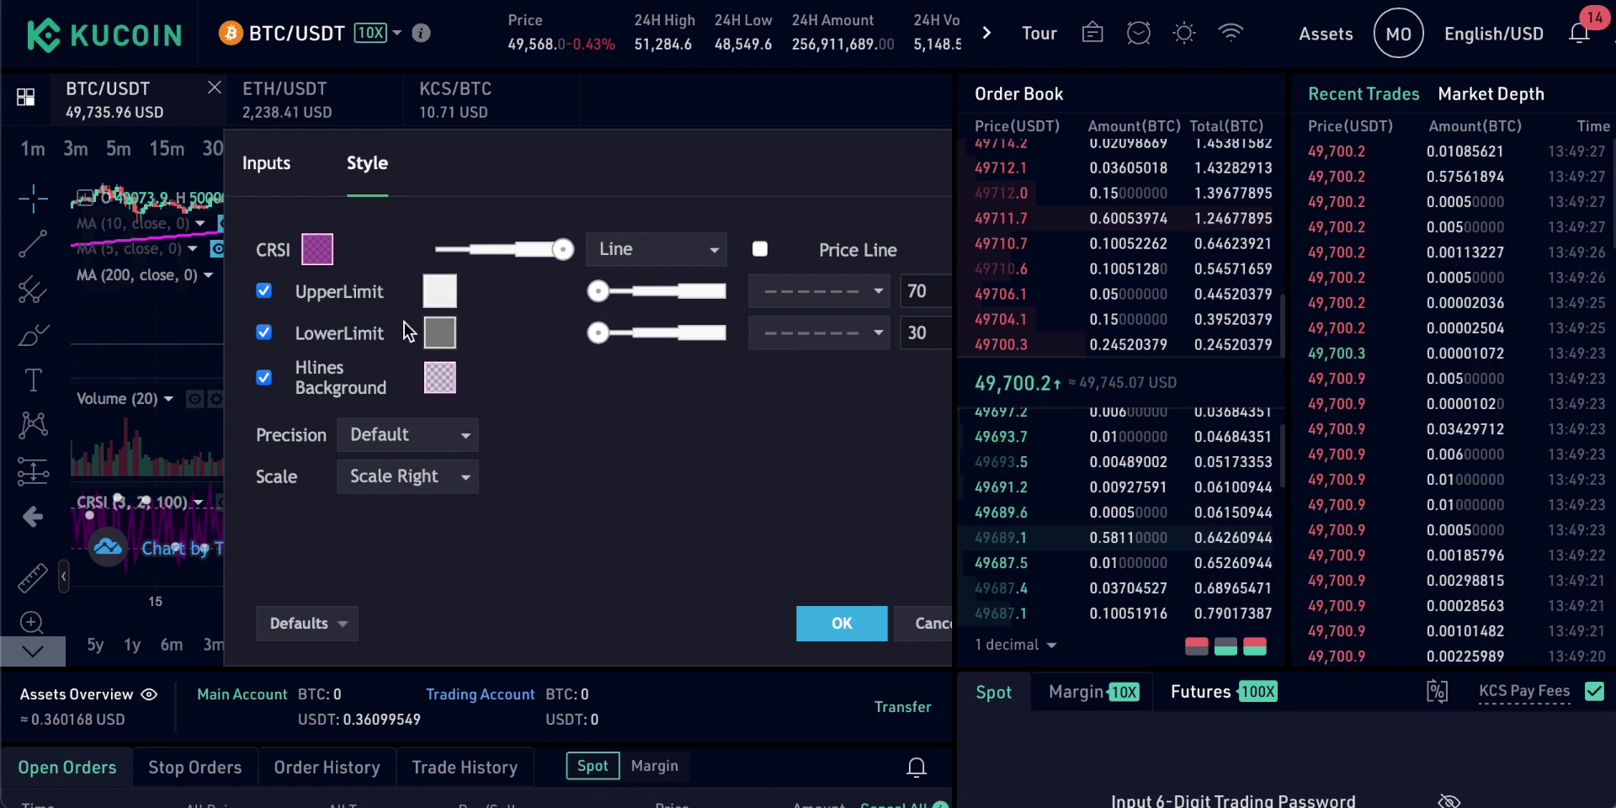
{"action": "left_click", "coordinate": [441, 334]}
{"action": "left_click", "coordinate": [623, 368]}
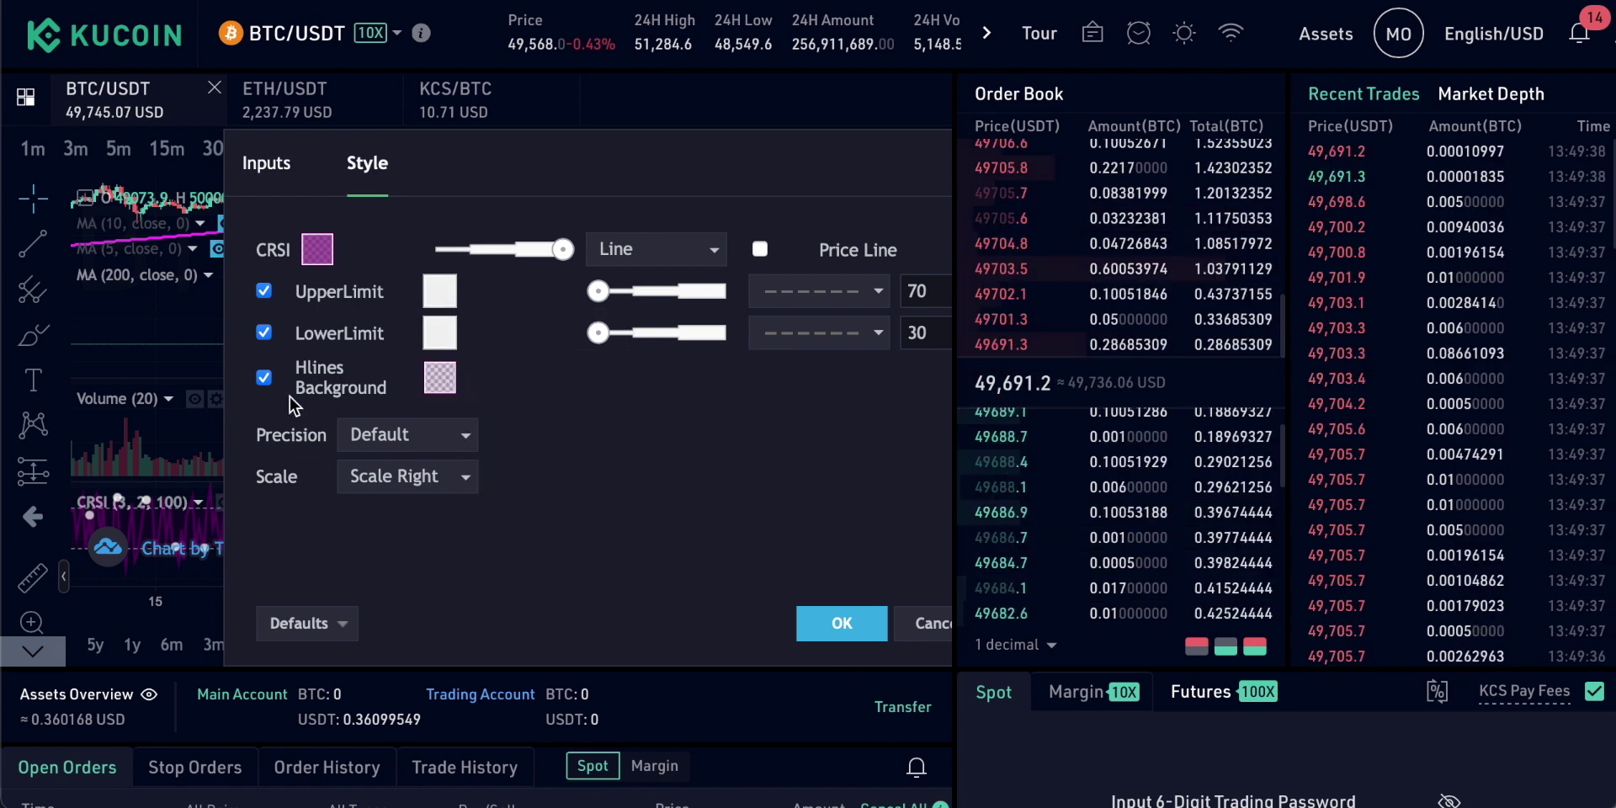
- Turn off the Hlines Background of the Connors RSI and apply its style settings
{"action": "left_click", "coordinate": [264, 378]}
{"action": "left_click", "coordinate": [317, 249]}
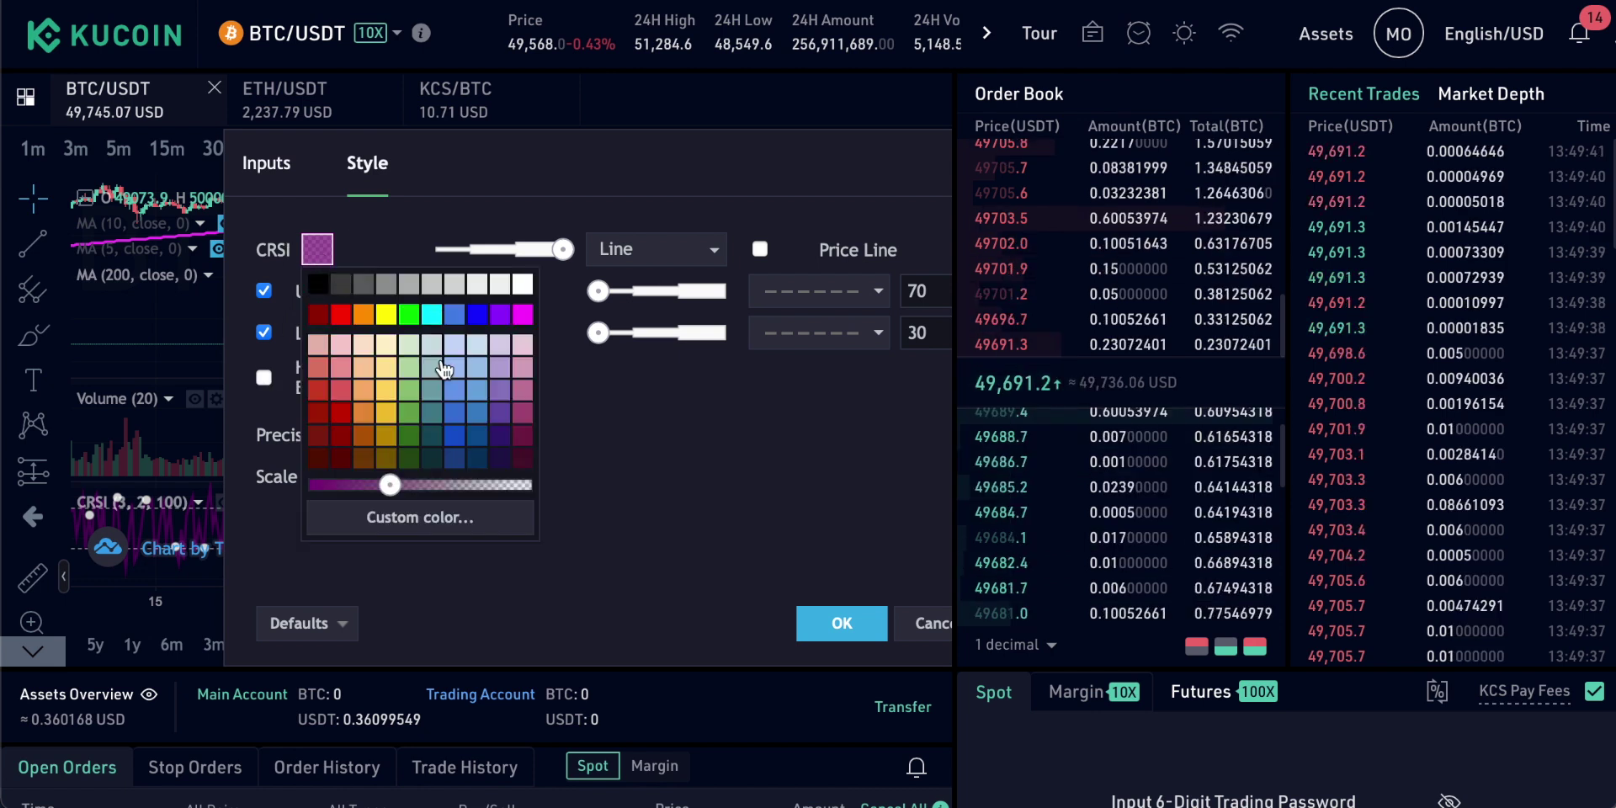
{"action": "left_click", "coordinate": [842, 622]}
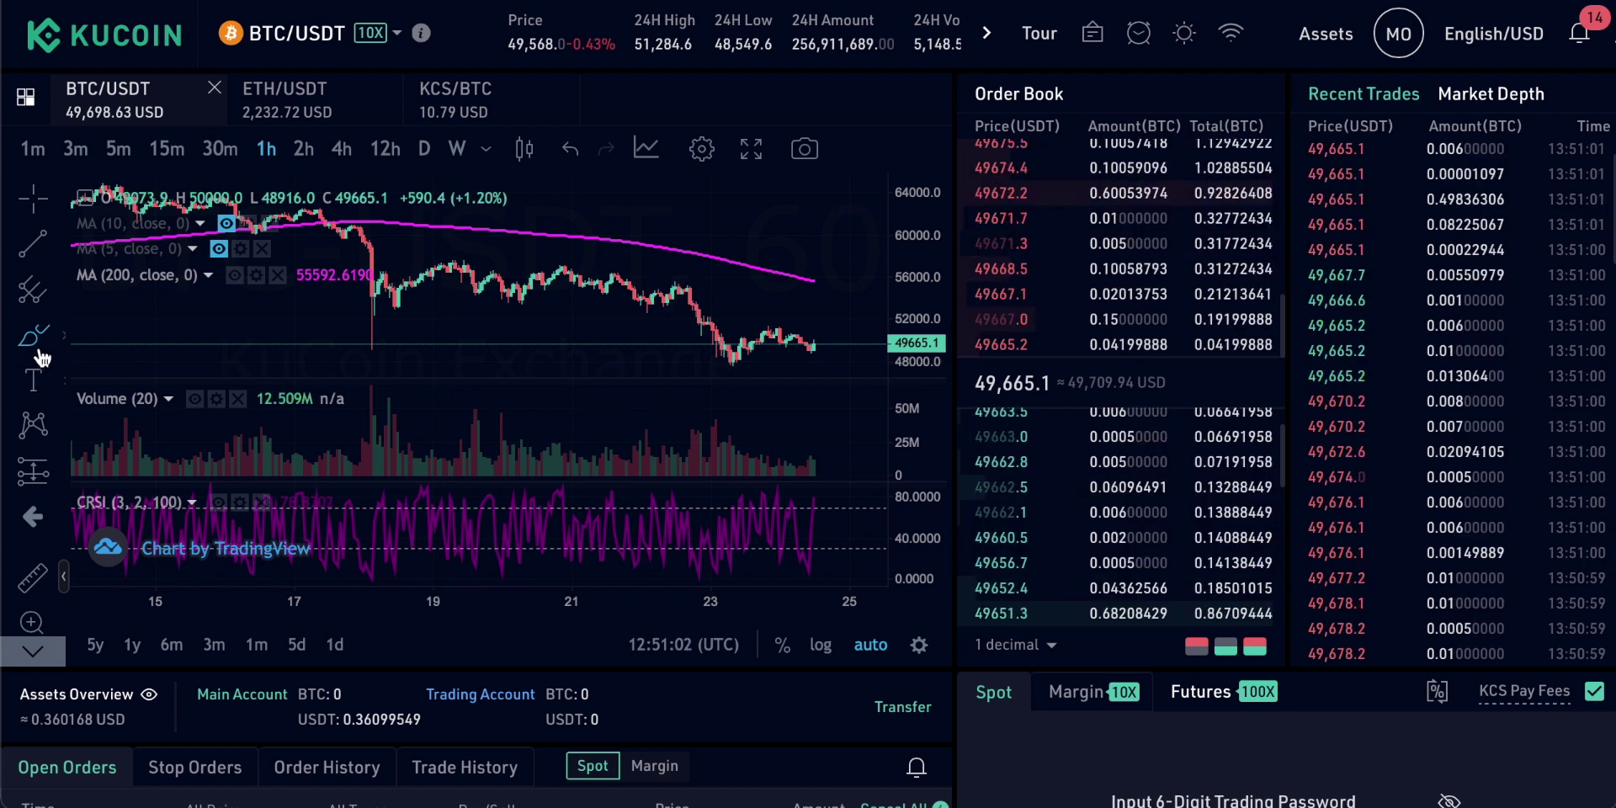
- Circle the latest candles and the preceding price drop with the green brush, and delete the circle around the drop
{"action": "left_click", "coordinate": [33, 390]}
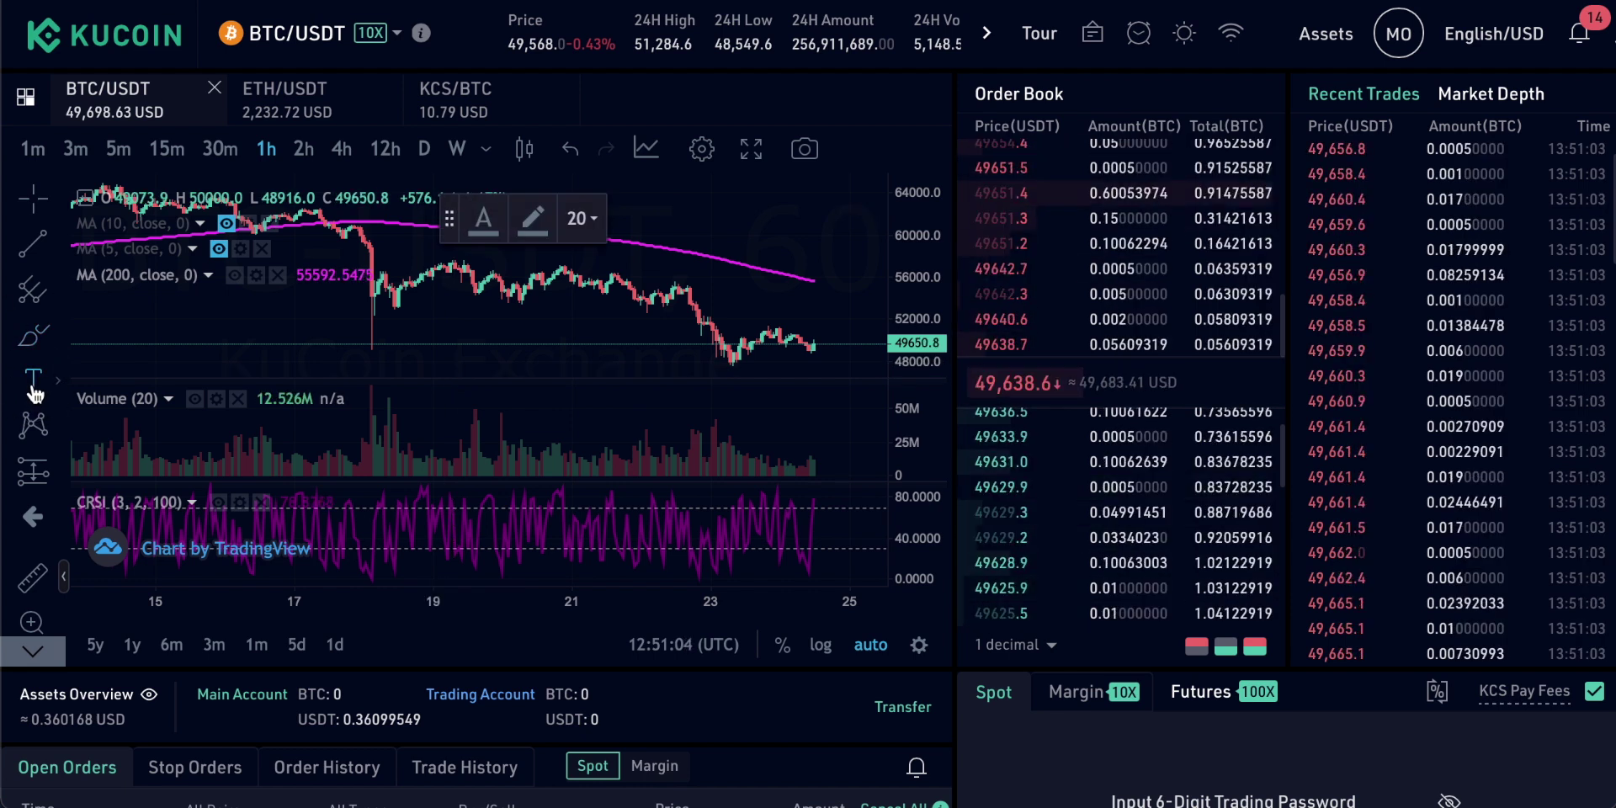
{"action": "left_click", "coordinate": [33, 389]}
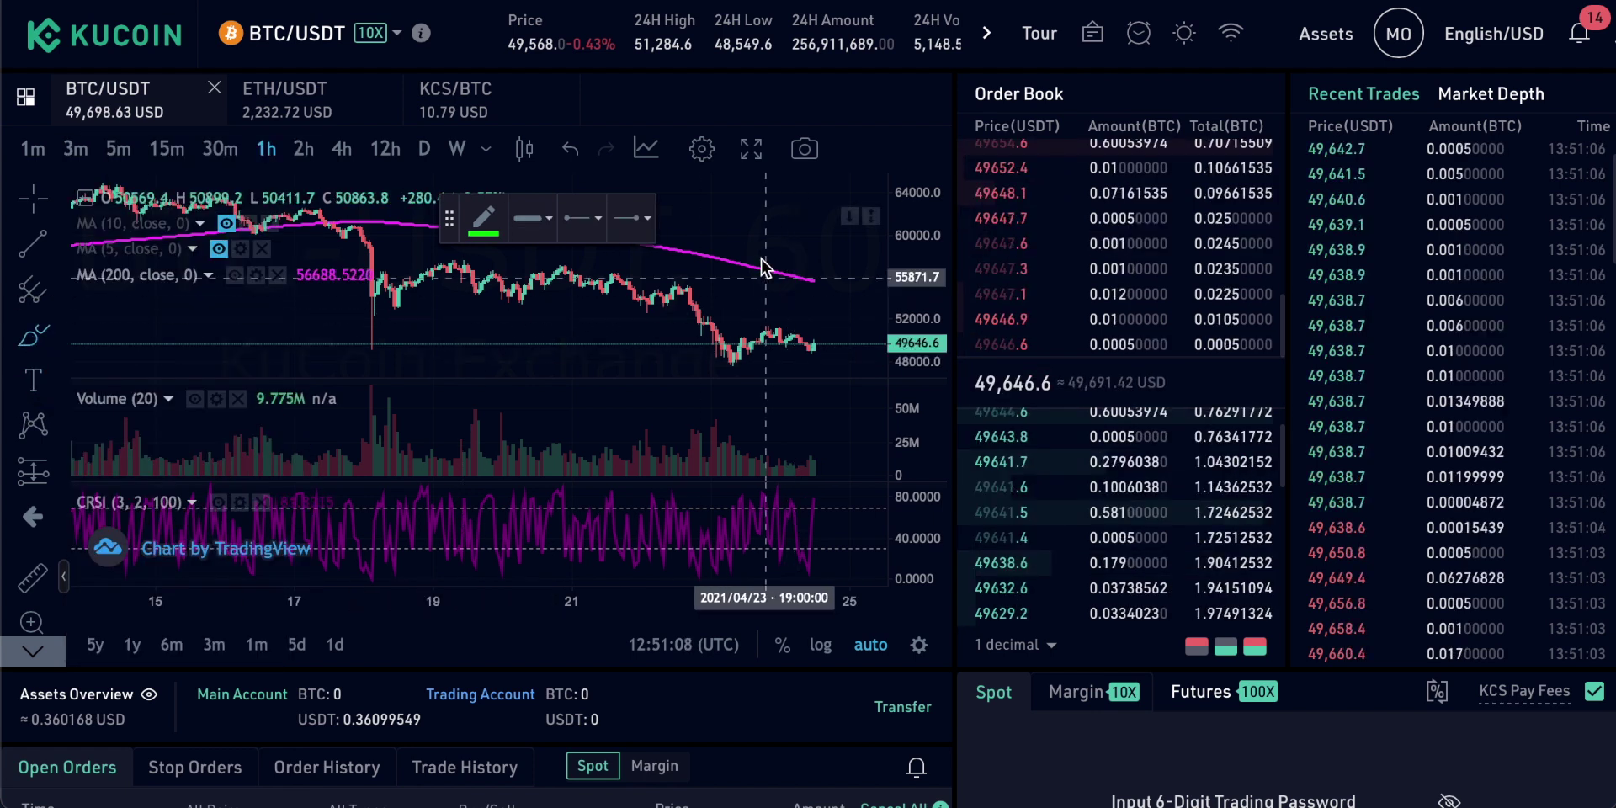
{"action": "mouse_move", "coordinate": [805, 311]}
{"action": "left_mouse_down"}
{"action": "mouse_move", "coordinate": [772, 364]}
{"action": "mouse_move", "coordinate": [833, 340]}
{"action": "left_mouse_up"}
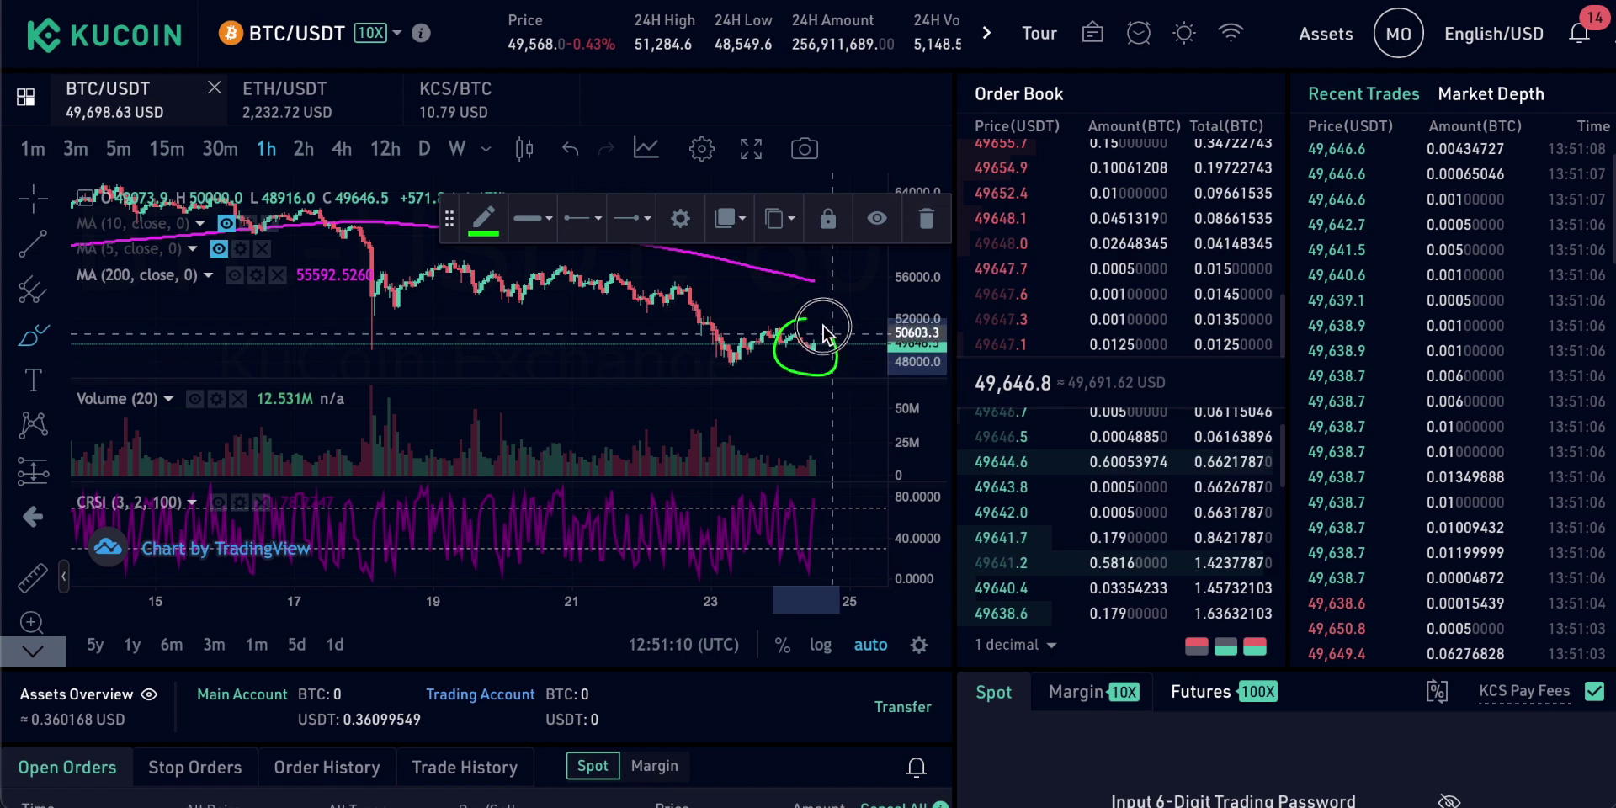
{"action": "mouse_move", "coordinate": [734, 276]}
{"action": "left_mouse_down"}
{"action": "mouse_move", "coordinate": [697, 337]}
{"action": "mouse_move", "coordinate": [729, 278]}
{"action": "left_mouse_up"}
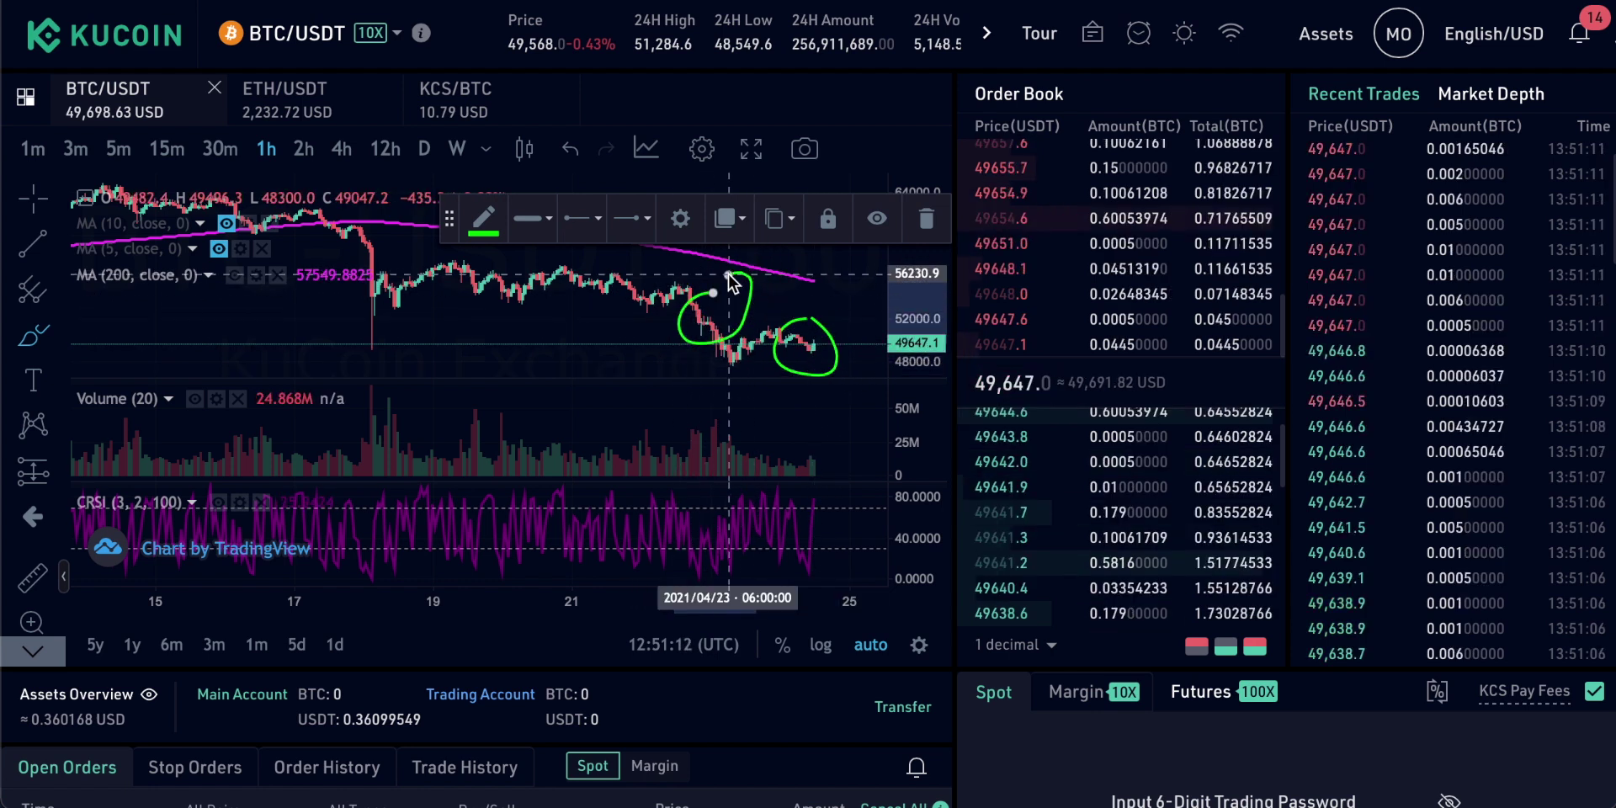
{"action": "left_click", "coordinate": [926, 219]}
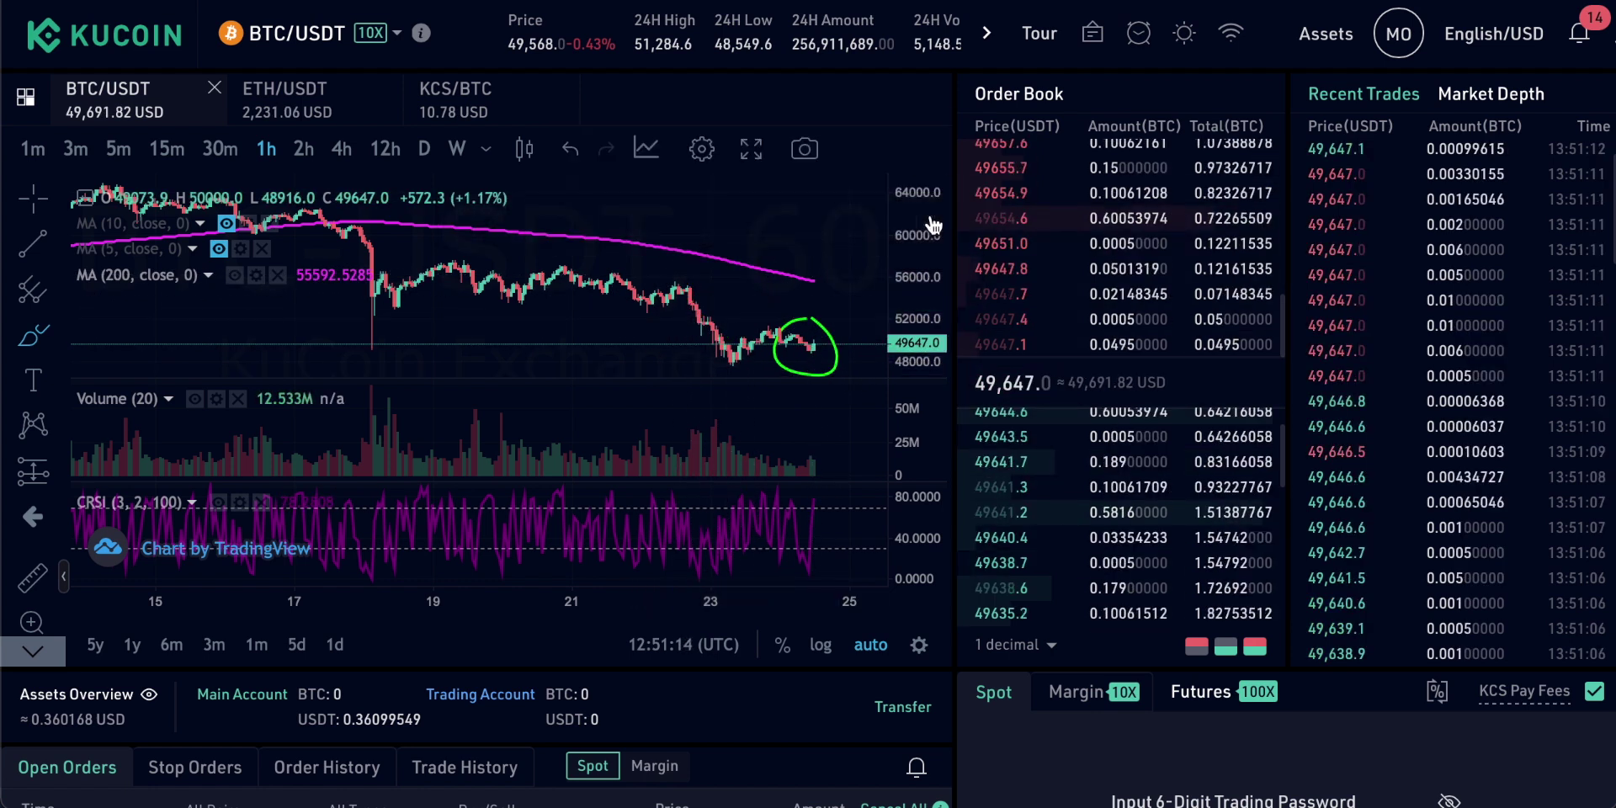
- Draw a trend line along the price highs from about 57667.8 on 2021/04/19 to 55512.5 on 2021/04/23 and make it thicker
{"action": "left_click", "coordinate": [31, 251]}
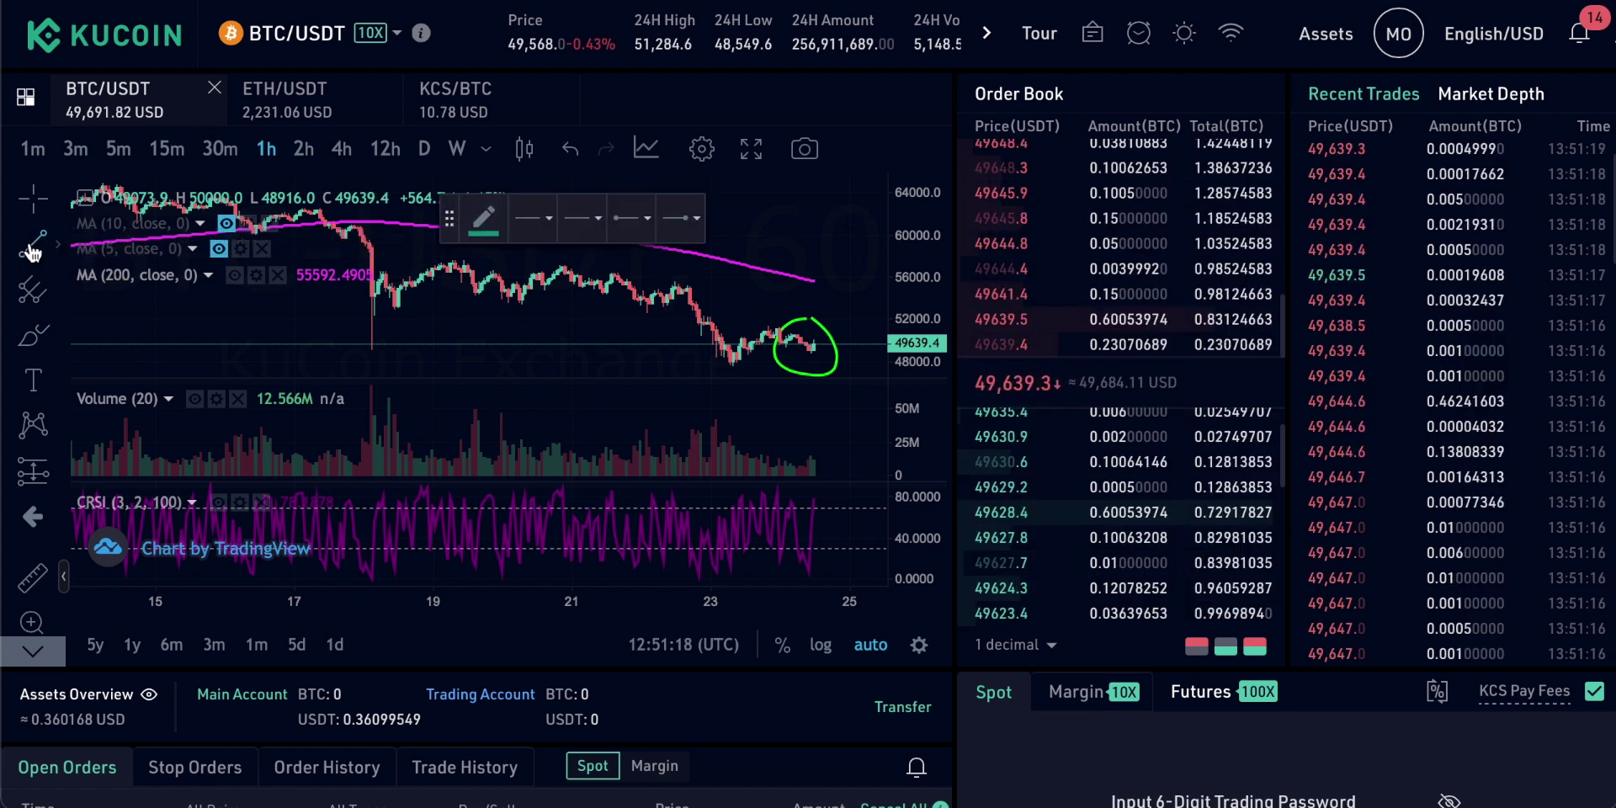
{"action": "left_click", "coordinate": [442, 263]}
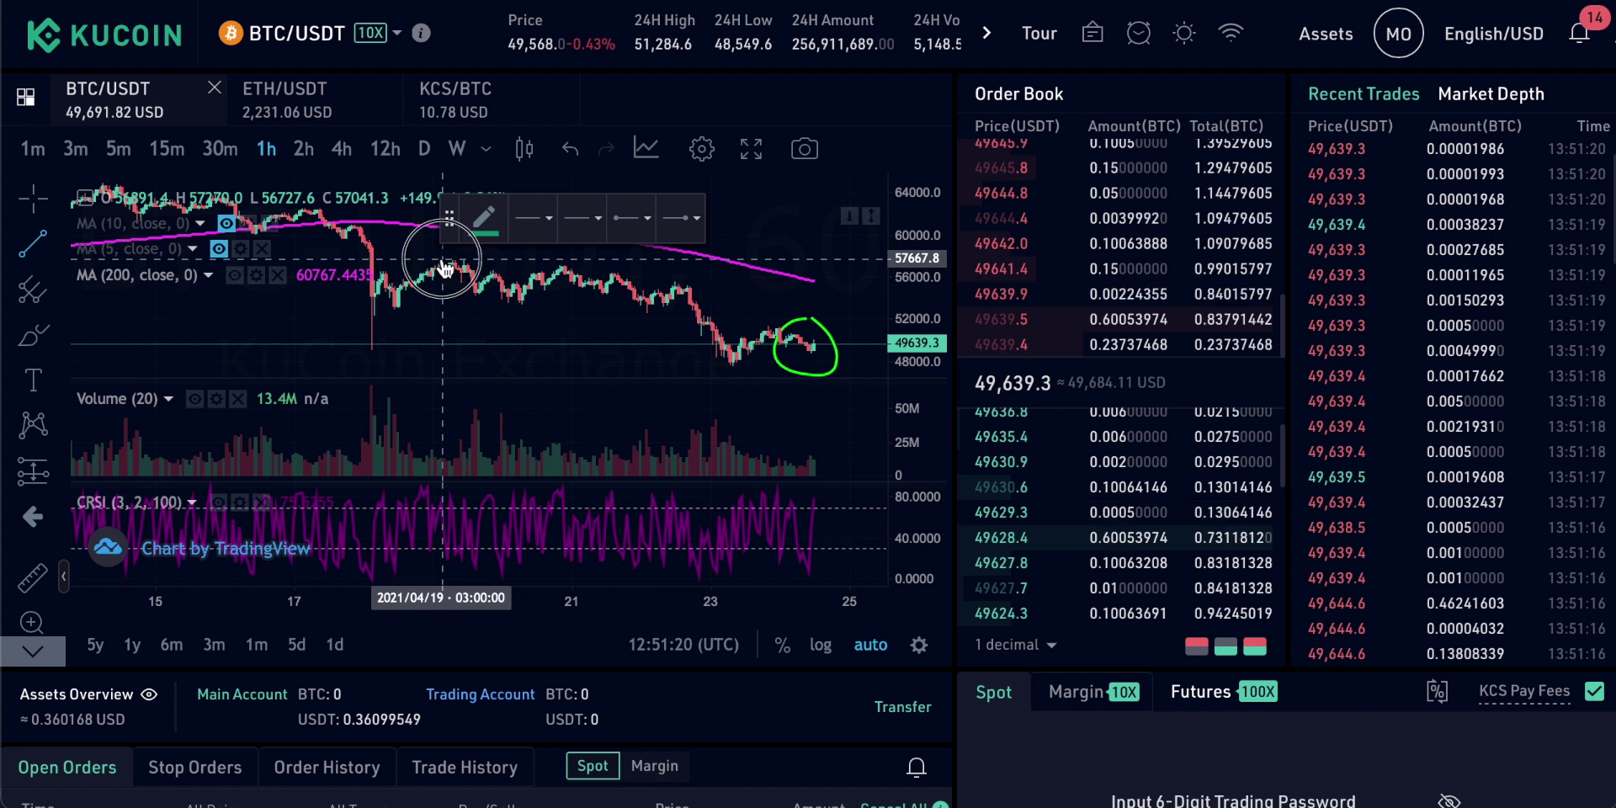
{"action": "left_click", "coordinate": [722, 283]}
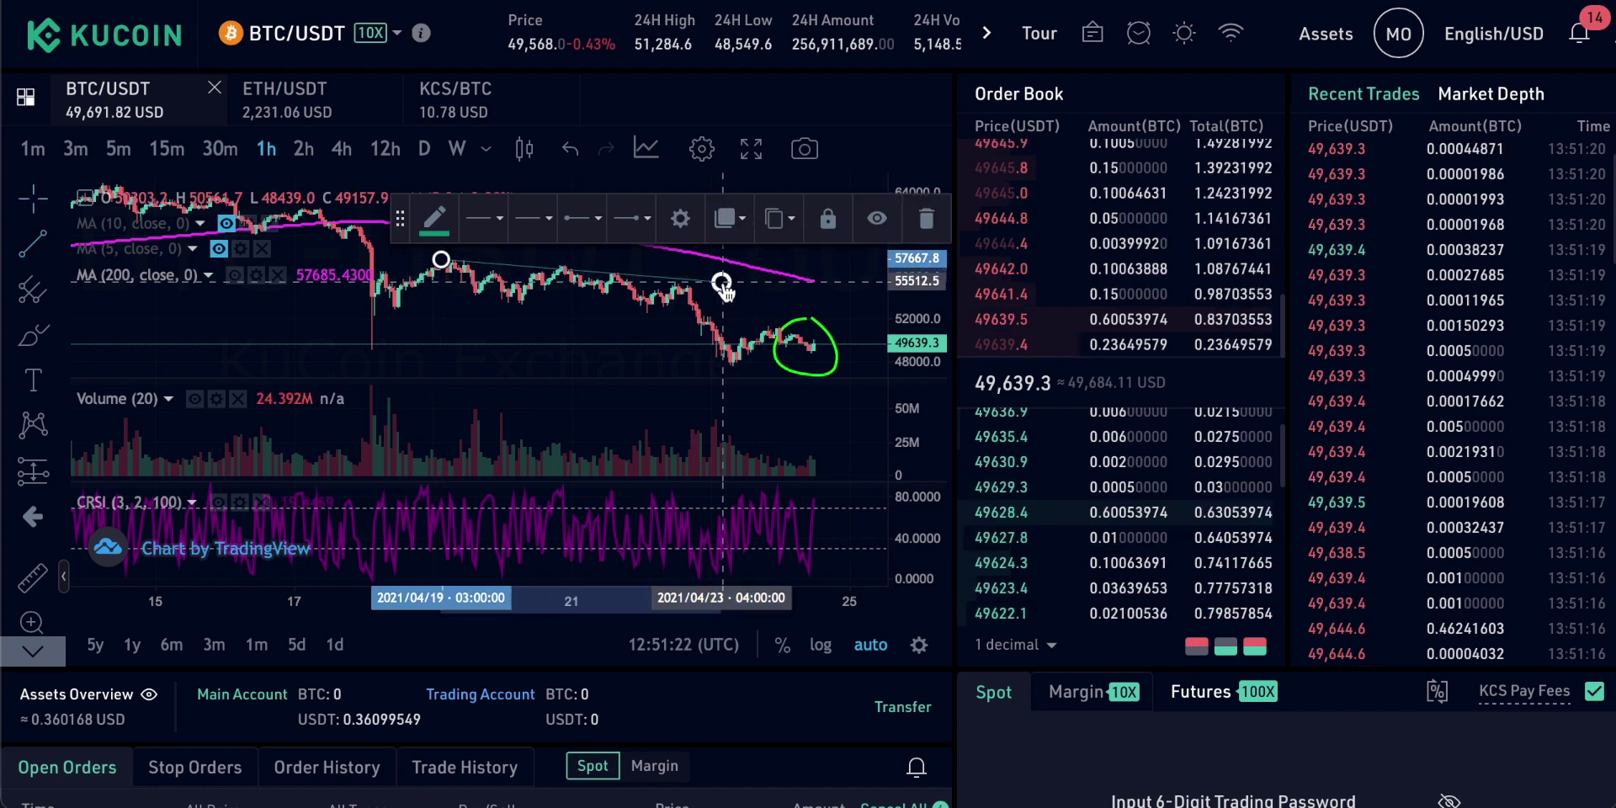
{"action": "left_click", "coordinate": [434, 219]}
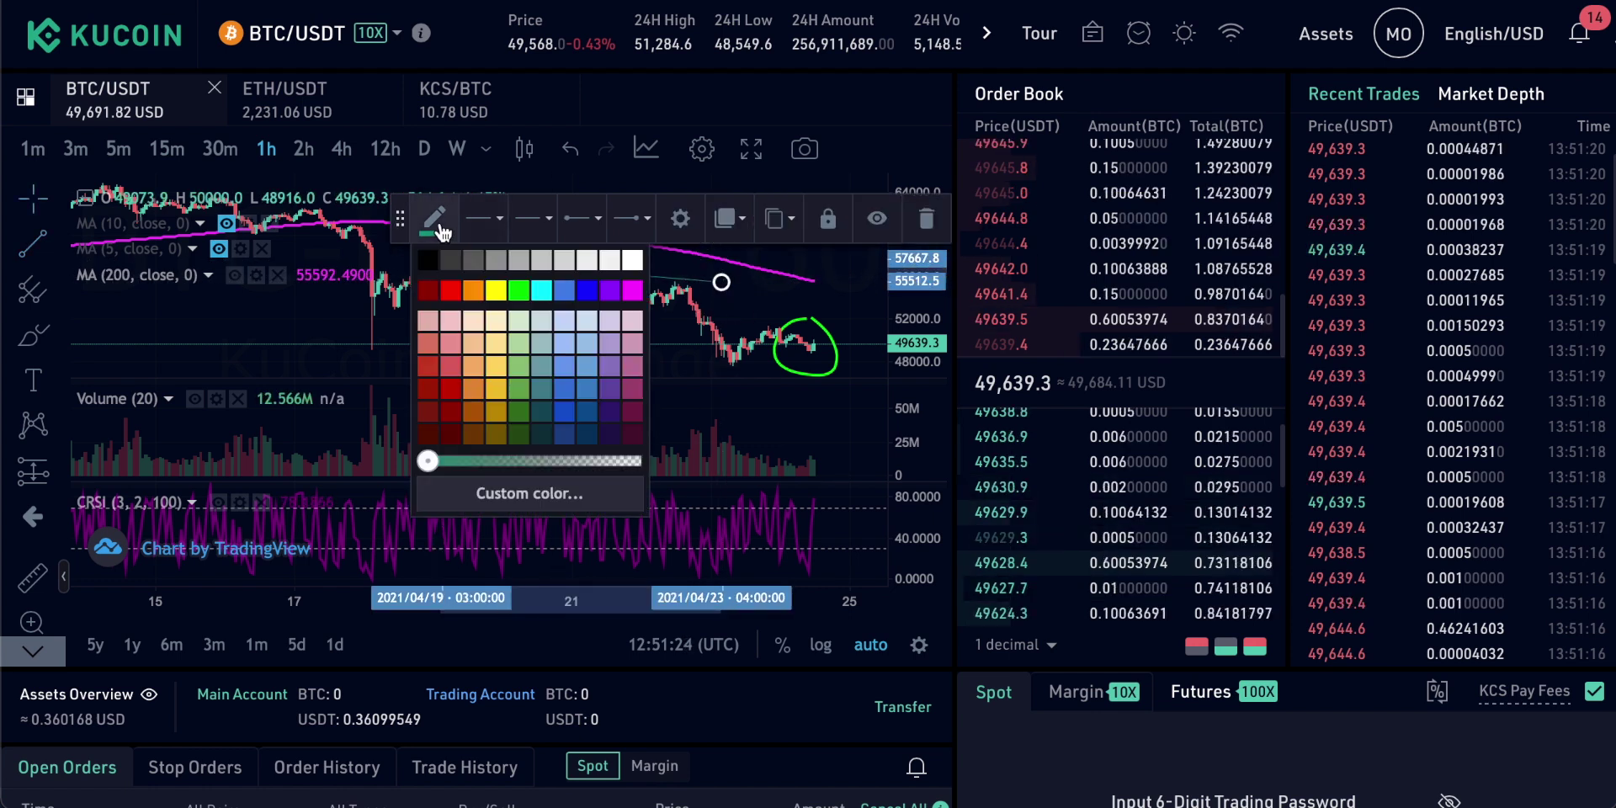
{"action": "left_click", "coordinate": [478, 229]}
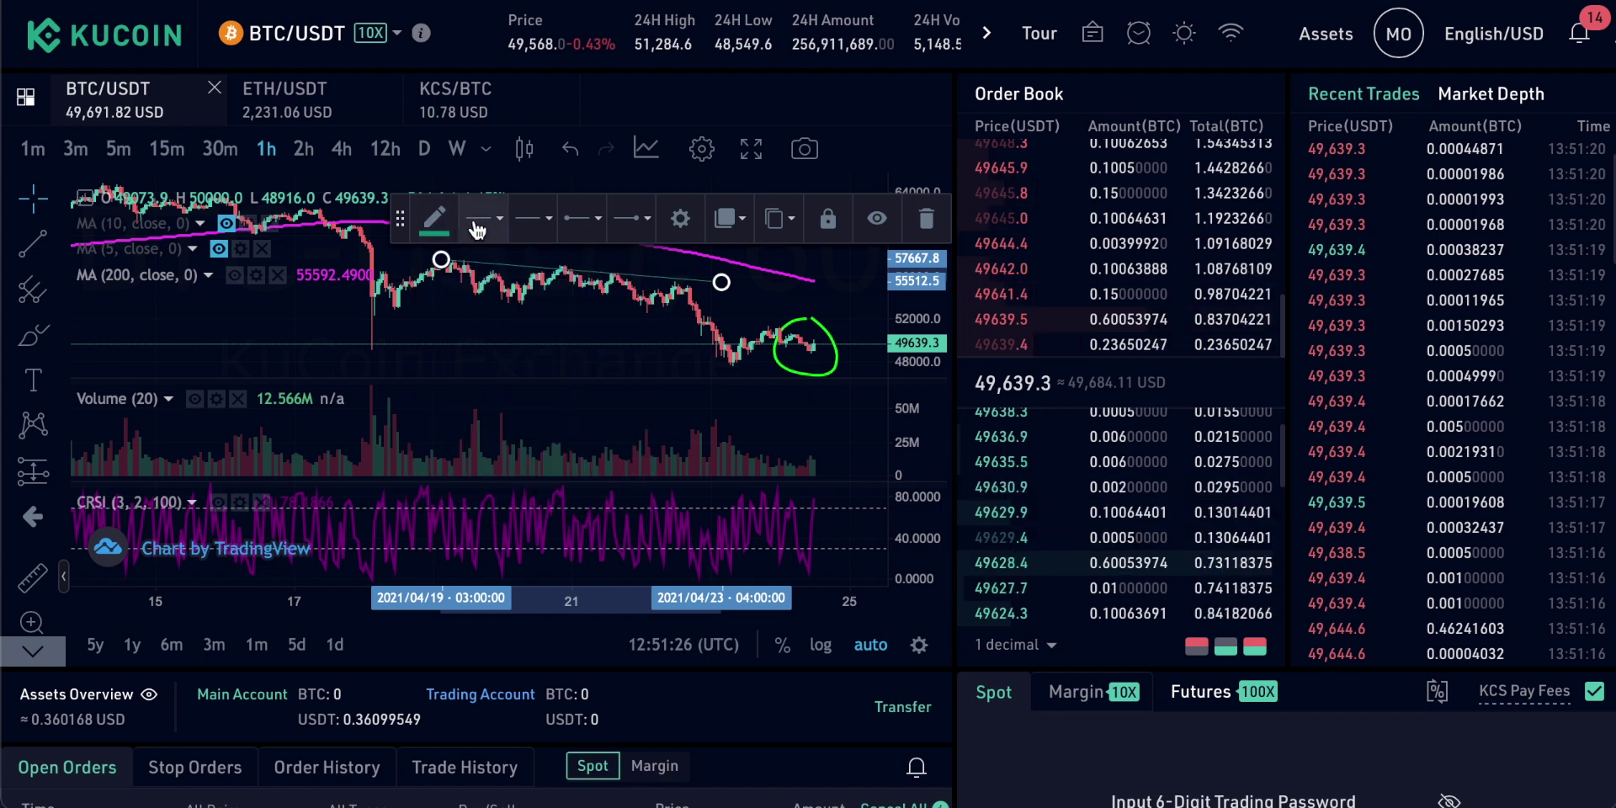
{"action": "left_click", "coordinate": [632, 266]}
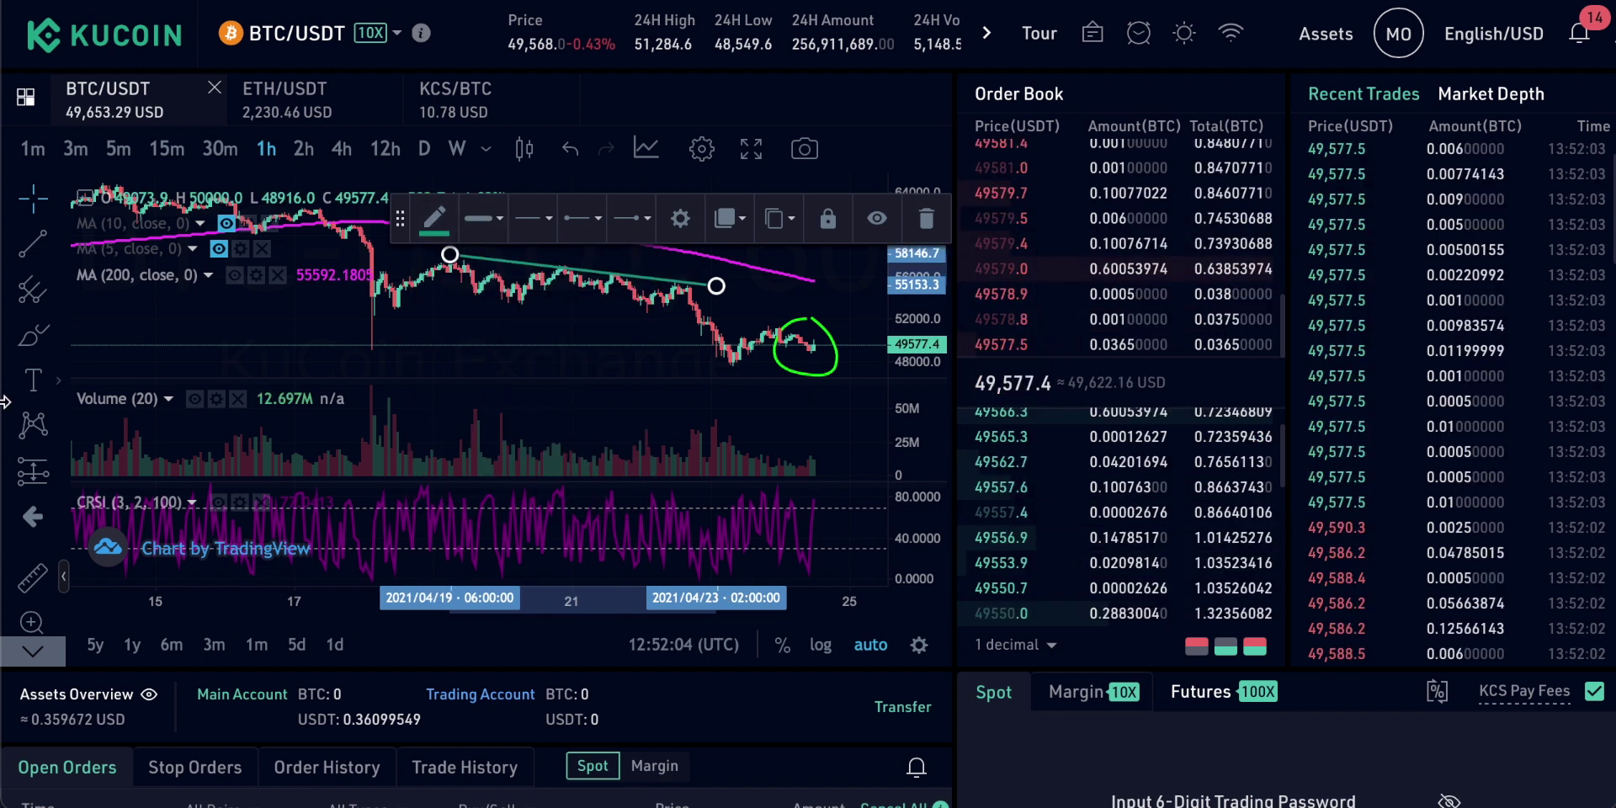
{"action": "scroll", "coordinate": [4, 402], "scroll_direction": "down", "scroll_amount": 2}
{"action": "scroll", "coordinate": [32, 409], "scroll_direction": "down", "scroll_amount": 1}
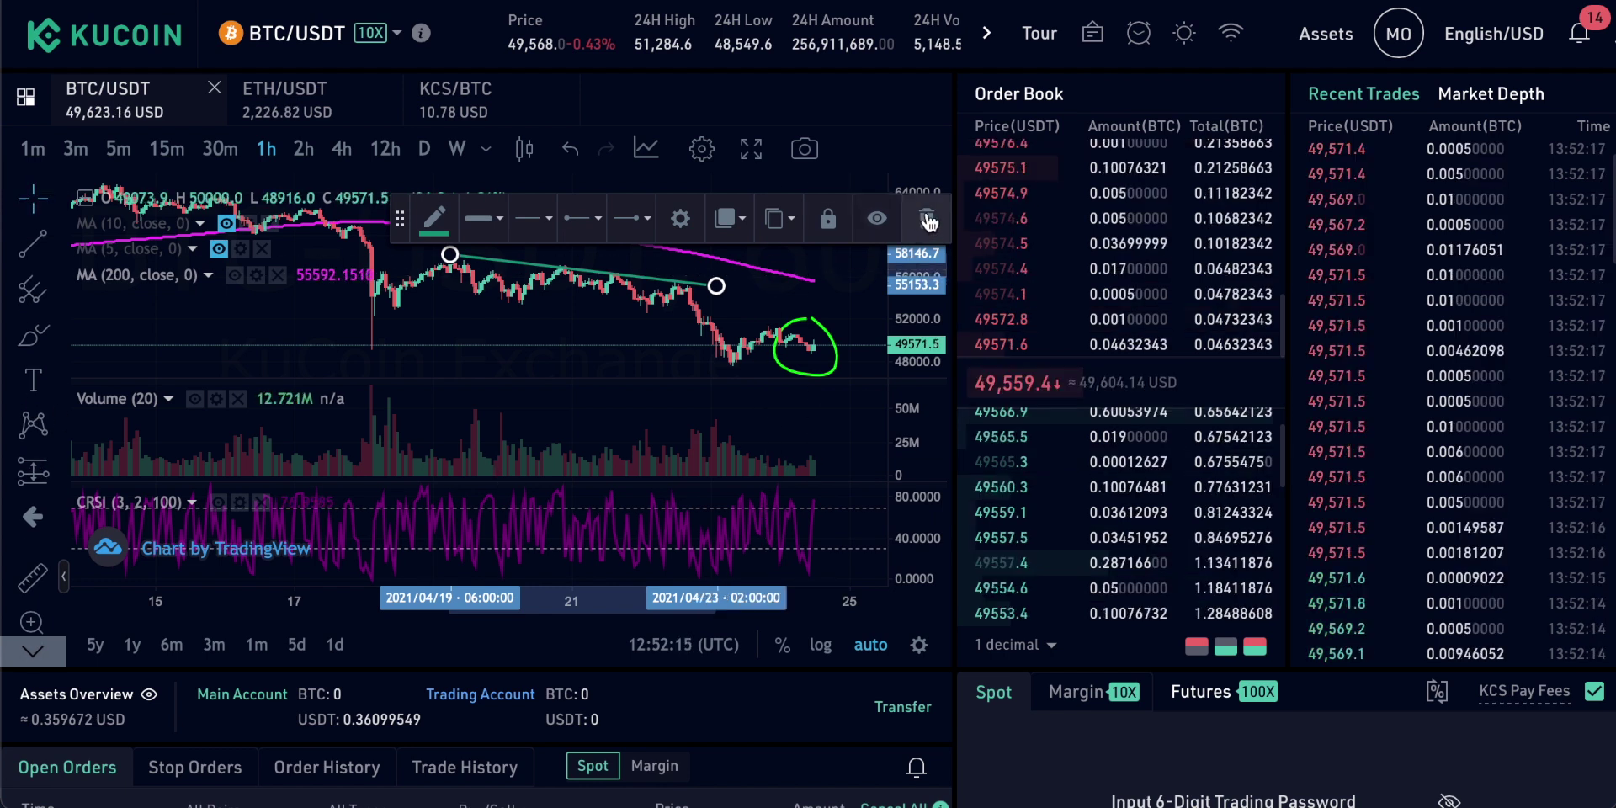
- Examine the order book's sell orders, buy orders and last price, including the average price, volume and amount at individual levels
{"action": "mouse_move", "coordinate": [997, 339]}
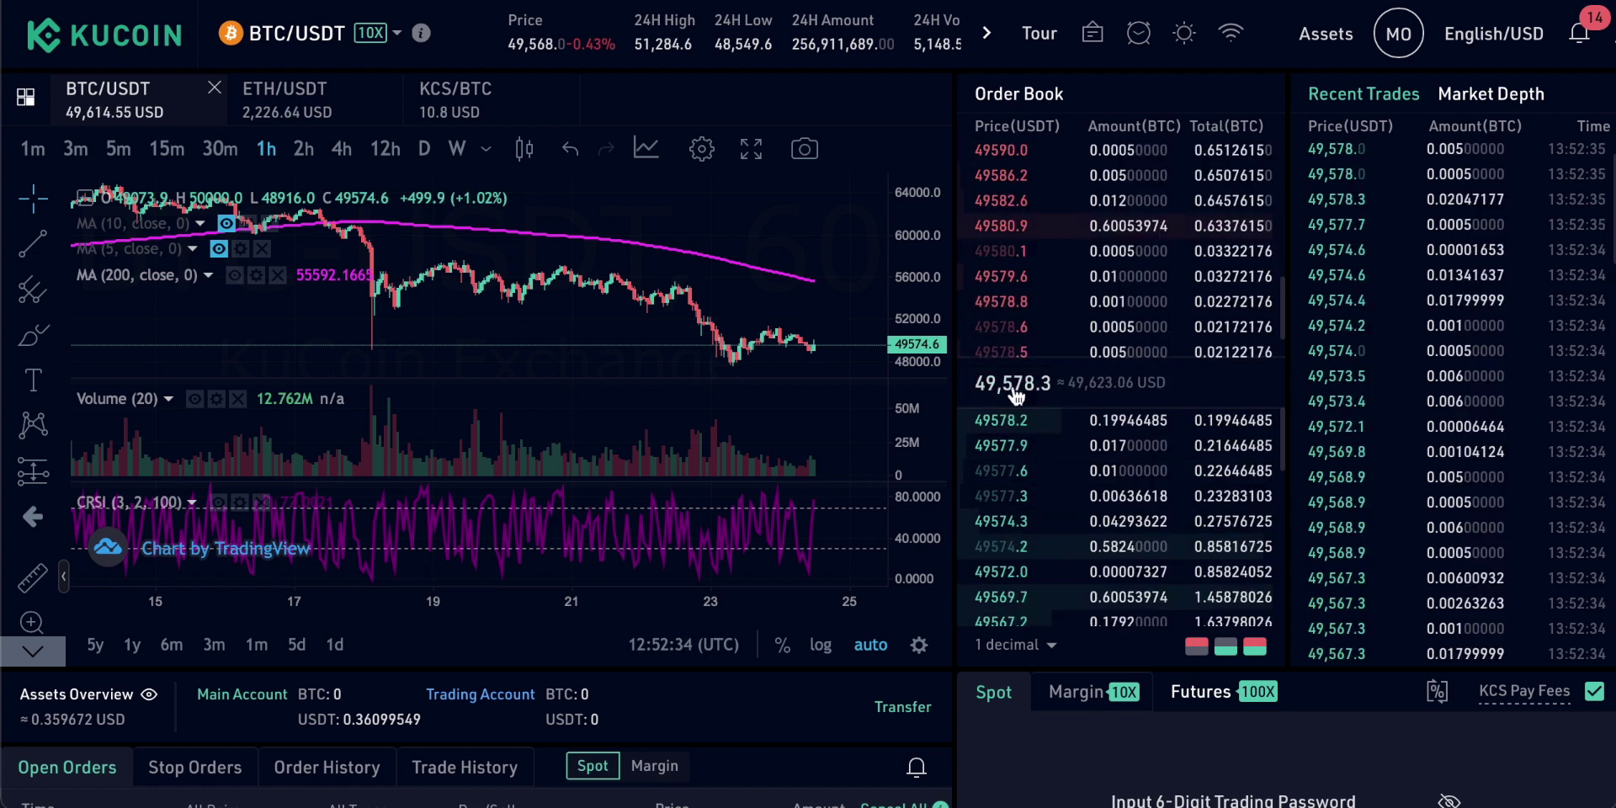
{"action": "mouse_move", "coordinate": [1022, 313]}
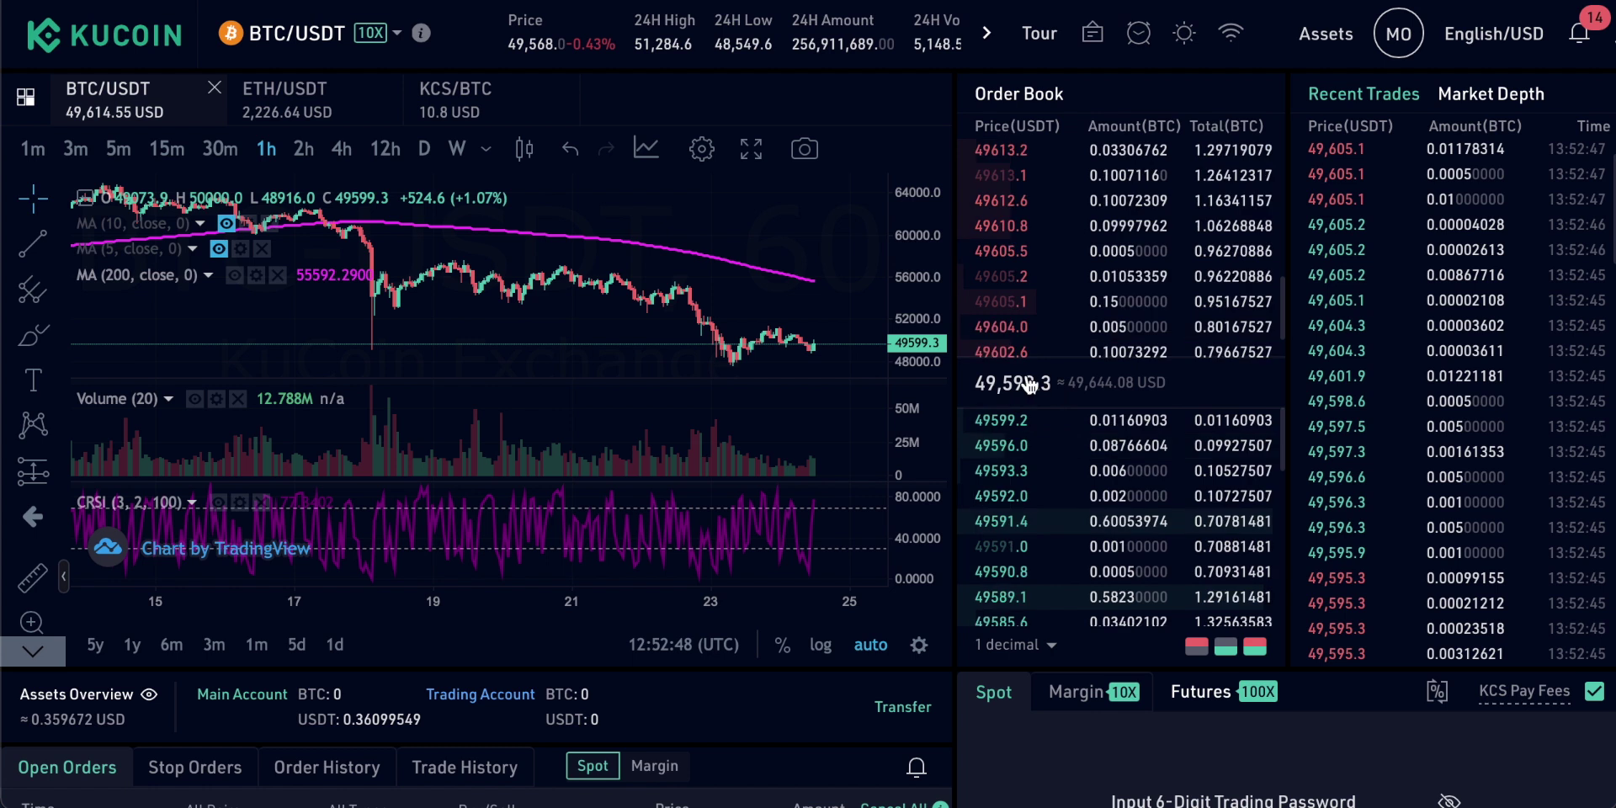
{"action": "mouse_move", "coordinate": [1020, 448]}
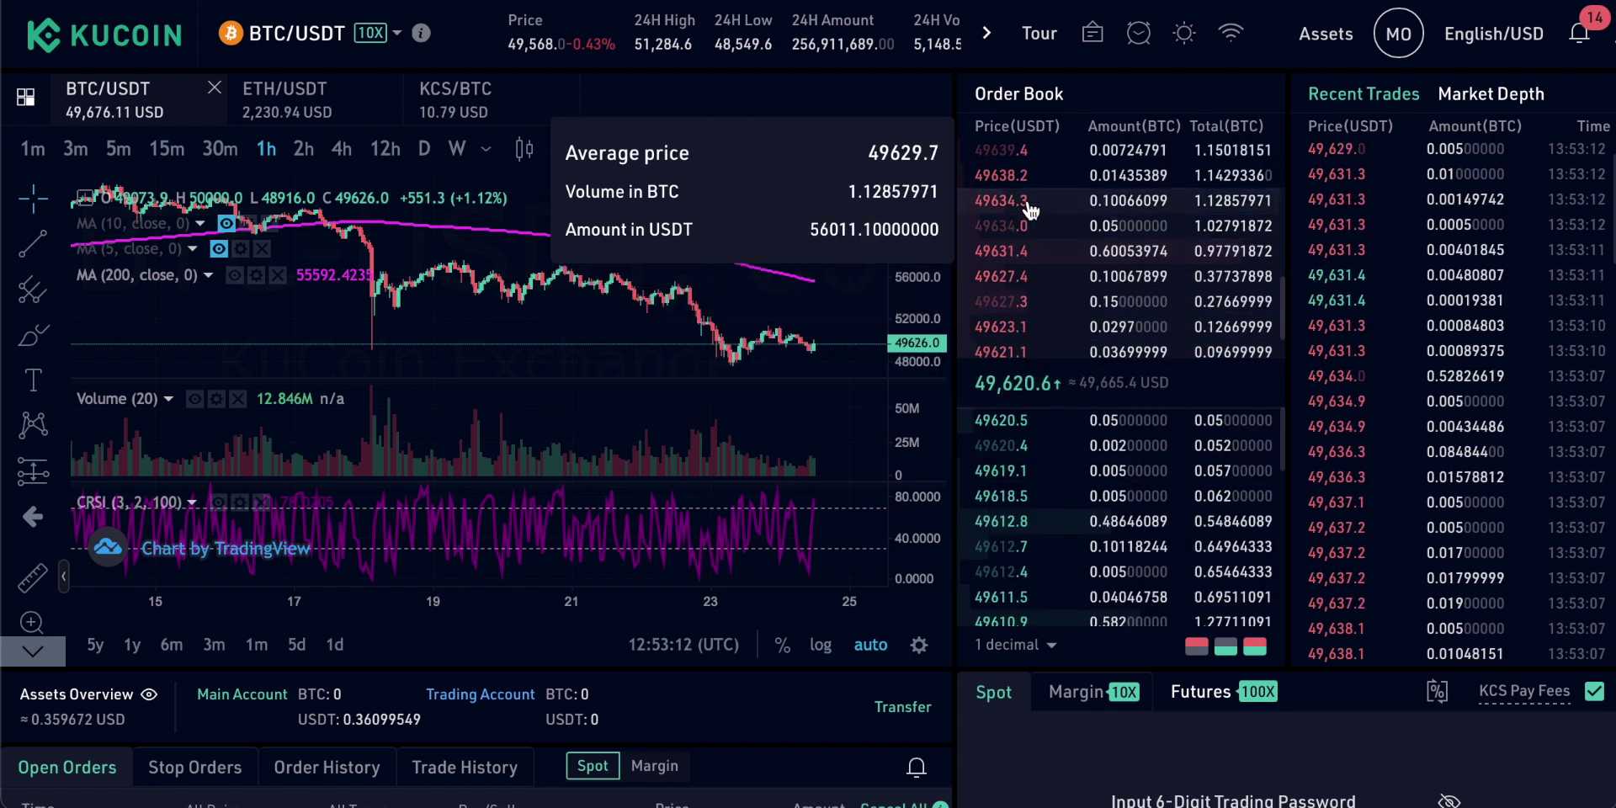
{"action": "mouse_move", "coordinate": [972, 619]}
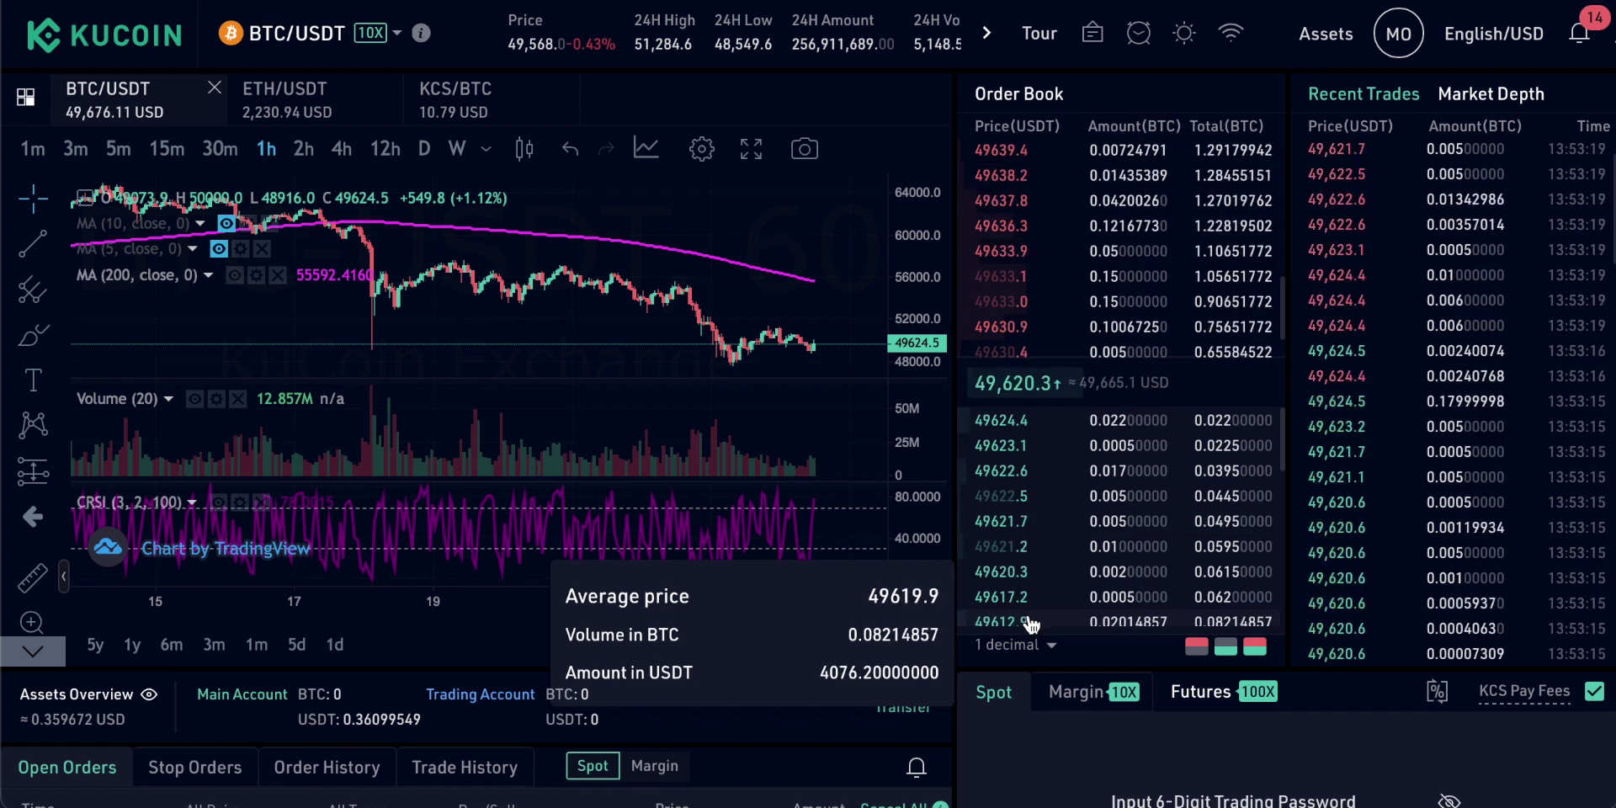
{"action": "mouse_move", "coordinate": [1016, 172]}
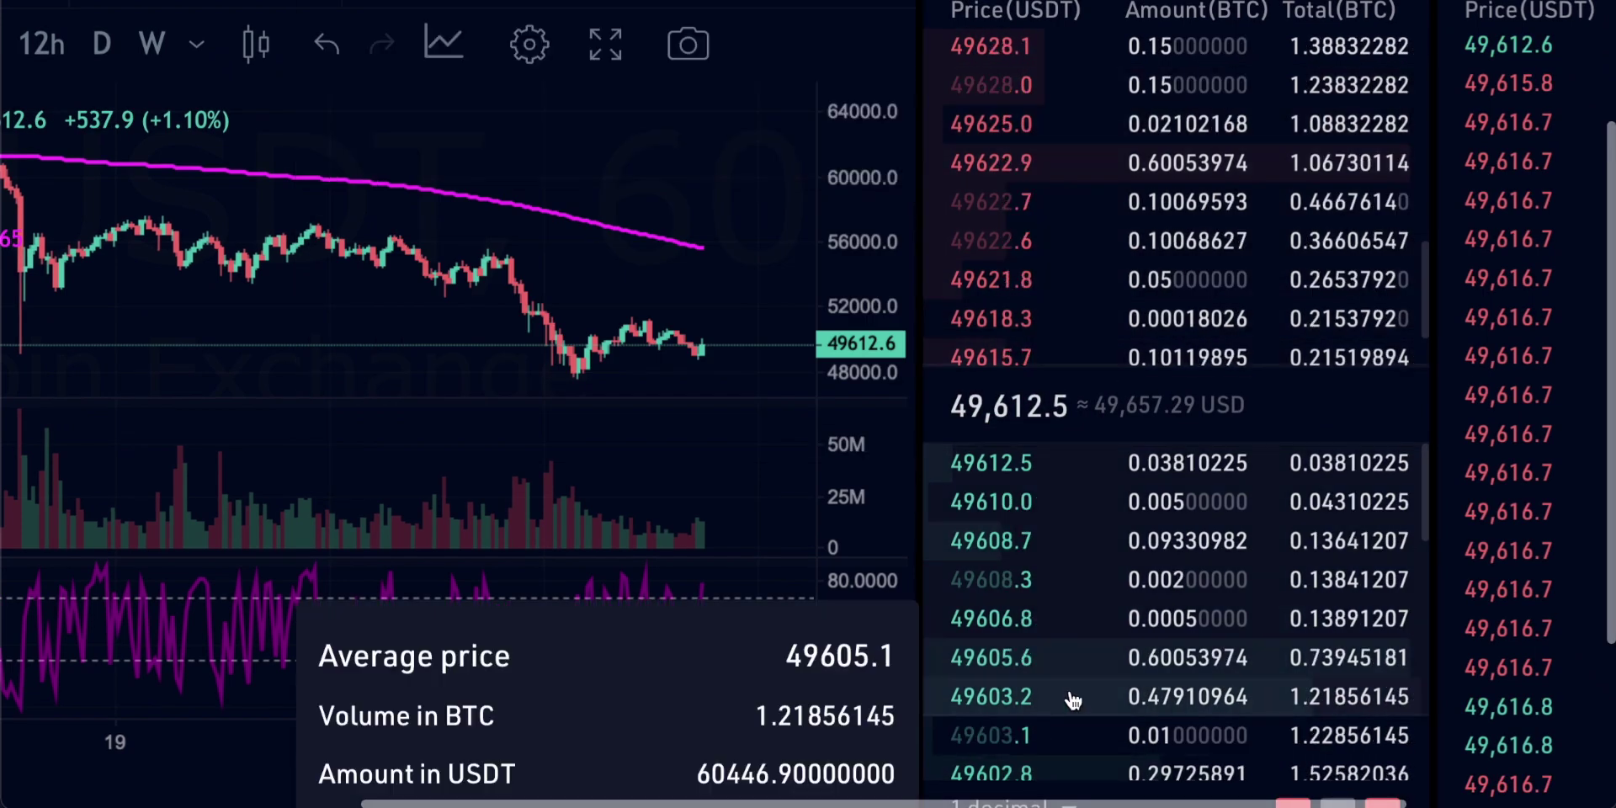
{"action": "left_click", "coordinate": [1072, 406]}
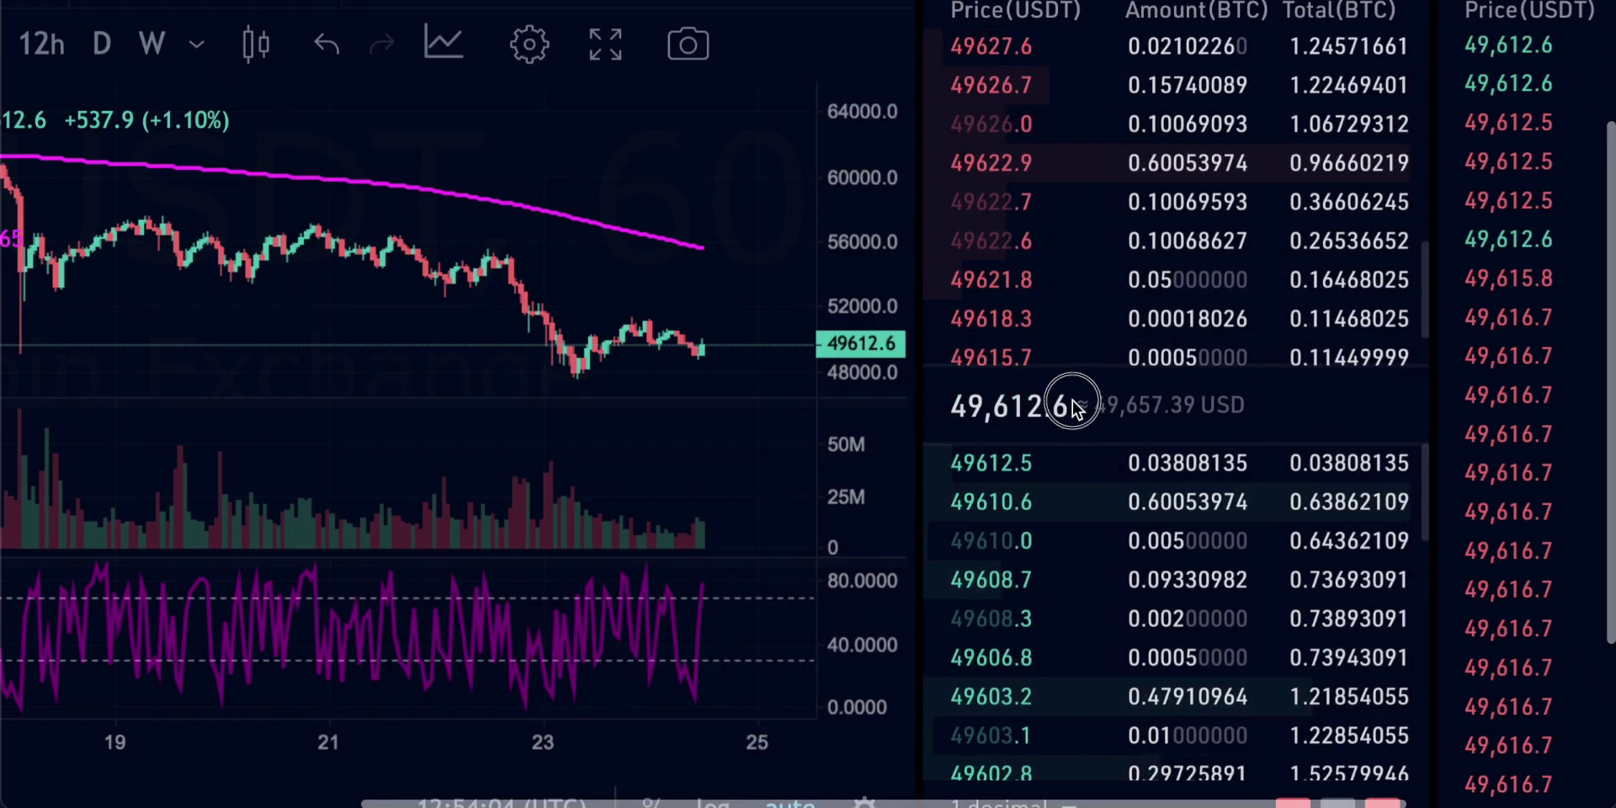
{"action": "left_click_drag", "start_coordinate": [1072, 406], "coordinate": [958, 403]}
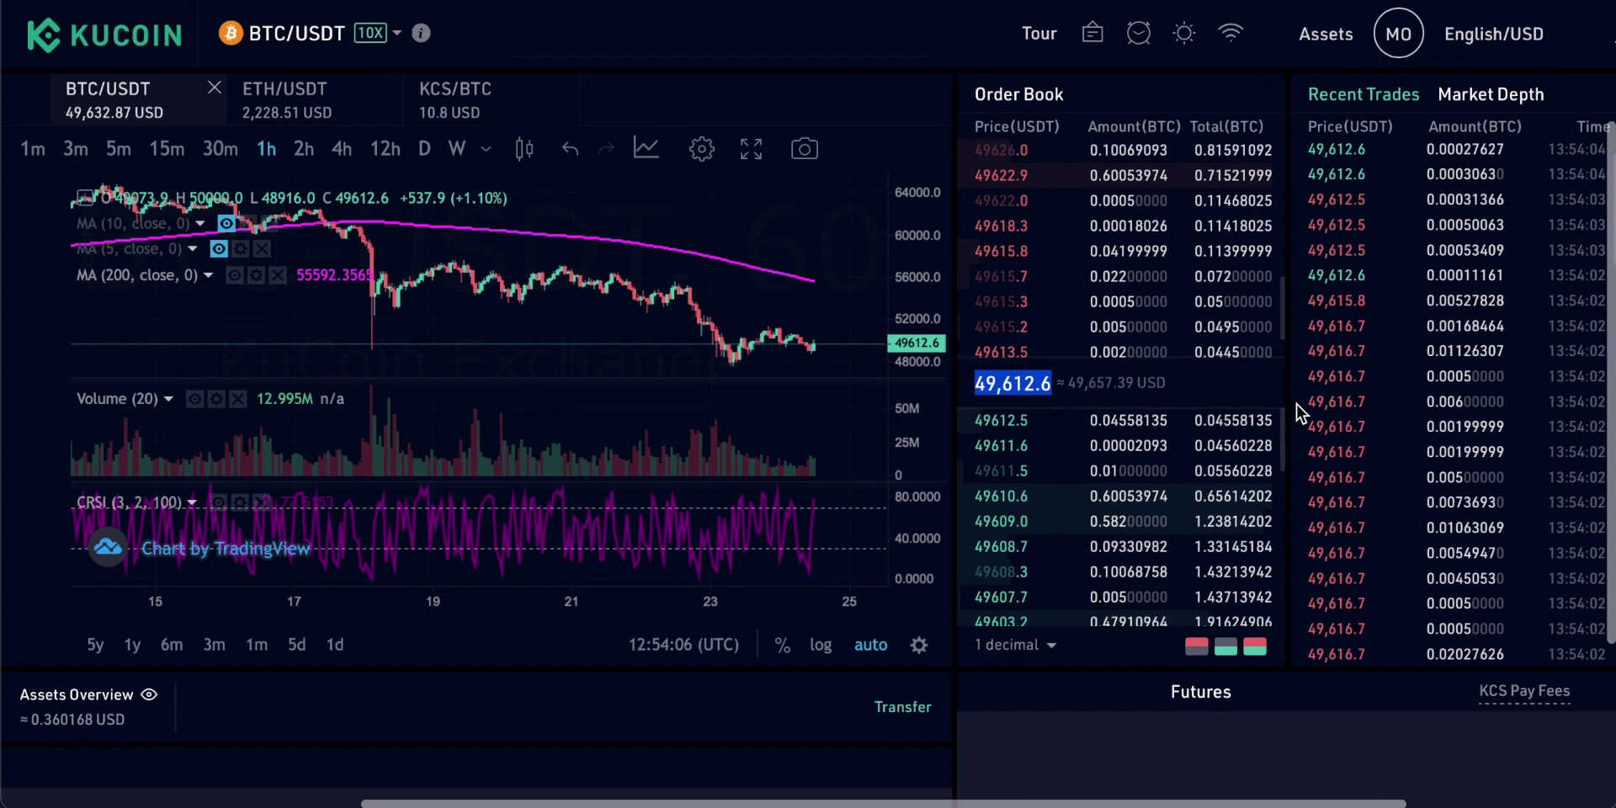
- Enter the six-digit trading password to unlock the spot order form
{"action": "scroll", "coordinate": [976, 710], "scroll_direction": "down", "scroll_amount": 3}
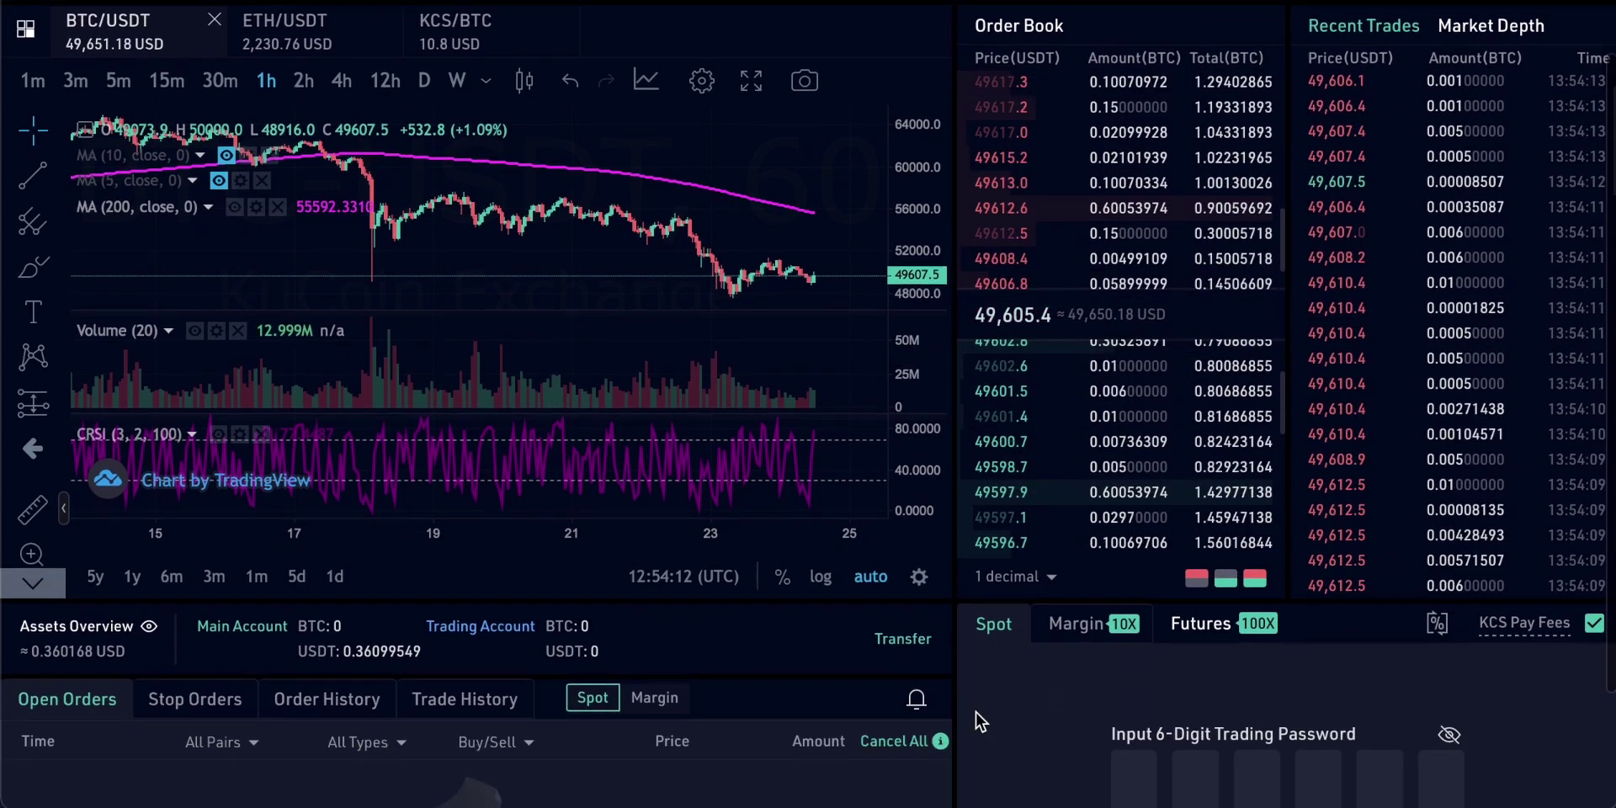
{"action": "left_click", "coordinate": [1136, 613]}
{"action": "type", "text": "**"}
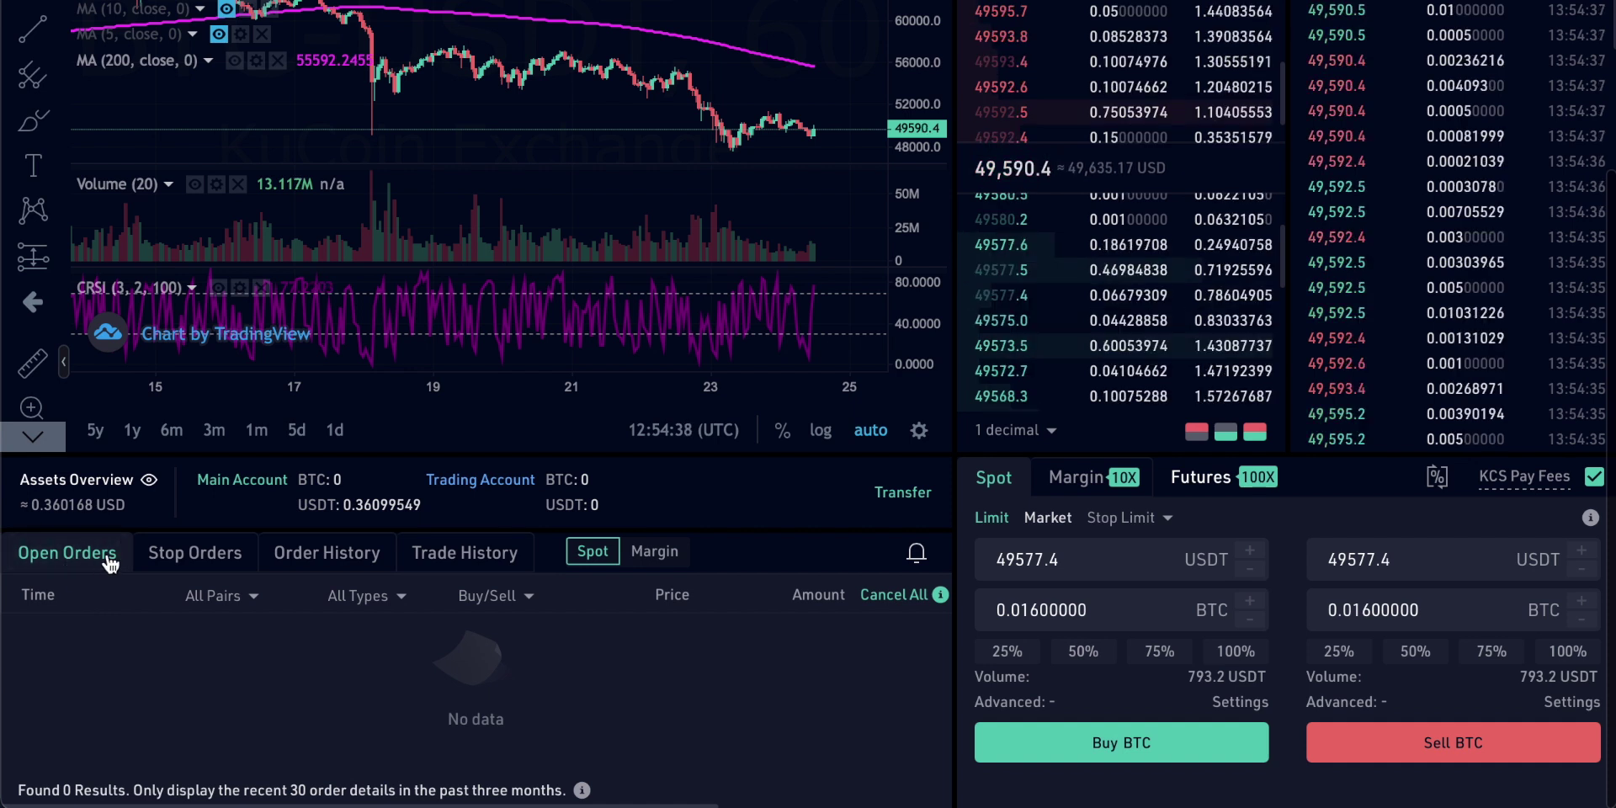
- Look through the stop orders, order history and trade history of the spot account
{"action": "left_click", "coordinate": [190, 562]}
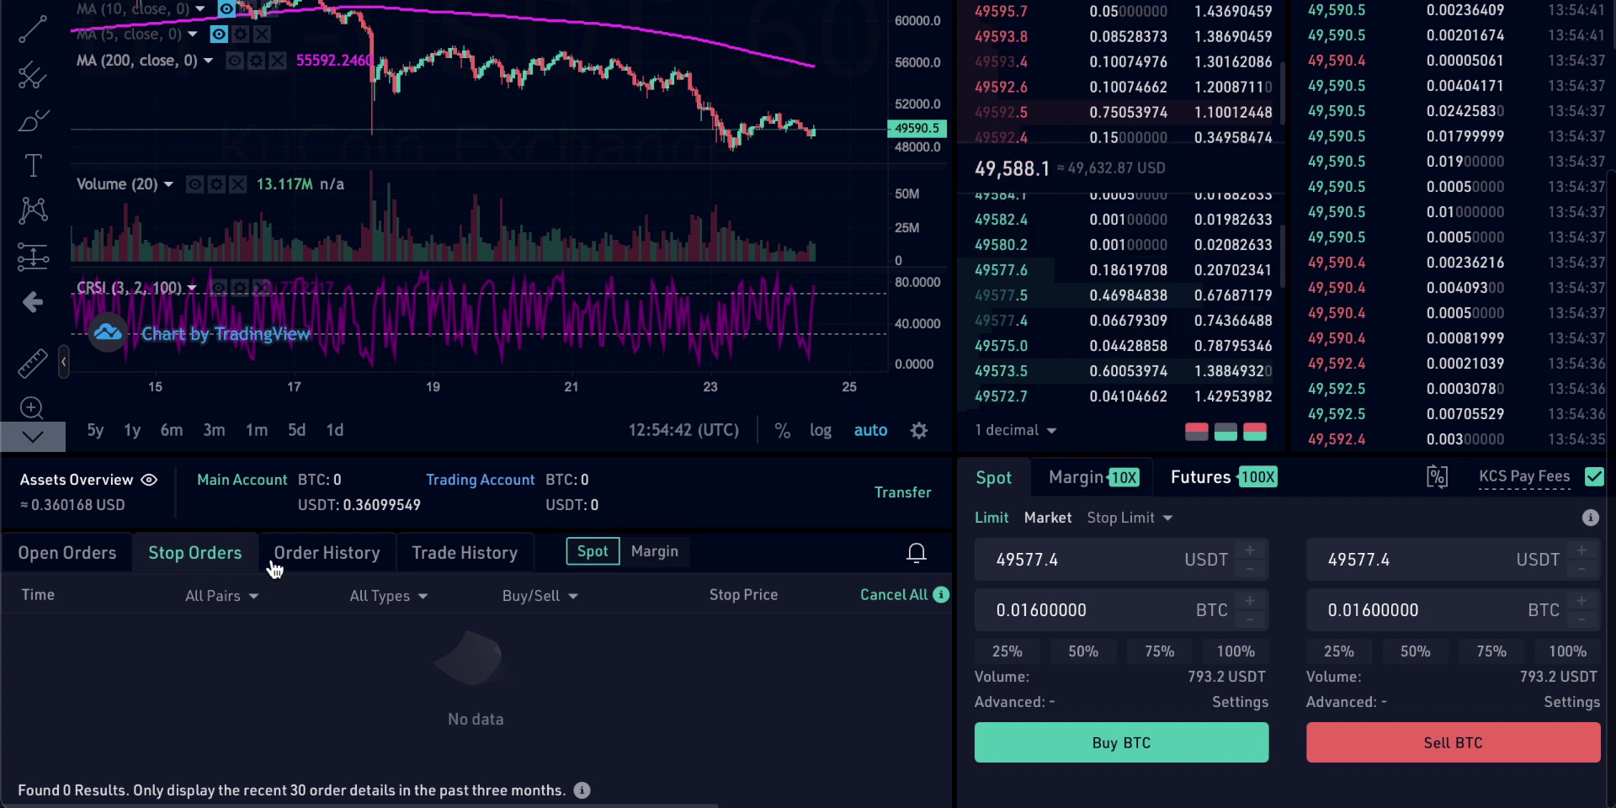
{"action": "left_click", "coordinate": [334, 557]}
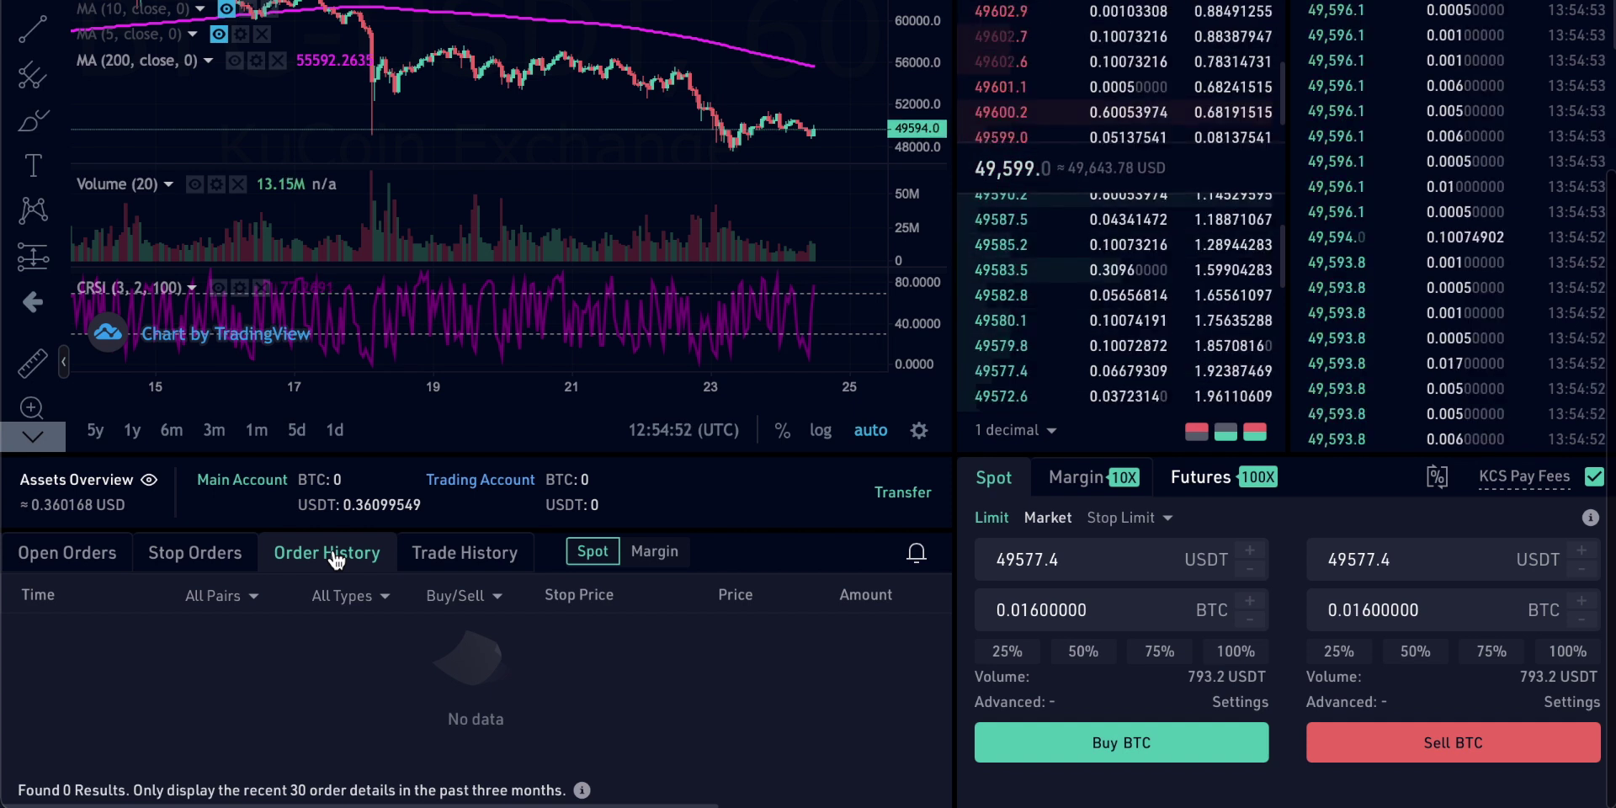
{"action": "left_click", "coordinate": [462, 563]}
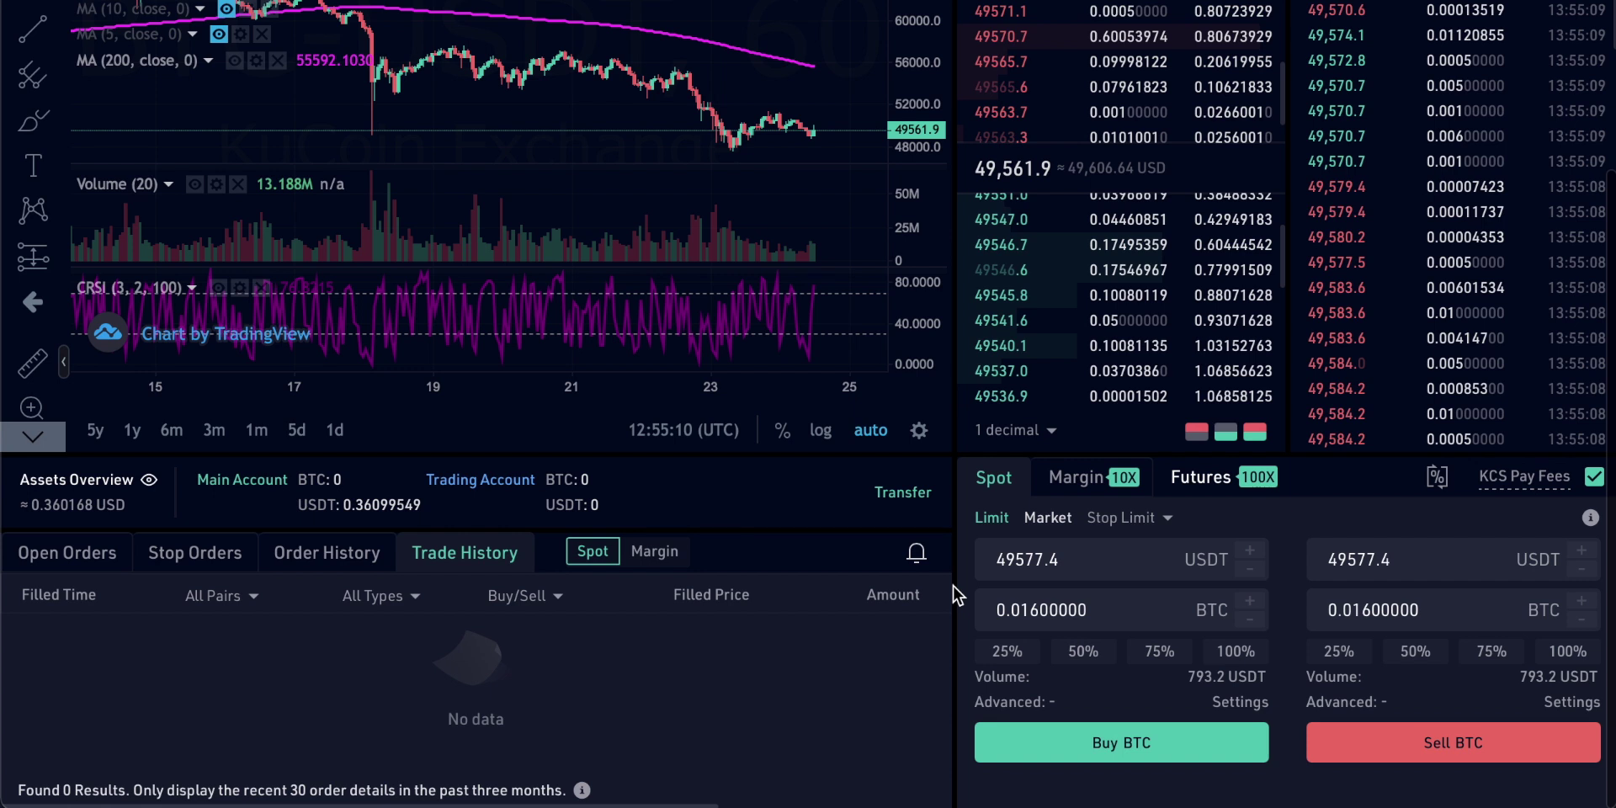
- Switch the spot order form to Market orders and examine the buy orders in the order book
{"action": "left_click", "coordinate": [1048, 518]}
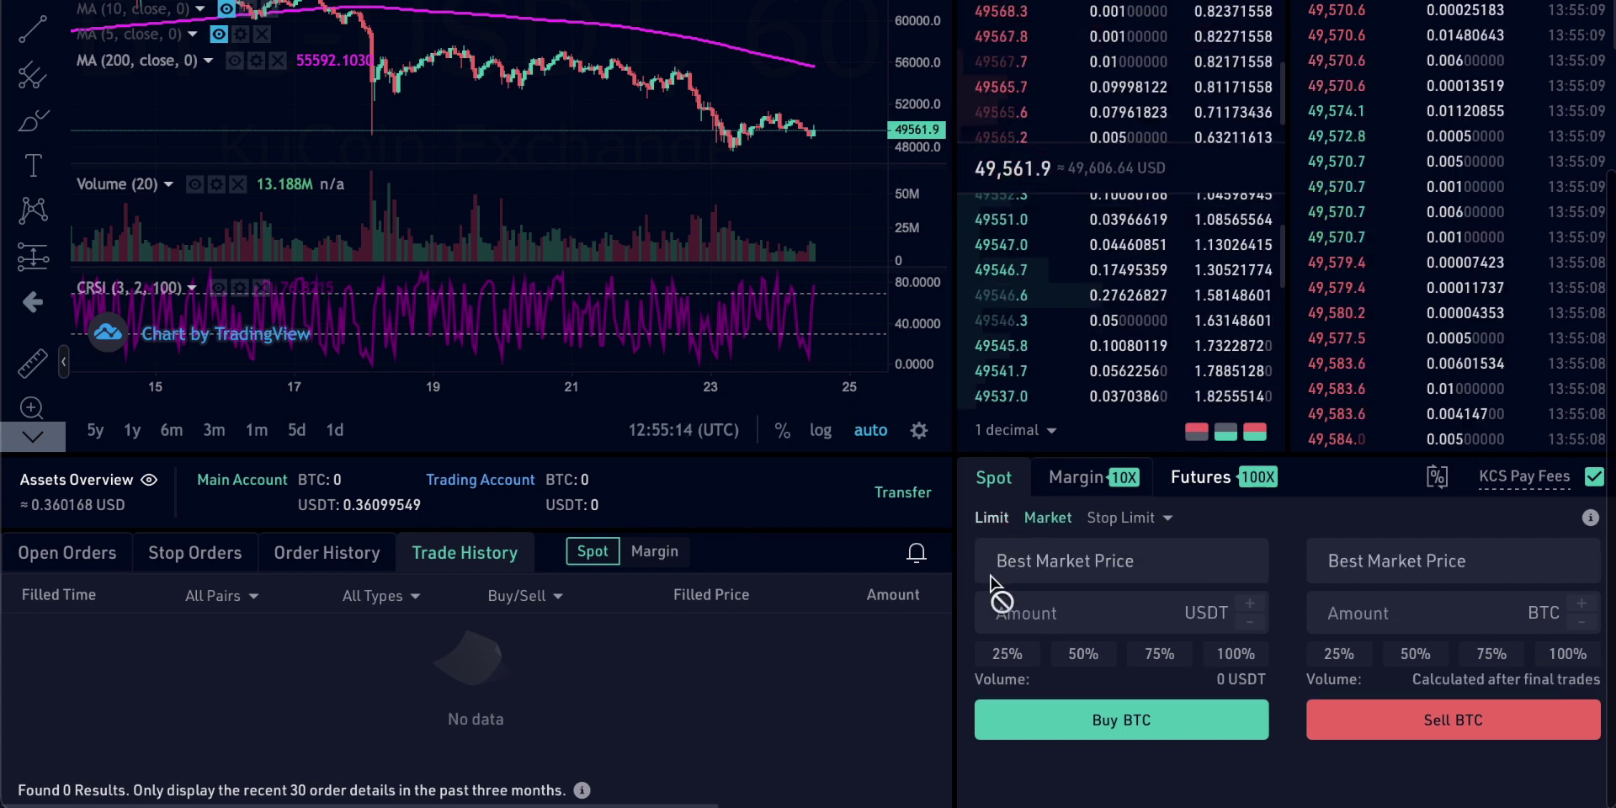
{"action": "scroll", "coordinate": [990, 579], "scroll_direction": "up", "scroll_amount": 1}
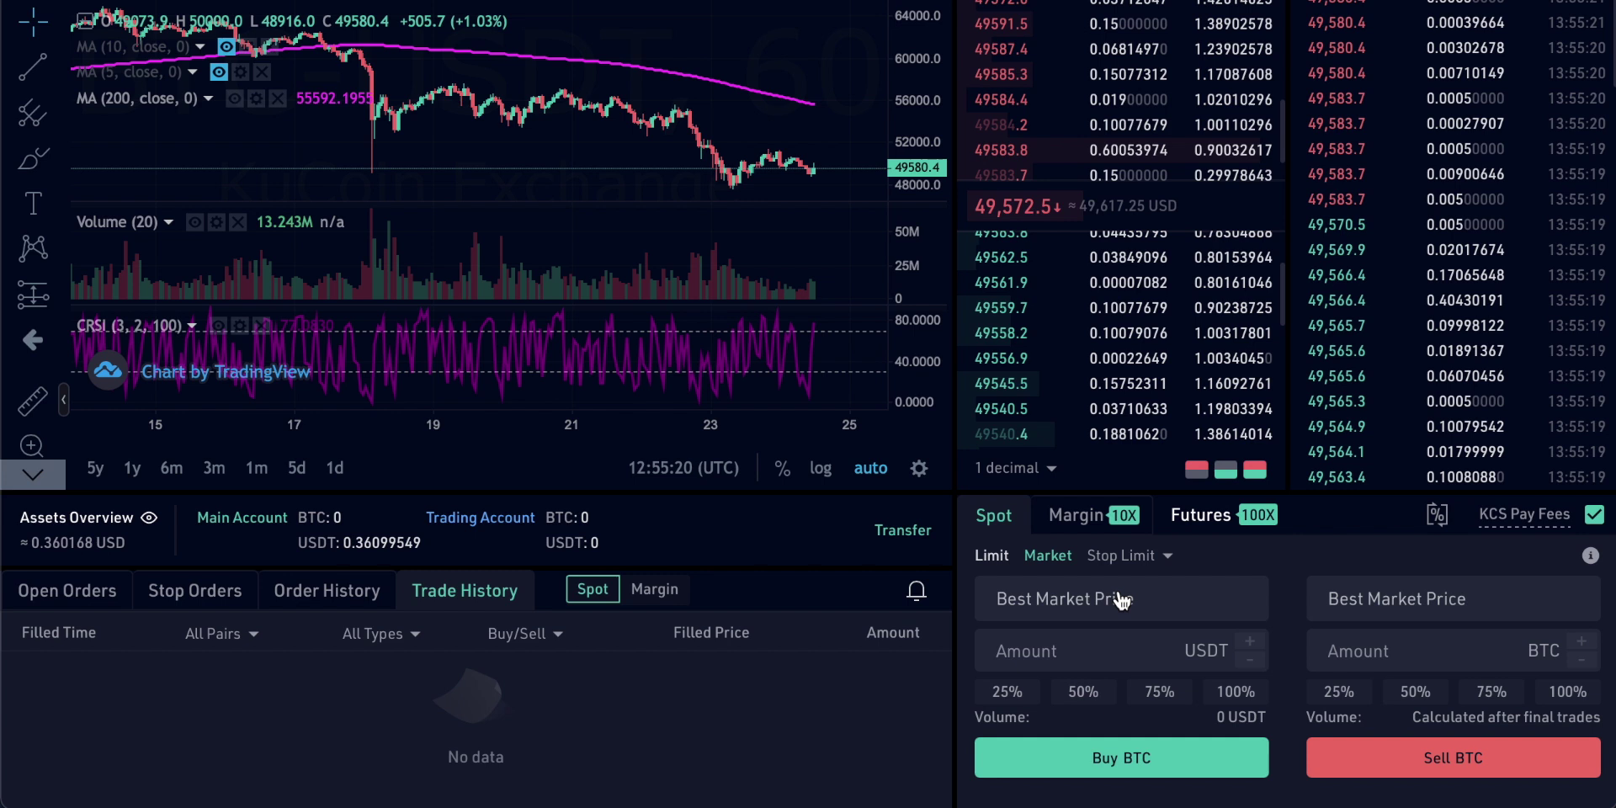
{"action": "scroll", "coordinate": [982, 566], "scroll_direction": "up", "scroll_amount": 3}
{"action": "mouse_move", "coordinate": [1010, 454]}
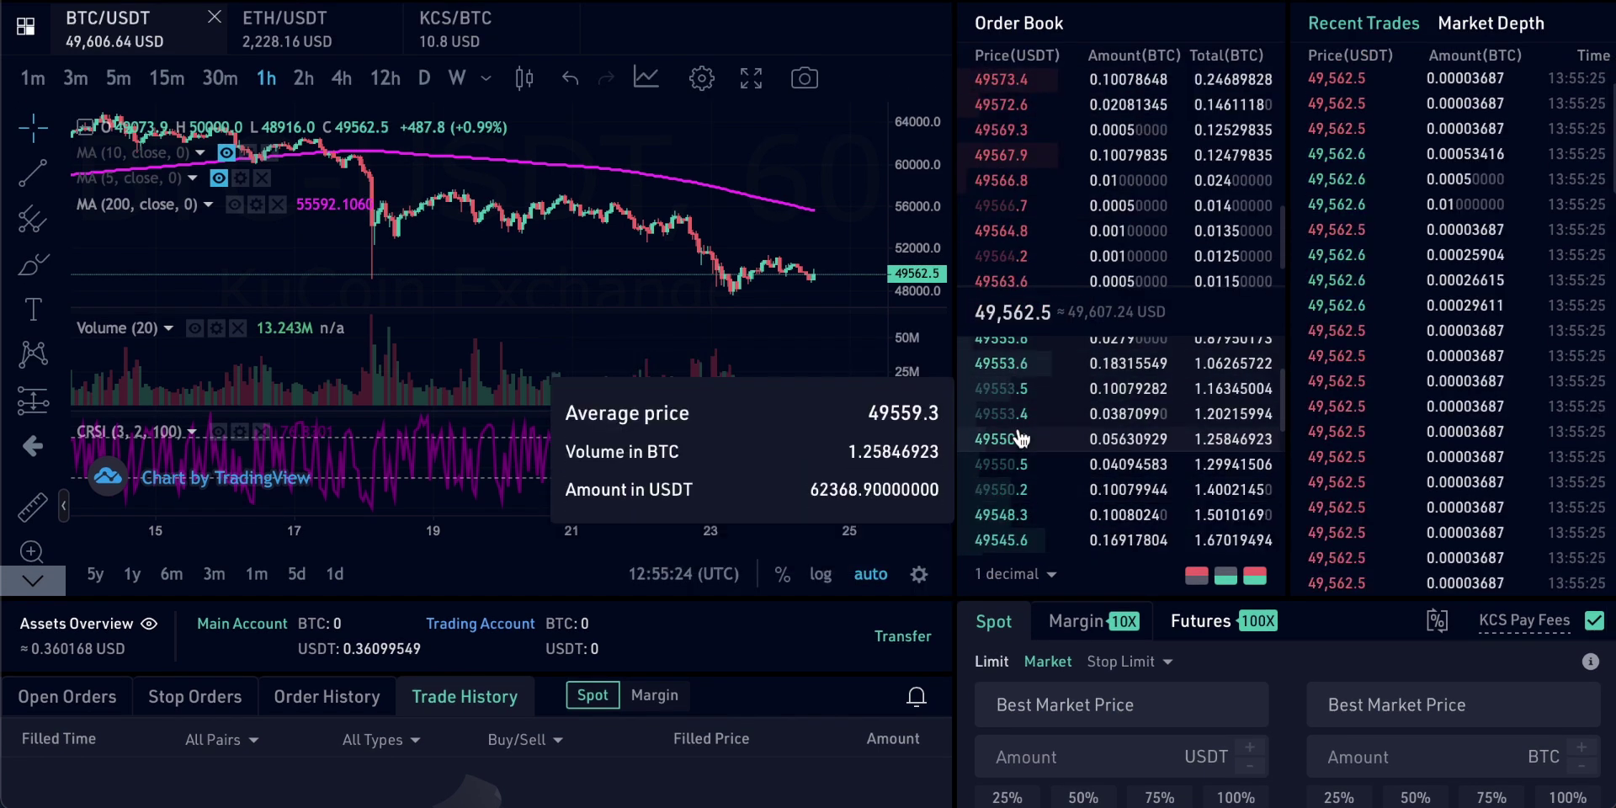
{"action": "scroll", "coordinate": [968, 617], "scroll_direction": "down", "scroll_amount": 1}
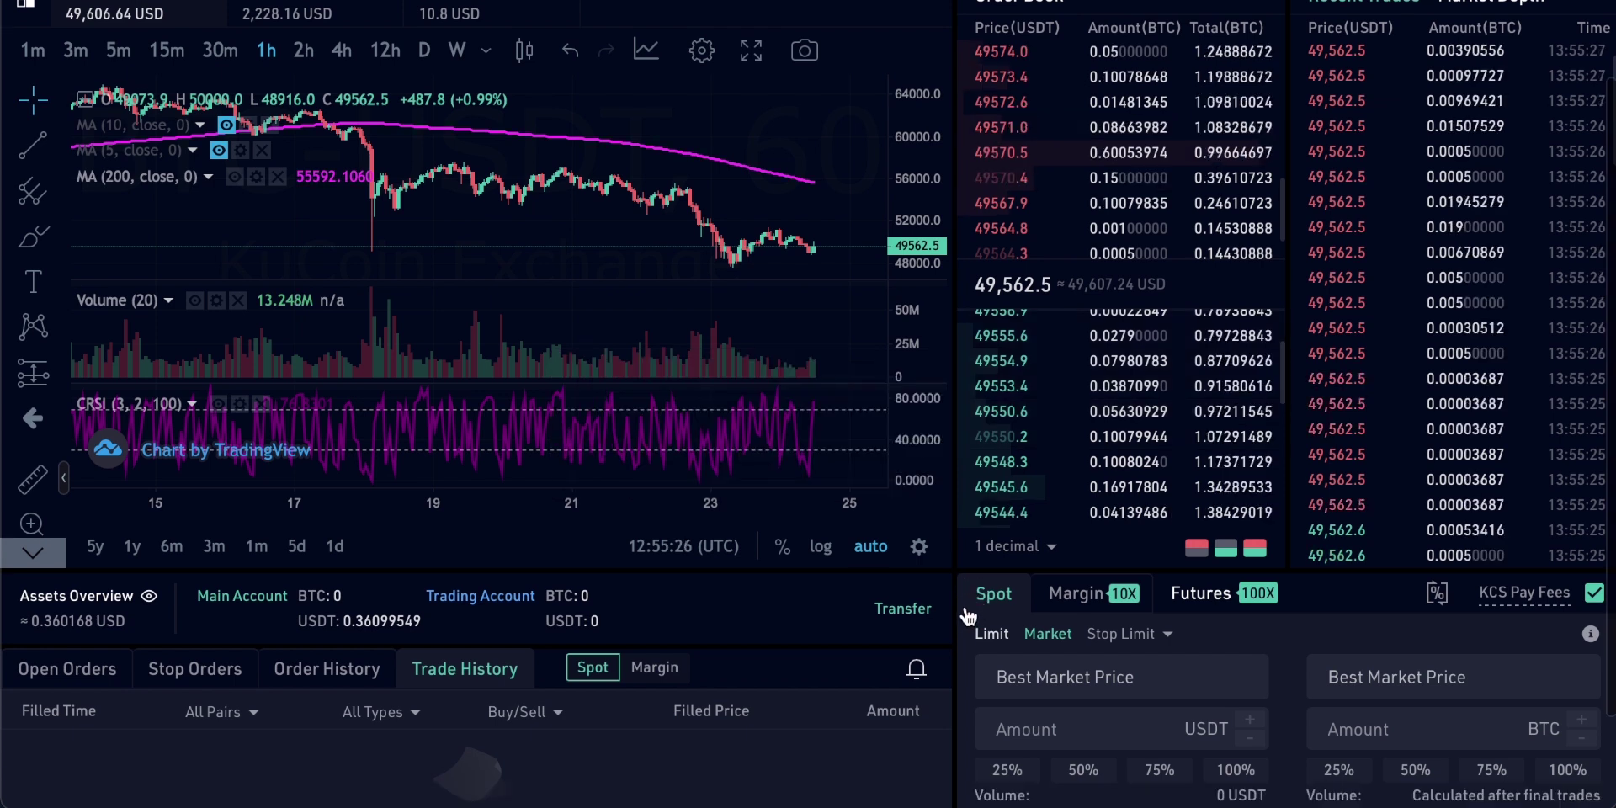
- Enter 500 USDT as the market buy amount for BTC and dismiss the maximum funds hint
{"action": "scroll", "coordinate": [964, 599], "scroll_direction": "up", "scroll_amount": 2}
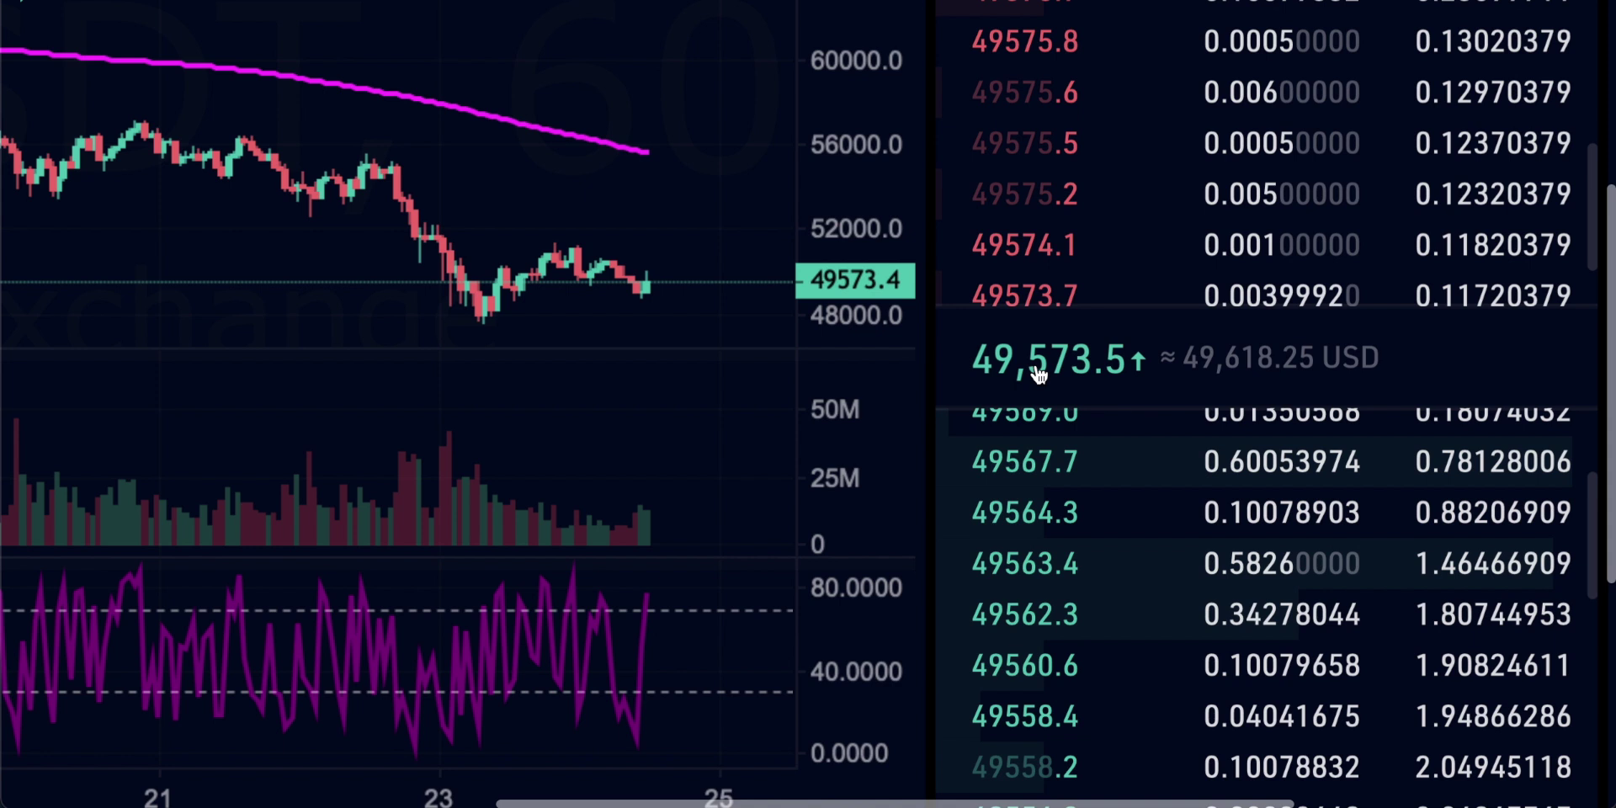
{"action": "scroll", "coordinate": [949, 372], "scroll_direction": "down", "scroll_amount": 5}
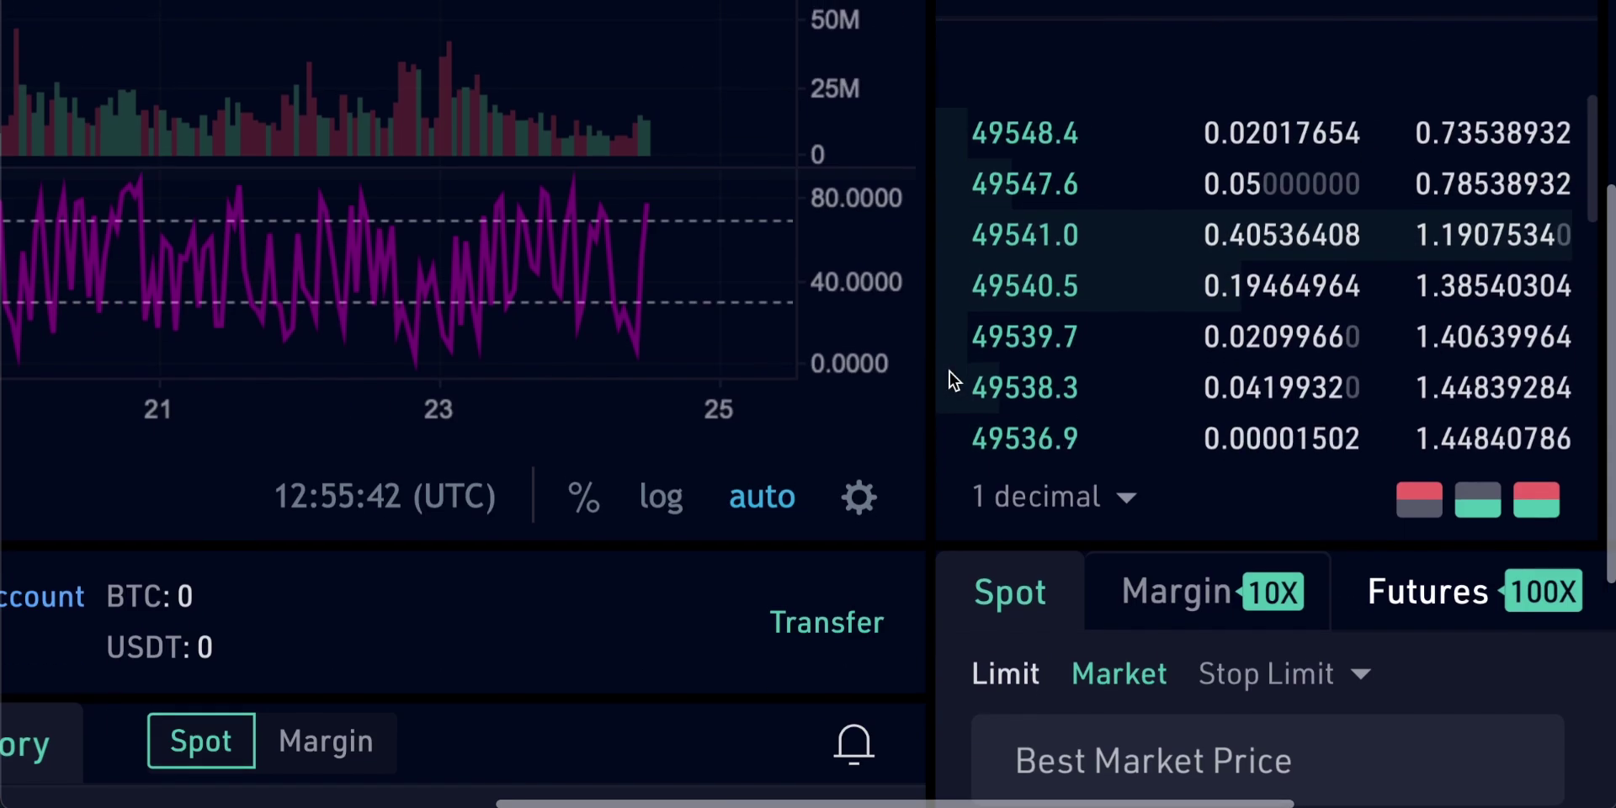
{"action": "mouse_move", "coordinate": [949, 385]}
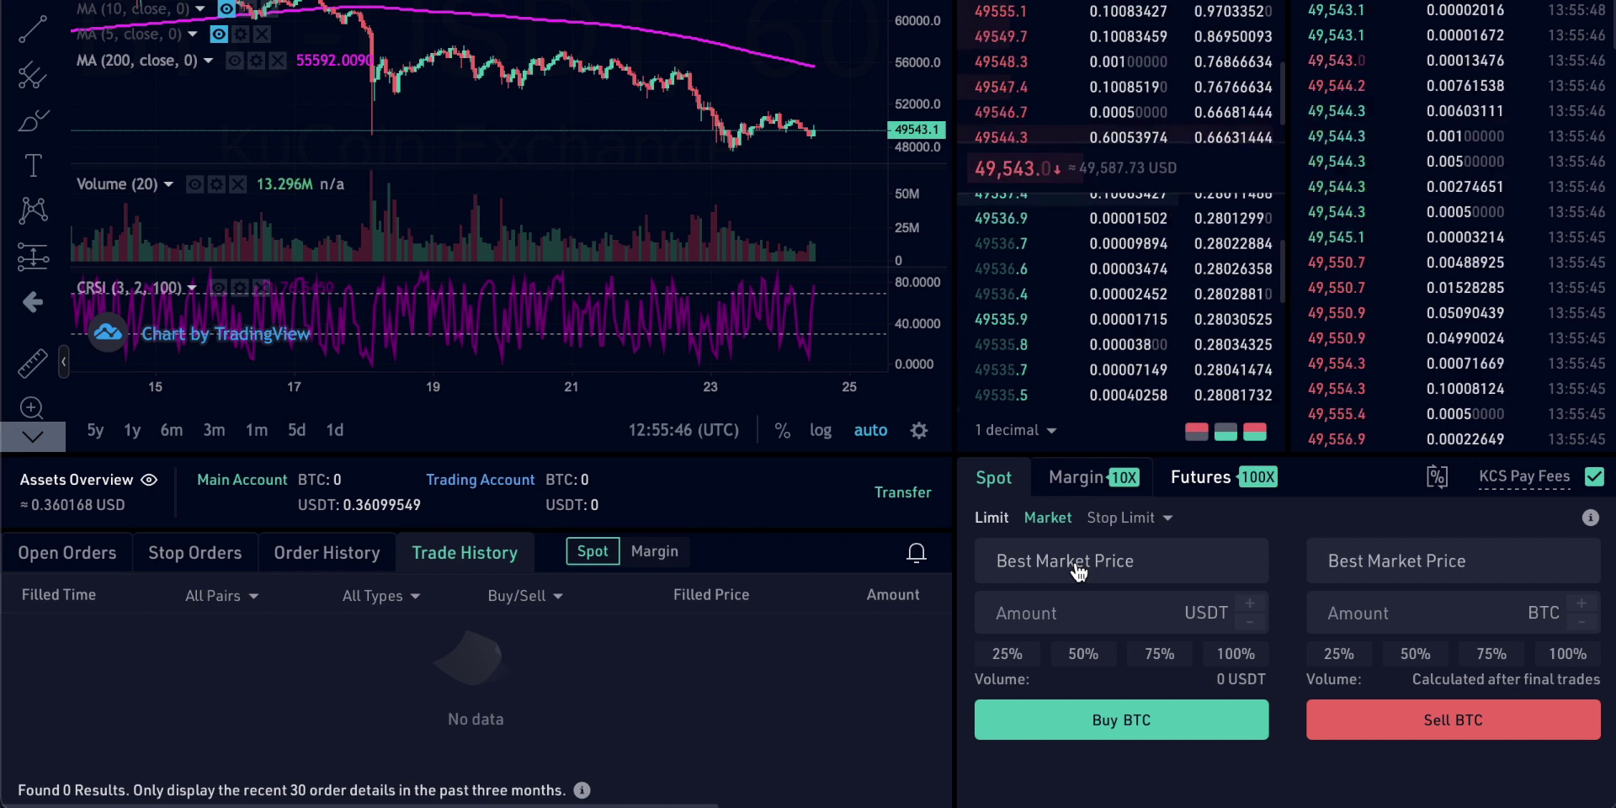
{"action": "left_click", "coordinate": [1059, 613]}
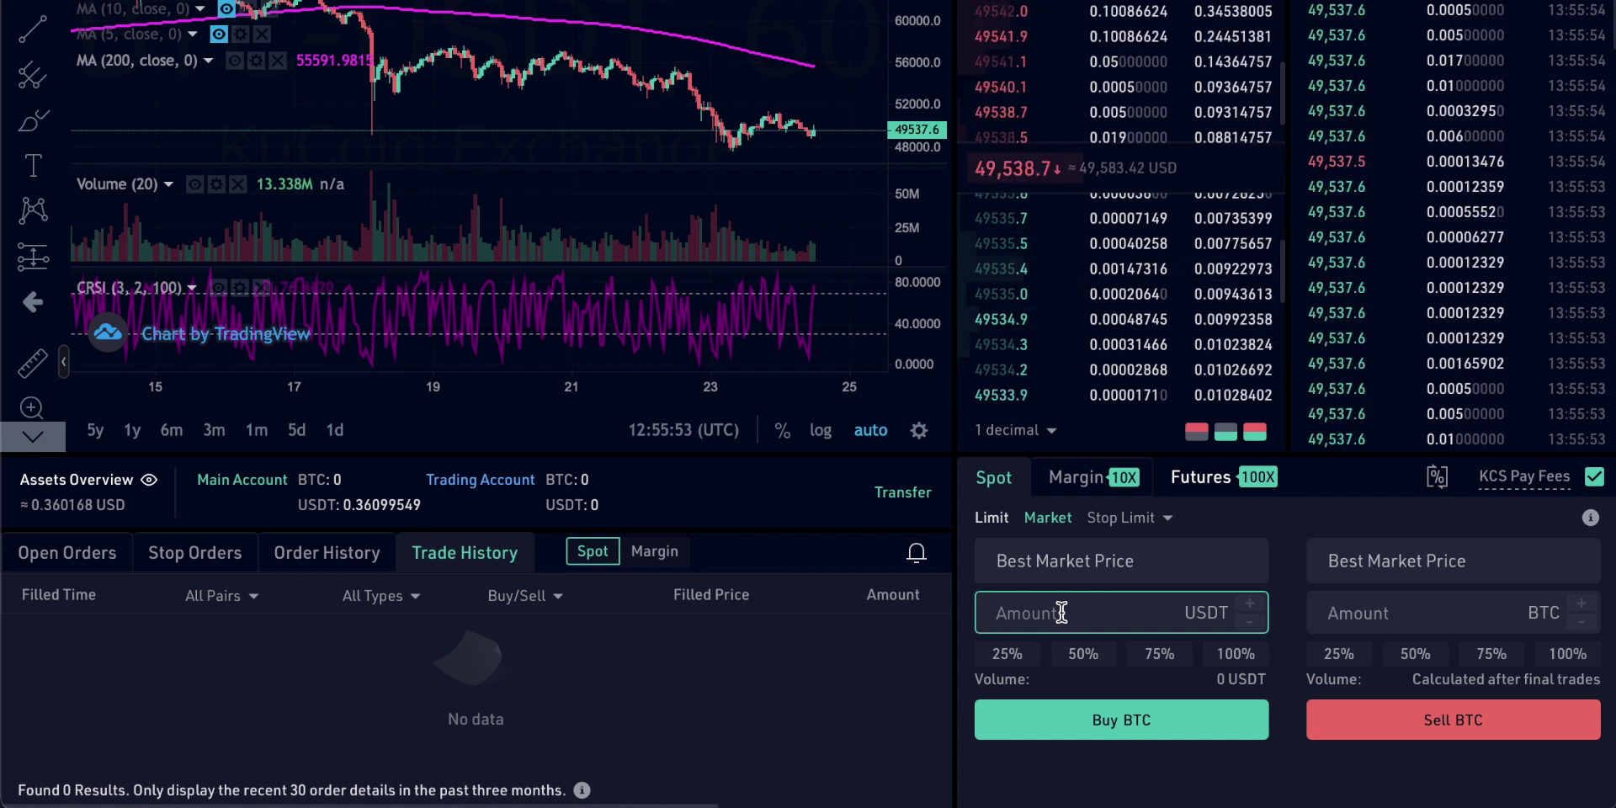
{"action": "left_click", "coordinate": [948, 569]}
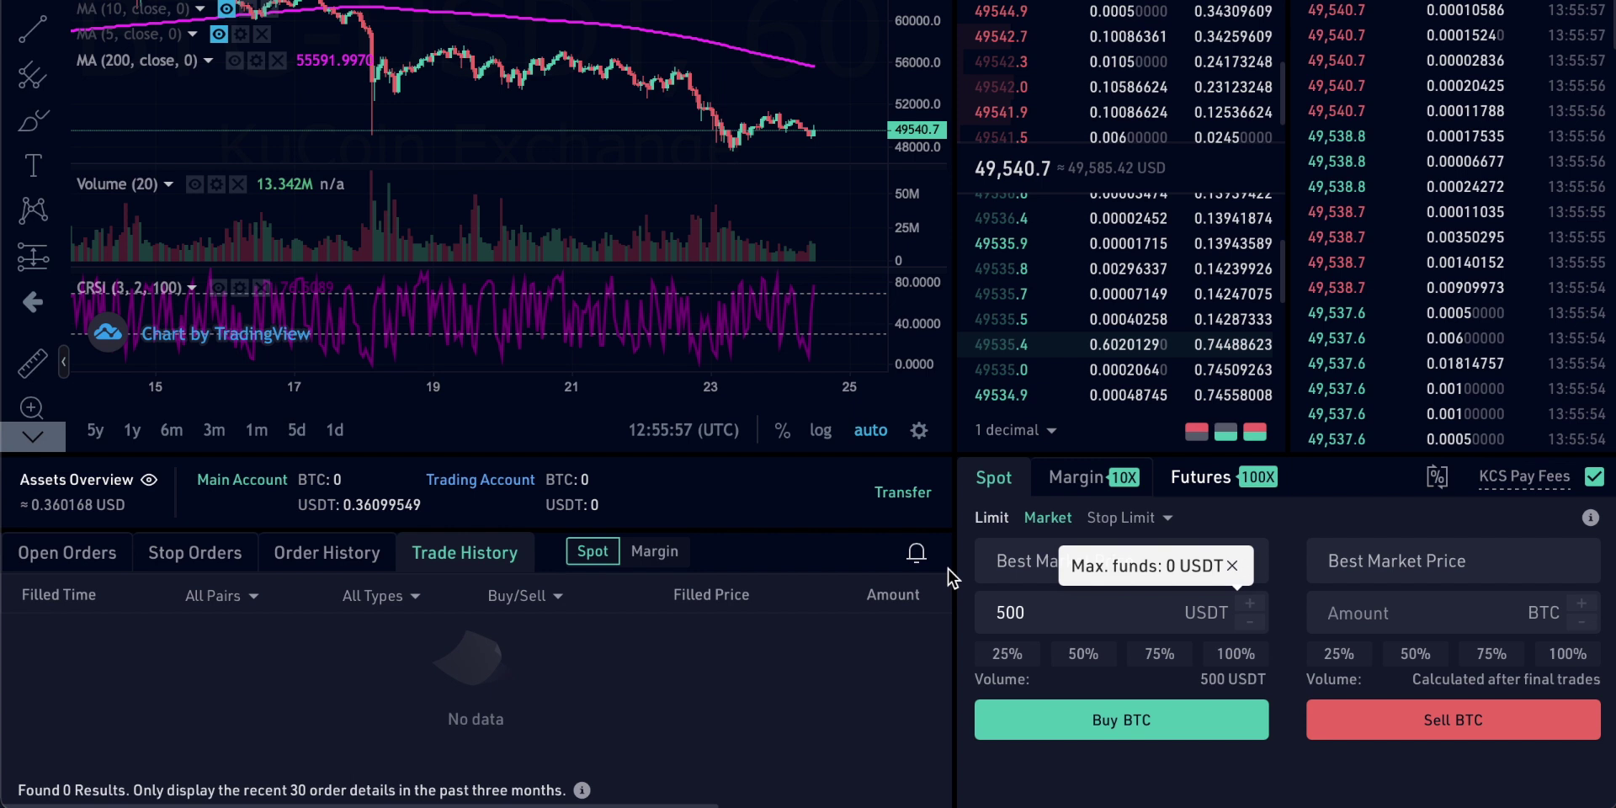
{"action": "left_click", "coordinate": [1232, 566]}
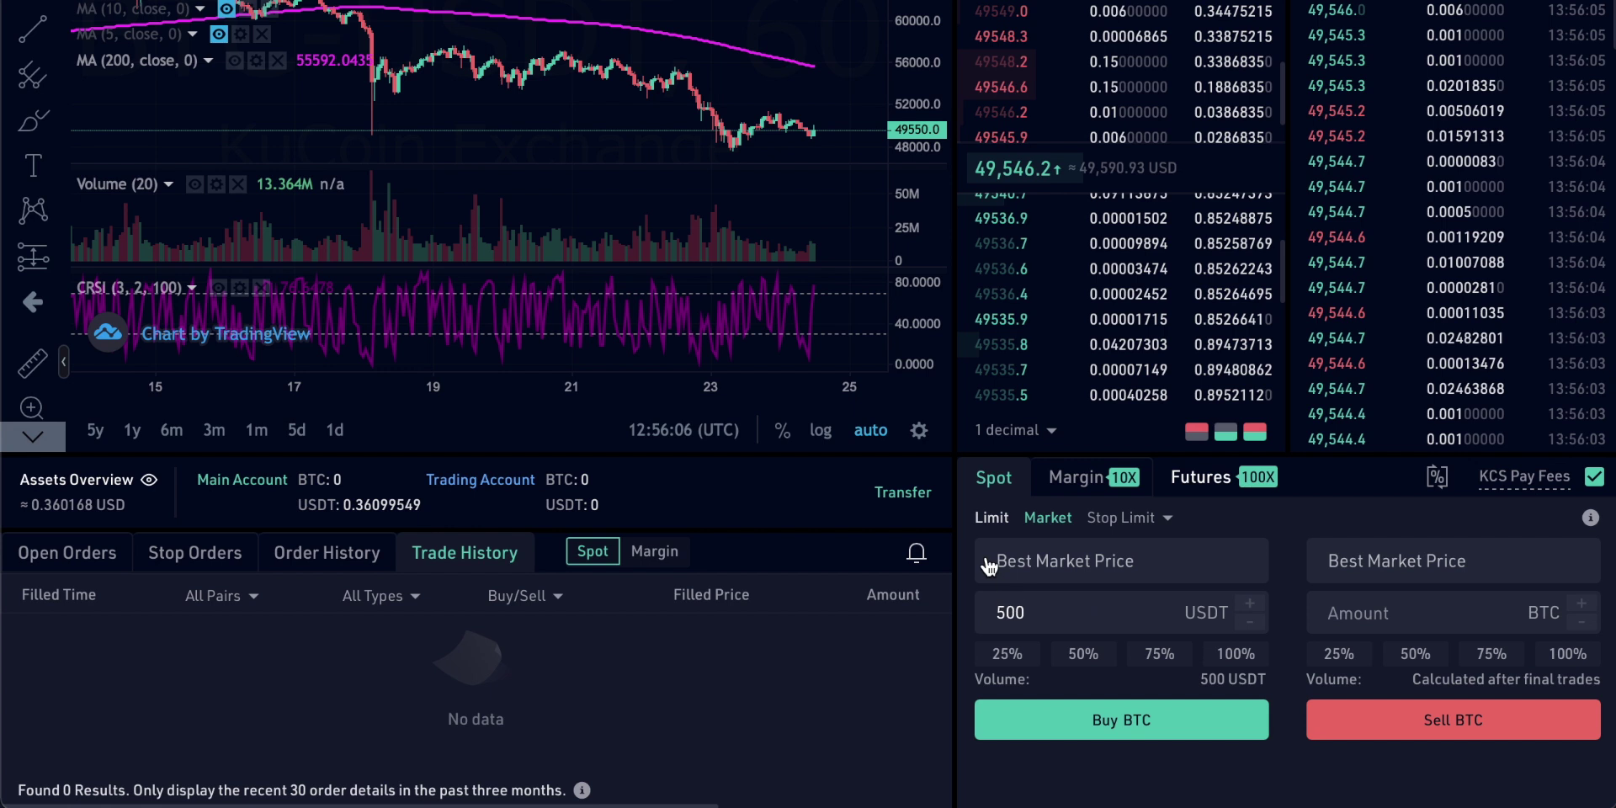
- Try the 50% preset for the market buy amount and re-enter 500 USDT
{"action": "scroll", "coordinate": [968, 556], "scroll_direction": "up", "scroll_amount": 1}
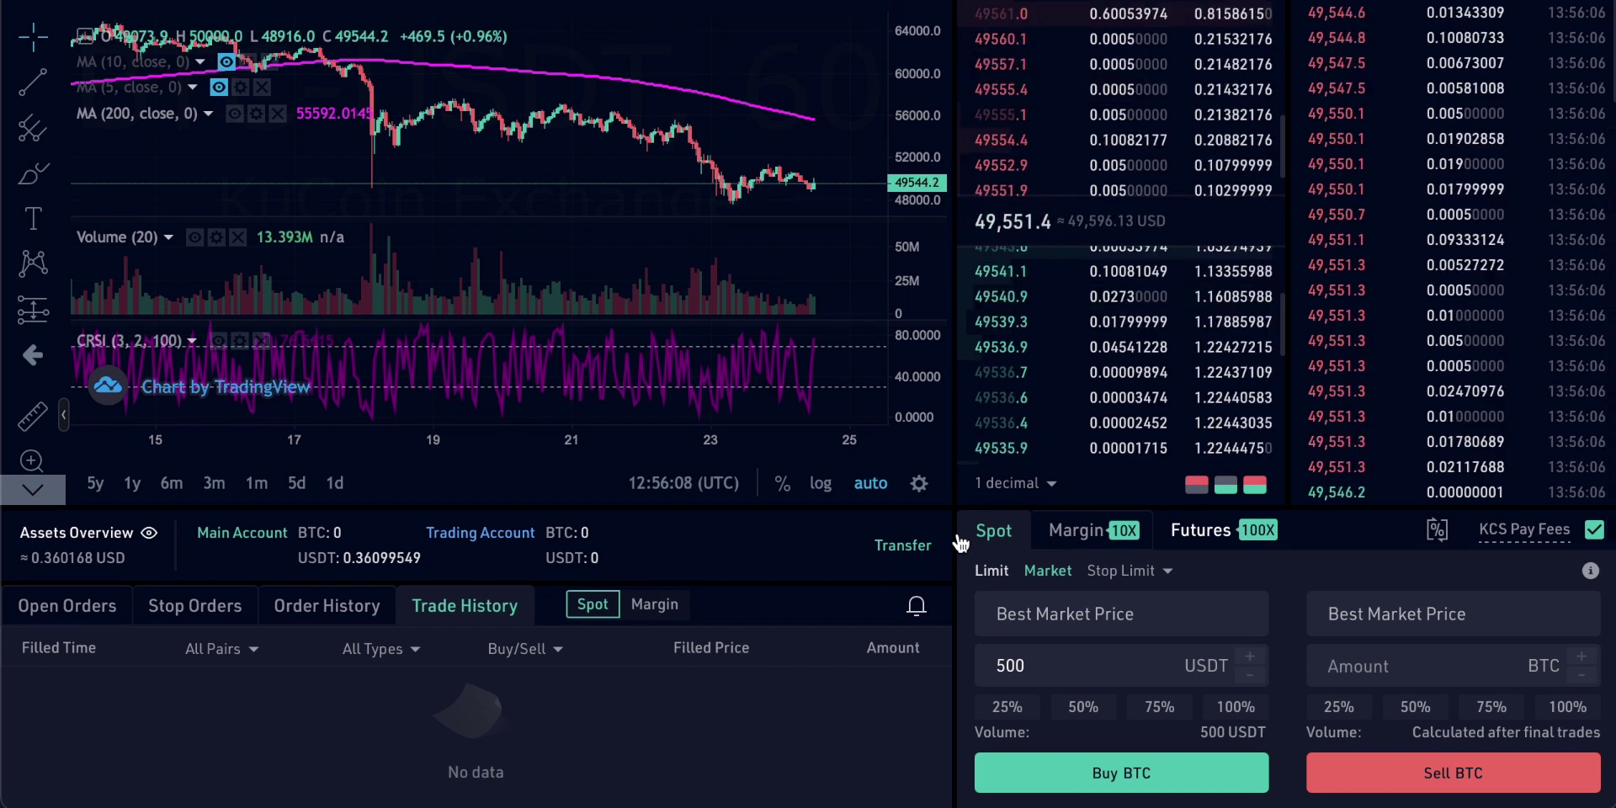
{"action": "scroll", "coordinate": [959, 538], "scroll_direction": "down", "scroll_amount": 1}
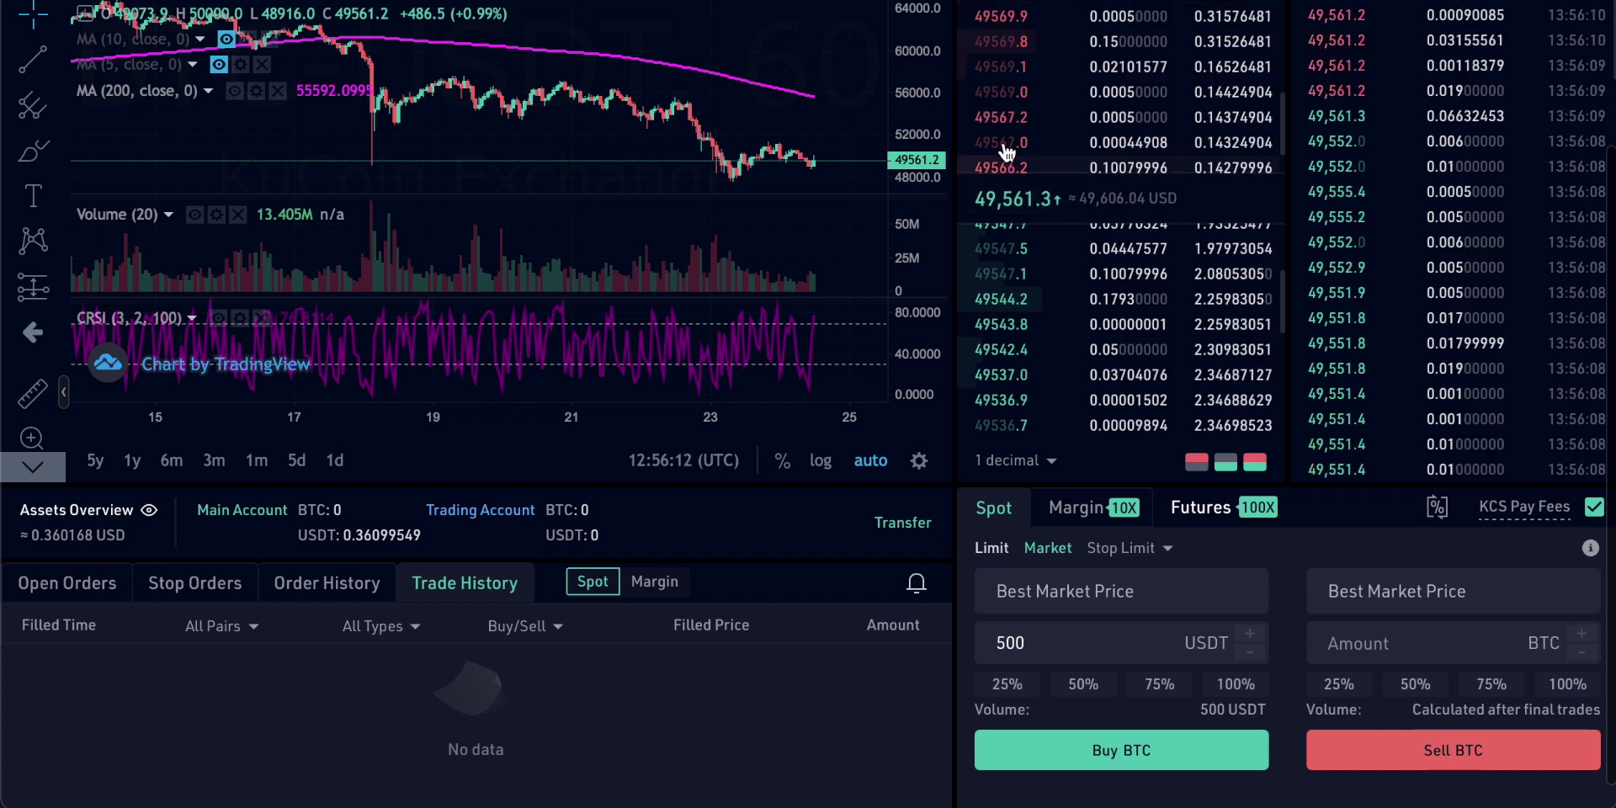
{"action": "scroll", "coordinate": [950, 628], "scroll_direction": "down", "scroll_amount": 1}
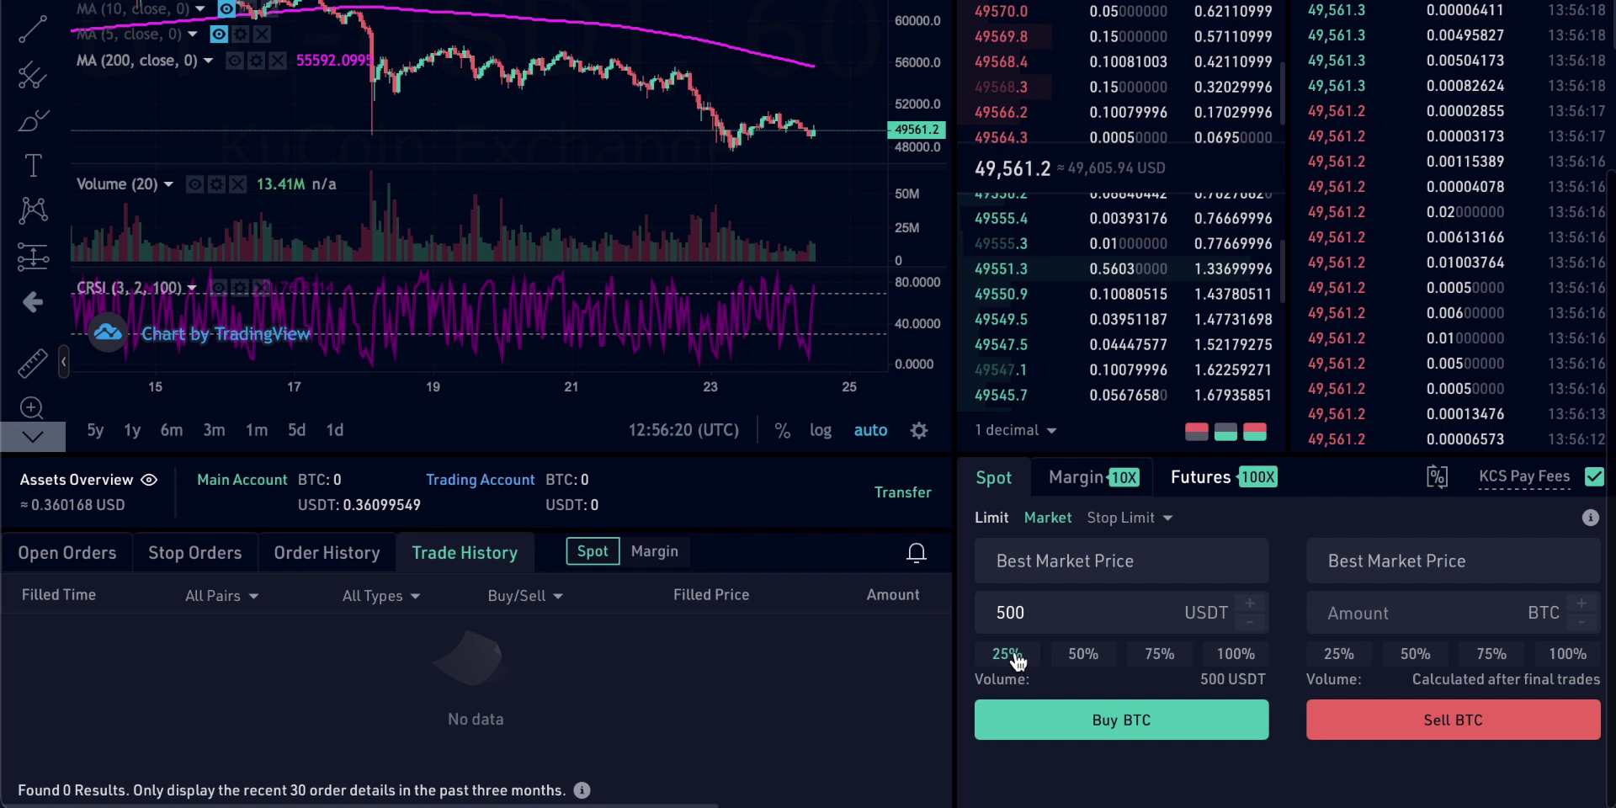
{"action": "left_click", "coordinate": [1086, 656]}
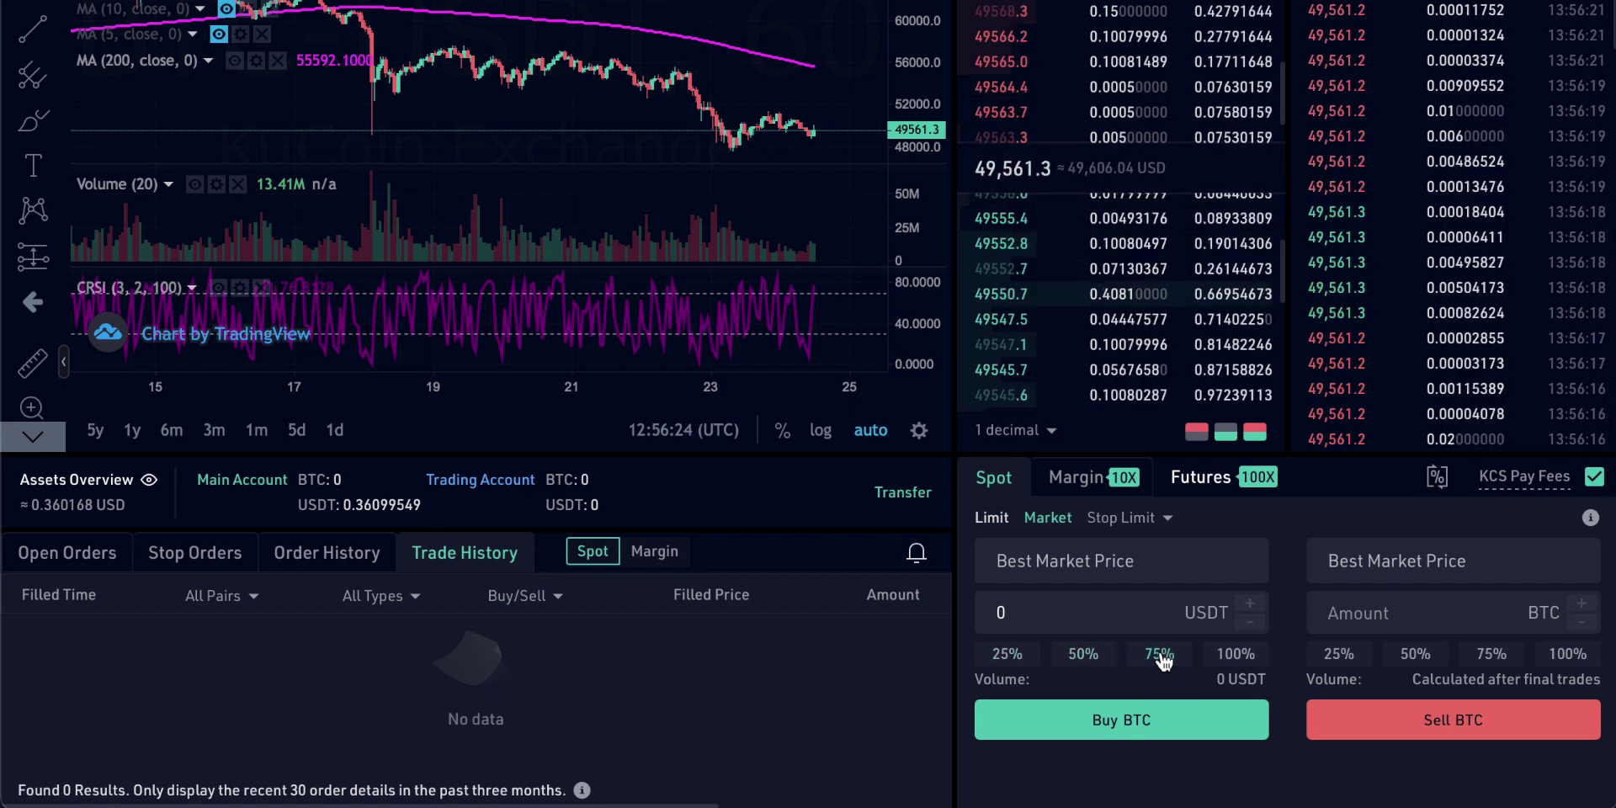
{"action": "left_click", "coordinate": [1036, 613]}
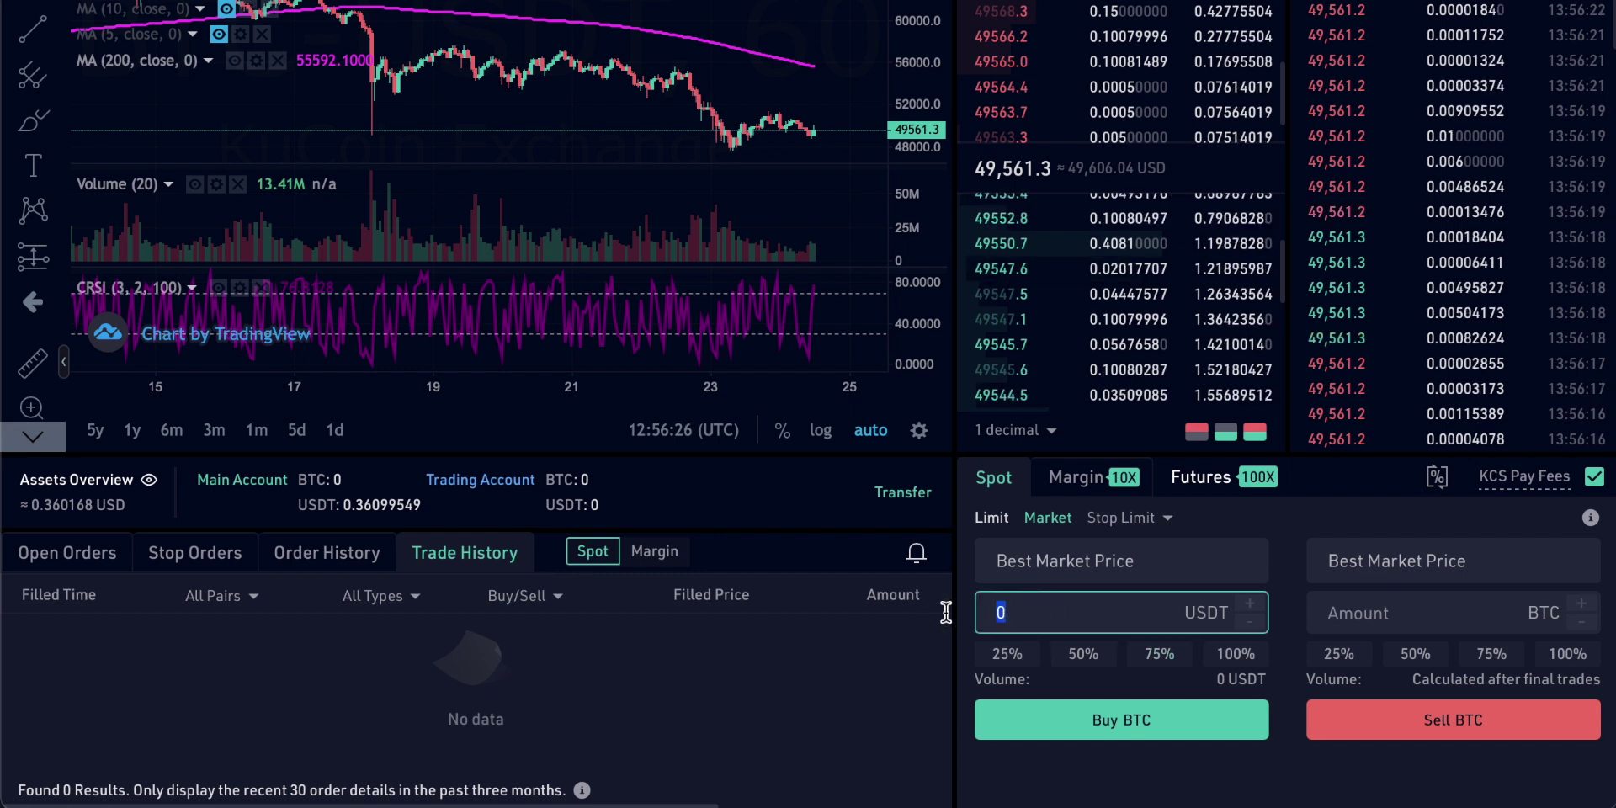
{"action": "type", "text": "500"}
{"action": "left_click", "coordinate": [944, 612]}
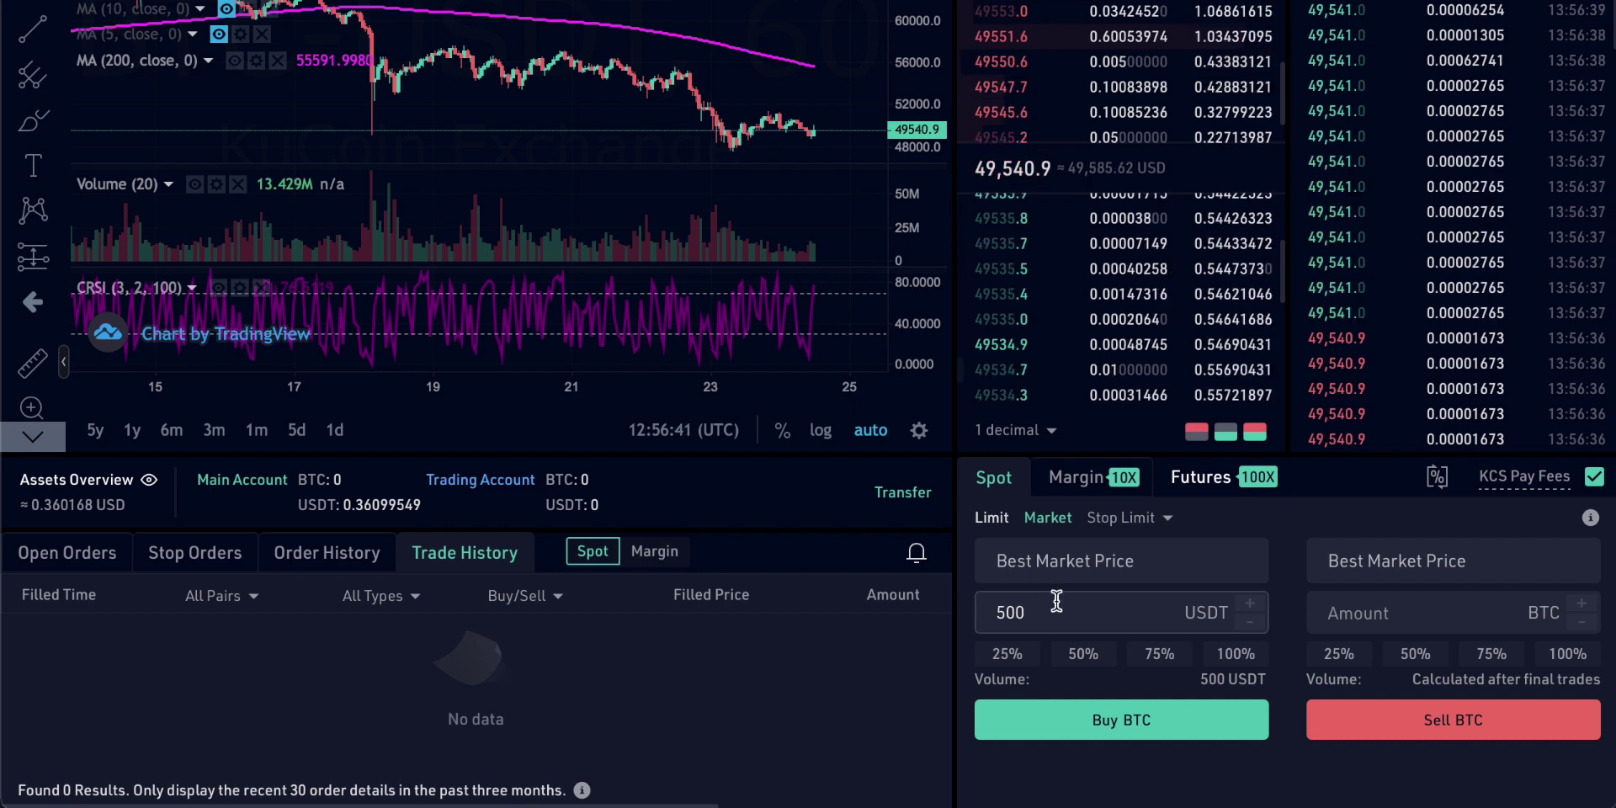
- Check the last traded price in the order book and the spot account's trade history
{"action": "scroll", "coordinate": [971, 497], "scroll_direction": "up", "scroll_amount": 1}
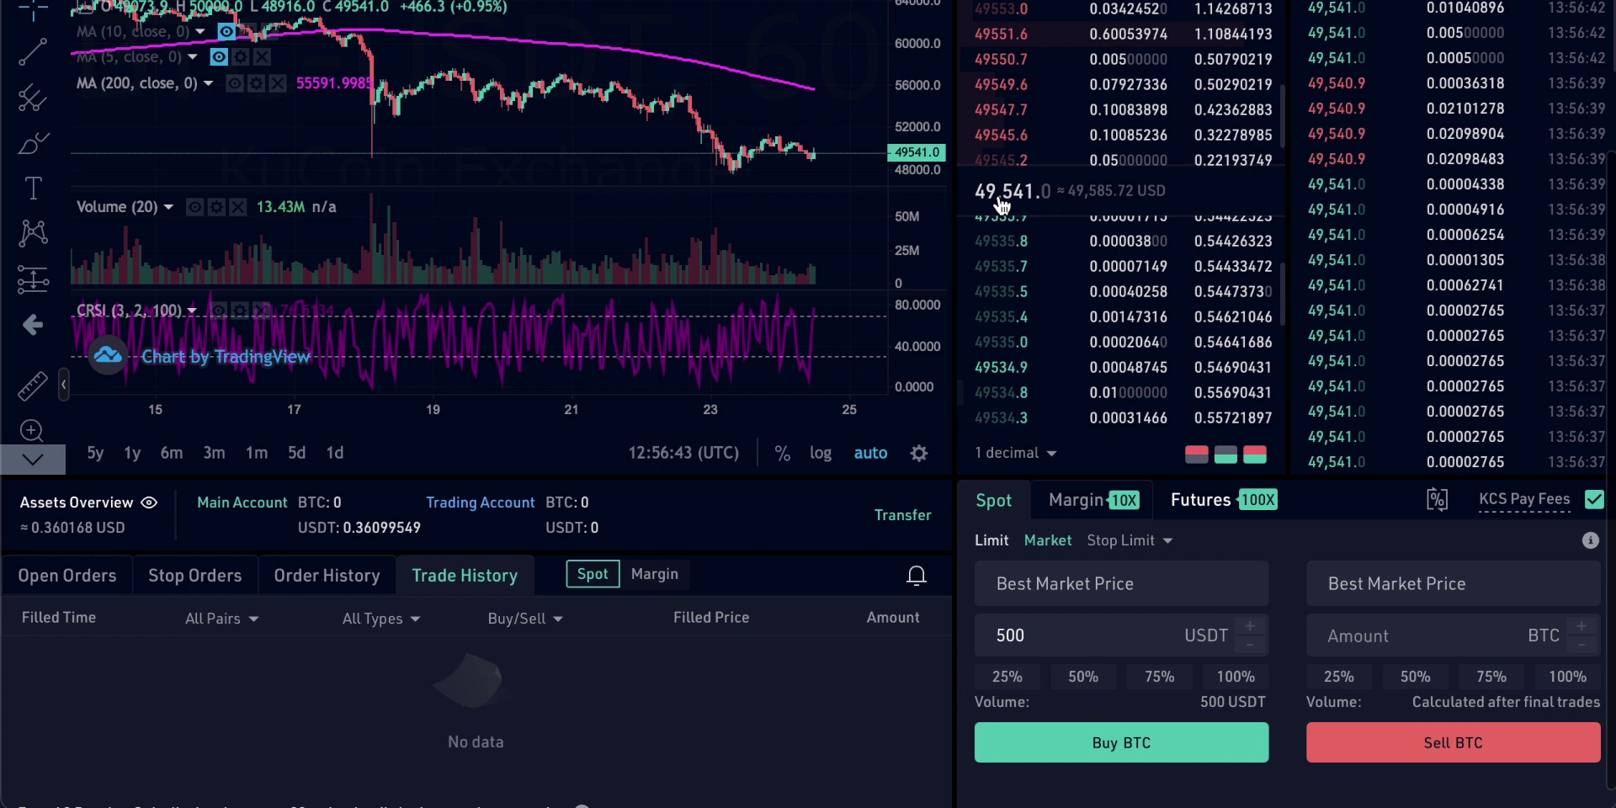
{"action": "mouse_move", "coordinate": [1000, 266]}
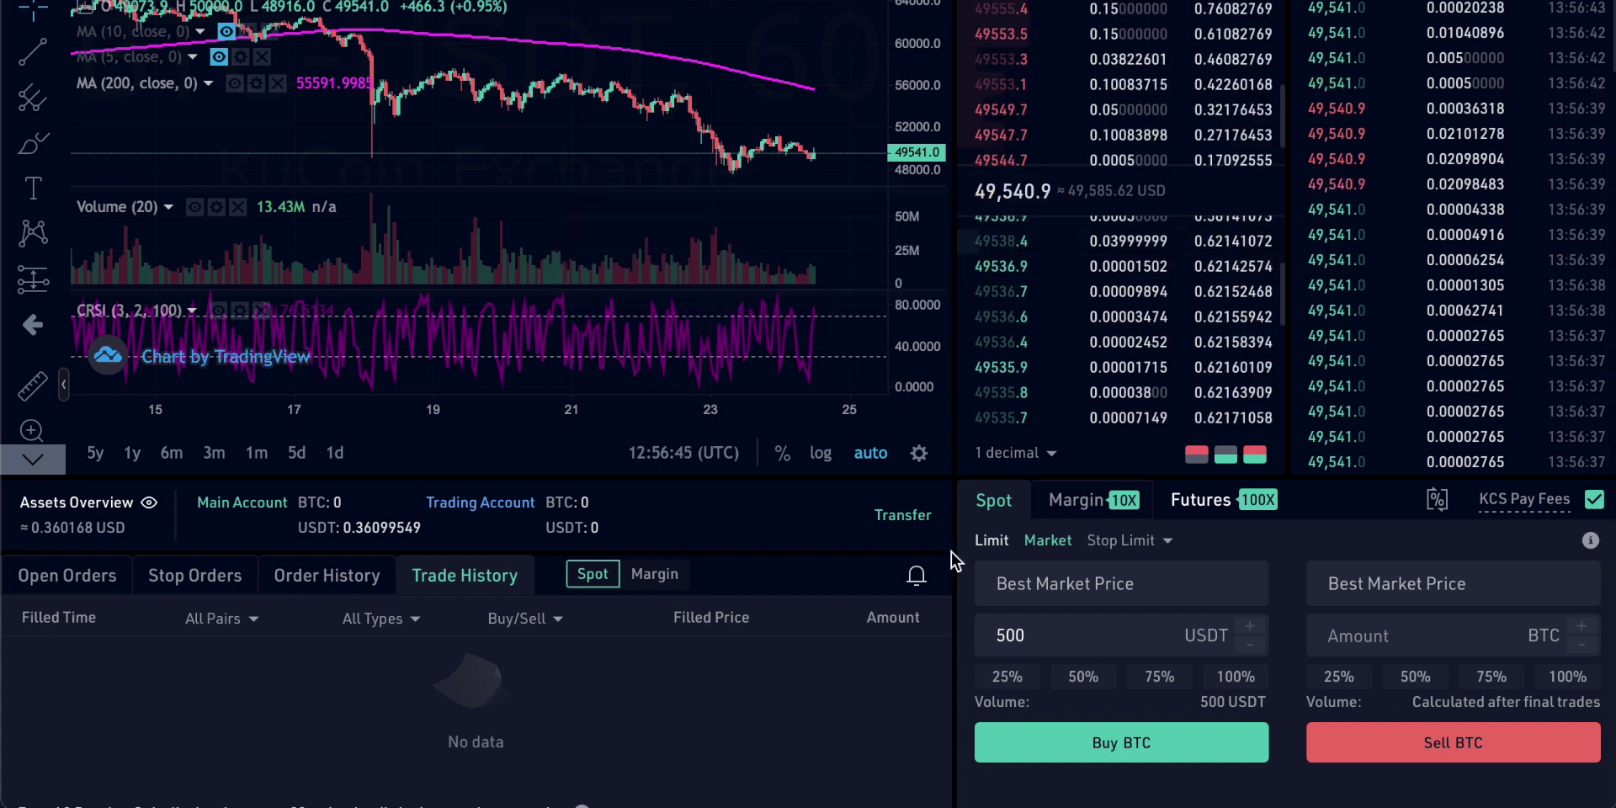
{"action": "scroll", "coordinate": [953, 553], "scroll_direction": "down", "scroll_amount": 1}
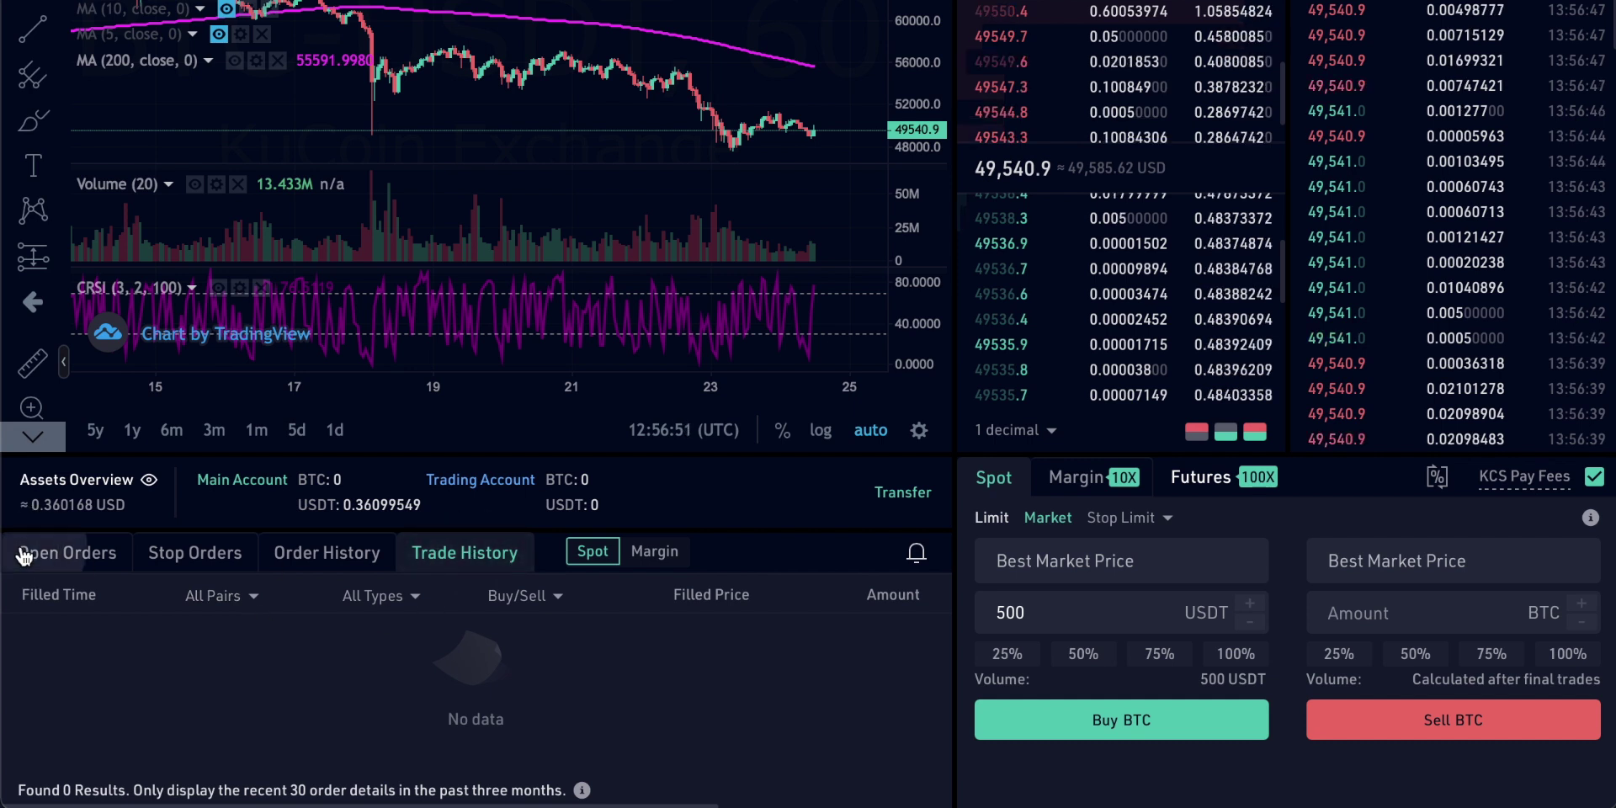
{"action": "left_click", "coordinate": [447, 555]}
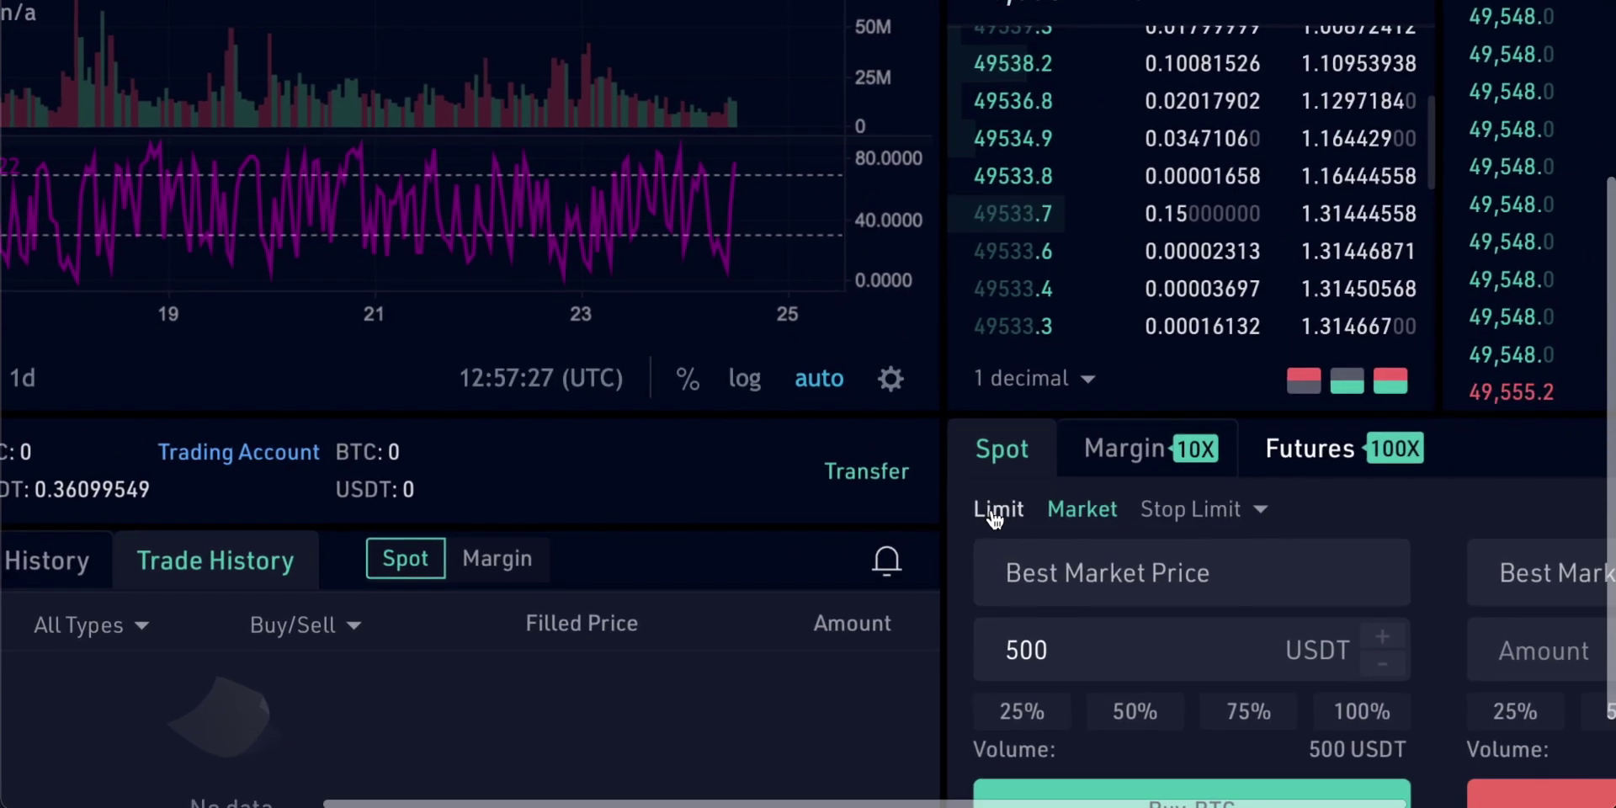
- Switch the spot order form to Limit orders, fill in the price 49543.1 from the order book's buy orders and dismiss the buy size hint
{"action": "left_click", "coordinate": [997, 509]}
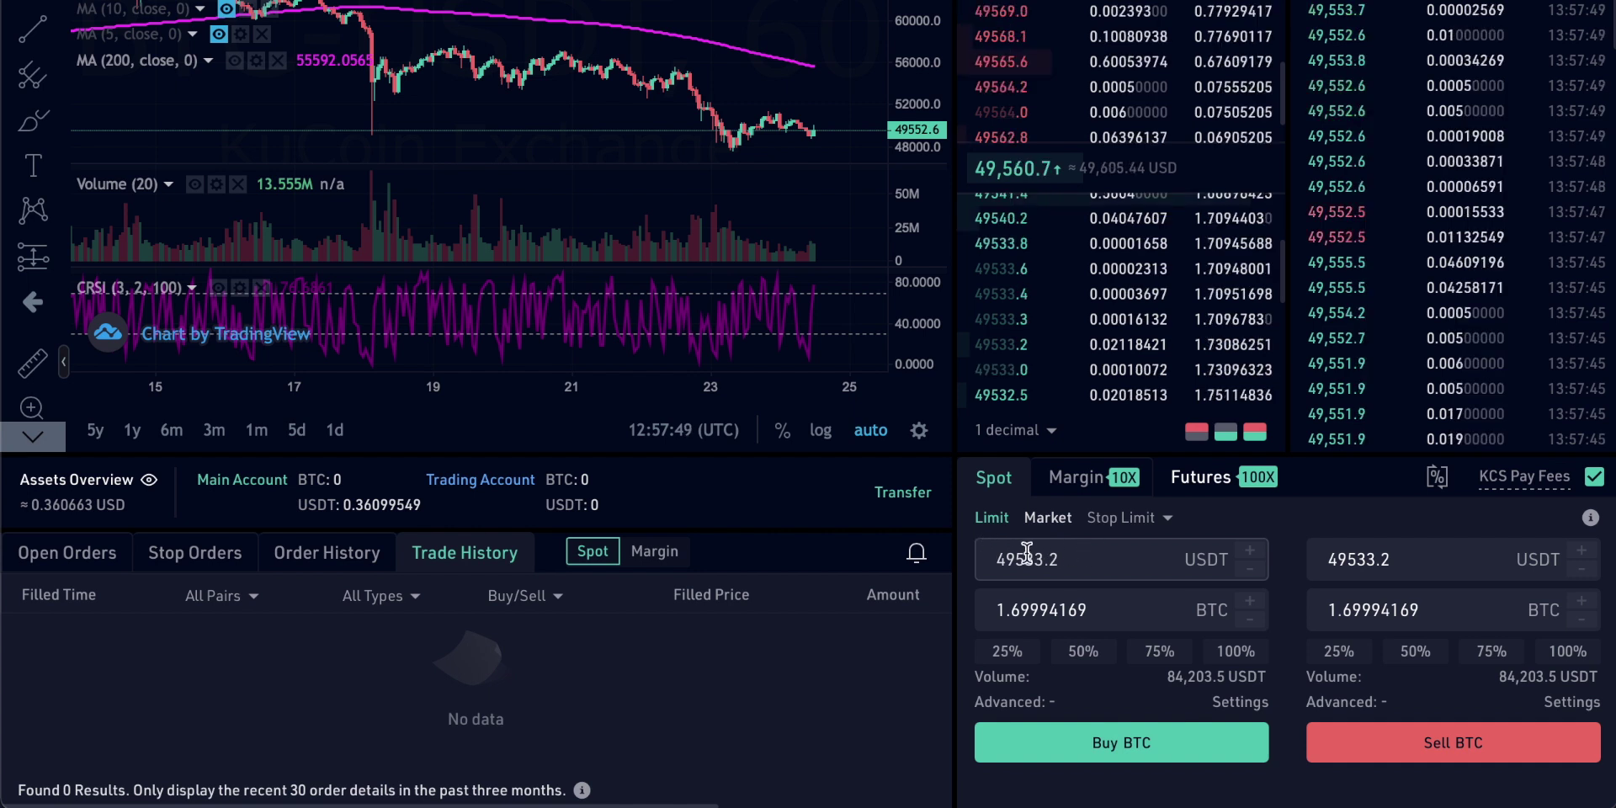
{"action": "mouse_move", "coordinate": [1013, 397]}
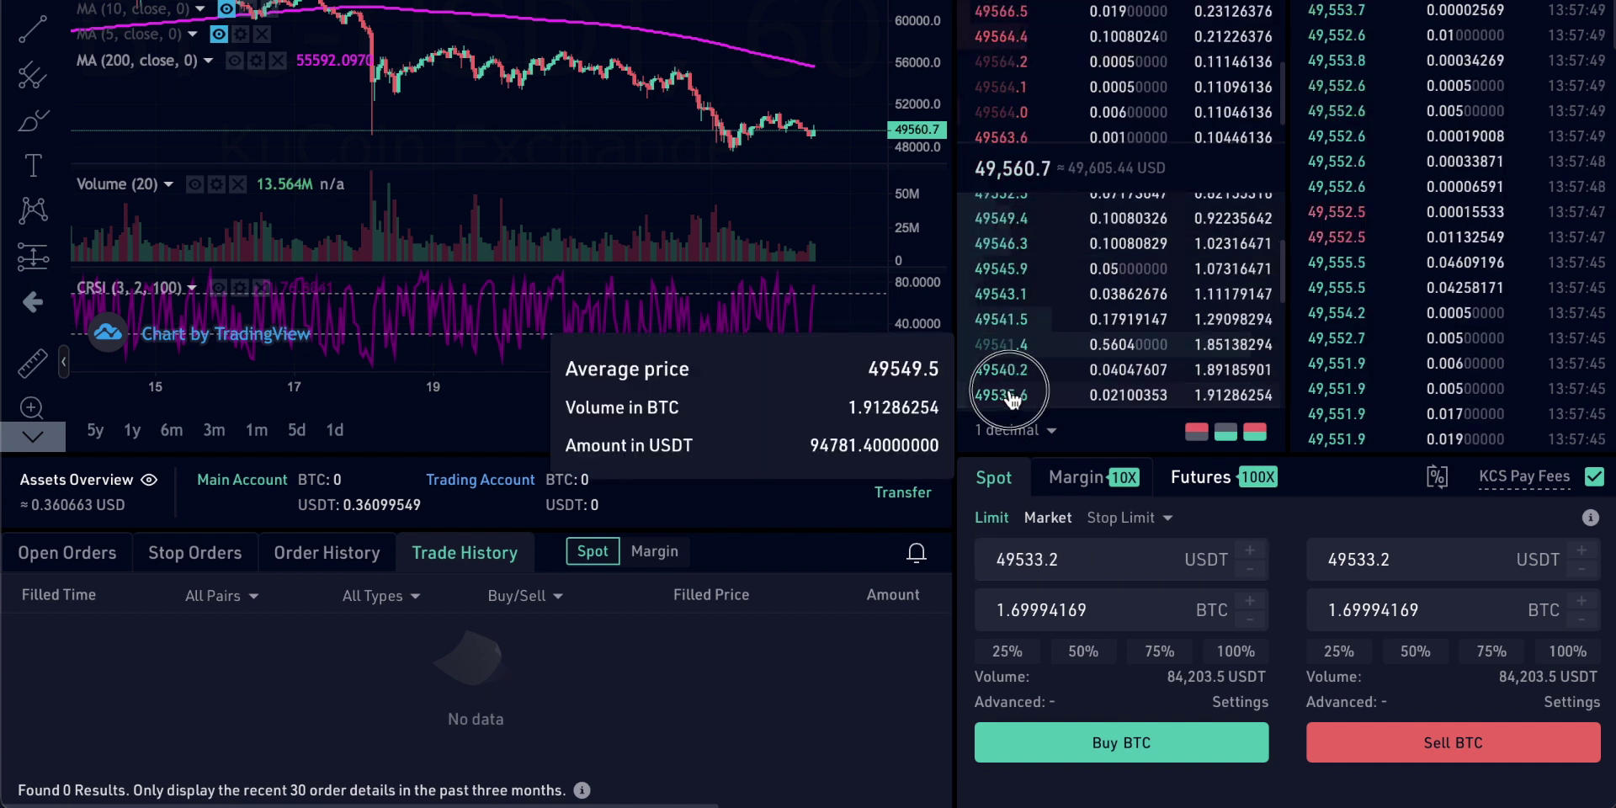
{"action": "left_click", "coordinate": [1012, 398]}
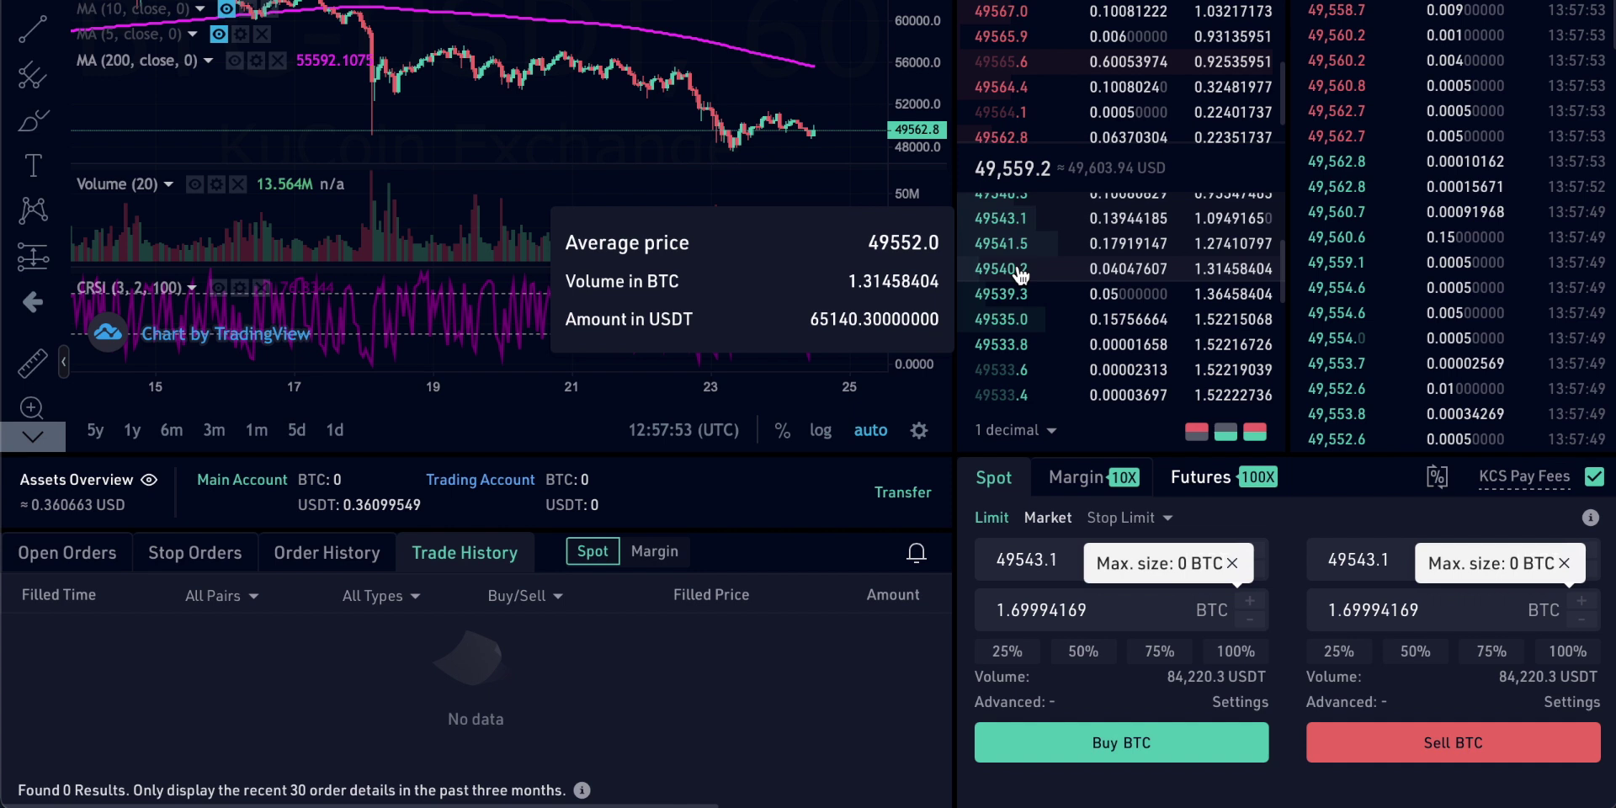
{"action": "left_click", "coordinate": [1233, 565]}
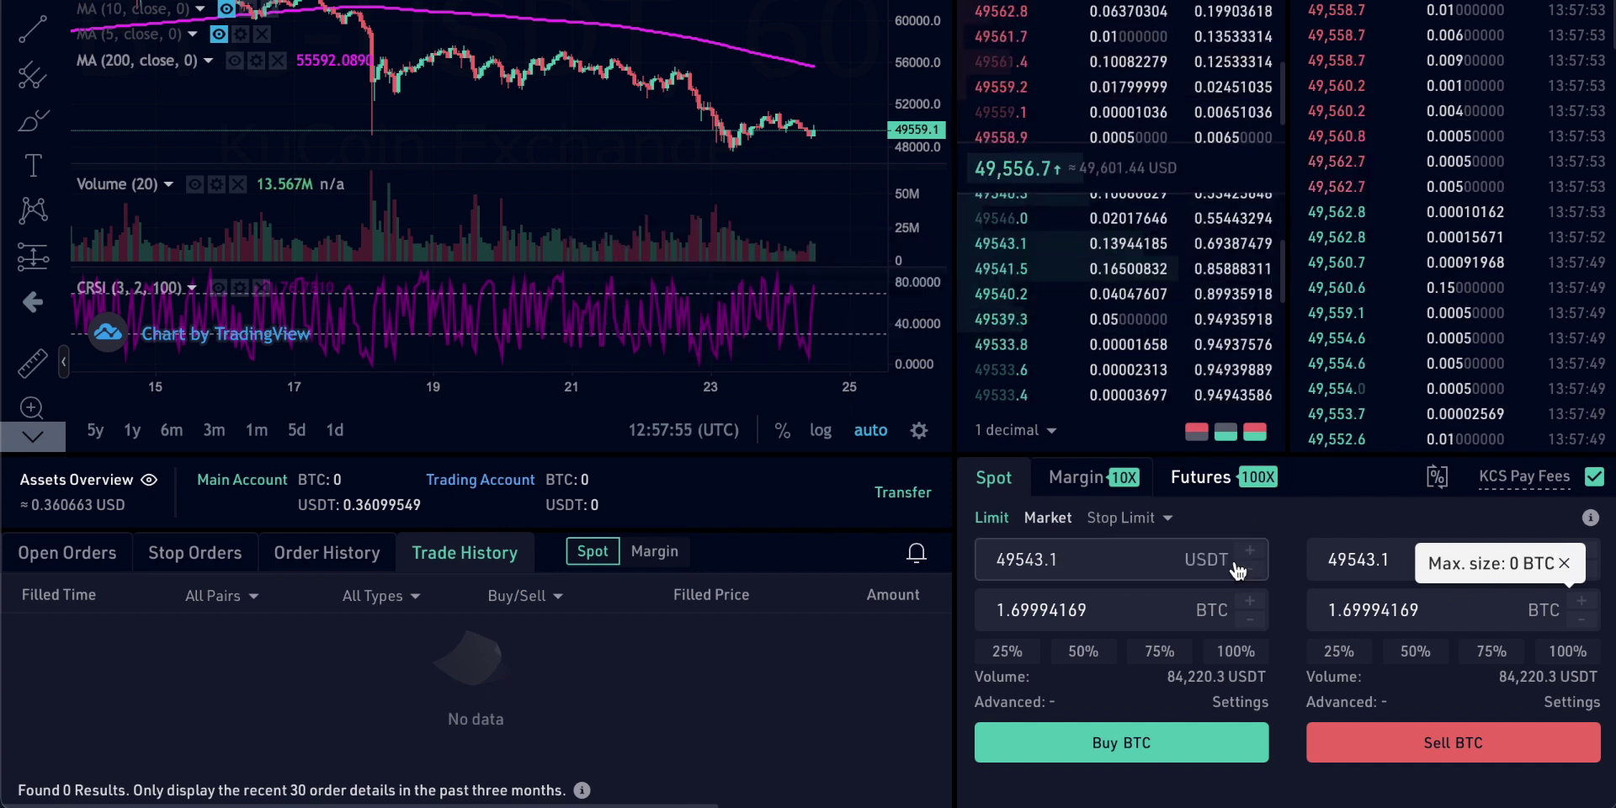
{"action": "mouse_move", "coordinate": [1021, 394]}
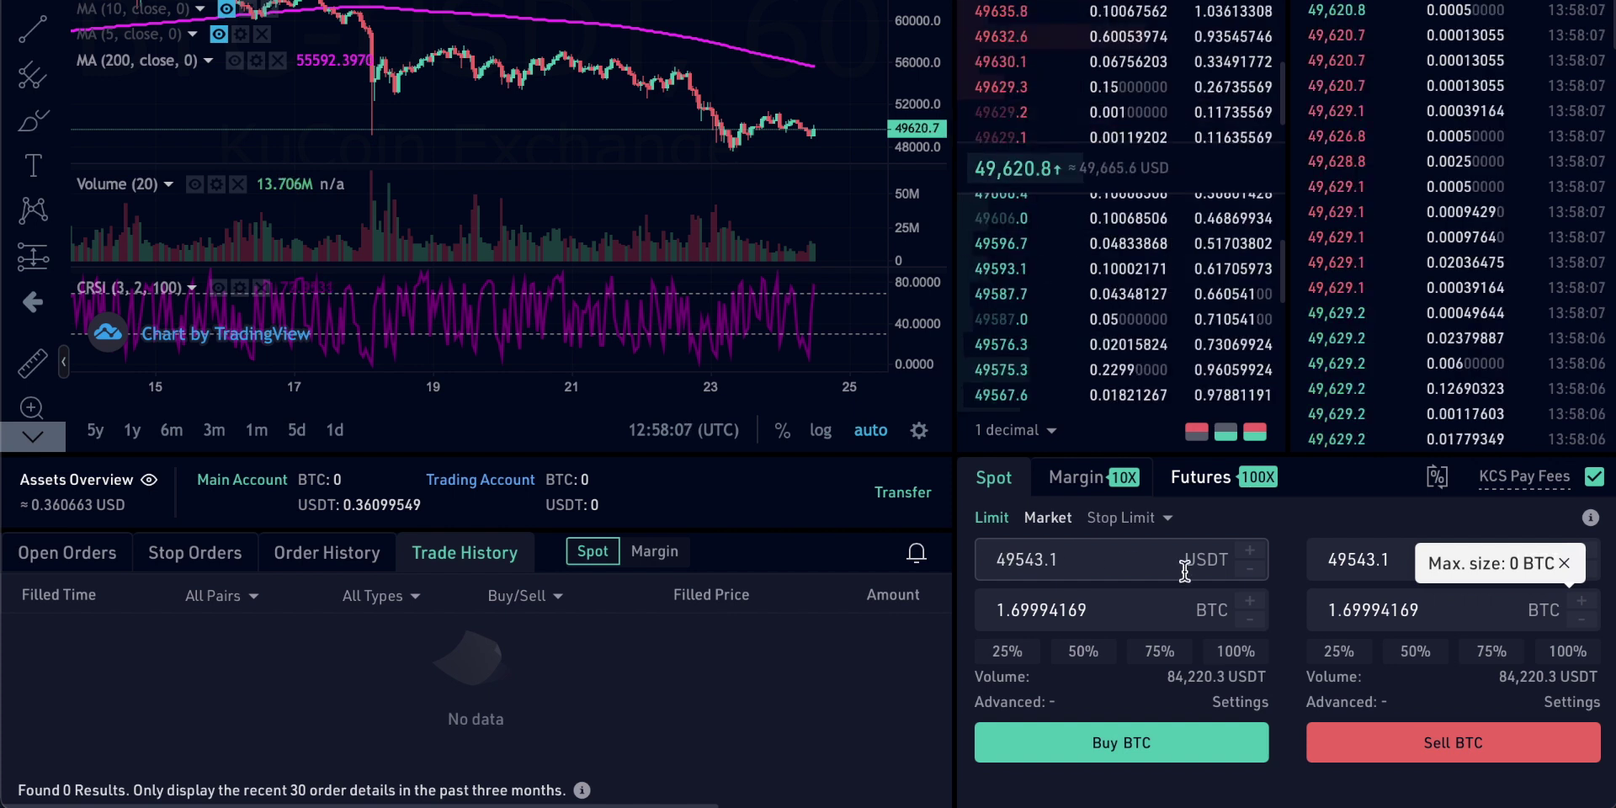
- Set the limit buy order's price to 45000 USDT and its amount to 0.5 BTC
{"action": "left_click", "coordinate": [1091, 557]}
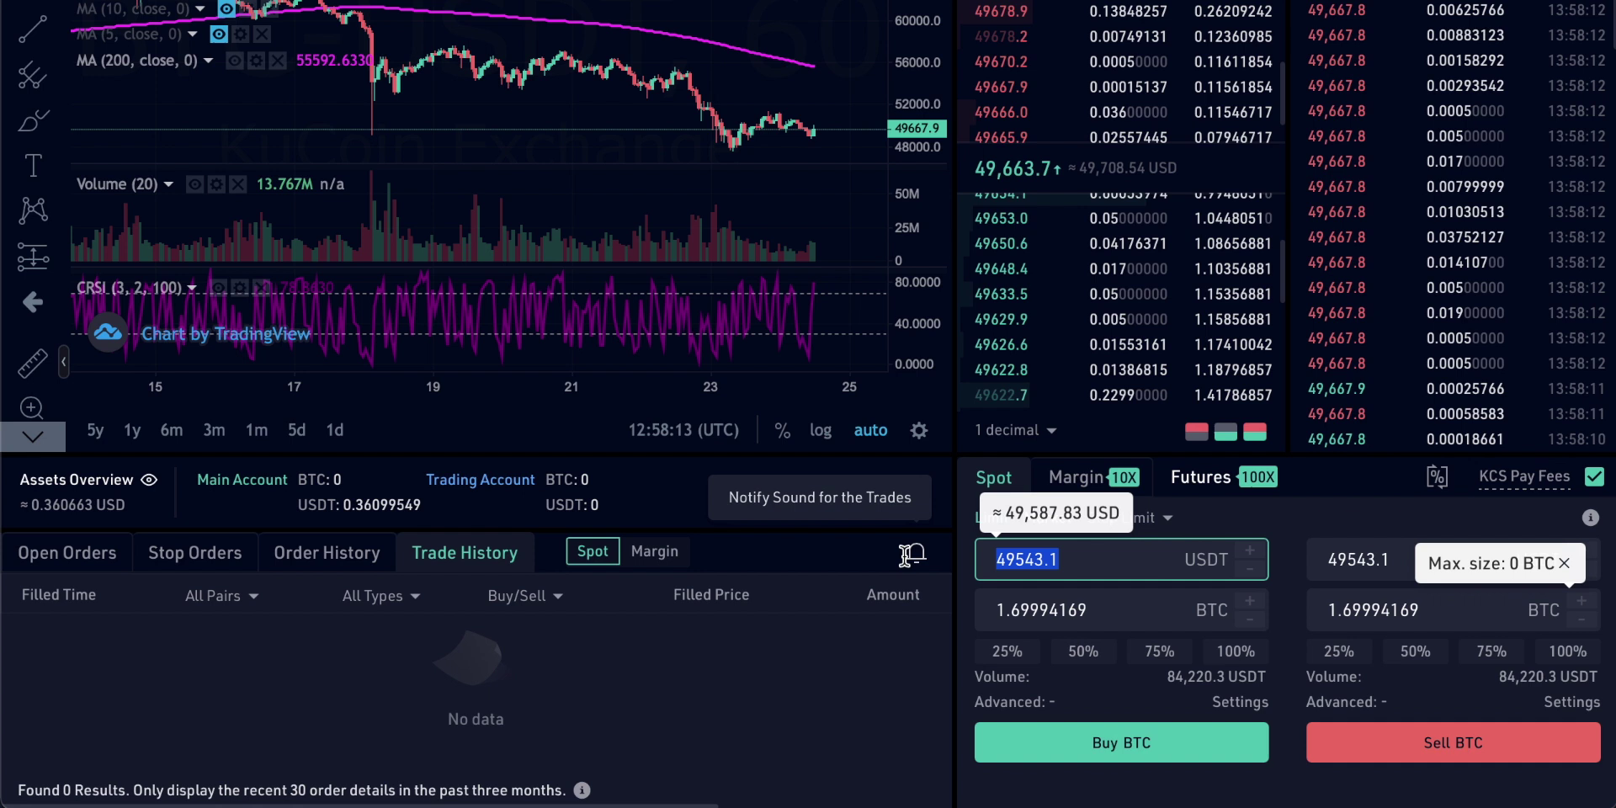
{"action": "type", "text": "45000"}
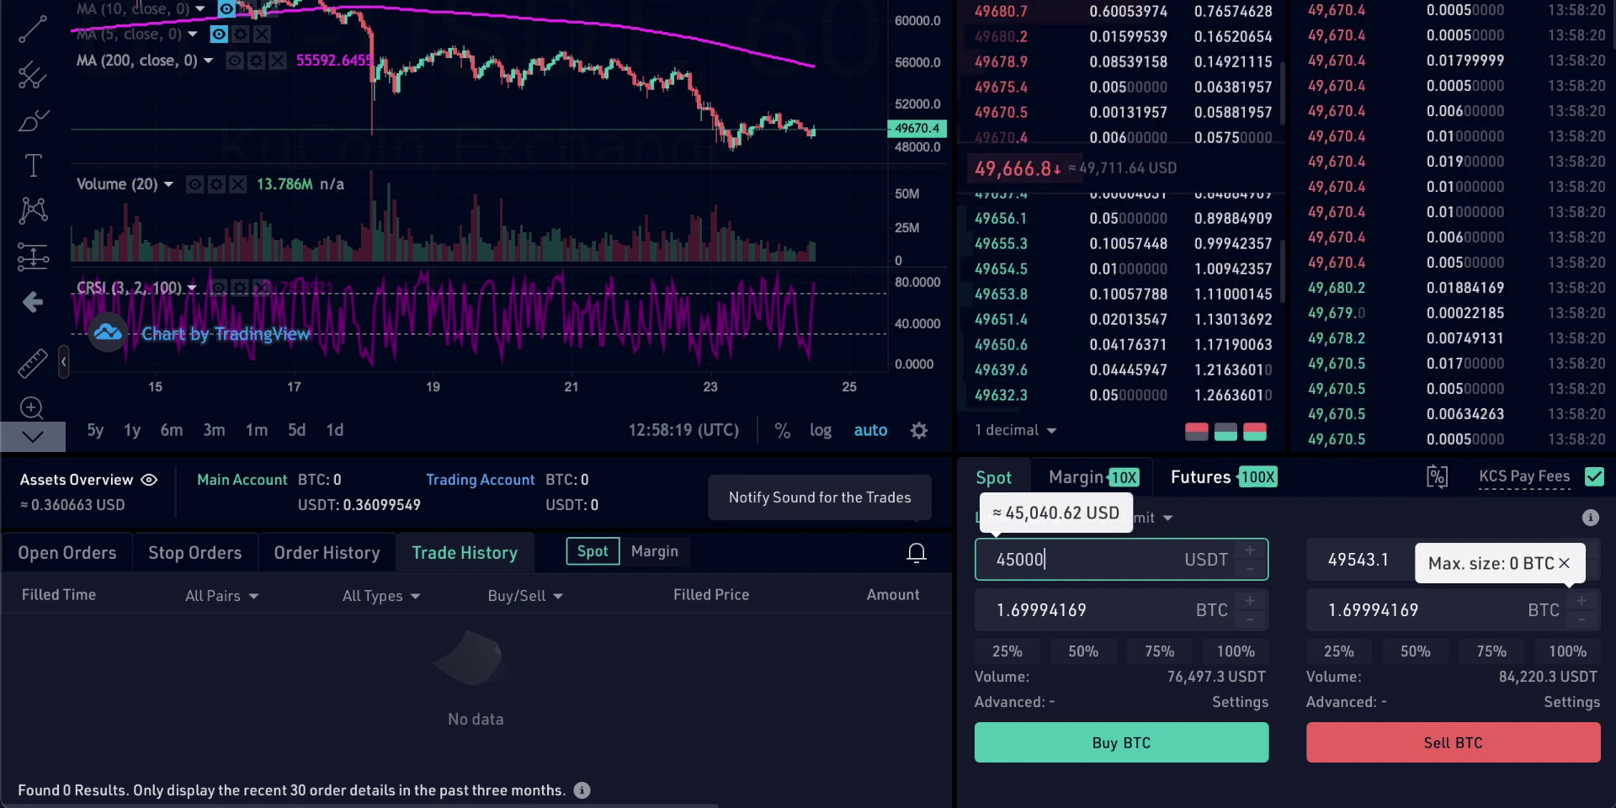
{"action": "left_click", "coordinate": [1100, 606]}
{"action": "type", "text": "0.5"}
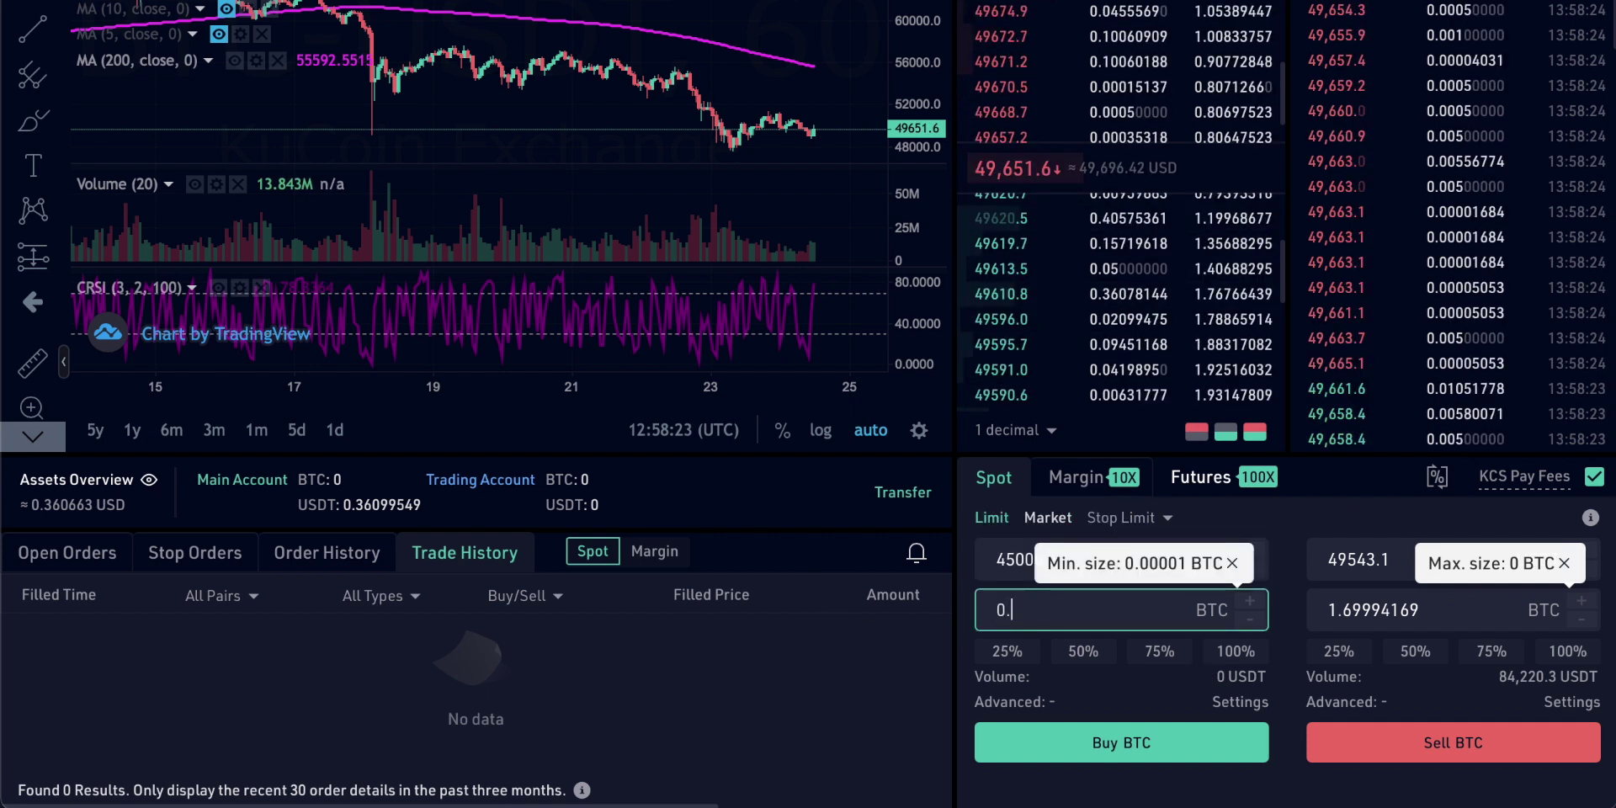
{"action": "left_click", "coordinate": [968, 526]}
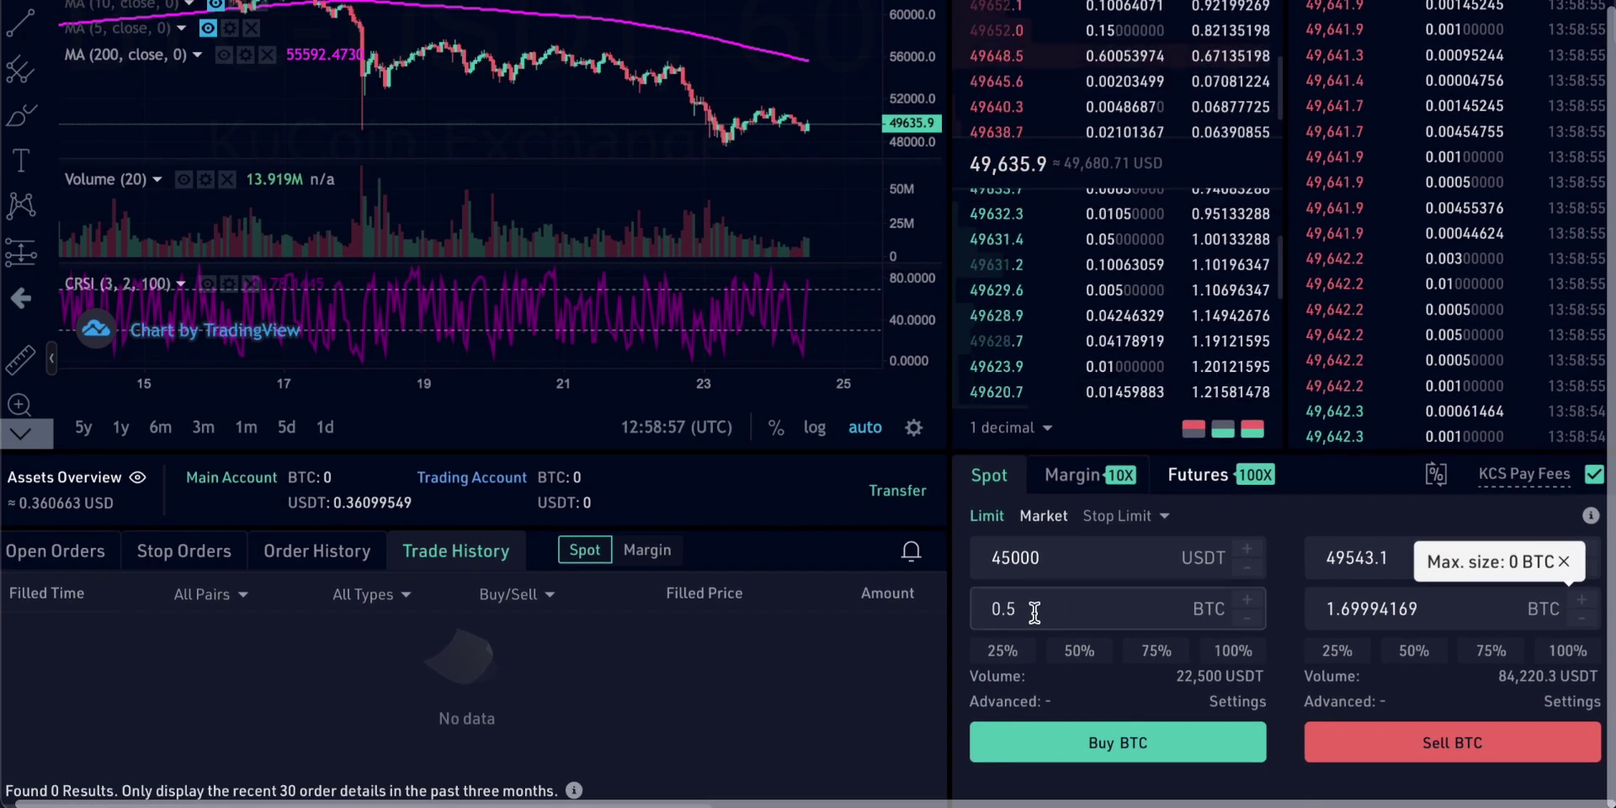
- Review the limit buy order's price and amount and display the spot account's open orders
{"action": "left_click", "coordinate": [1067, 552]}
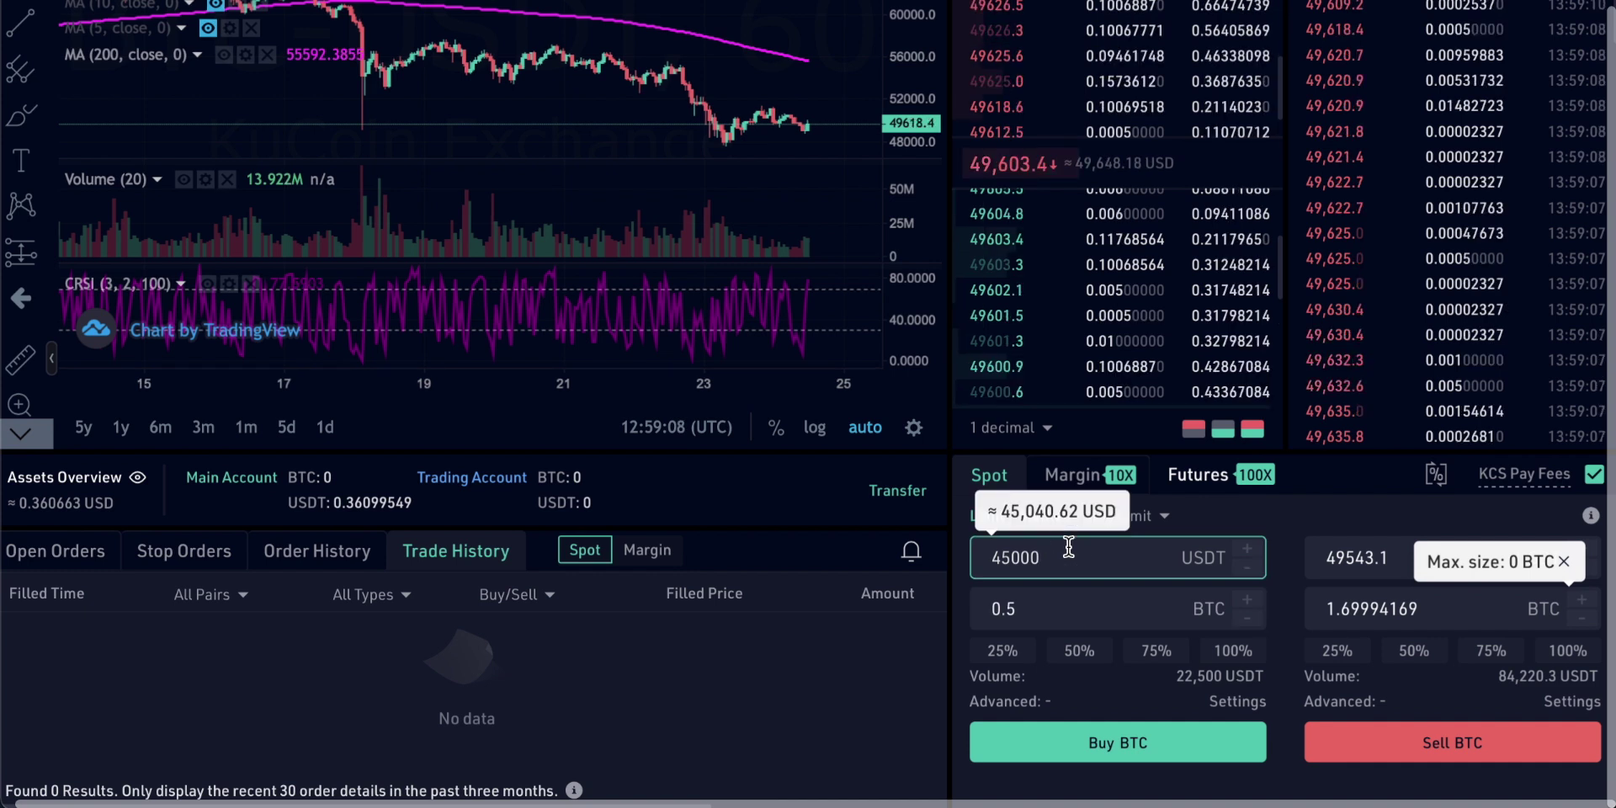
{"action": "left_click", "coordinate": [973, 621]}
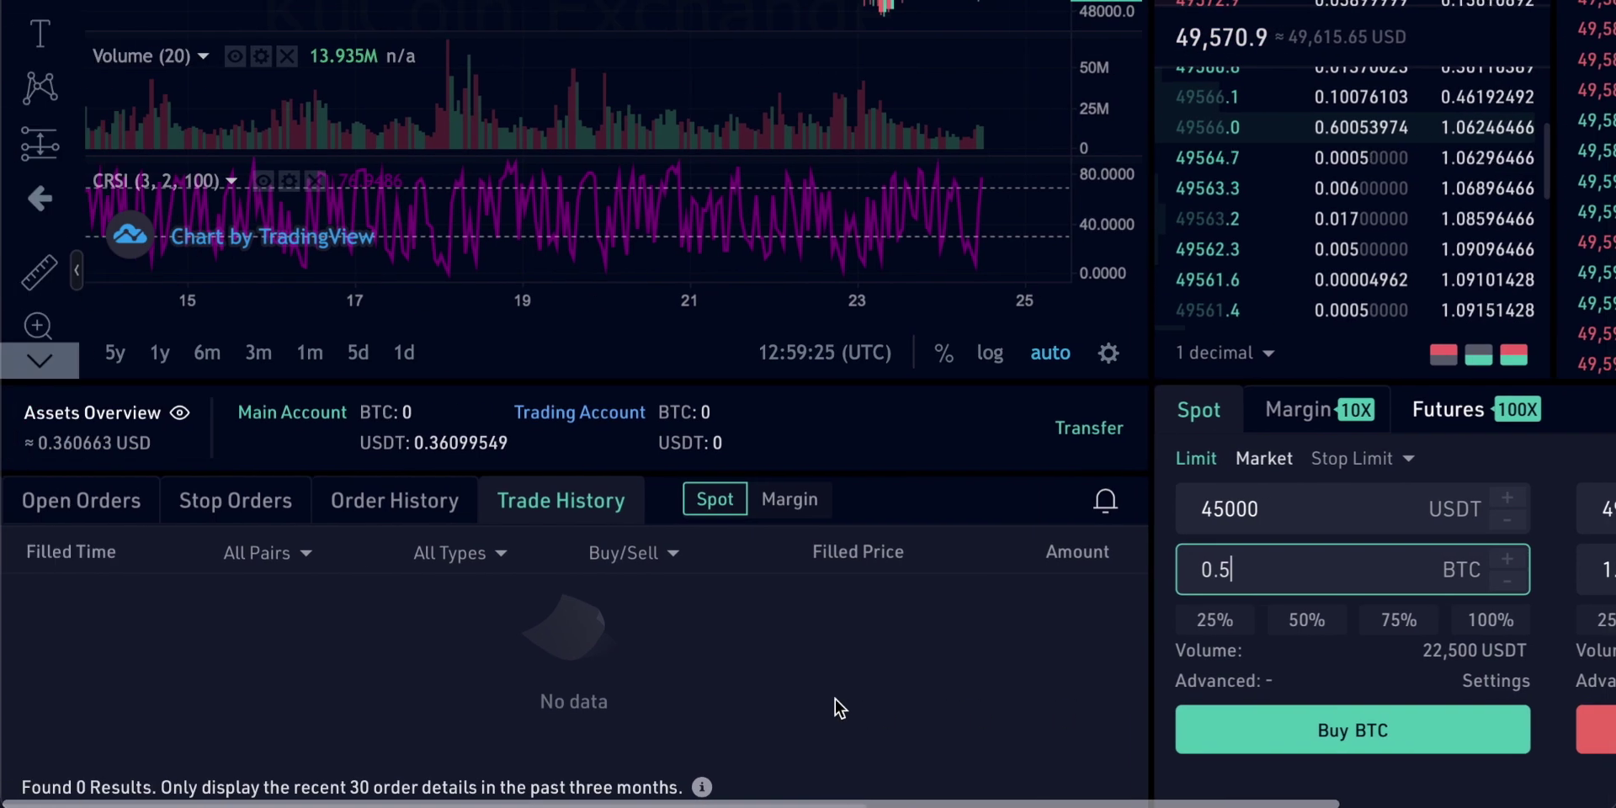
{"action": "left_click", "coordinate": [104, 510]}
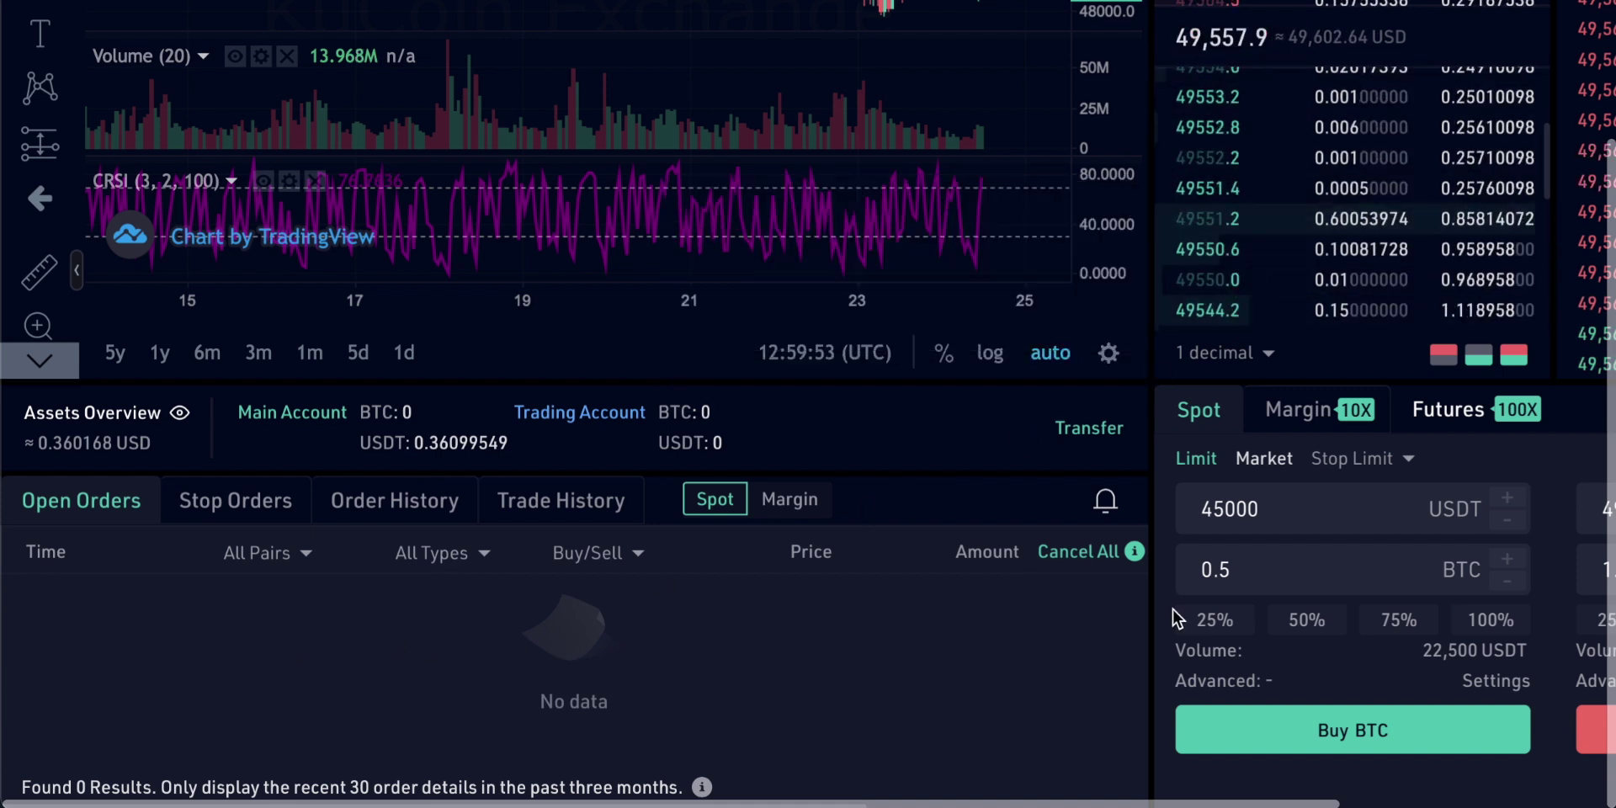
- Set the limit buy order's price to 55000 USDT
{"action": "scroll", "coordinate": [1172, 617], "scroll_direction": "up", "scroll_amount": 1}
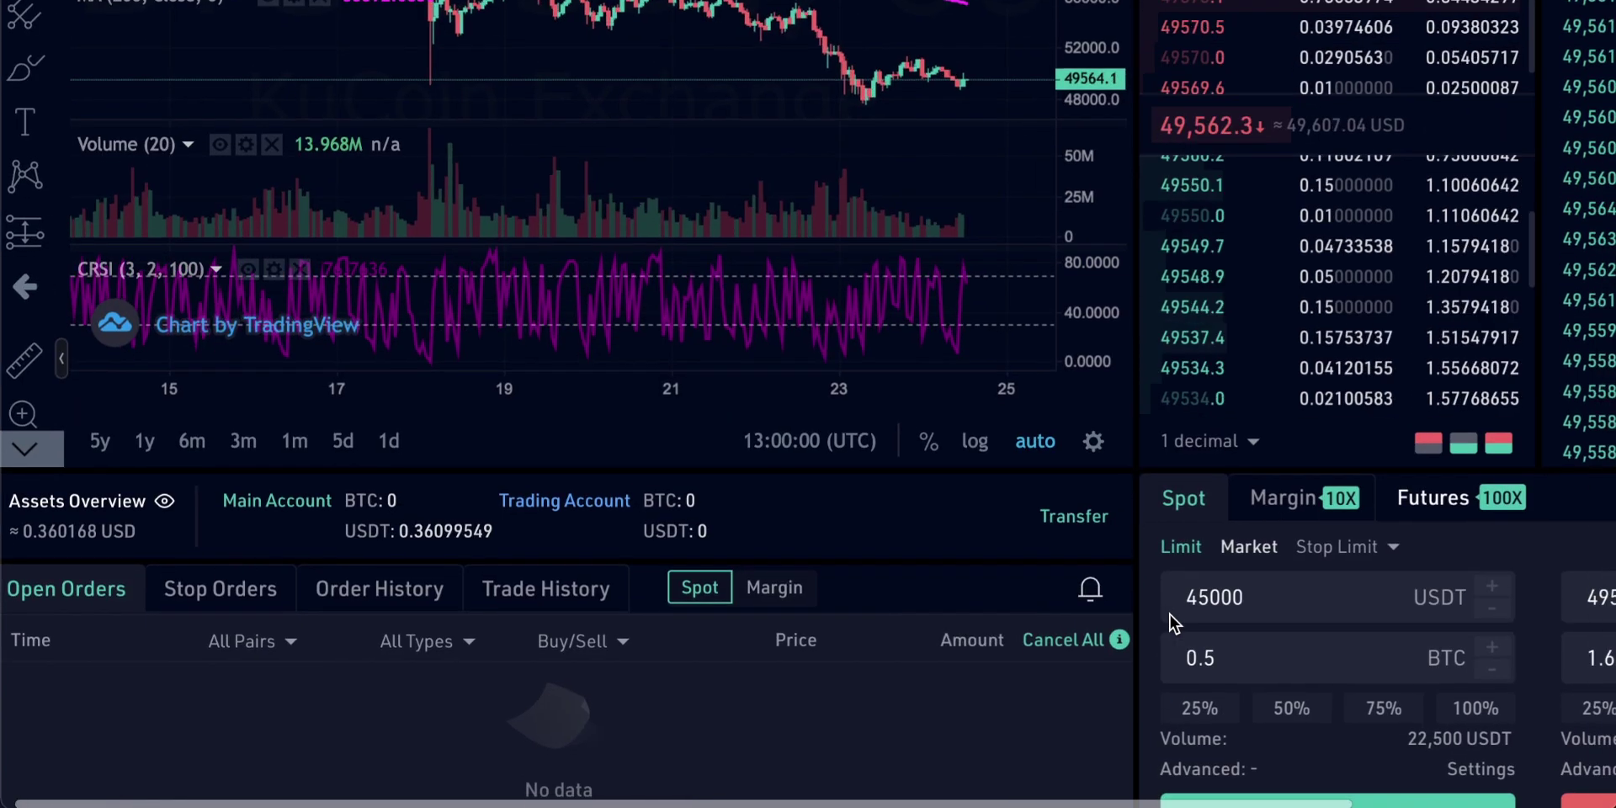
{"action": "double_click", "coordinate": [1193, 599]}
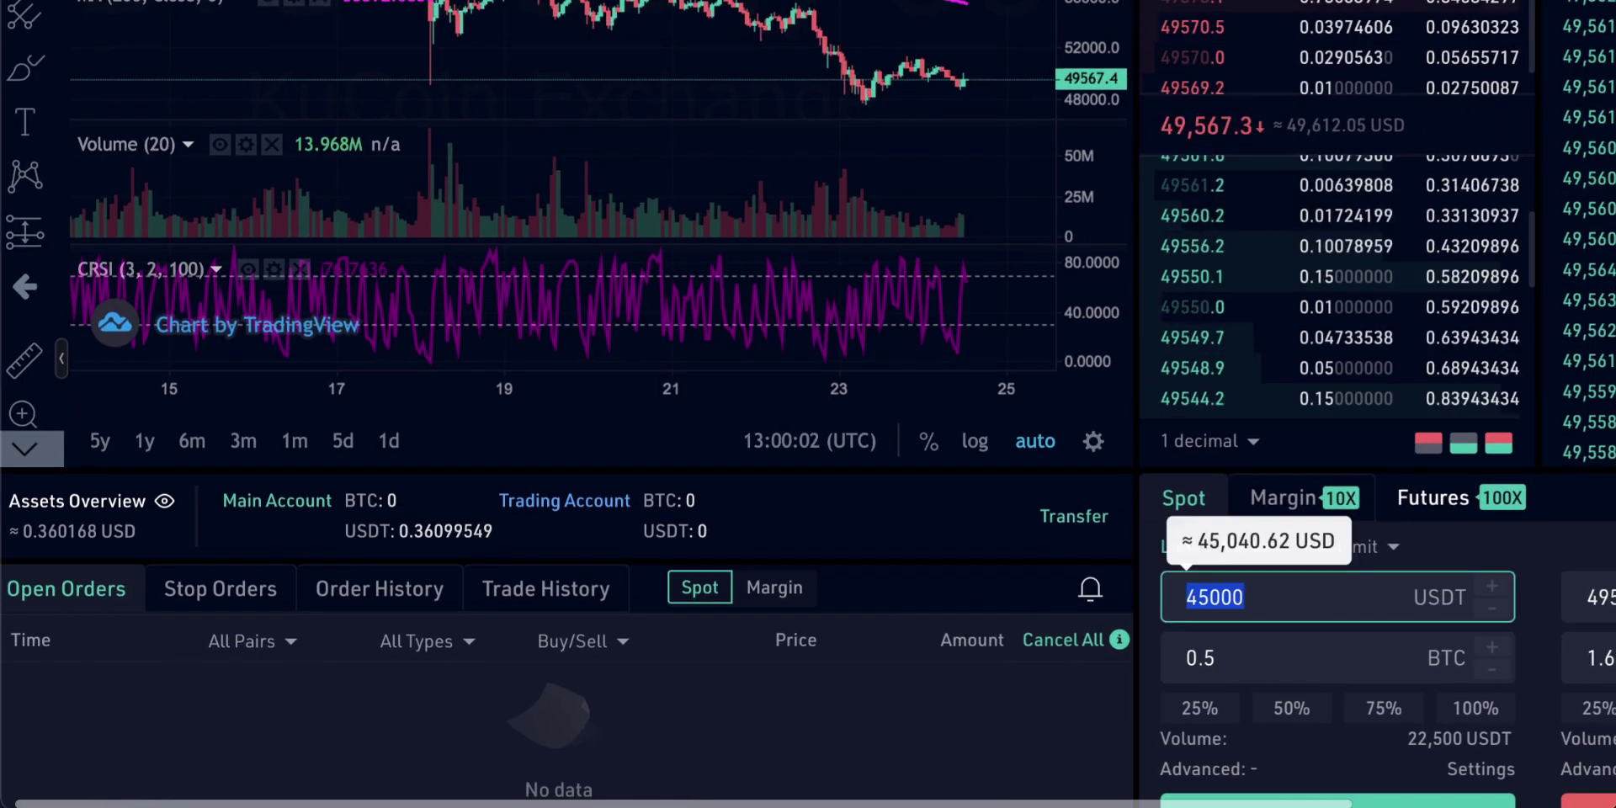
{"action": "type", "text": "55000"}
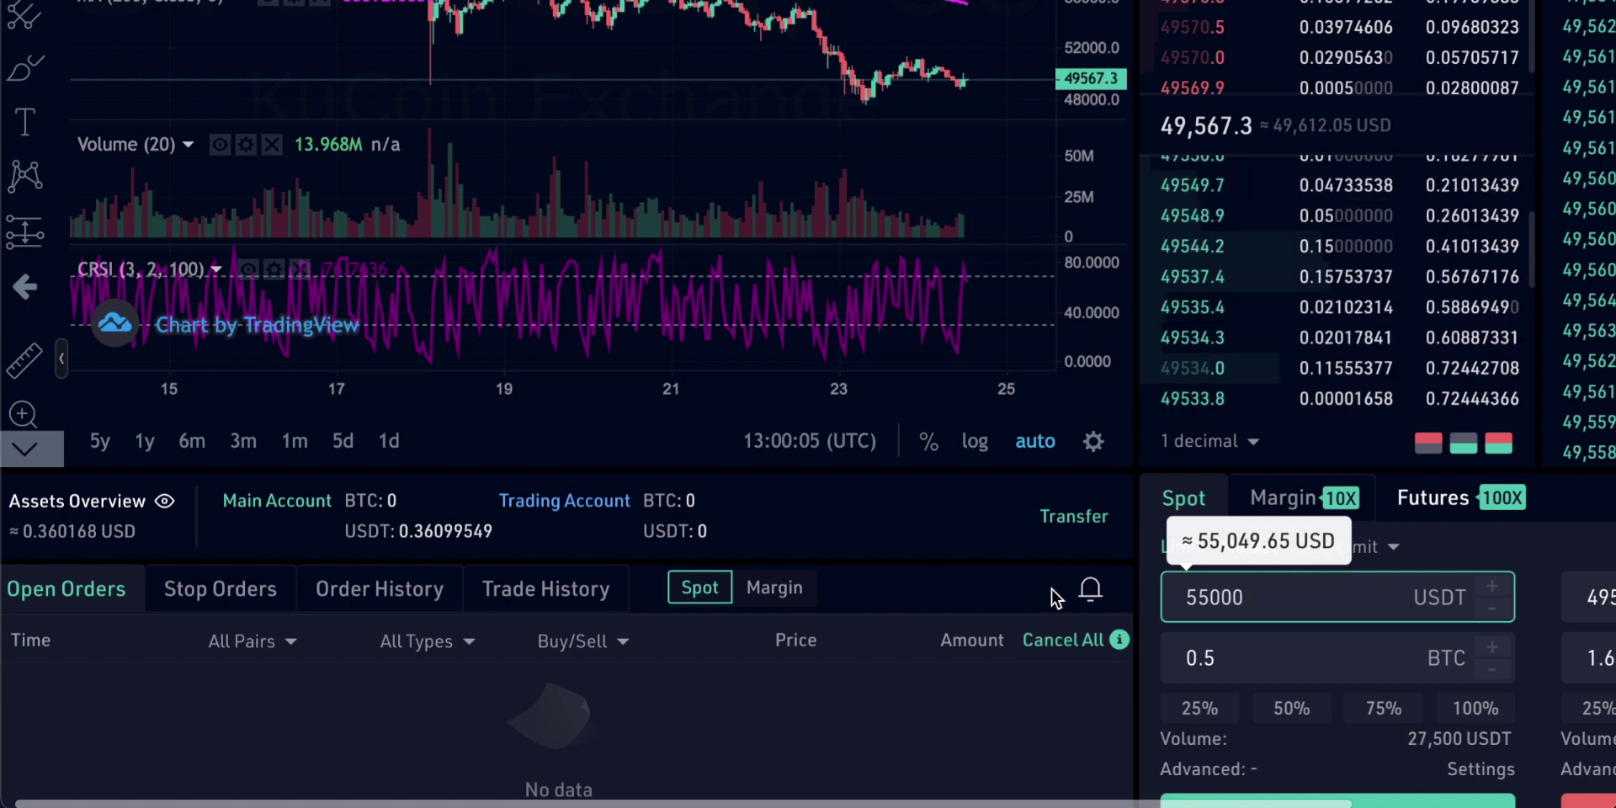
{"action": "left_click", "coordinate": [1133, 491]}
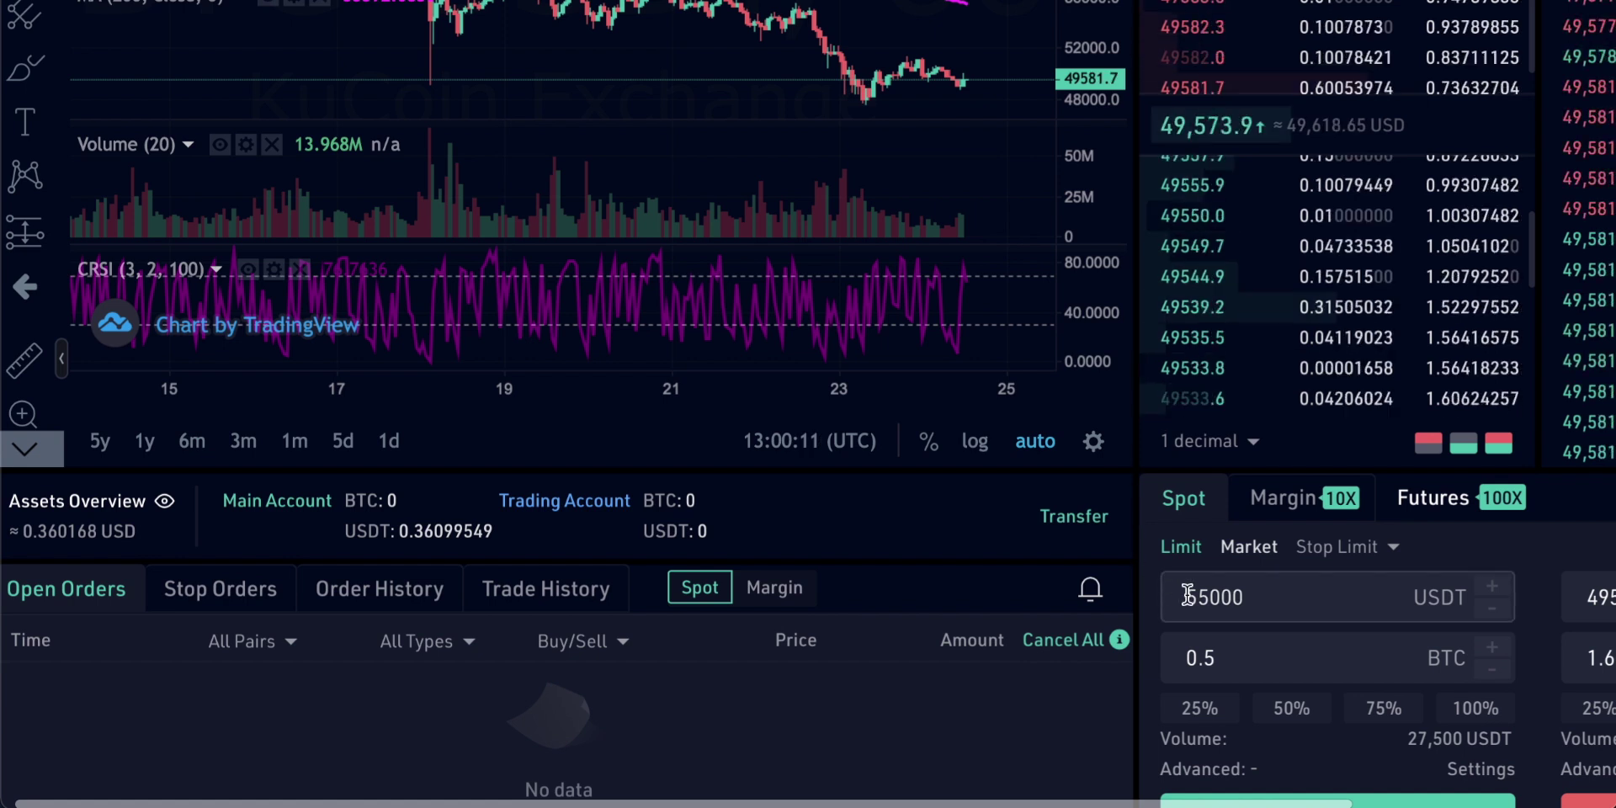
{"action": "left_click", "coordinate": [1290, 600]}
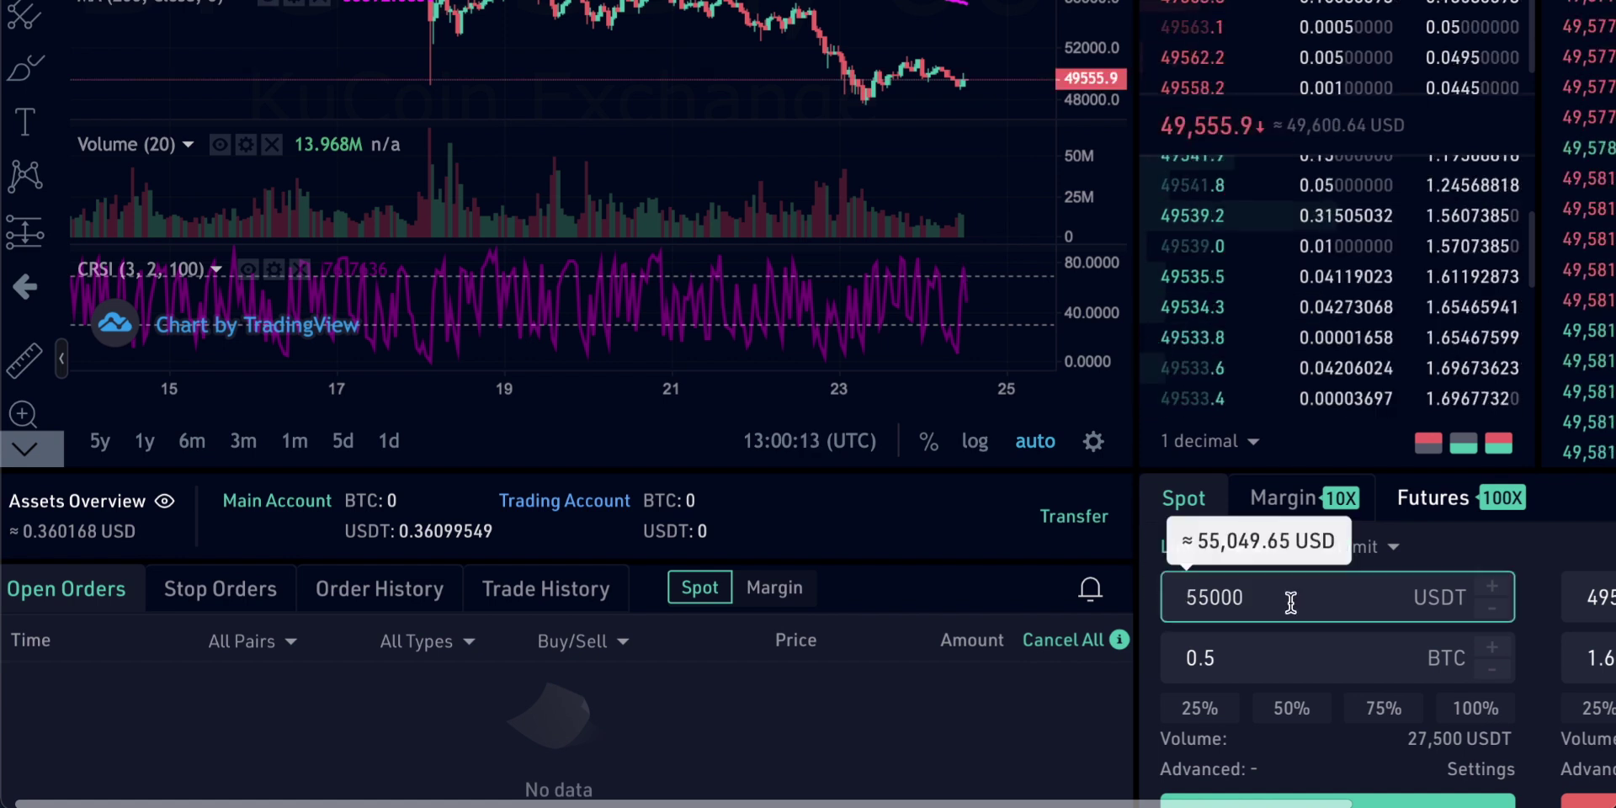
{"action": "left_click", "coordinate": [1134, 442]}
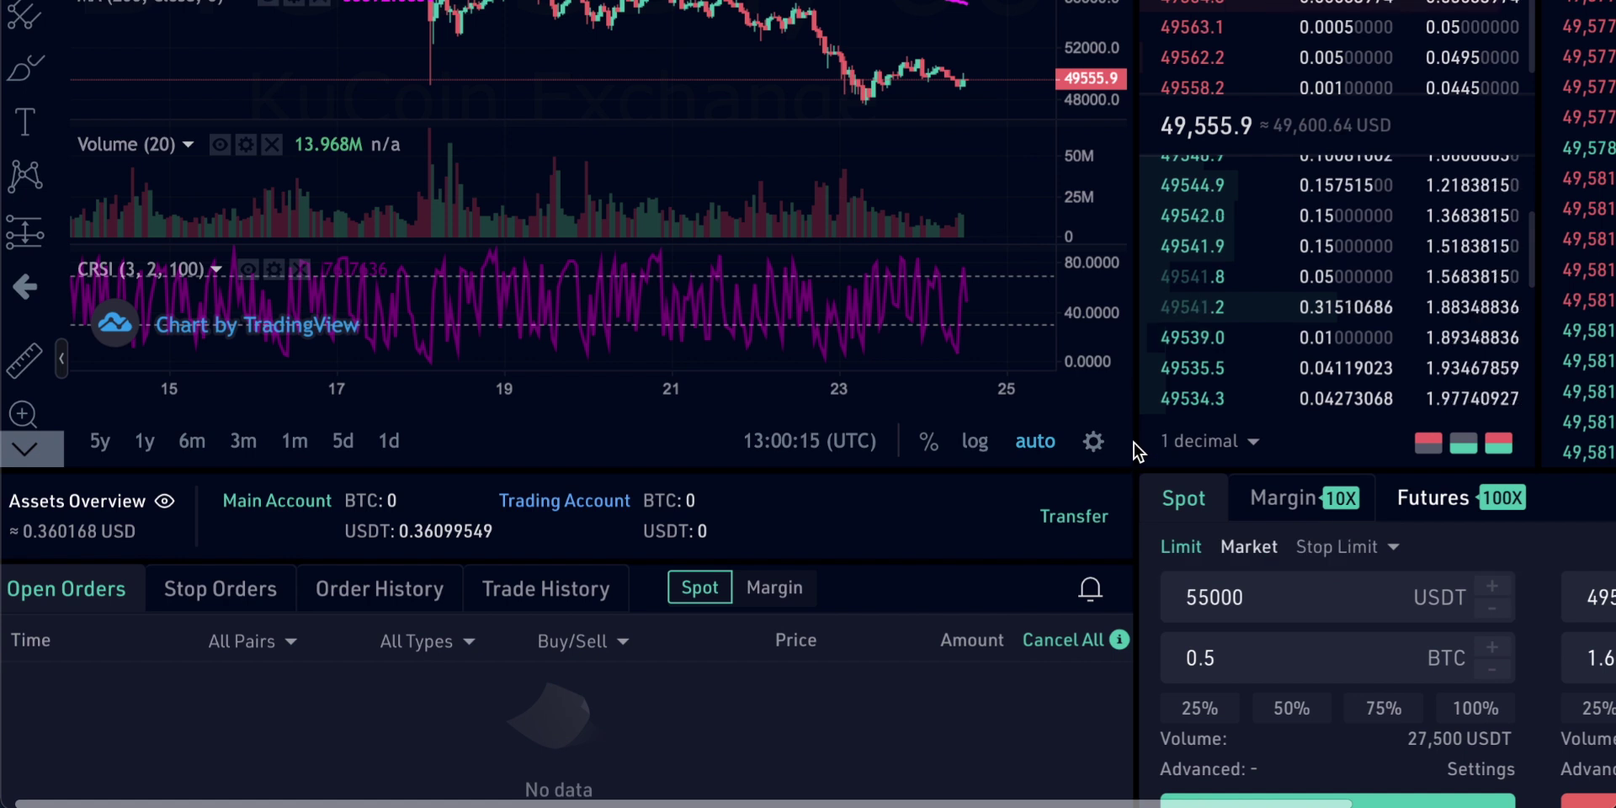
{"action": "scroll", "coordinate": [1134, 442], "scroll_direction": "down", "scroll_amount": 1}
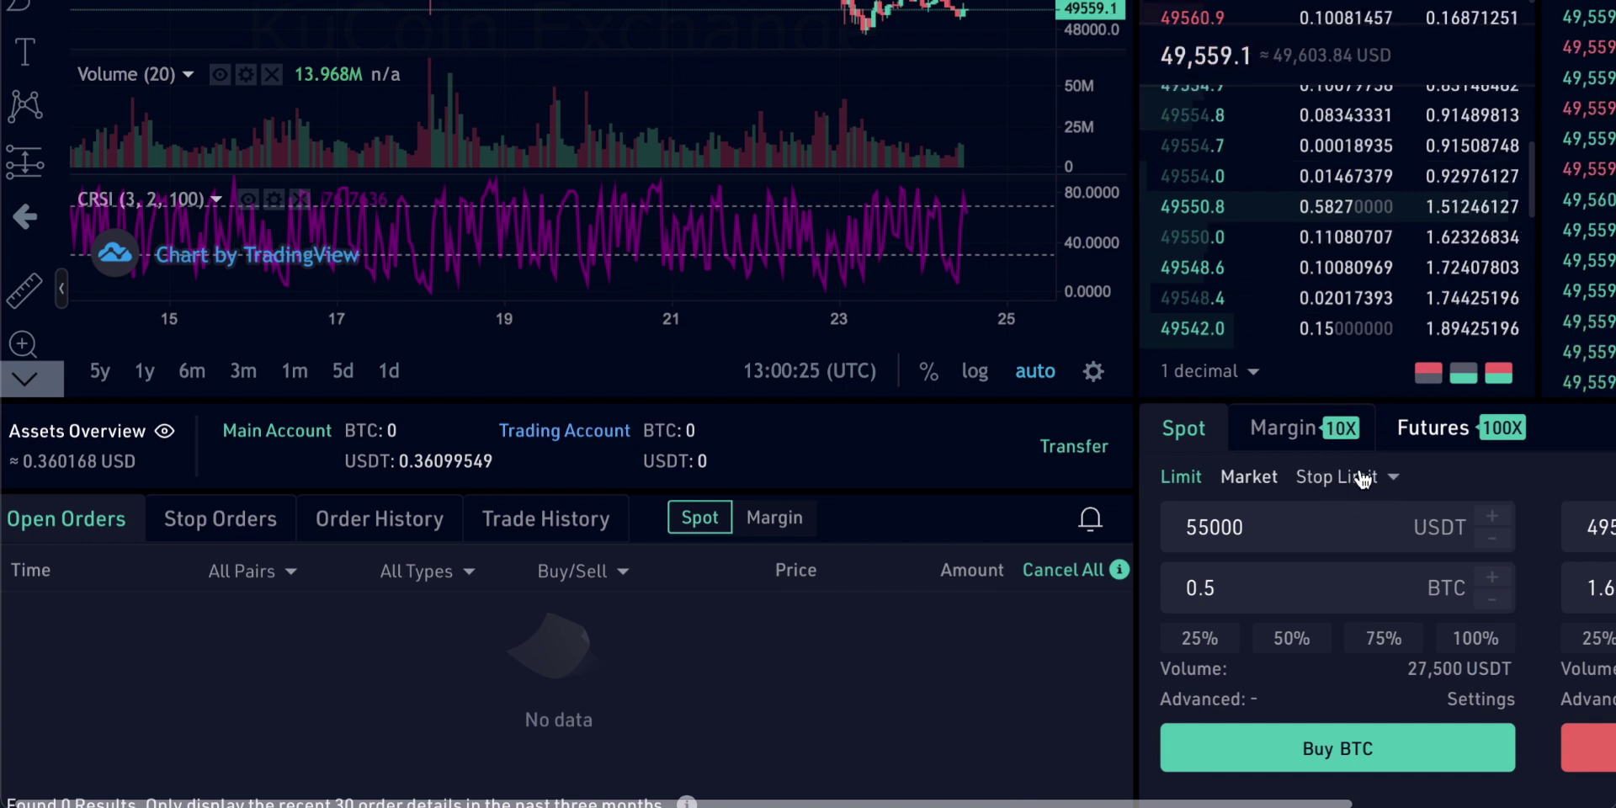
- Preview the Stop Limit fields of the spot order form and return to the Limit buy order's price
{"action": "mouse_move", "coordinate": [1362, 478]}
{"action": "left_click", "coordinate": [1374, 317]}
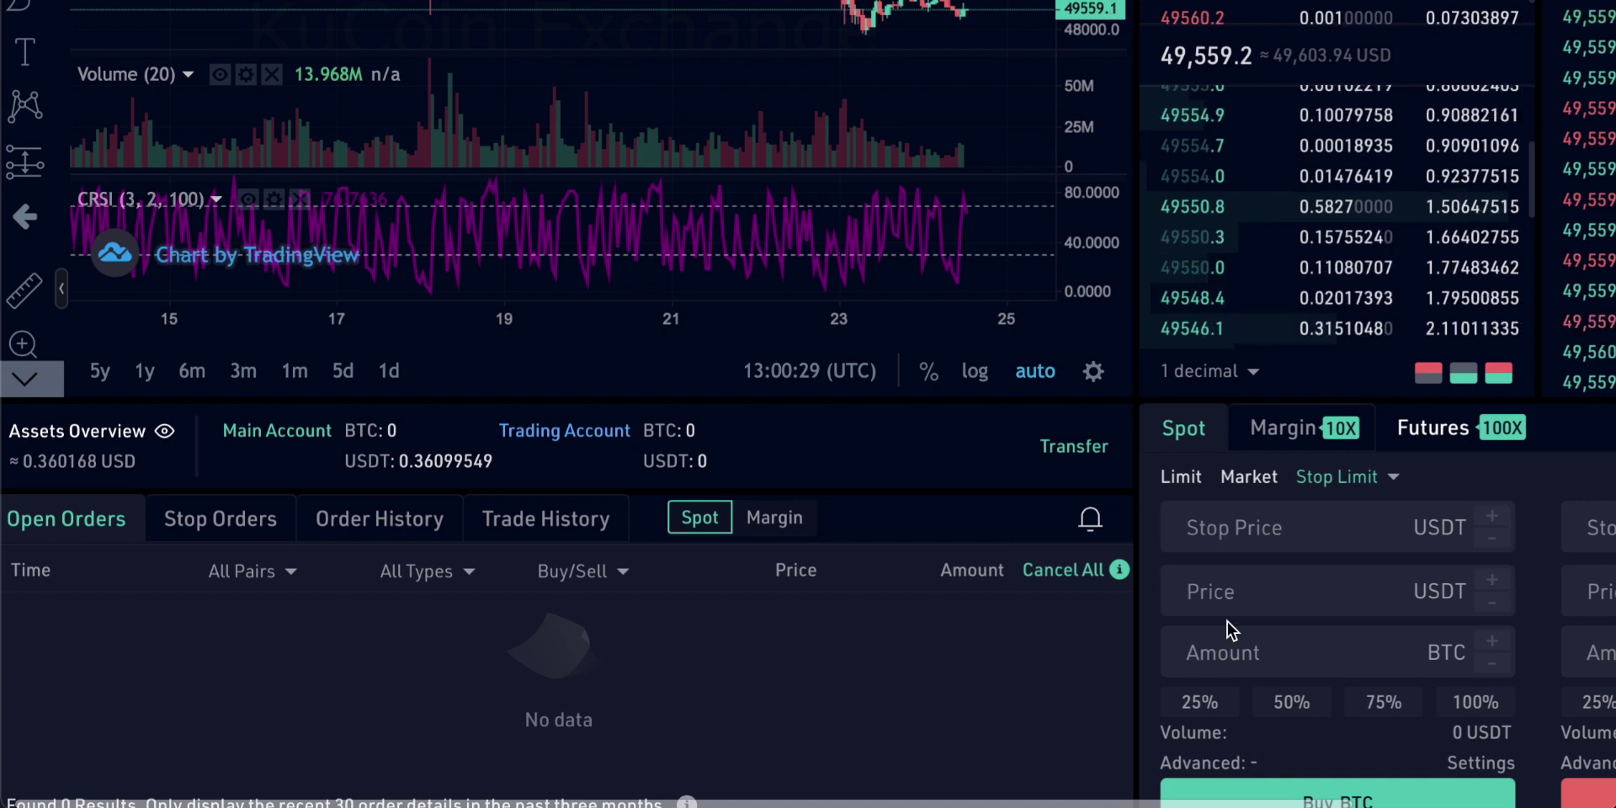
{"action": "left_click", "coordinate": [1274, 536]}
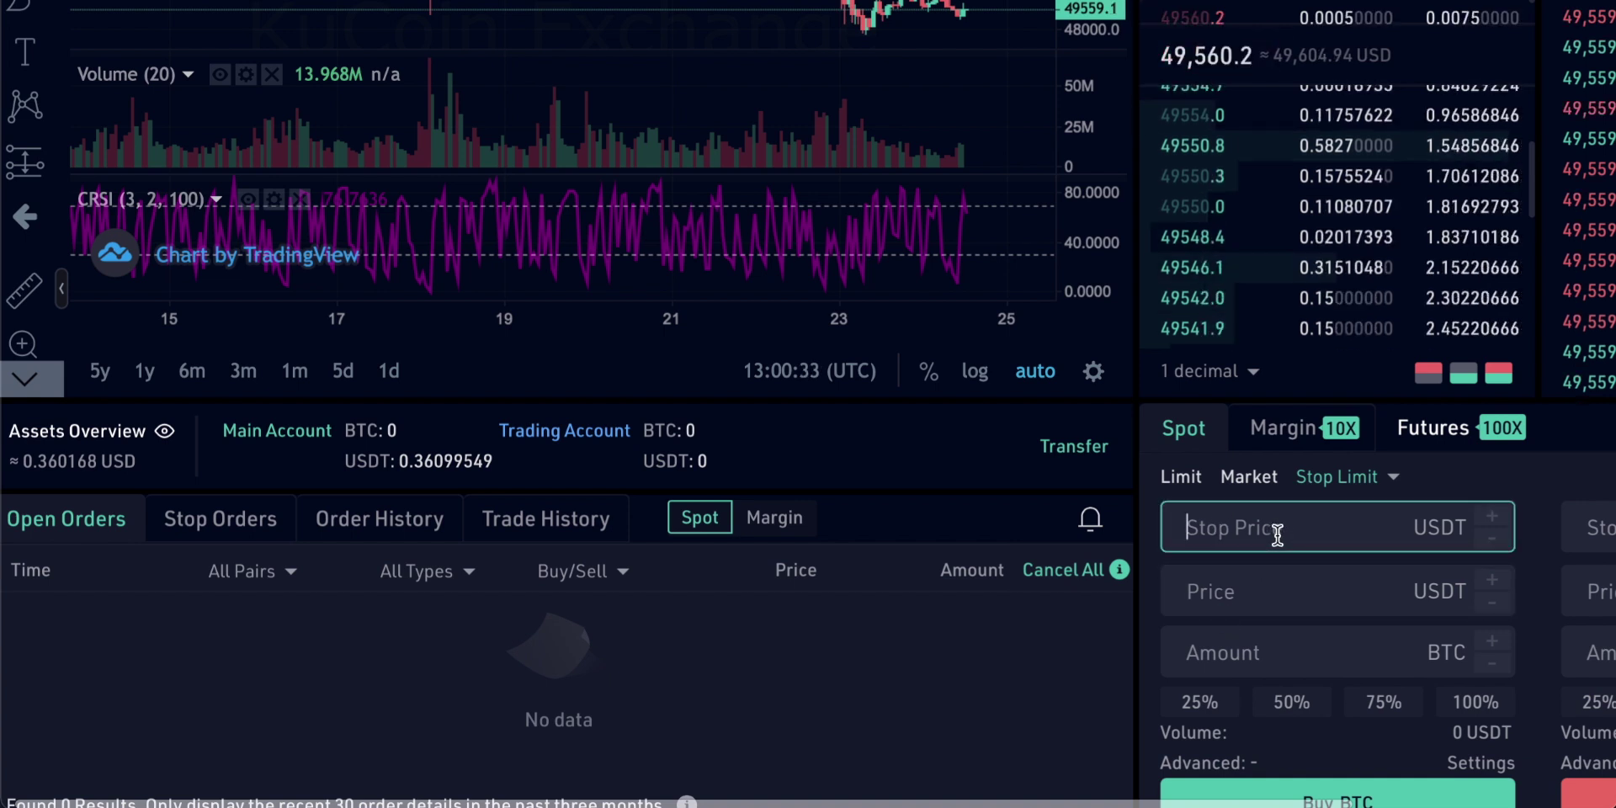
{"action": "scroll", "coordinate": [1141, 528], "scroll_direction": "up", "scroll_amount": 1}
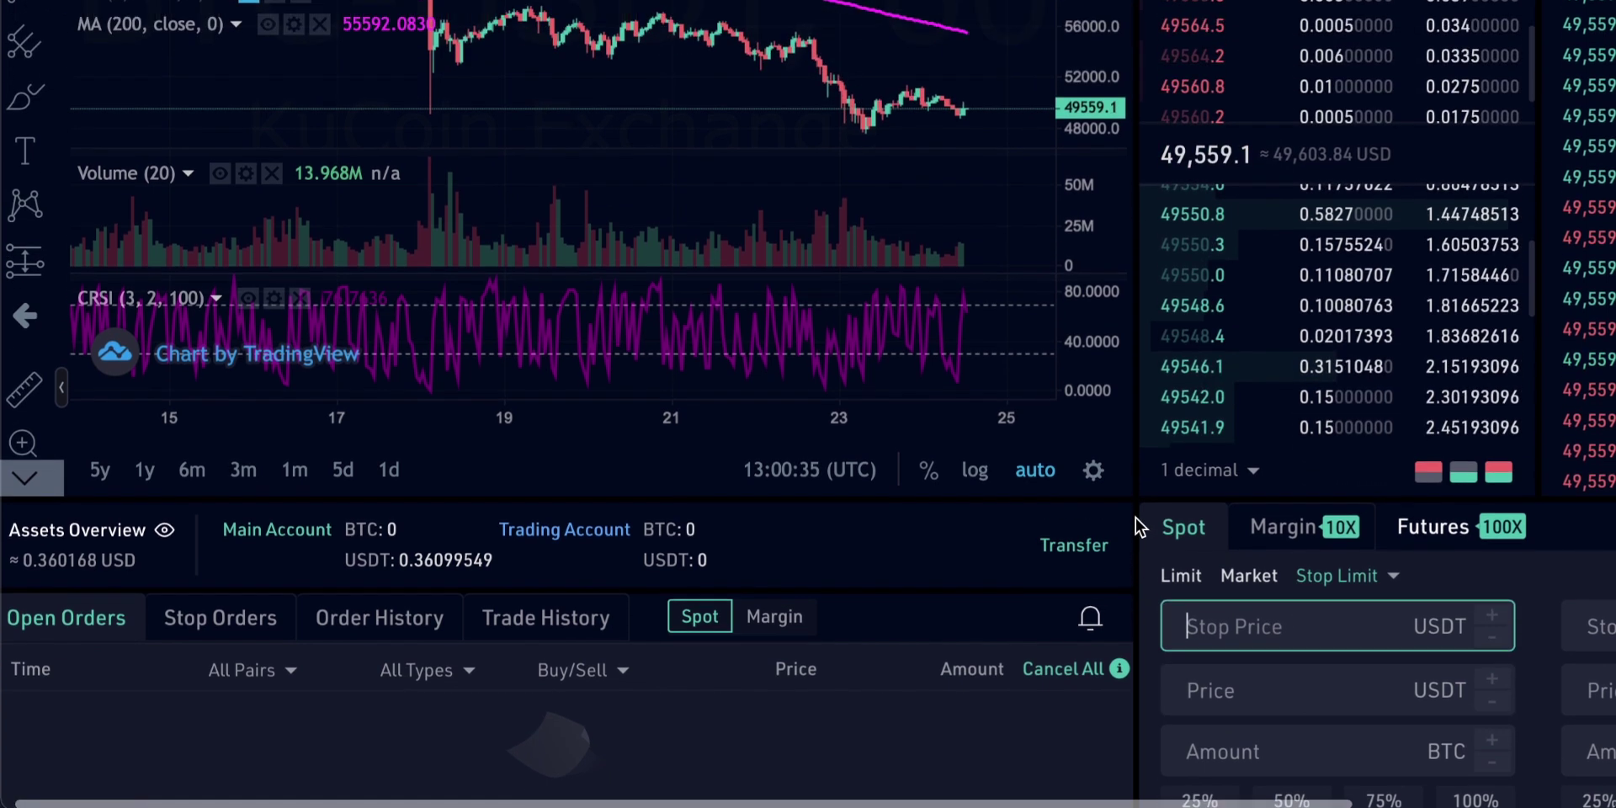
{"action": "left_click", "coordinate": [1175, 579]}
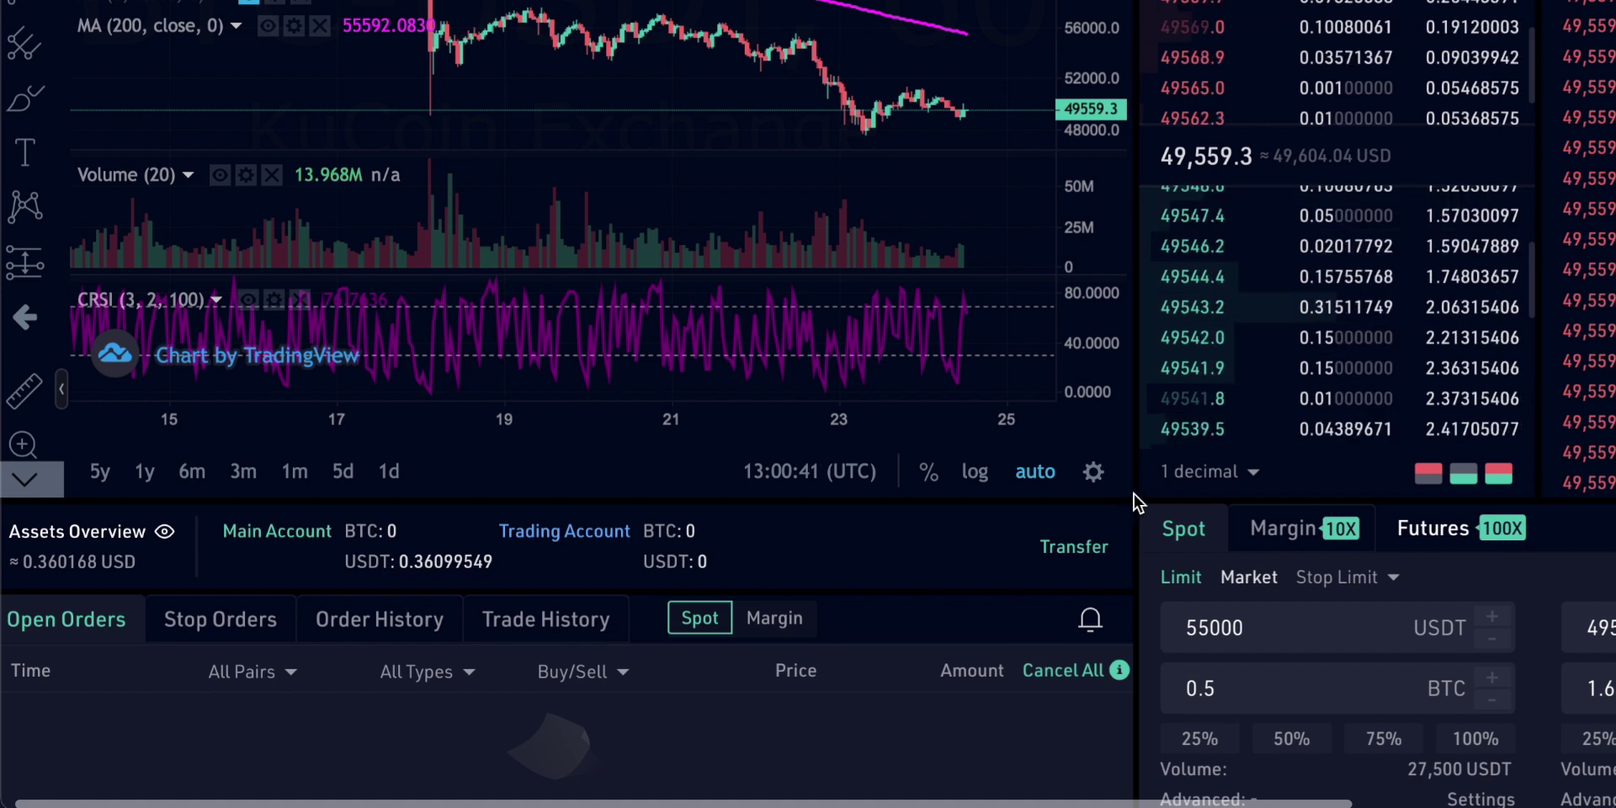
{"action": "left_click", "coordinate": [1272, 631]}
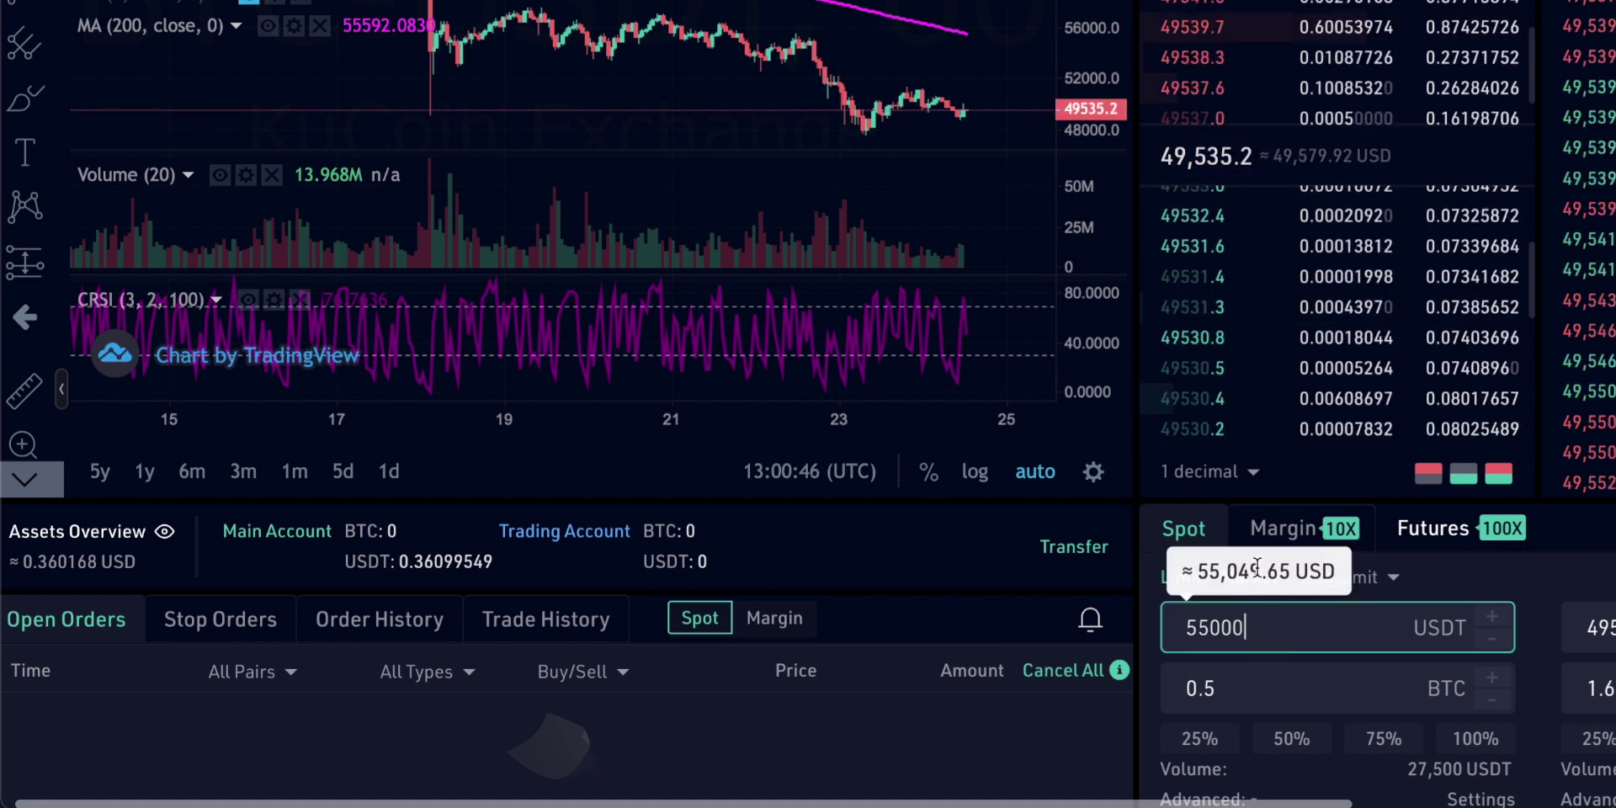
- Switch the spot order form to Stop Limit orders and set the buy order's stop price and price to 55000 USDT
{"action": "left_click", "coordinate": [1393, 581]}
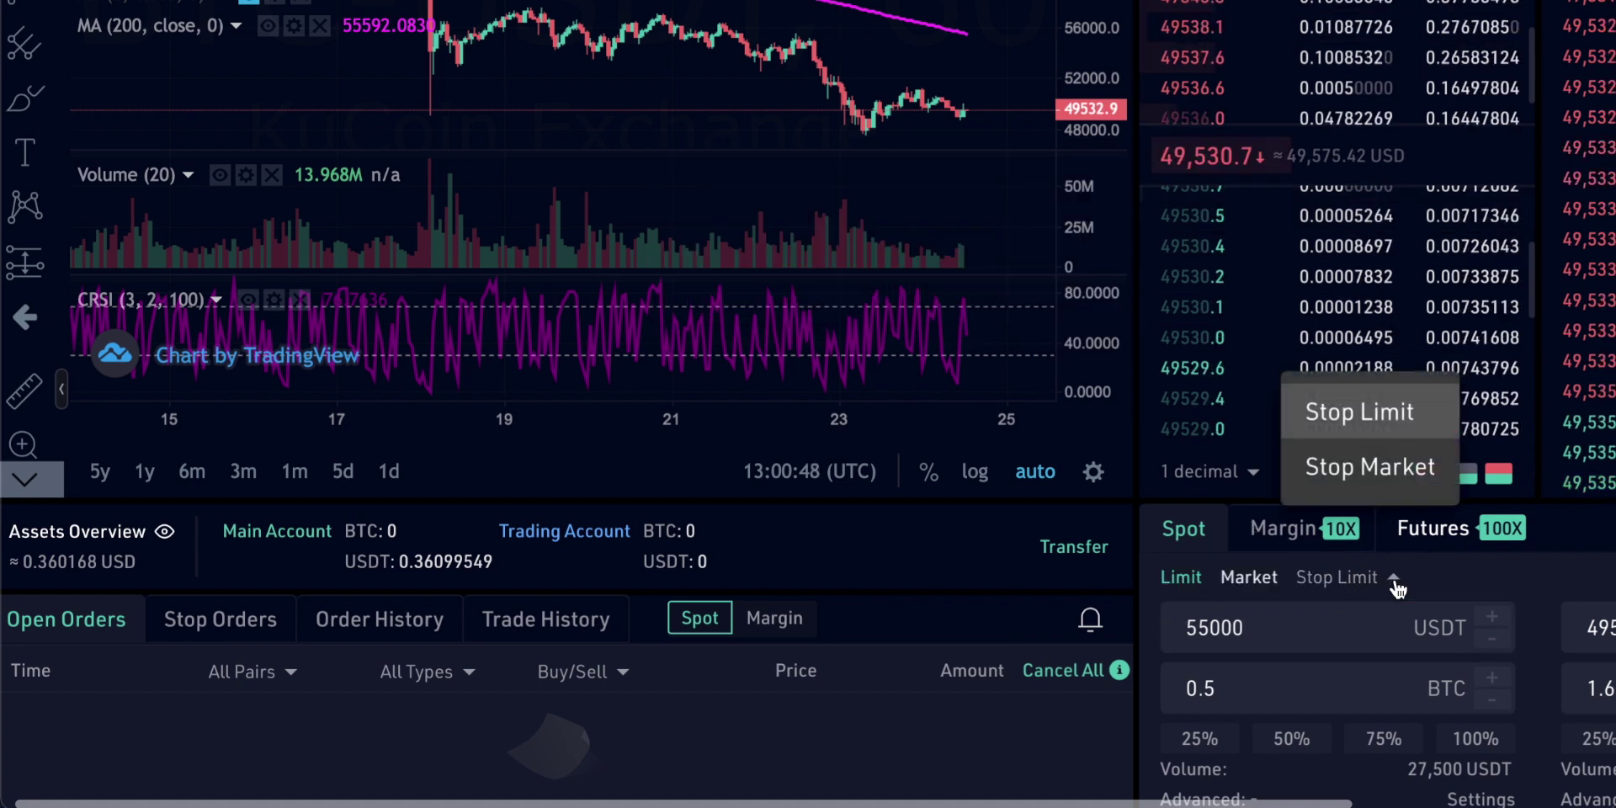
{"action": "left_click", "coordinate": [1384, 414]}
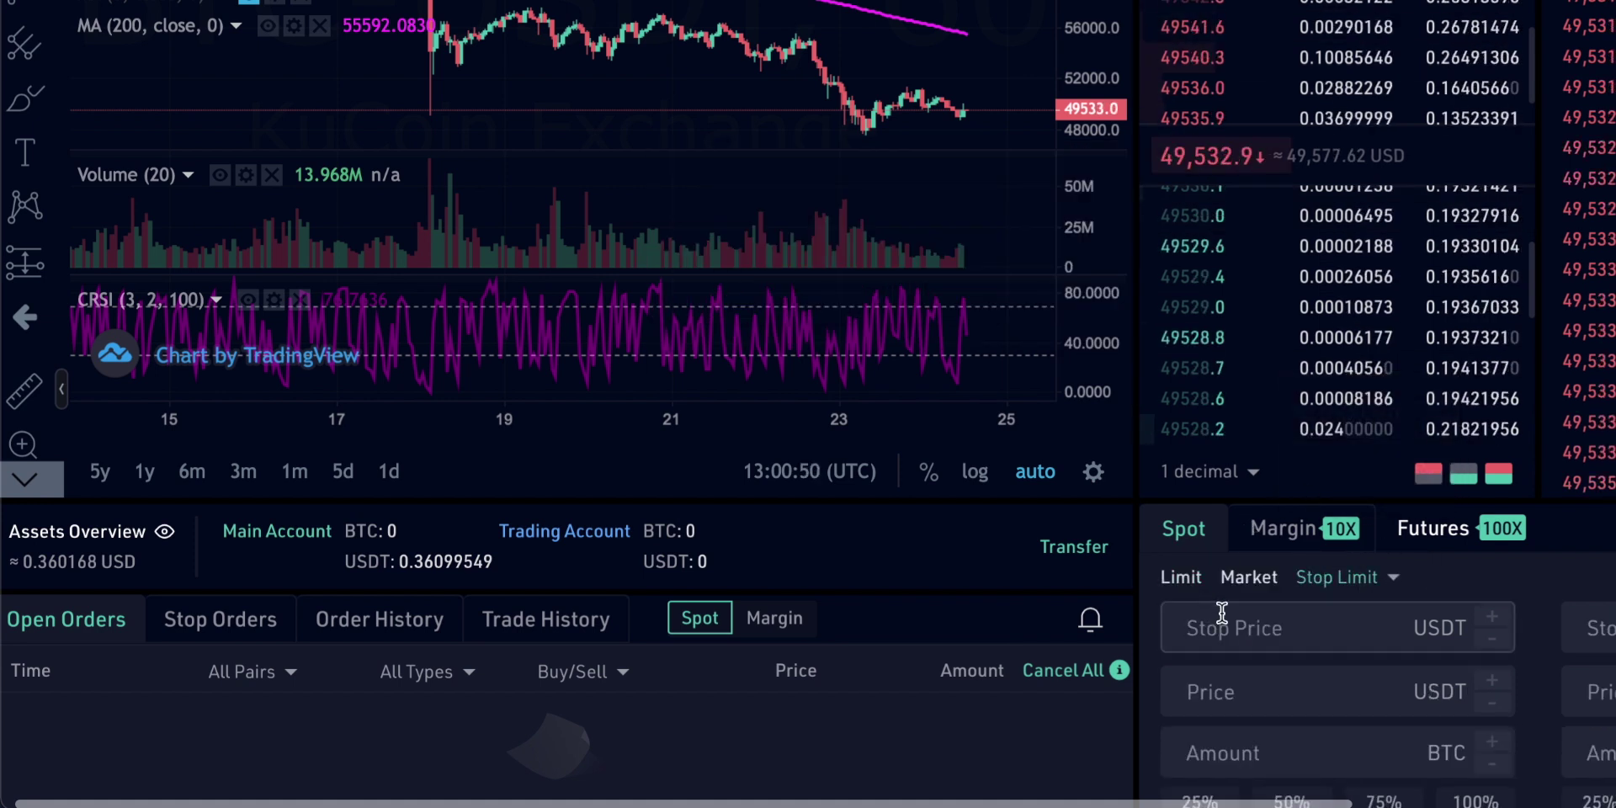
{"action": "scroll", "coordinate": [1239, 621], "scroll_direction": "down", "scroll_amount": 1}
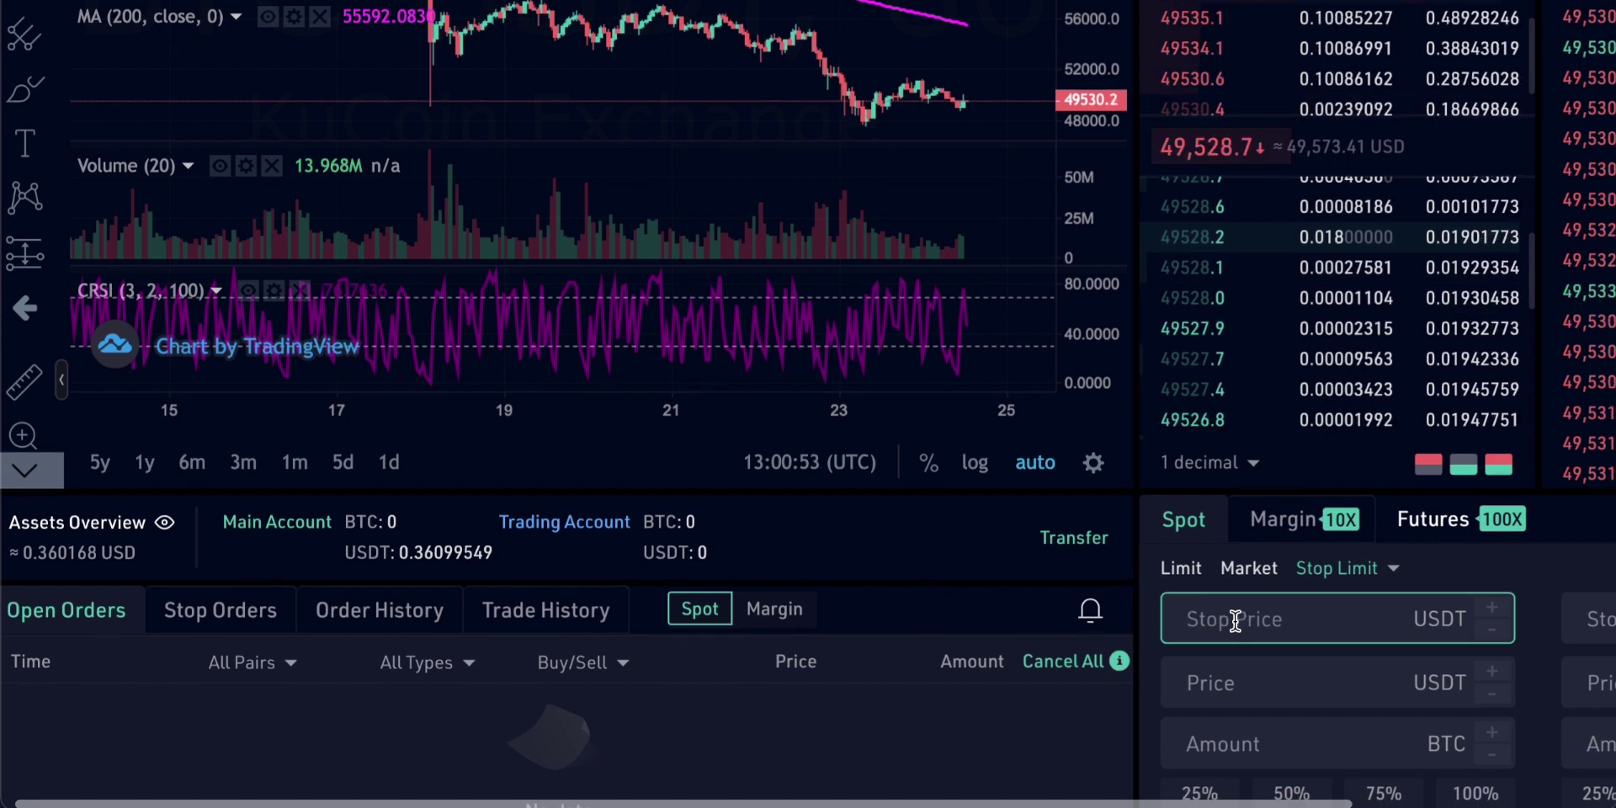
{"action": "type", "text": "55000"}
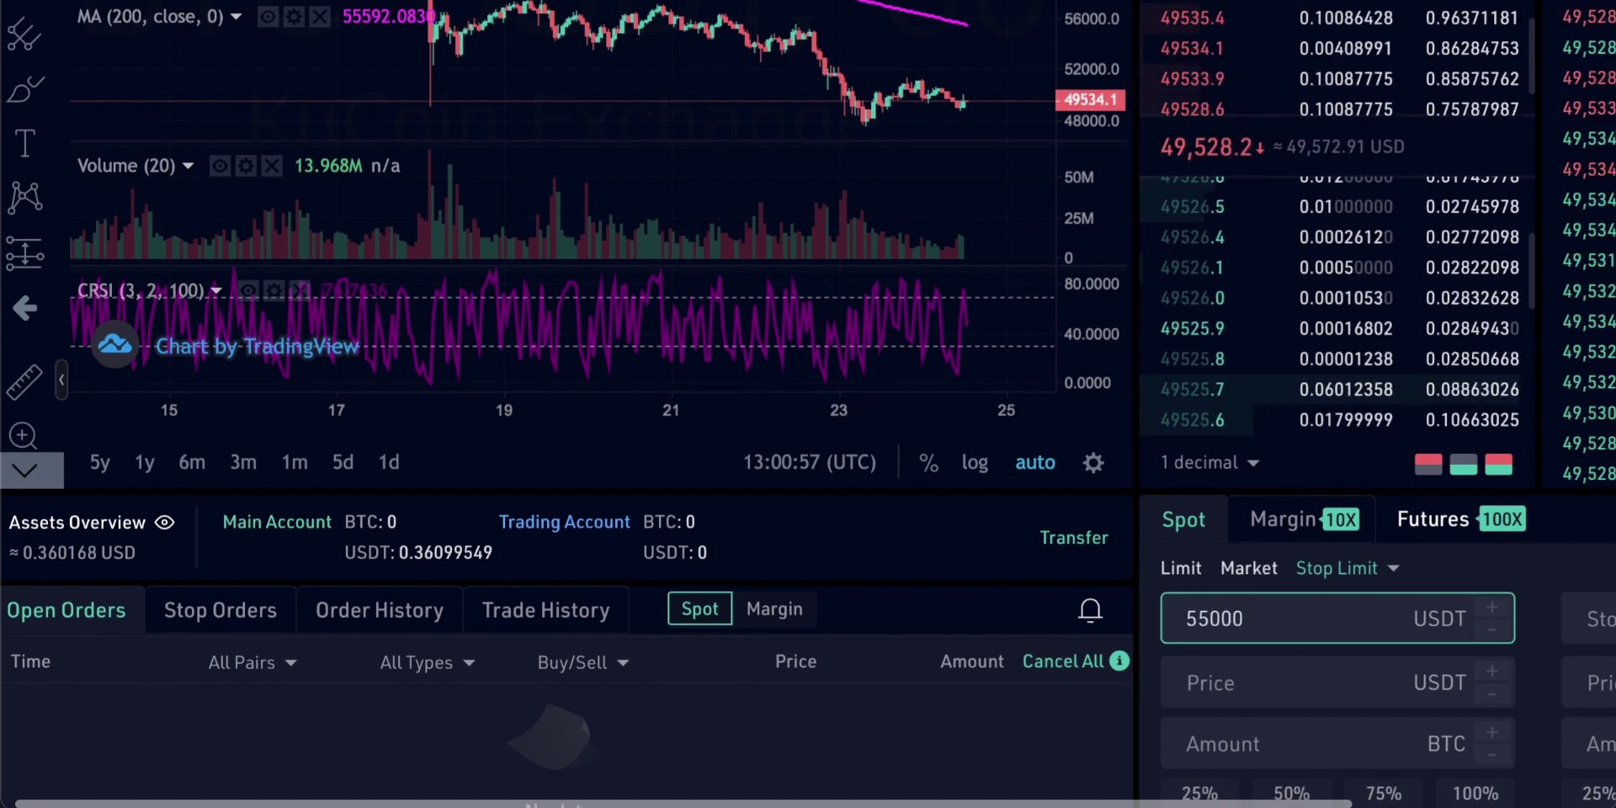
{"action": "left_click", "coordinate": [1242, 682]}
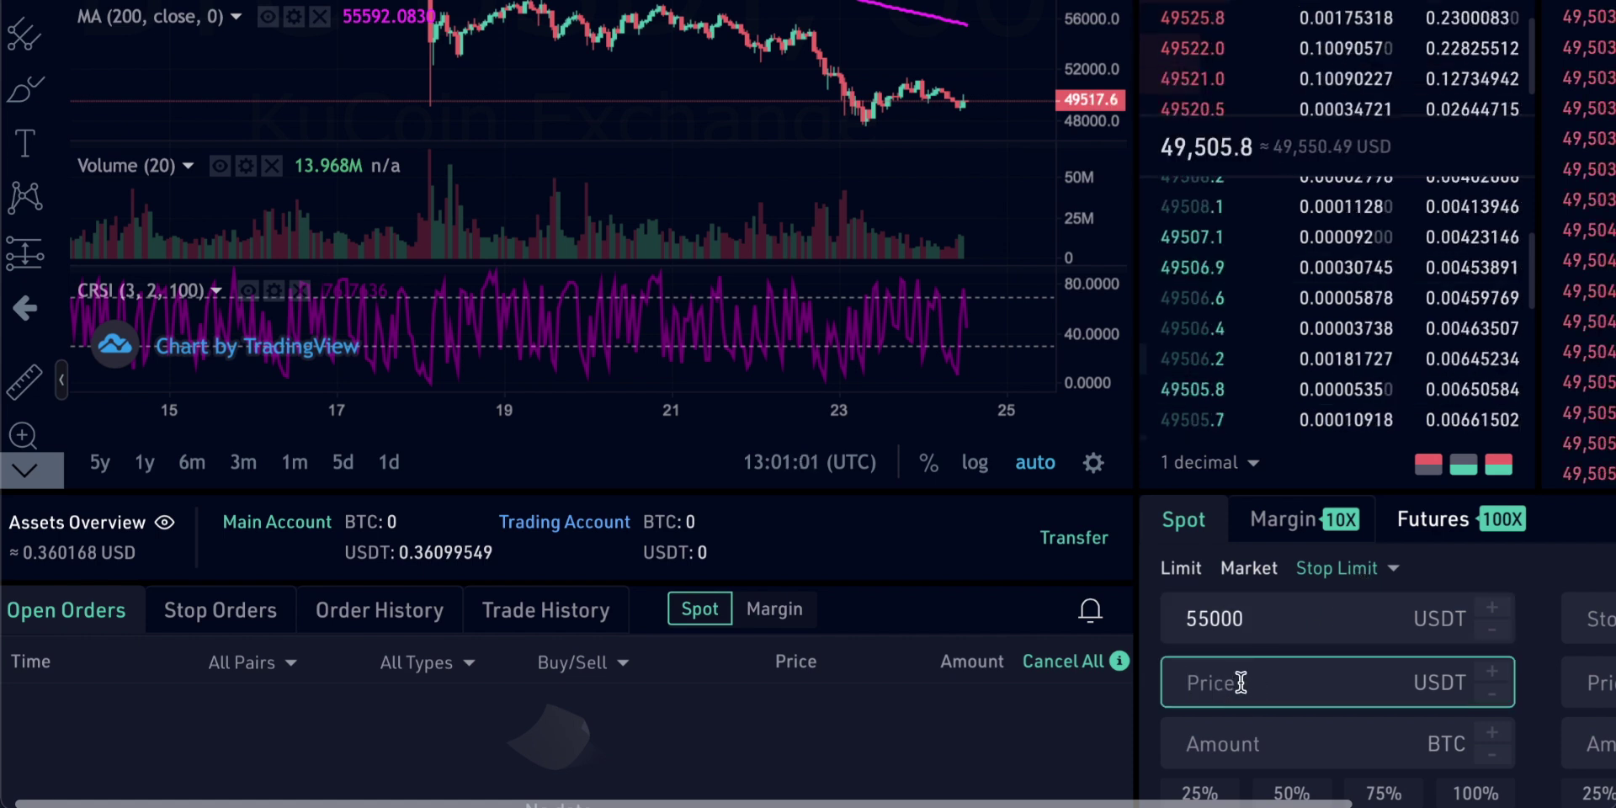
{"action": "type", "text": "55000"}
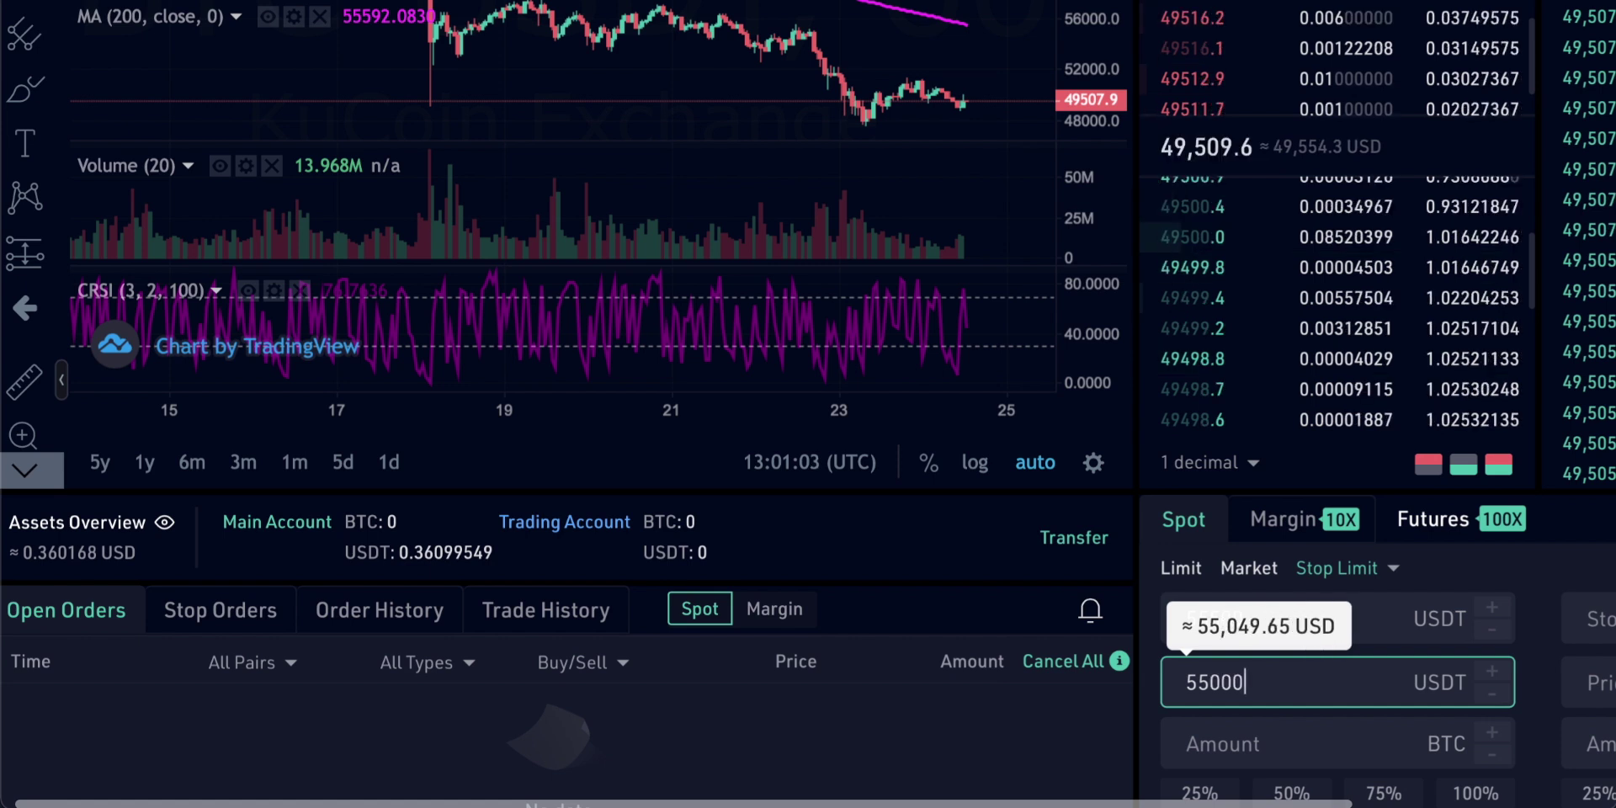
{"action": "left_click", "coordinate": [1128, 564]}
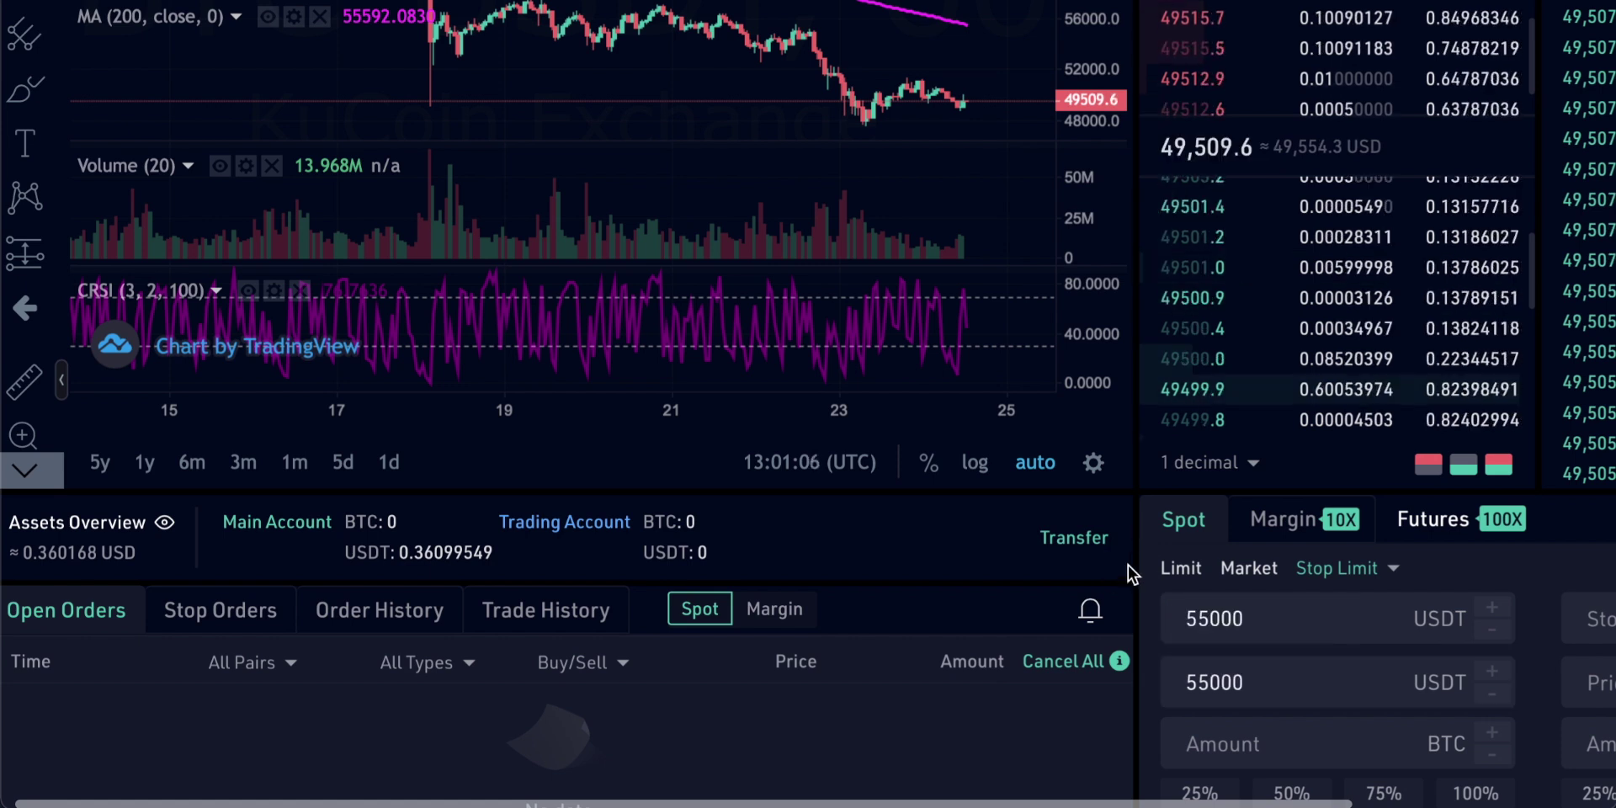
- Examine the stop limit buy order's stop price and price against the BTC price chart and the order book
{"action": "scroll", "coordinate": [1150, 585], "scroll_direction": "down", "scroll_amount": 1}
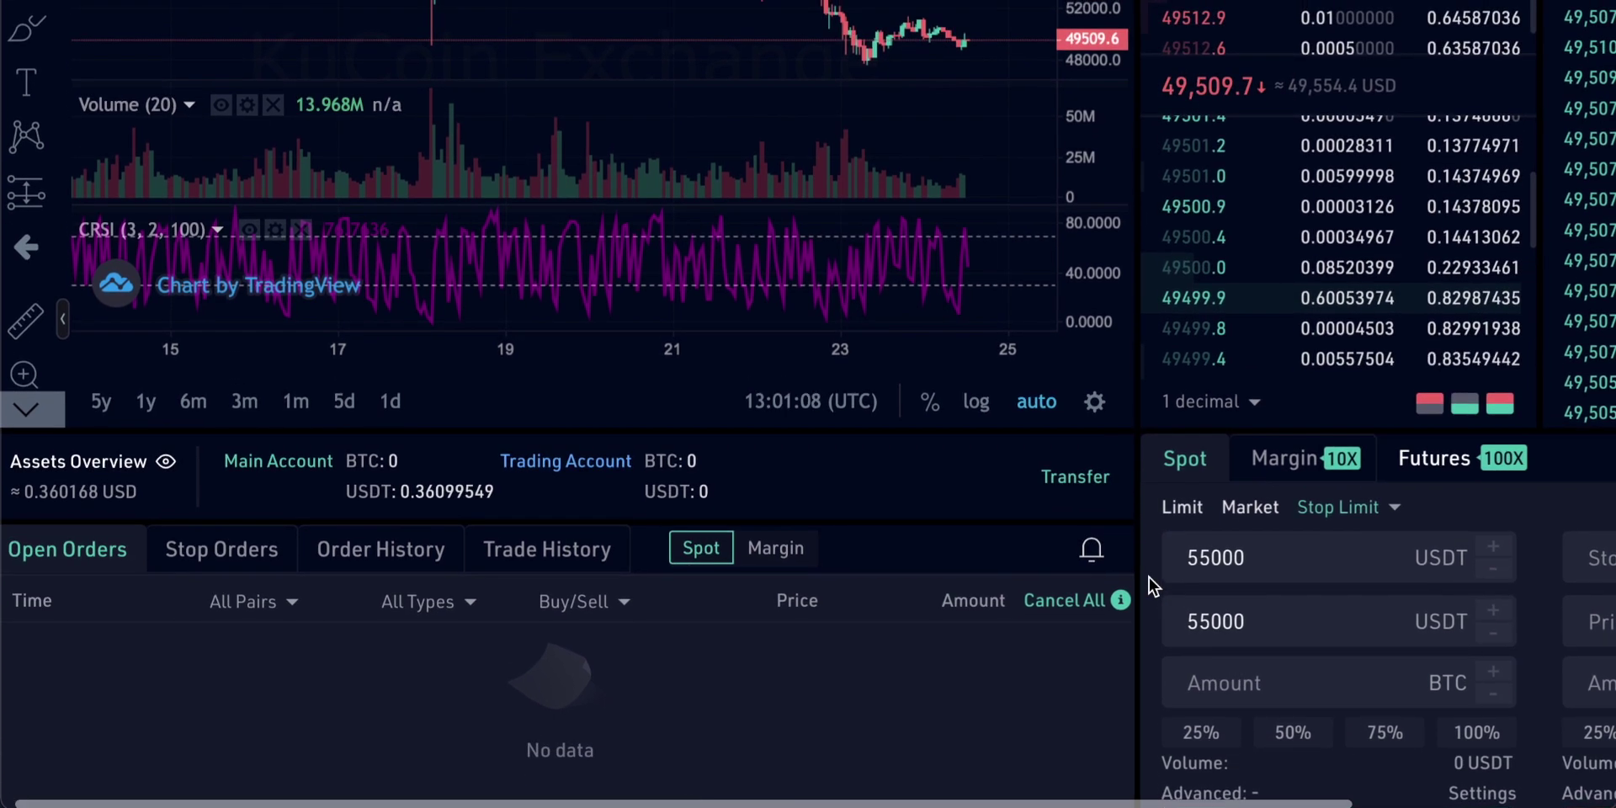
{"action": "scroll", "coordinate": [1149, 577], "scroll_direction": "up", "scroll_amount": 1}
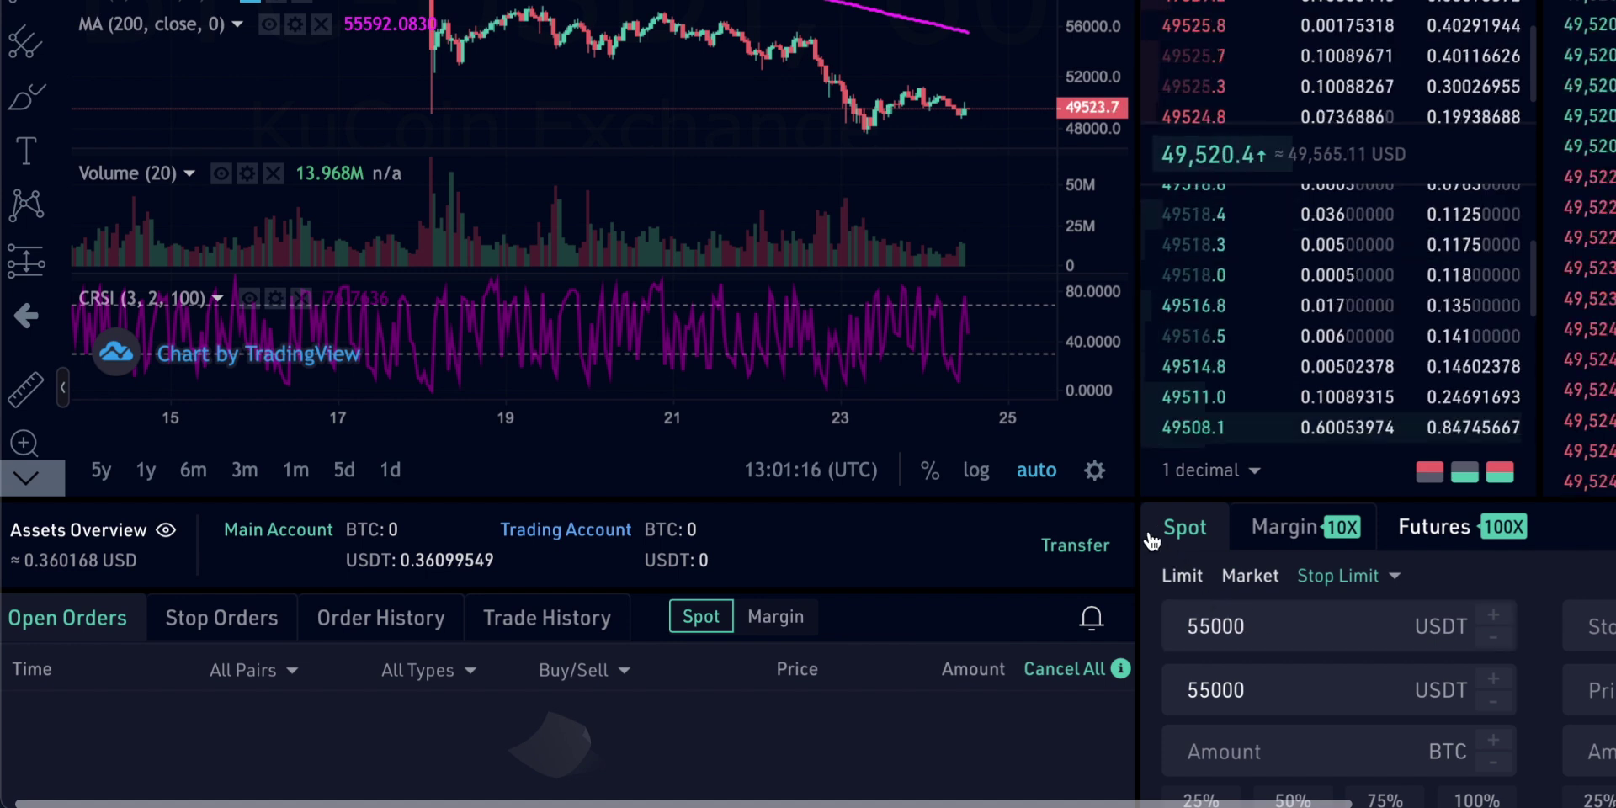
{"action": "scroll", "coordinate": [1139, 523], "scroll_direction": "down", "scroll_amount": 1}
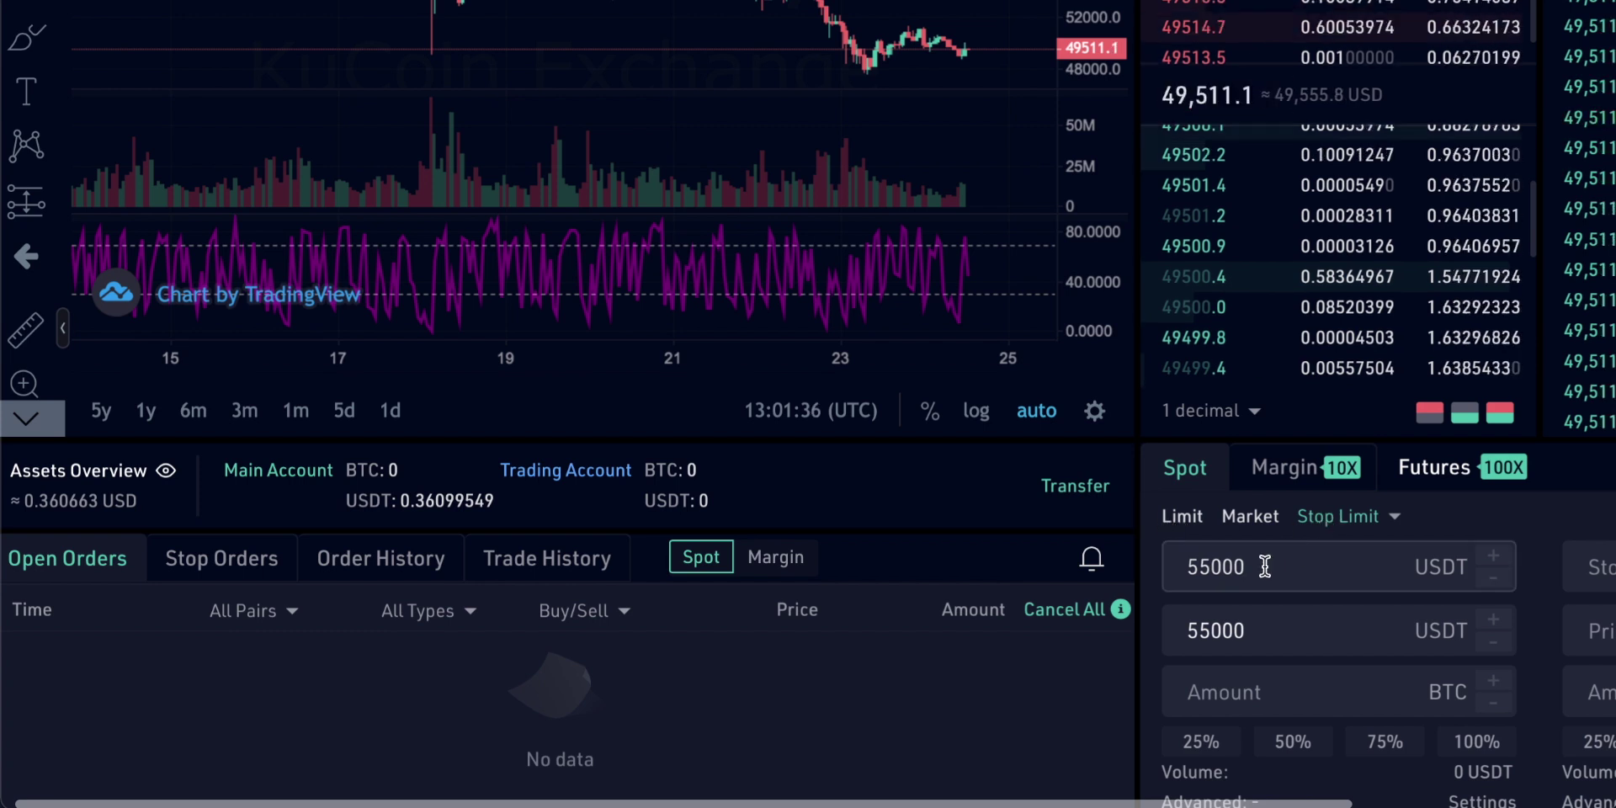
{"action": "scroll", "coordinate": [1263, 570], "scroll_direction": "up", "scroll_amount": 1}
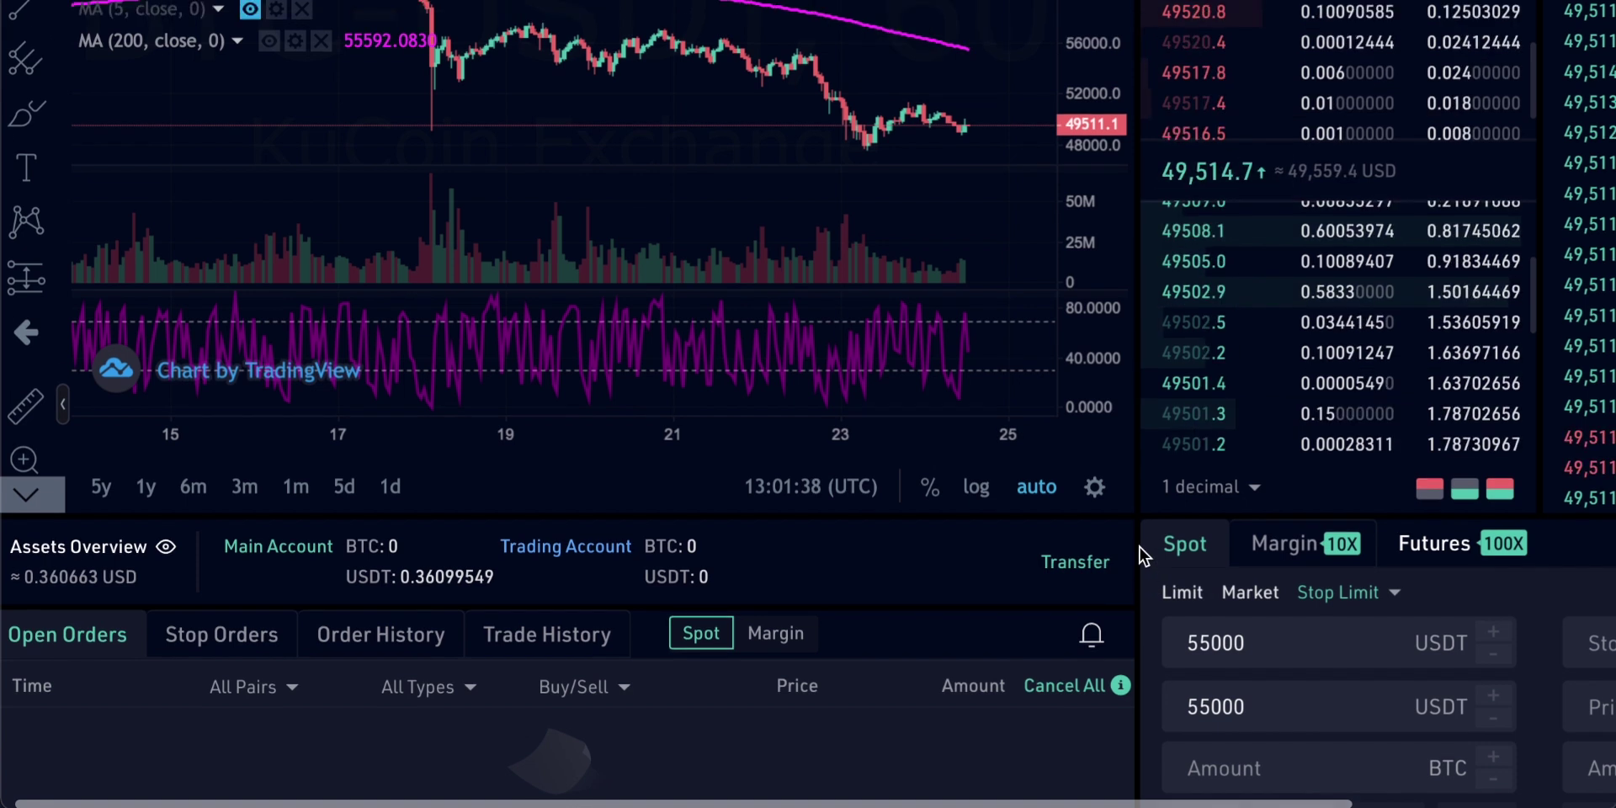
{"action": "scroll", "coordinate": [1139, 548], "scroll_direction": "down", "scroll_amount": 1}
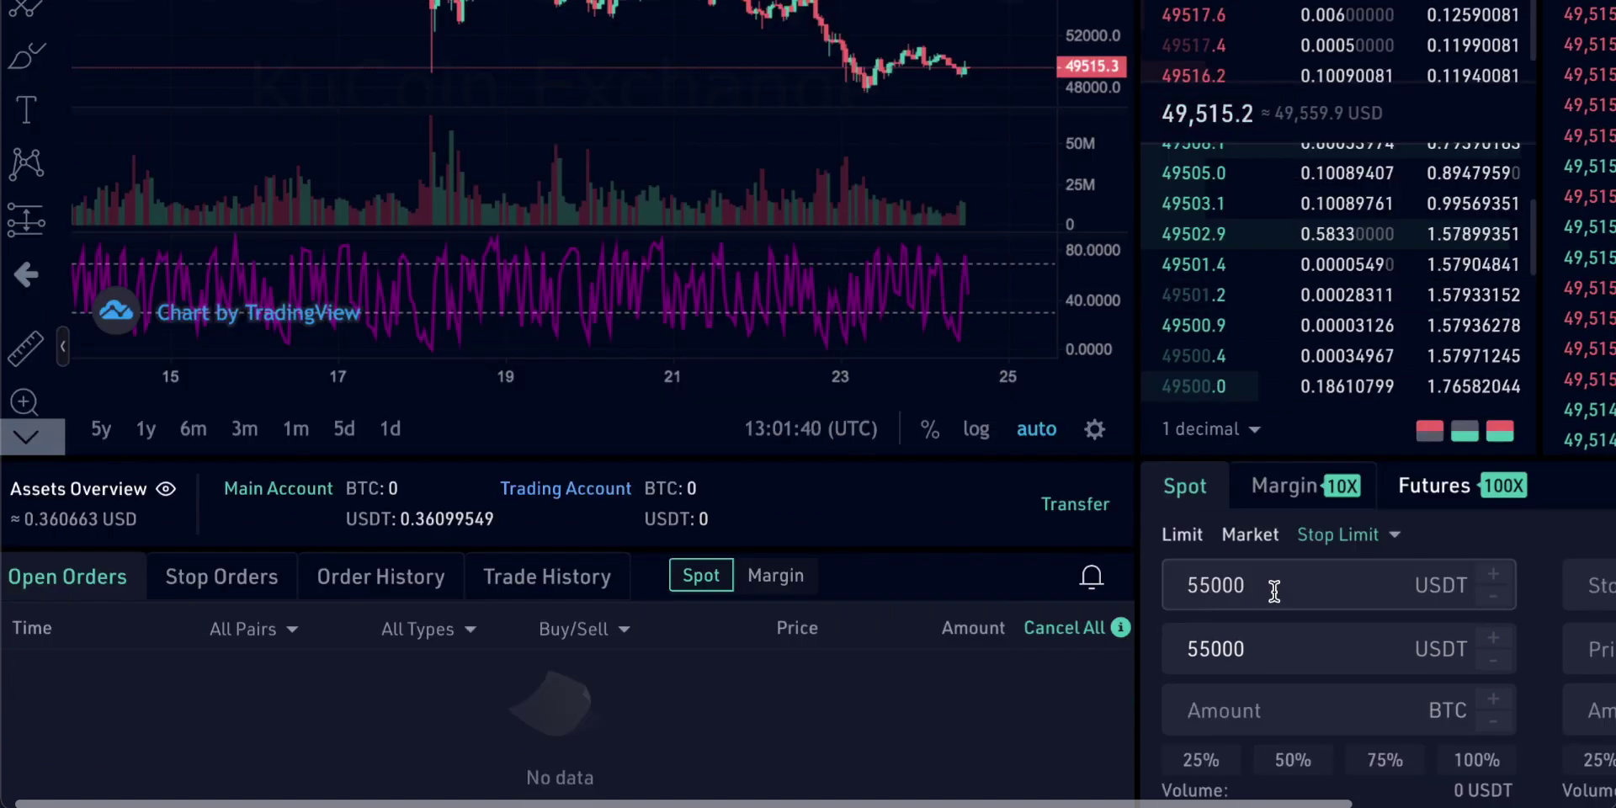
{"action": "left_click", "coordinate": [1273, 641]}
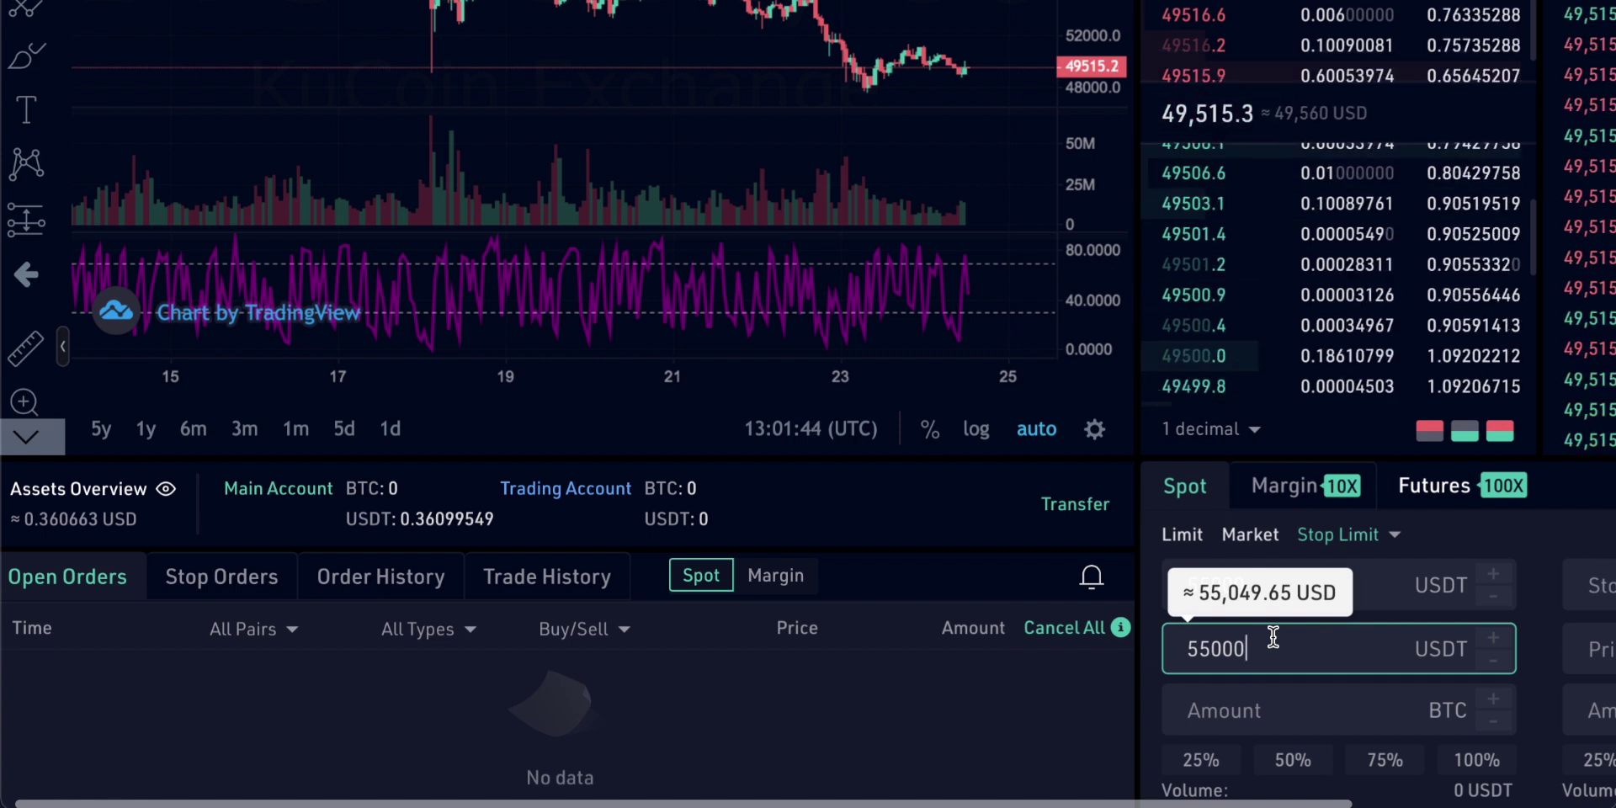
{"action": "key", "text": "Tab"}
{"action": "scroll", "coordinate": [1103, 593], "scroll_direction": "up", "scroll_amount": 1}
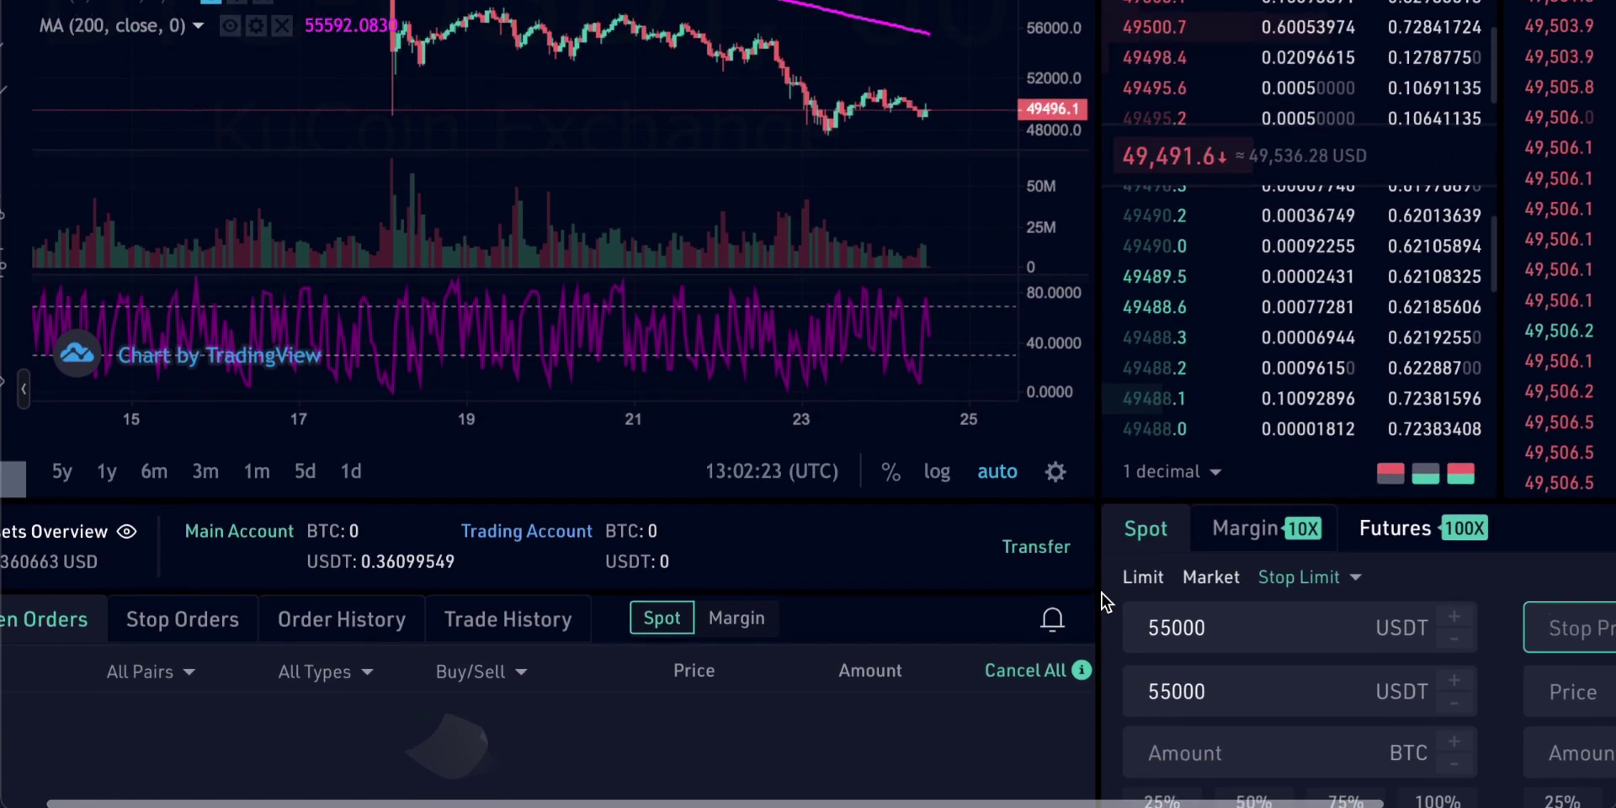
{"action": "scroll", "coordinate": [1103, 594], "scroll_direction": "up", "scroll_amount": 2}
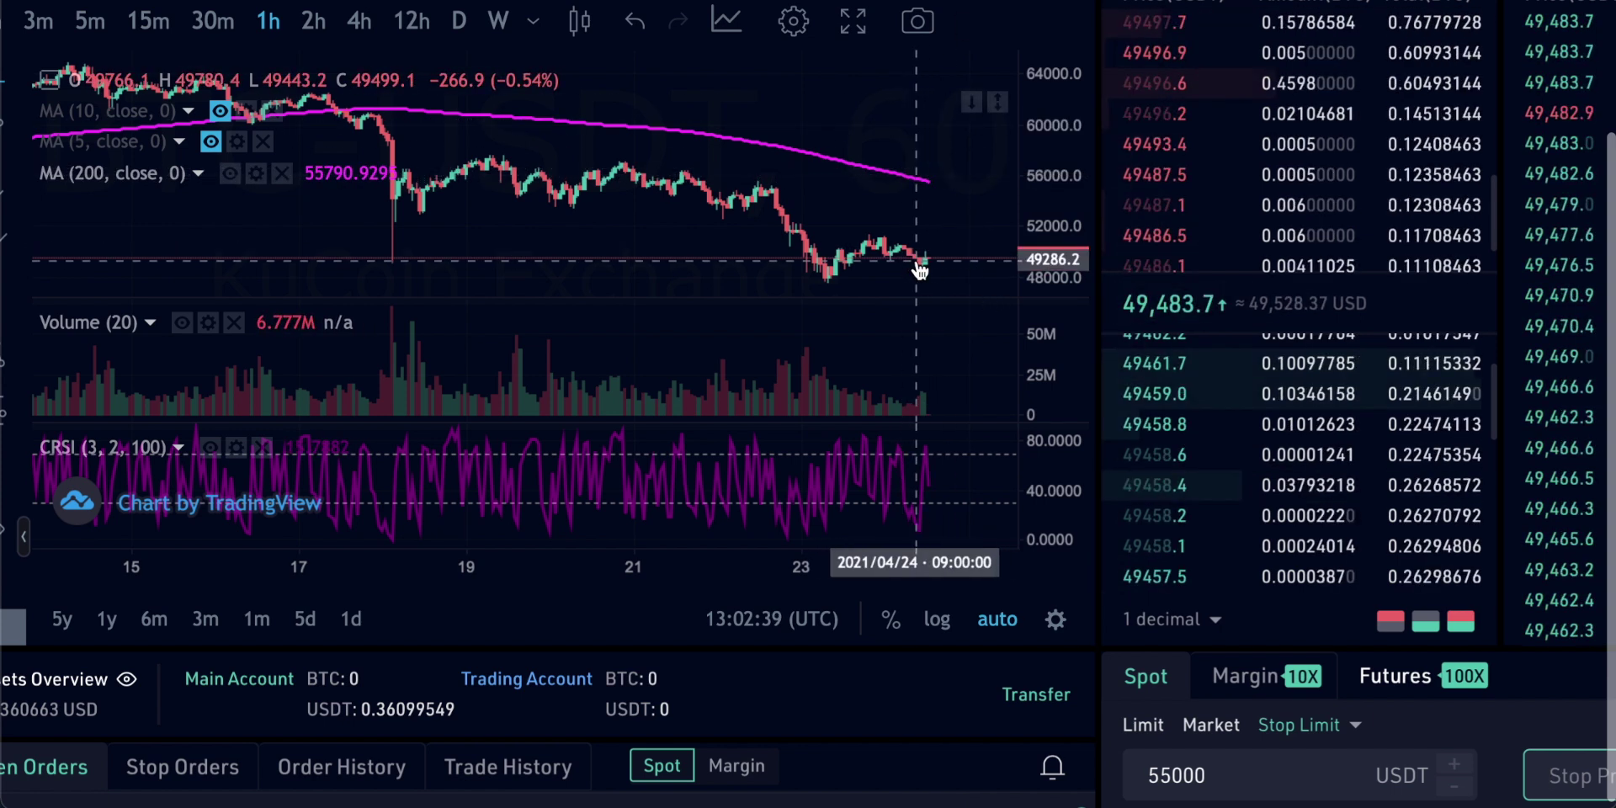
{"action": "mouse_move", "coordinate": [1104, 512]}
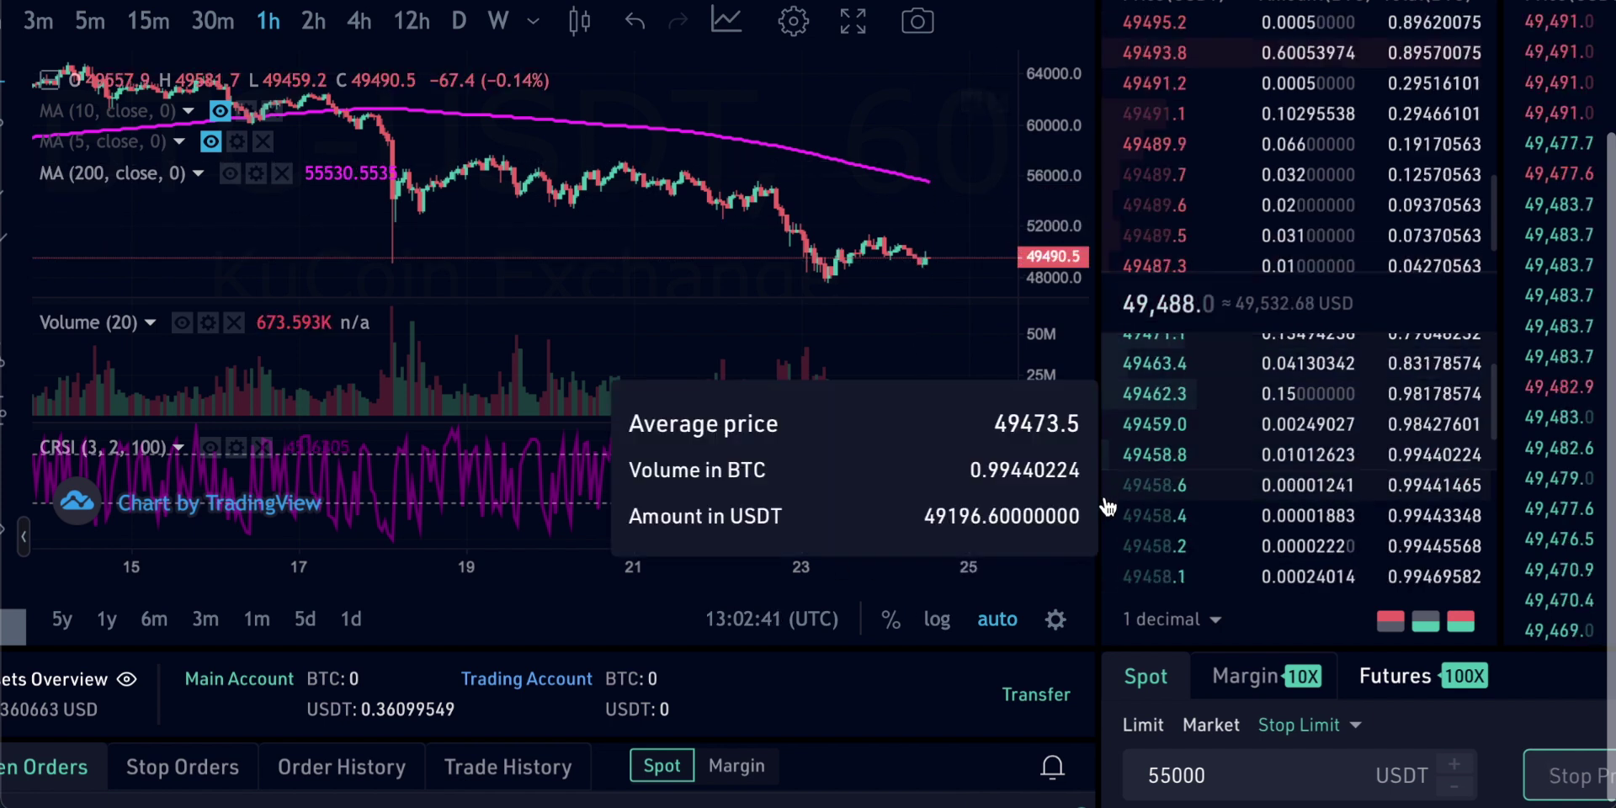
{"action": "scroll", "coordinate": [1119, 640], "scroll_direction": "down", "scroll_amount": 3}
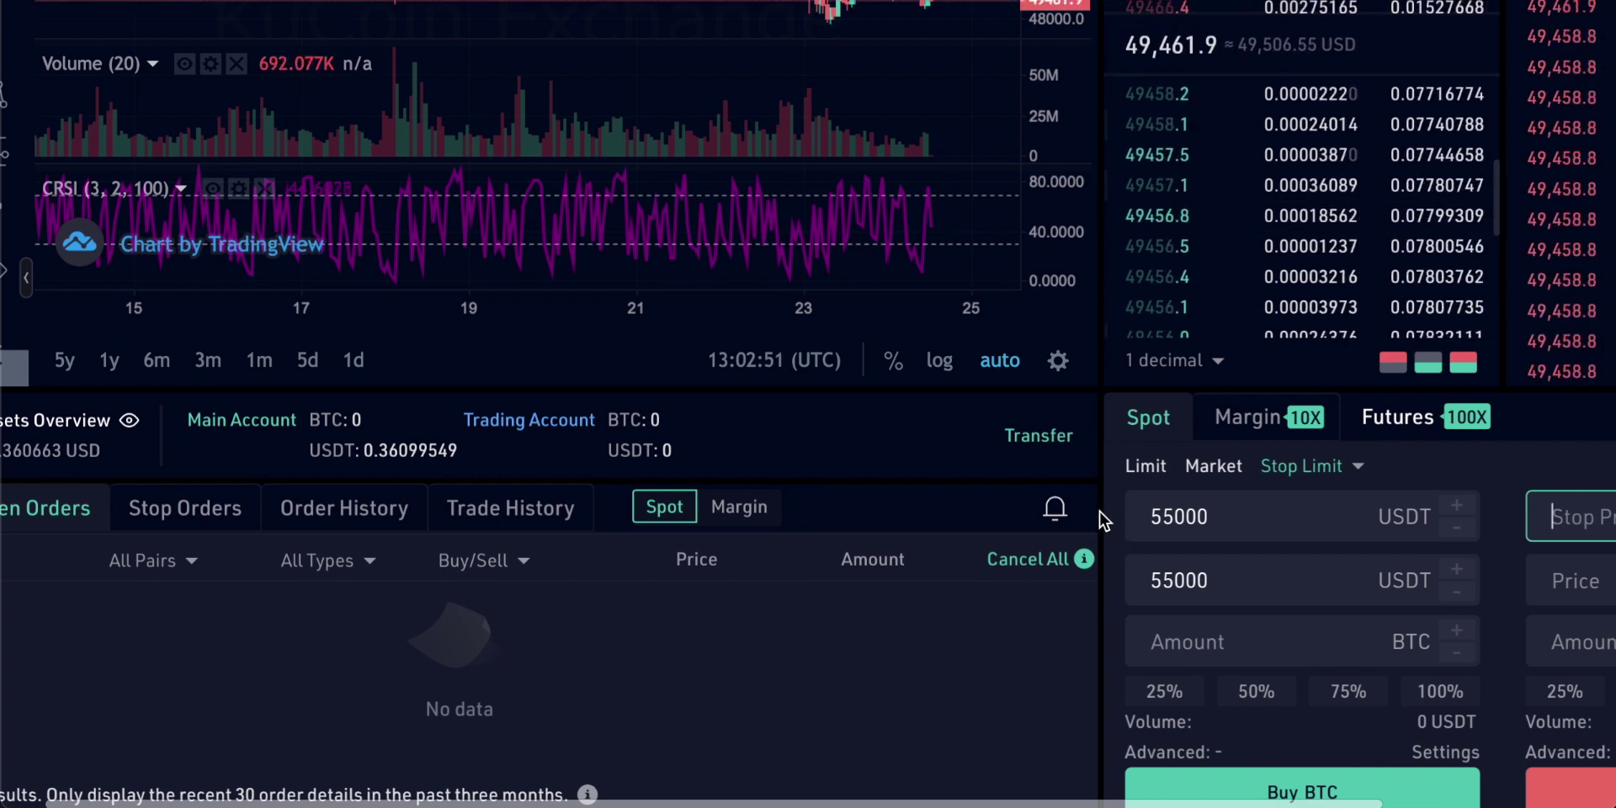
{"action": "scroll", "coordinate": [1099, 510], "scroll_direction": "down", "scroll_amount": 1}
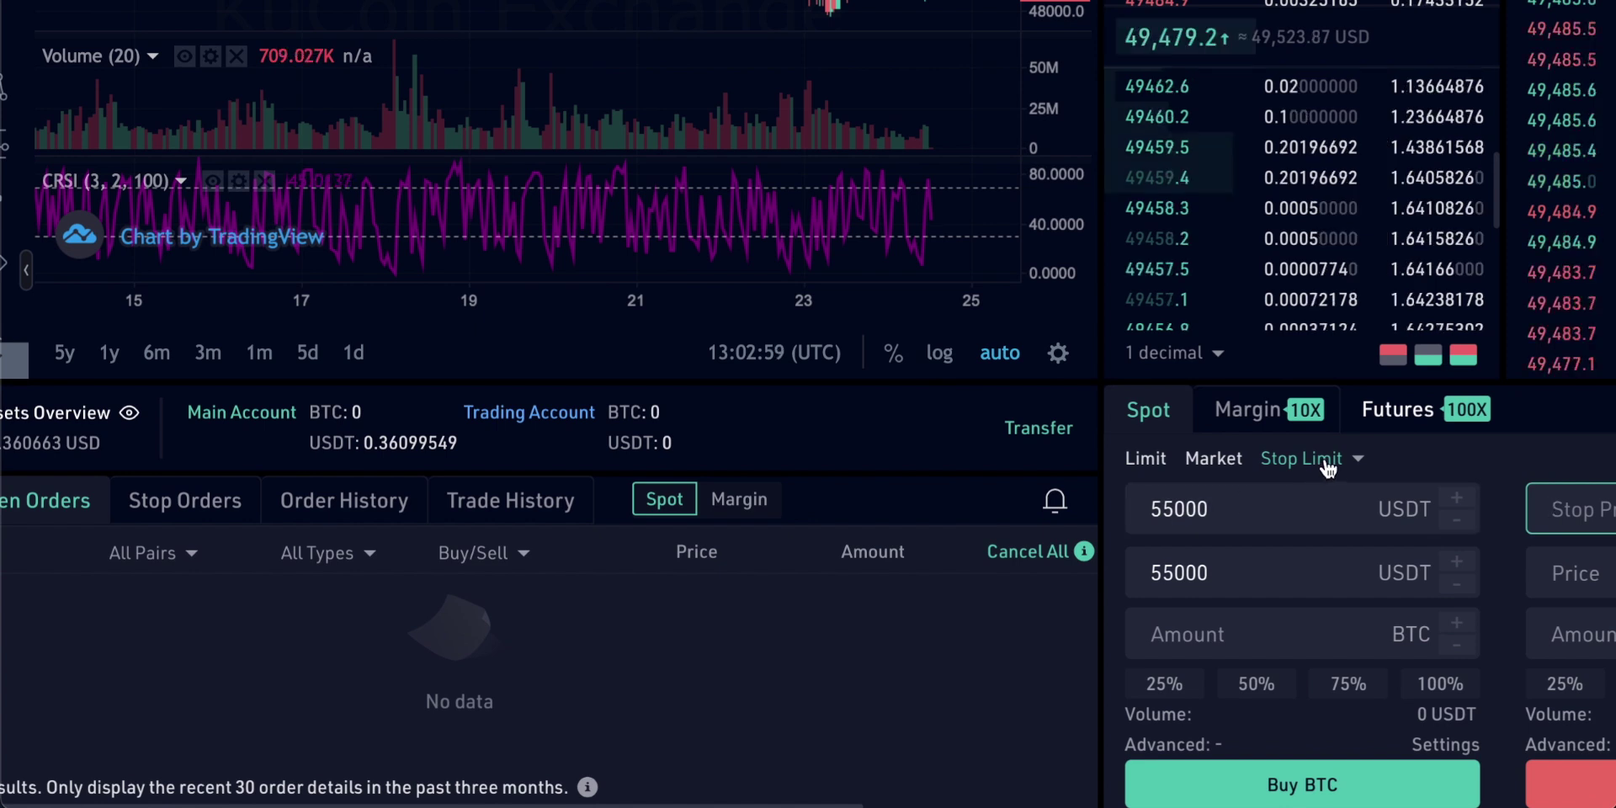
- Switch the spot order form to Stop Market orders and set the buy order's amount to 5000 USDT
{"action": "left_click", "coordinate": [1354, 463]}
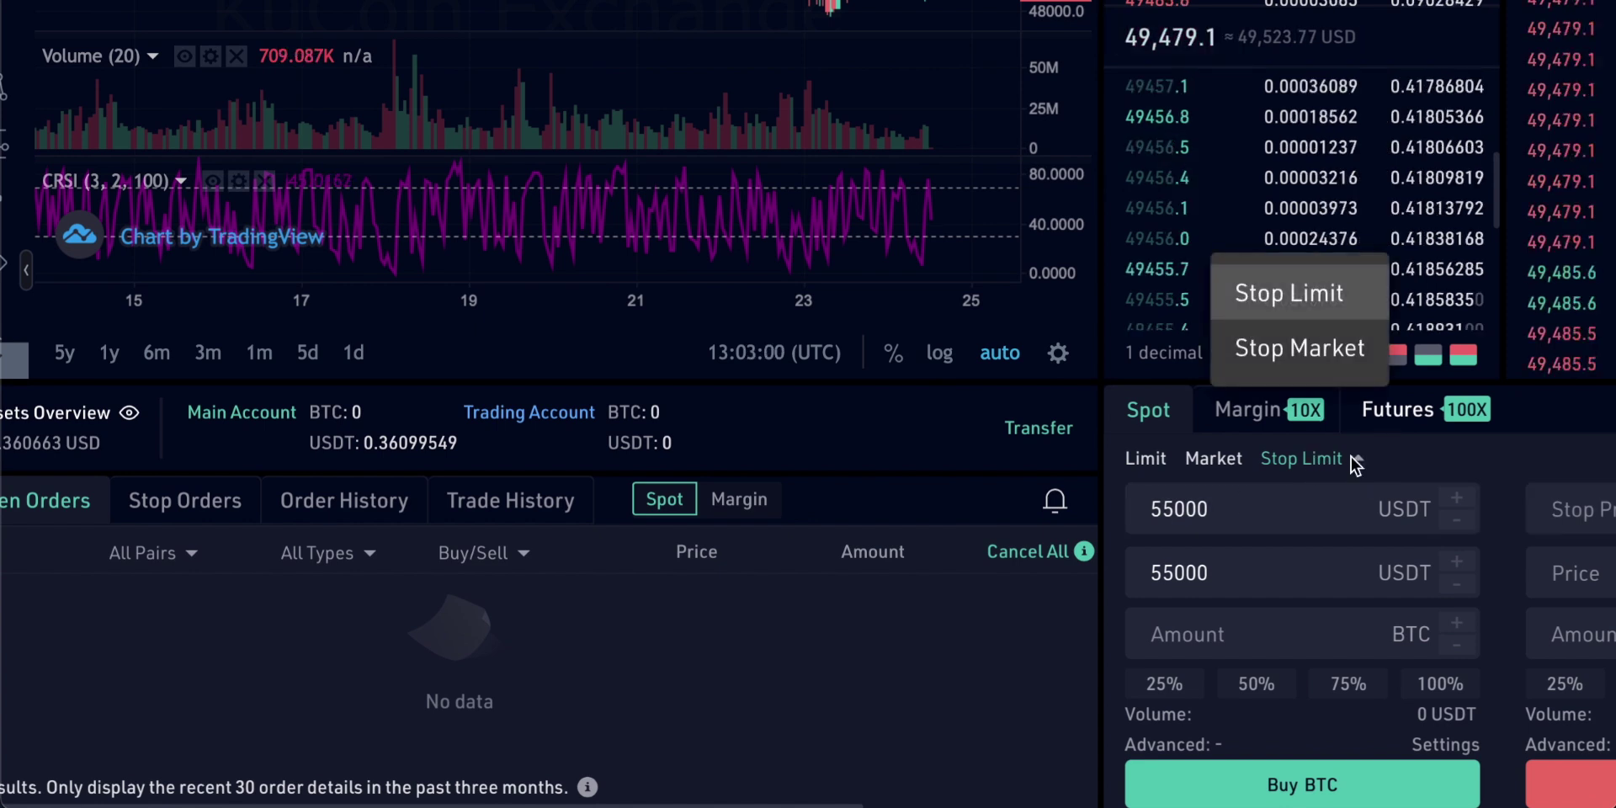
{"action": "left_click", "coordinate": [1295, 353]}
{"action": "left_click", "coordinate": [1266, 507]}
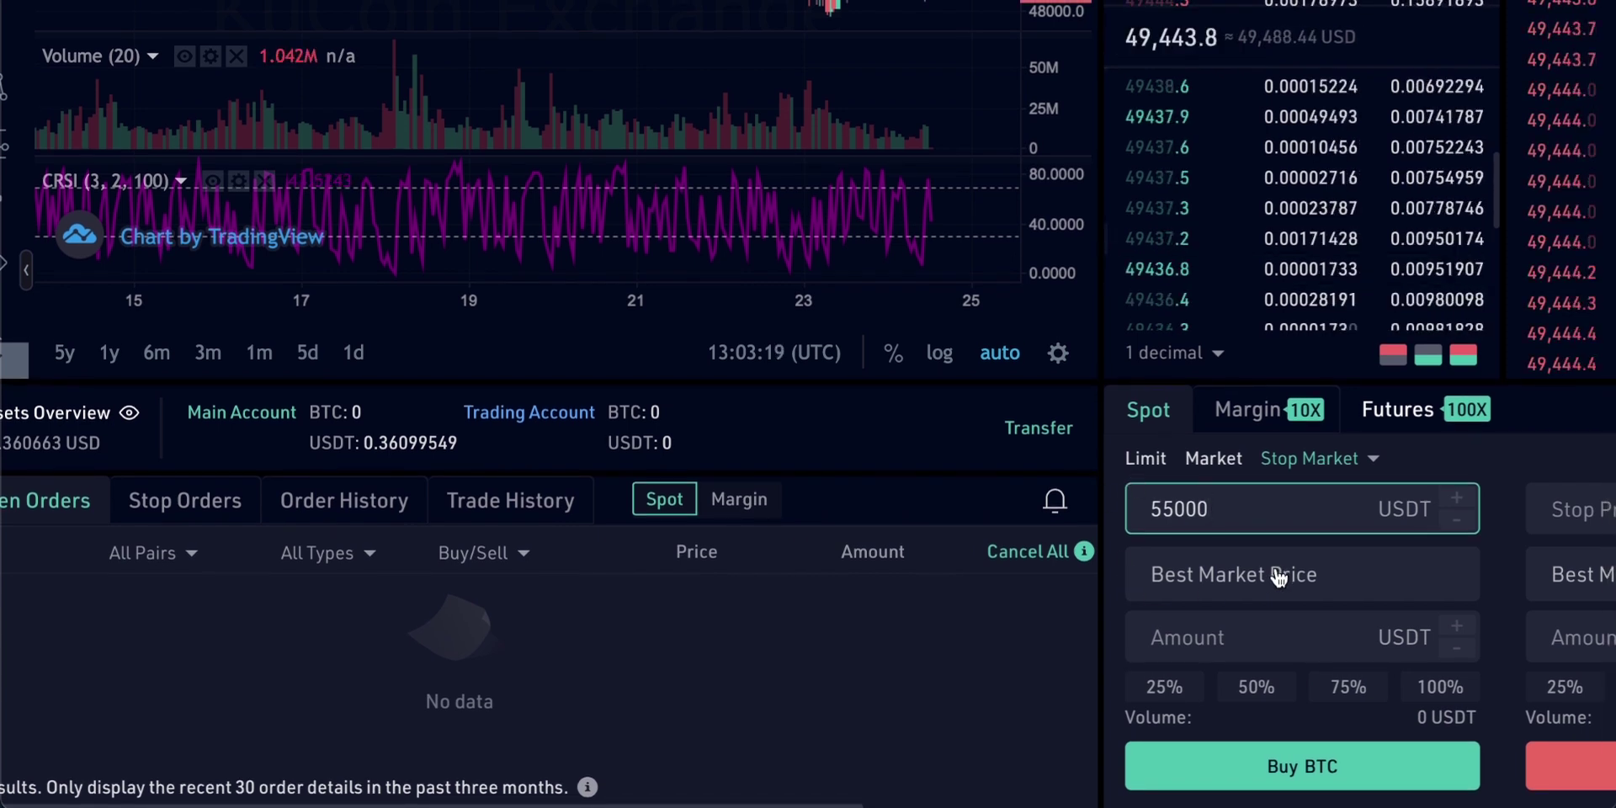
{"action": "scroll", "coordinate": [1103, 509], "scroll_direction": "up", "scroll_amount": 3}
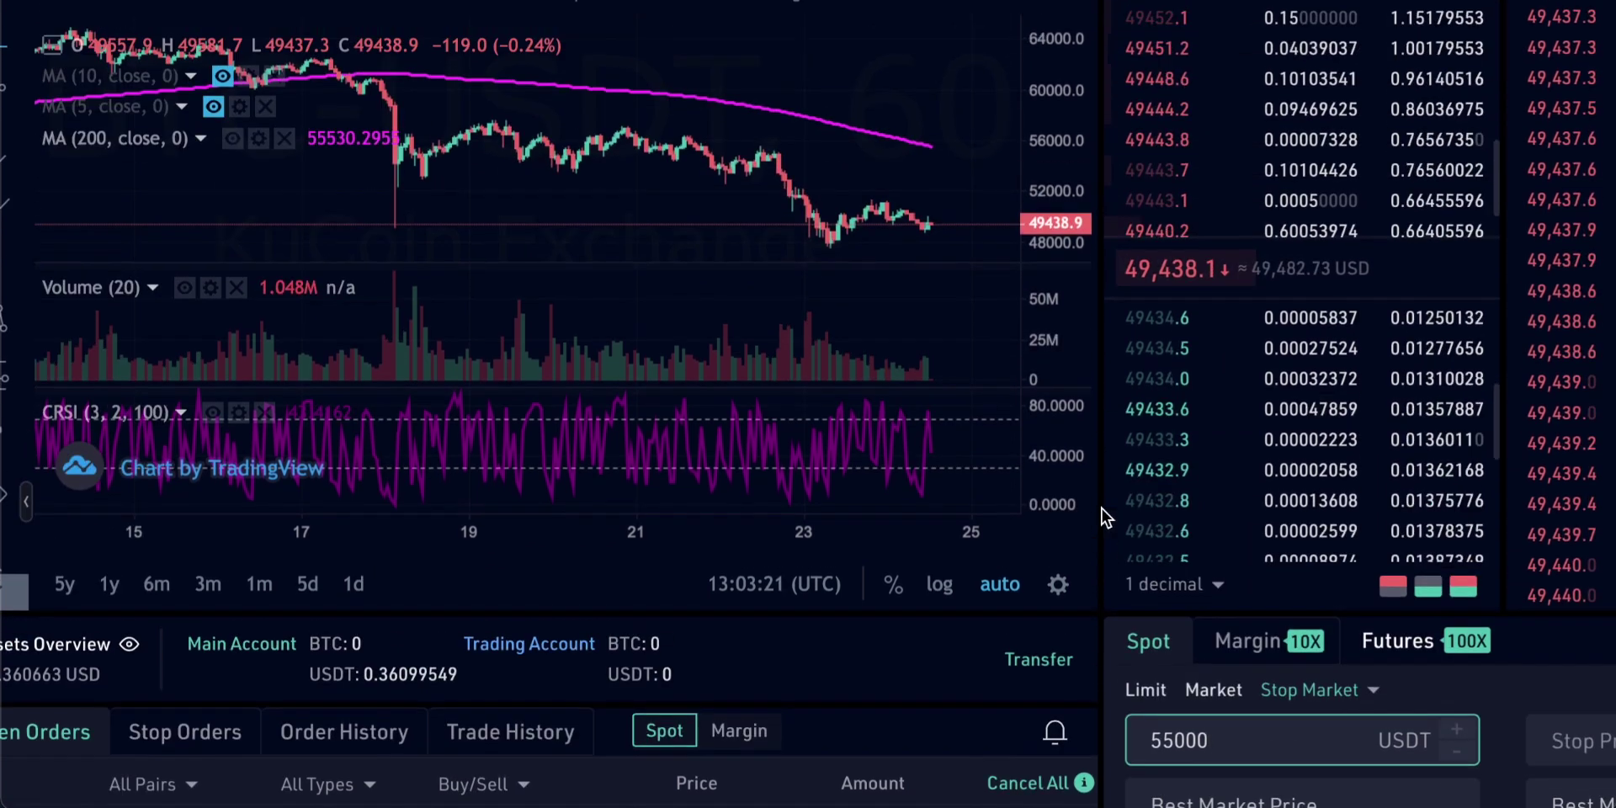
{"action": "scroll", "coordinate": [1108, 706], "scroll_direction": "down", "scroll_amount": 3}
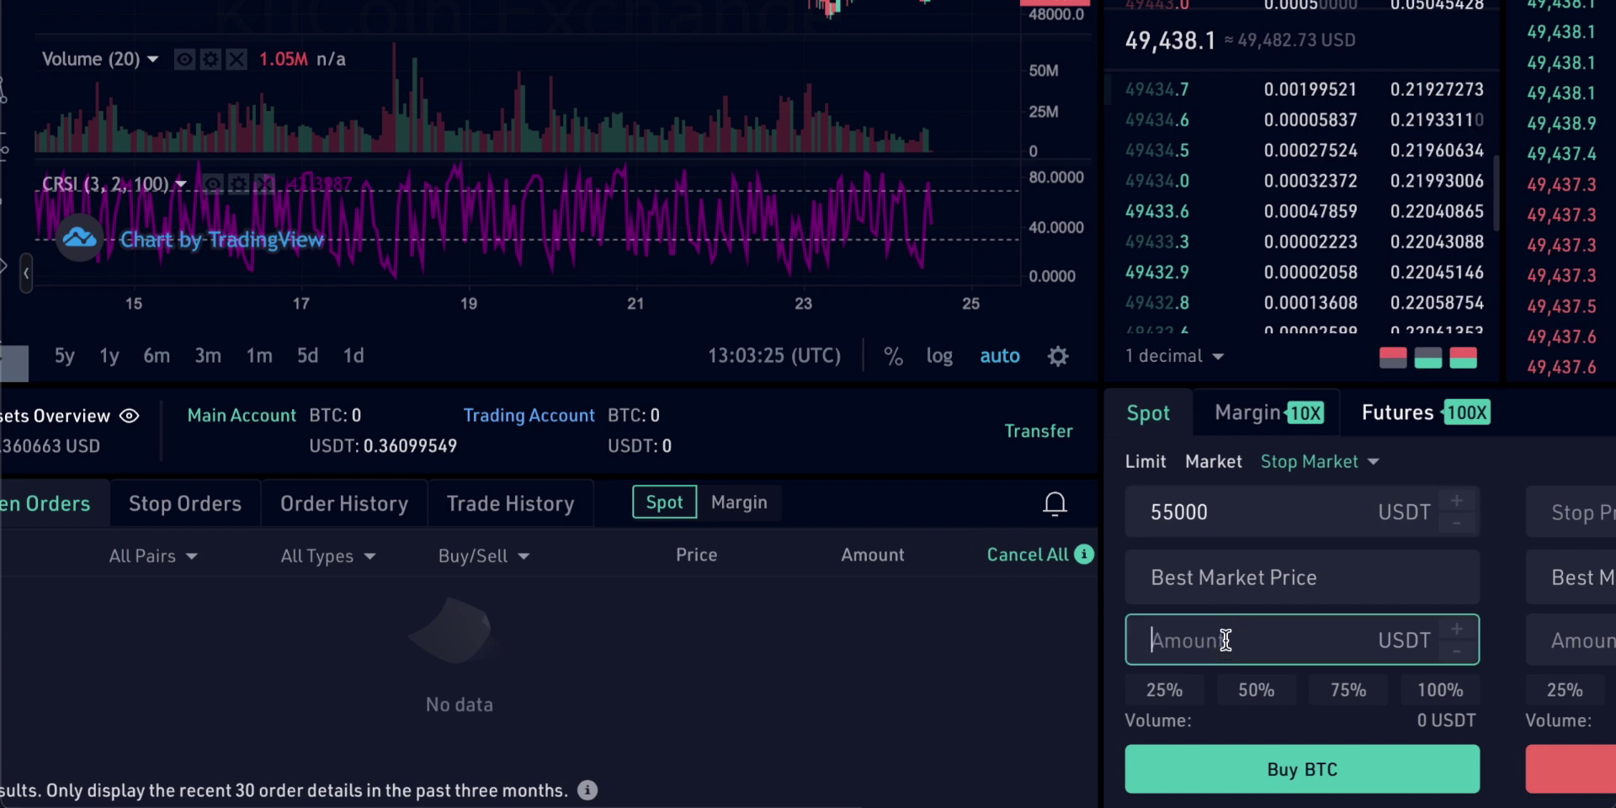
{"action": "type", "text": "5000"}
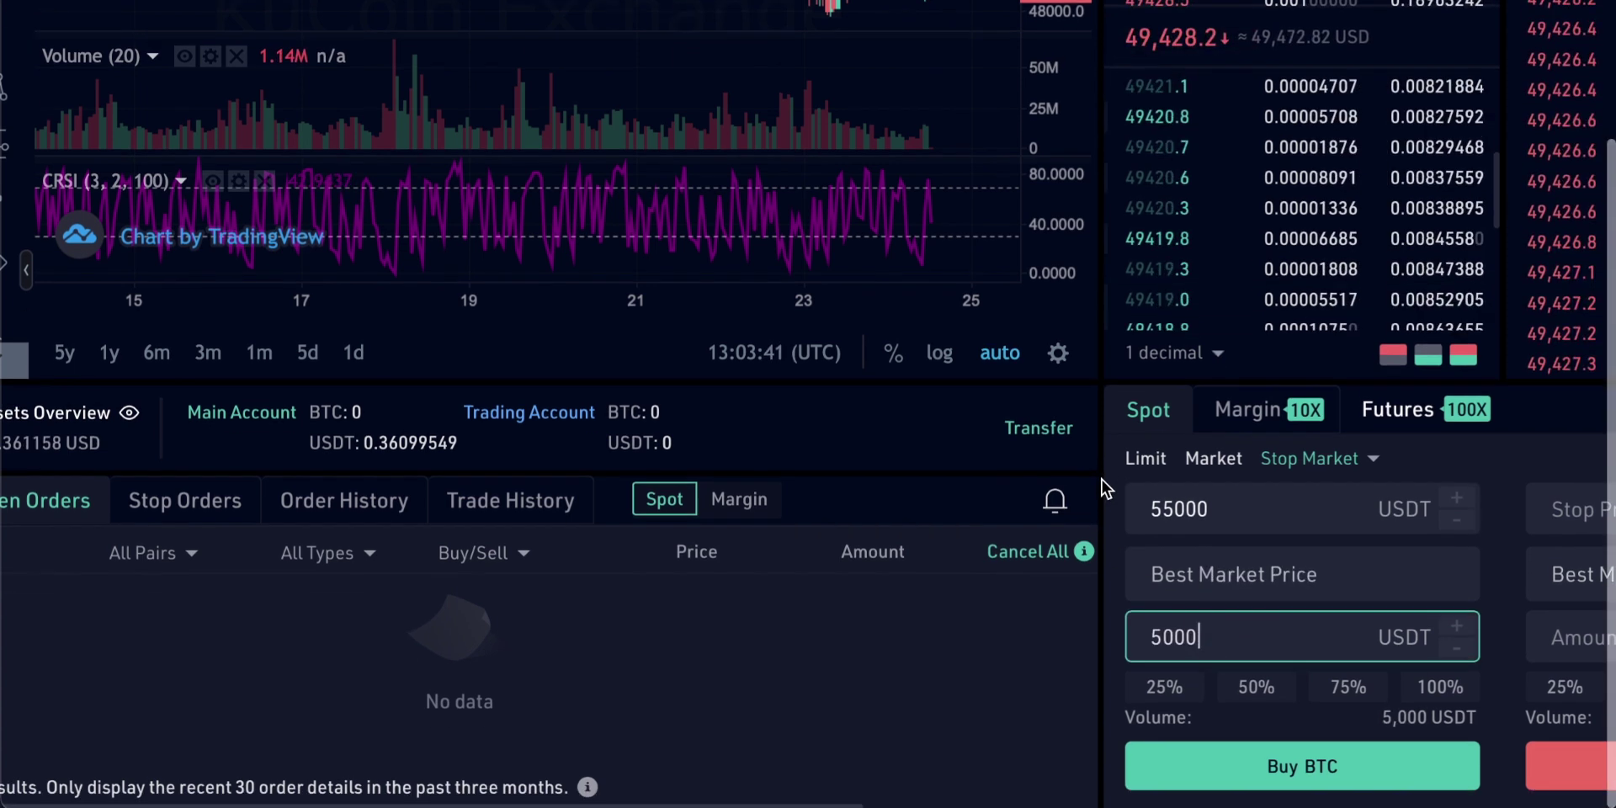
- Review the Stop Market buy and sell forms alongside the price chart and the order book
{"action": "scroll", "coordinate": [1103, 481], "scroll_direction": "up", "scroll_amount": 2}
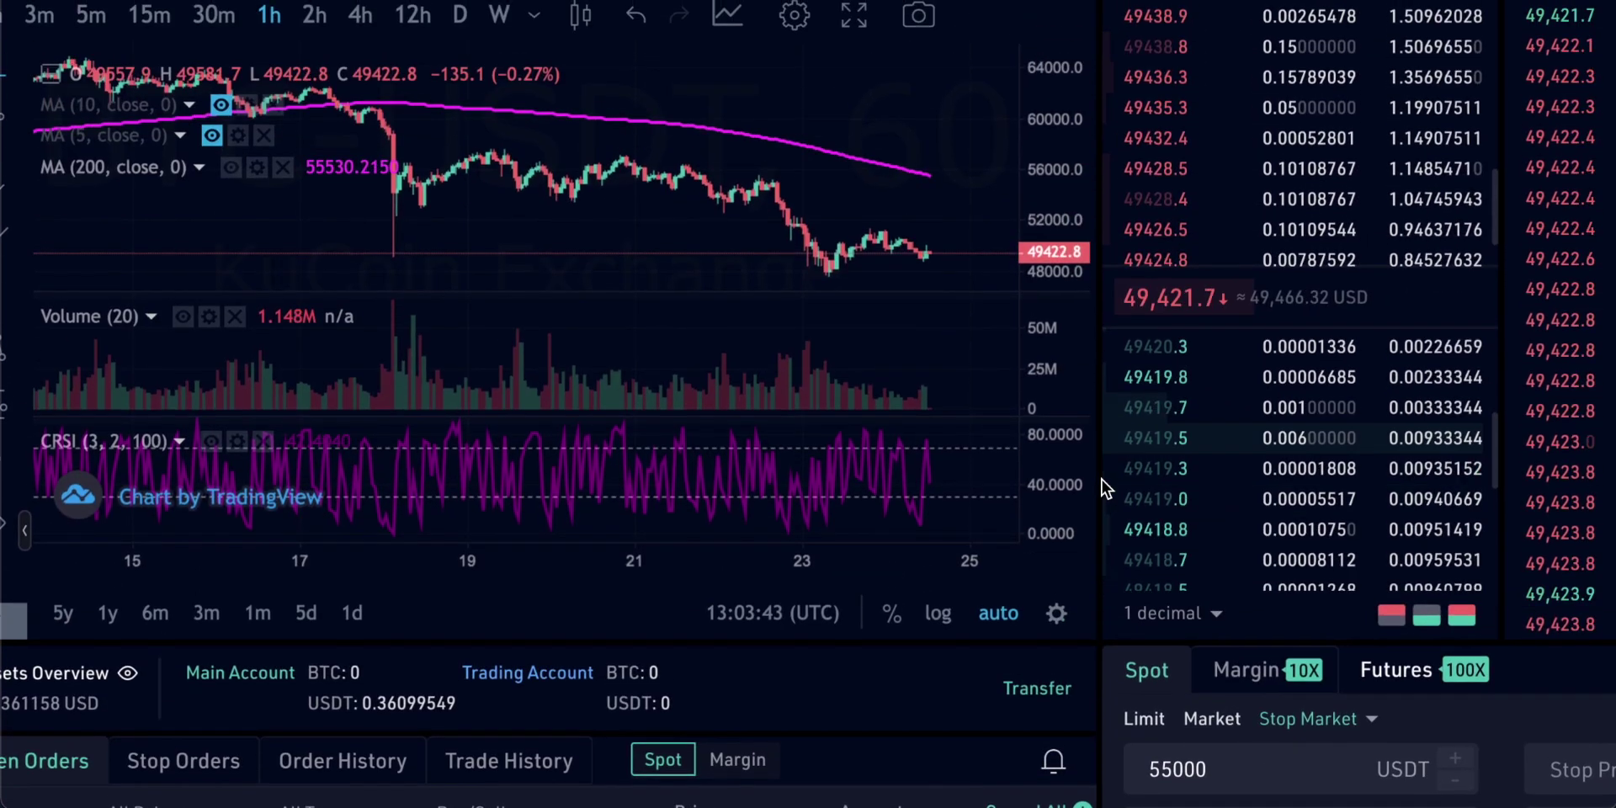
{"action": "scroll", "coordinate": [1102, 480], "scroll_direction": "down", "scroll_amount": 2}
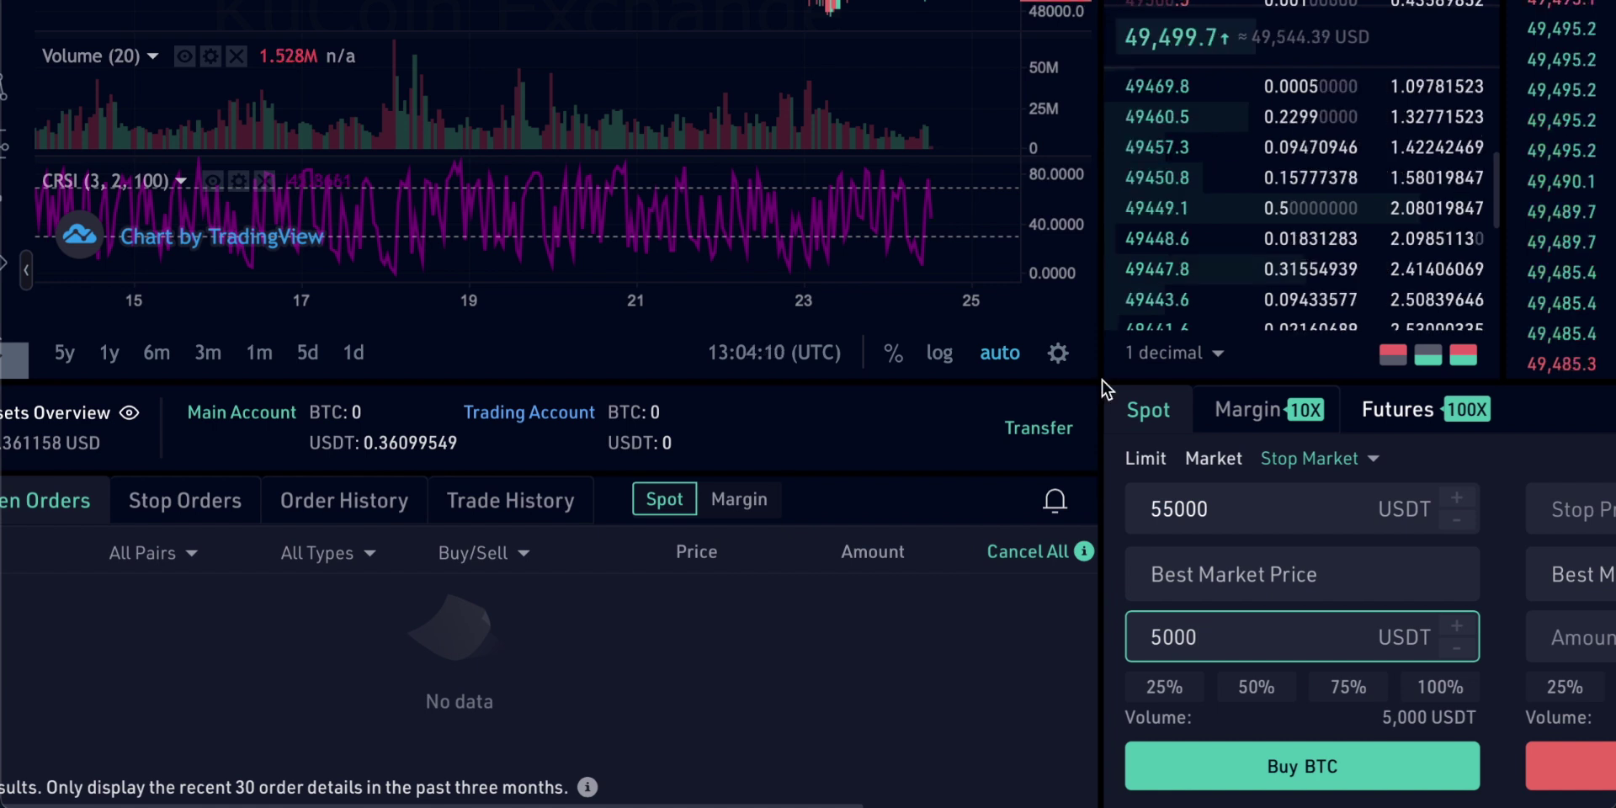
{"action": "scroll", "coordinate": [1101, 392], "scroll_direction": "right", "scroll_amount": 4}
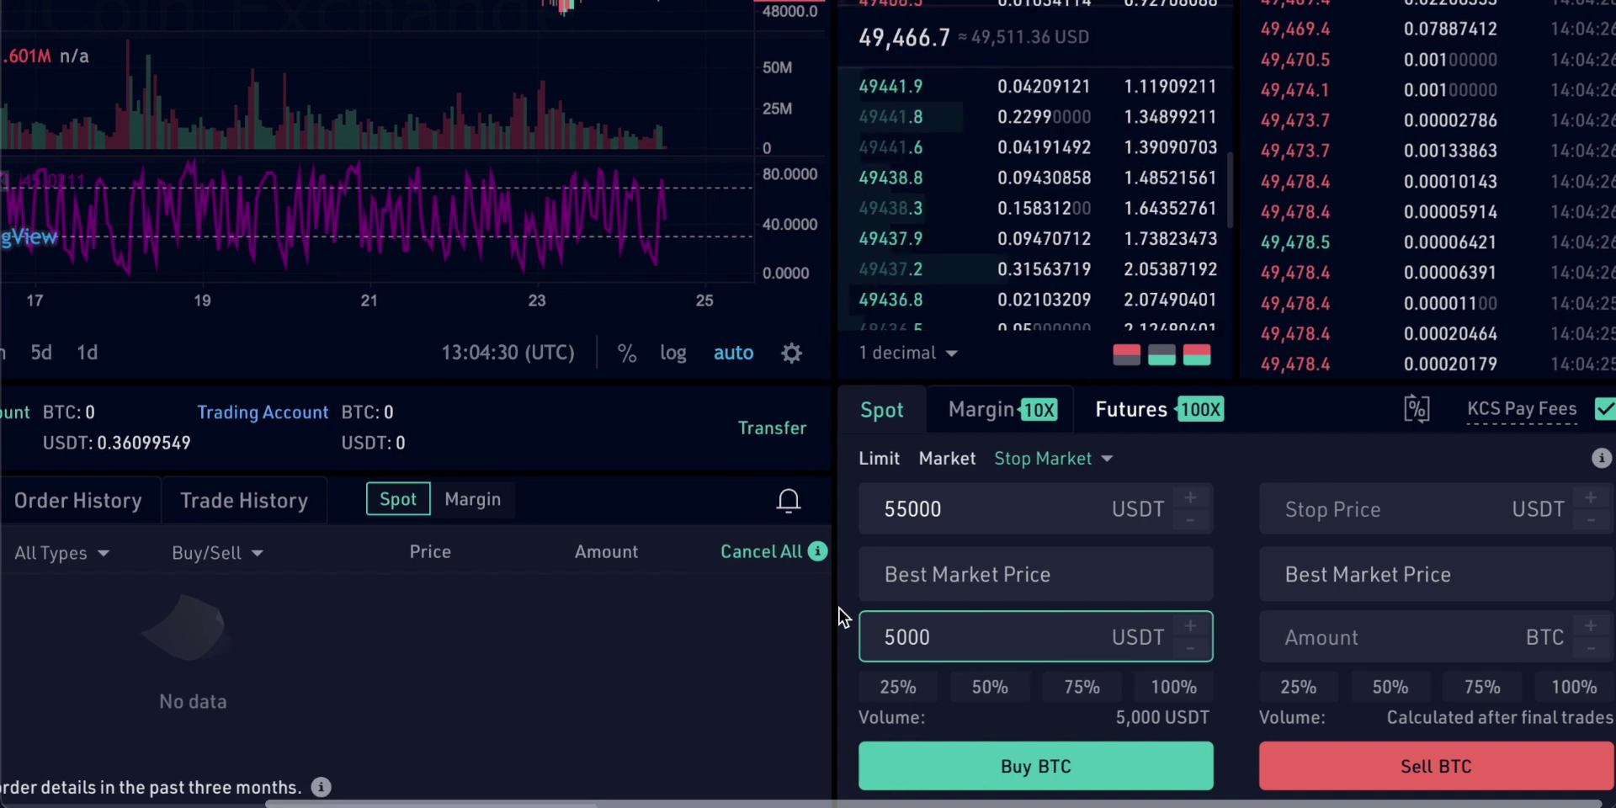
{"action": "scroll", "coordinate": [828, 593], "scroll_direction": "up", "scroll_amount": 3}
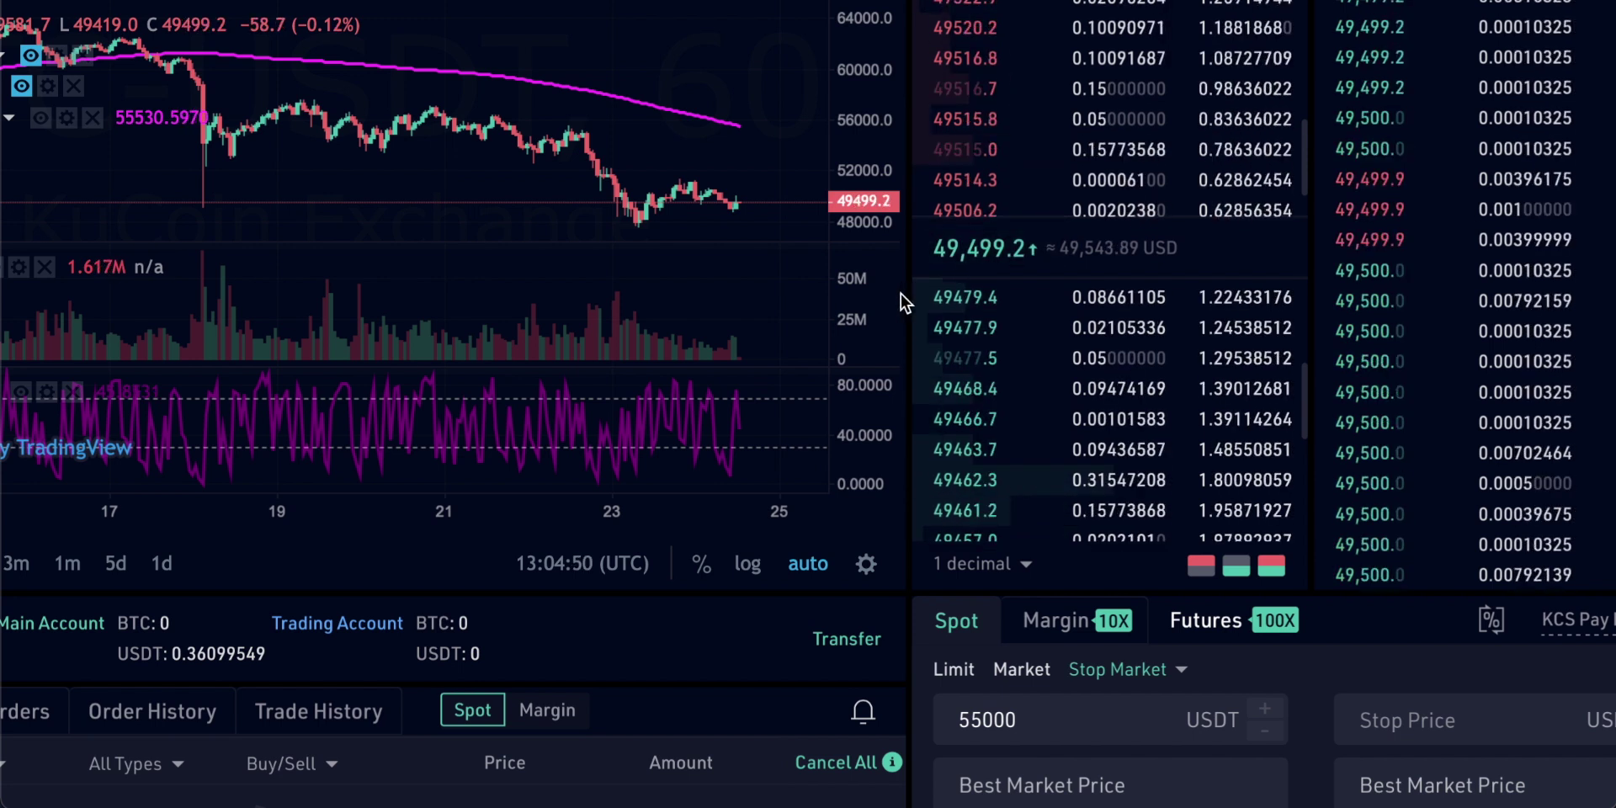
{"action": "scroll", "coordinate": [884, 539], "scroll_direction": "down", "scroll_amount": 2}
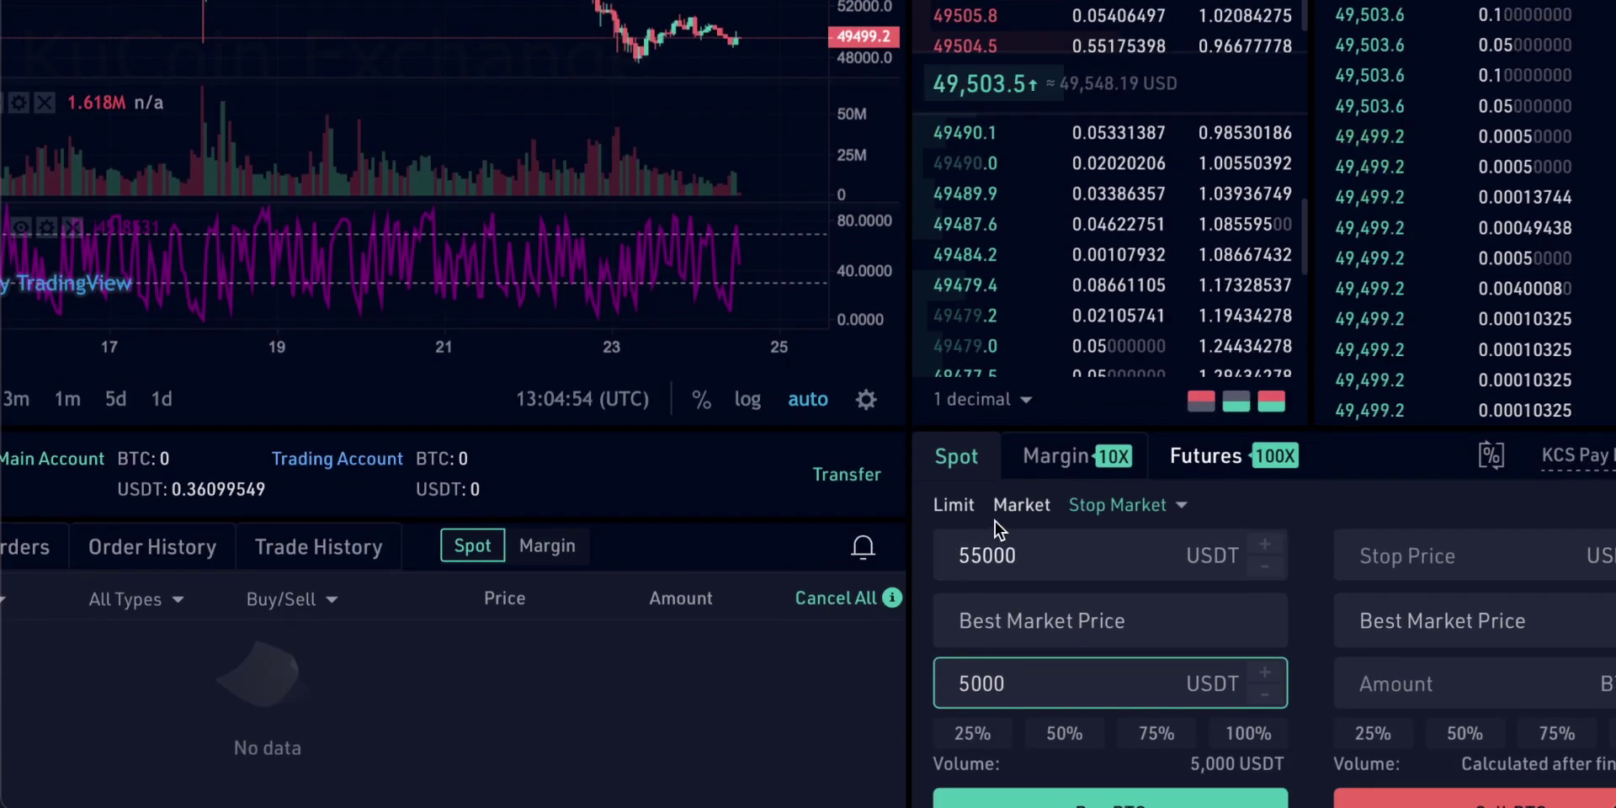
- Switch the spot order form back to Limit orders and review it with the price chart
{"action": "left_click", "coordinate": [959, 507]}
{"action": "scroll", "coordinate": [907, 468], "scroll_direction": "down", "scroll_amount": 1}
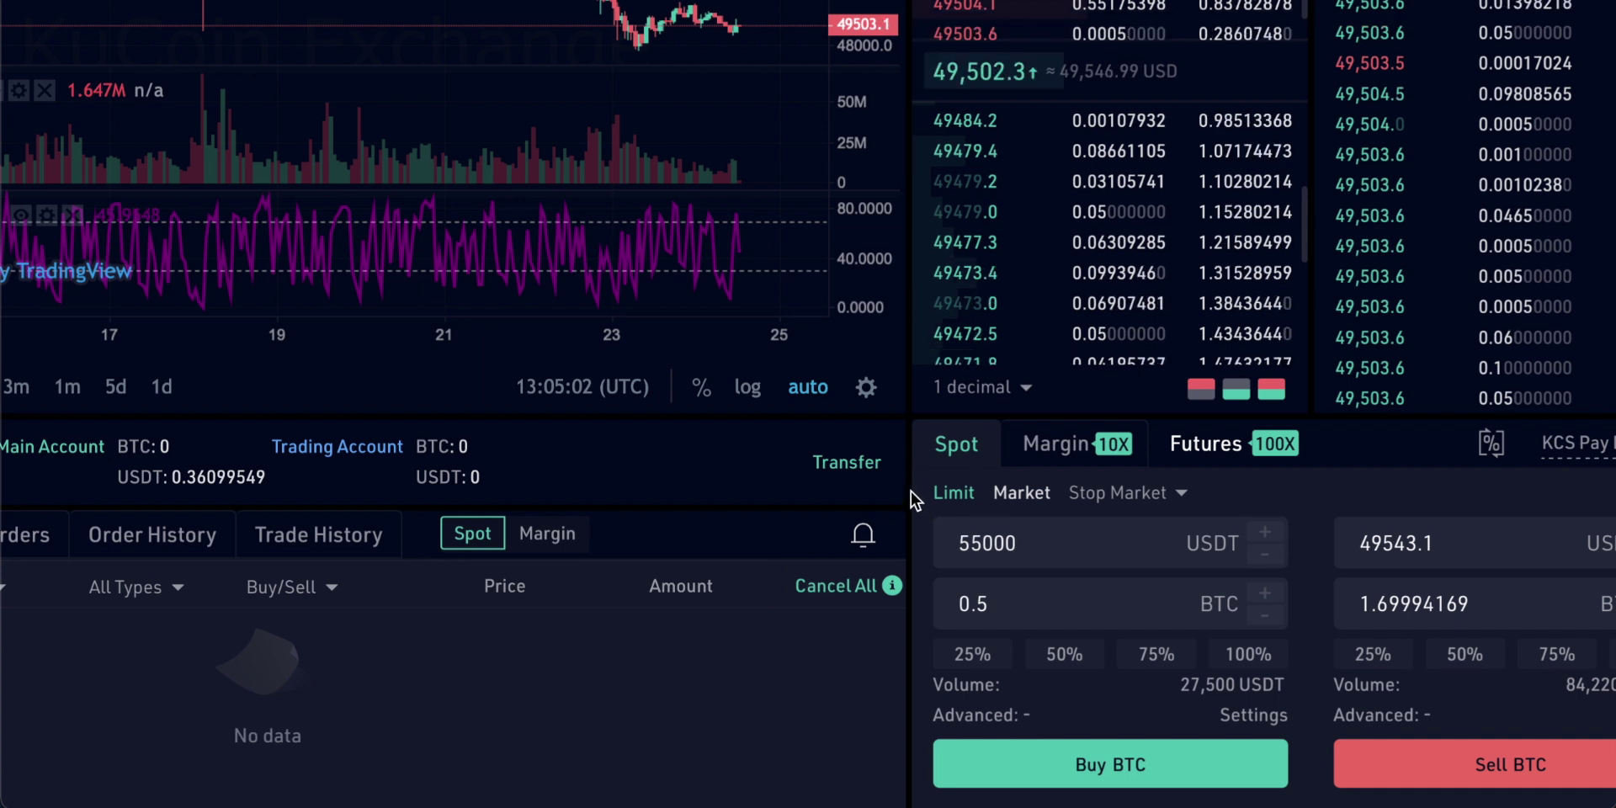
{"action": "scroll", "coordinate": [907, 451], "scroll_direction": "up", "scroll_amount": 2}
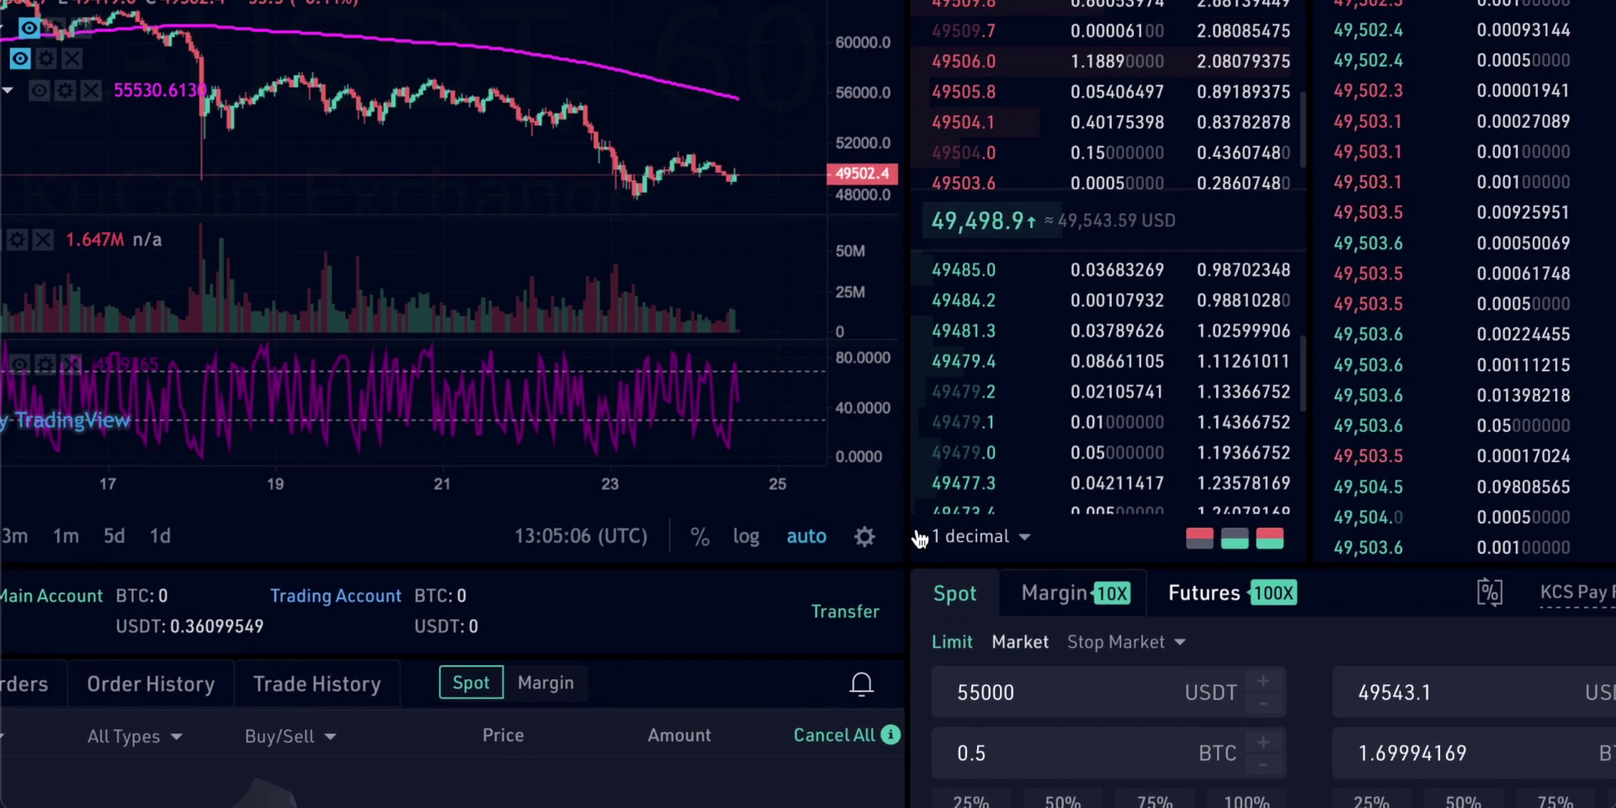
- Switch the spot order form from Limit to Stop Market orders
{"action": "scroll", "coordinate": [916, 532], "scroll_direction": "down", "scroll_amount": 2}
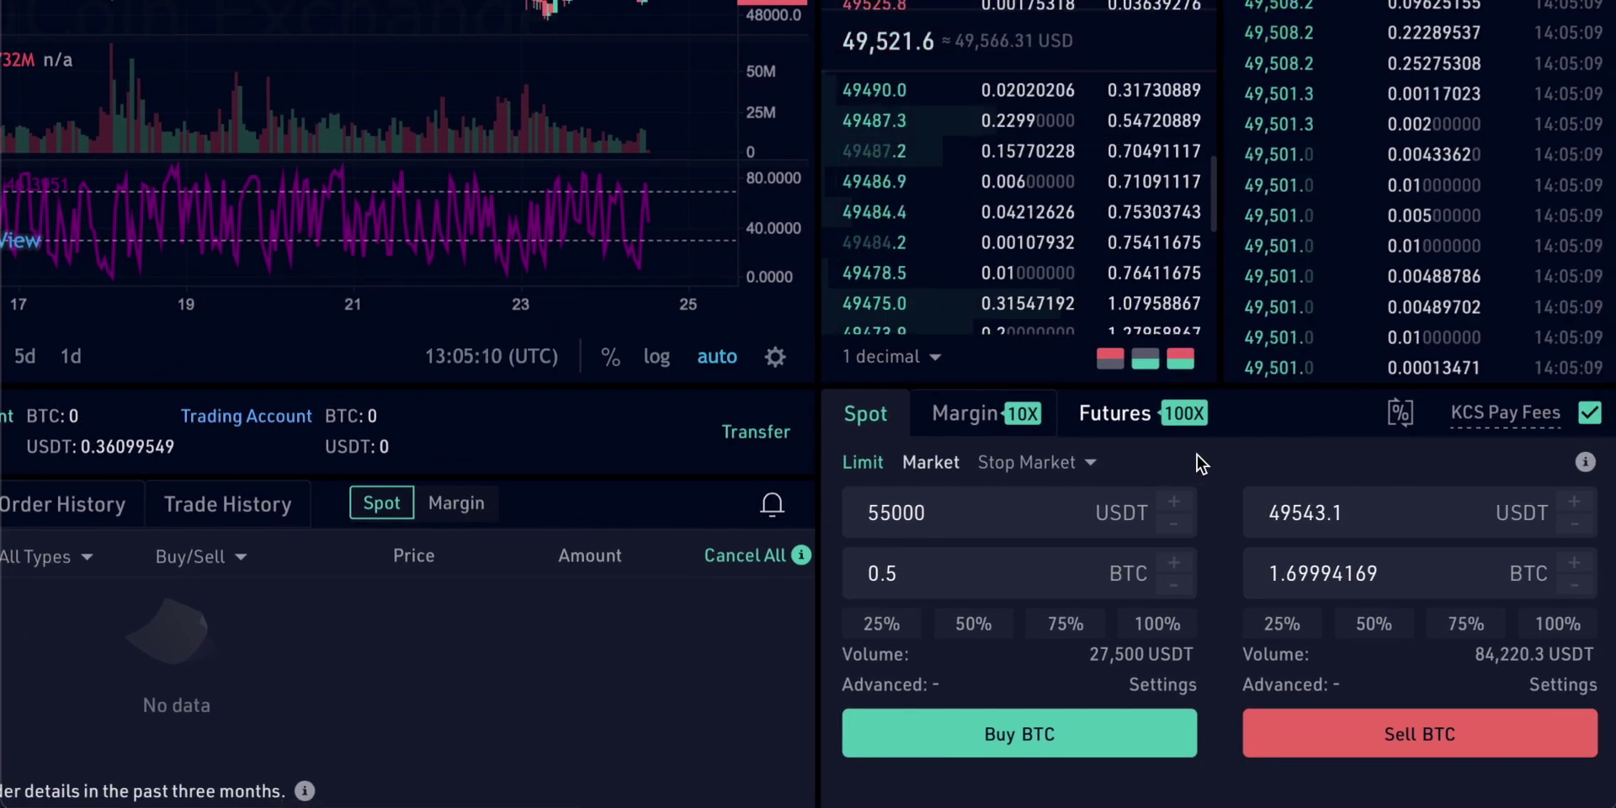
{"action": "left_click", "coordinate": [1041, 468]}
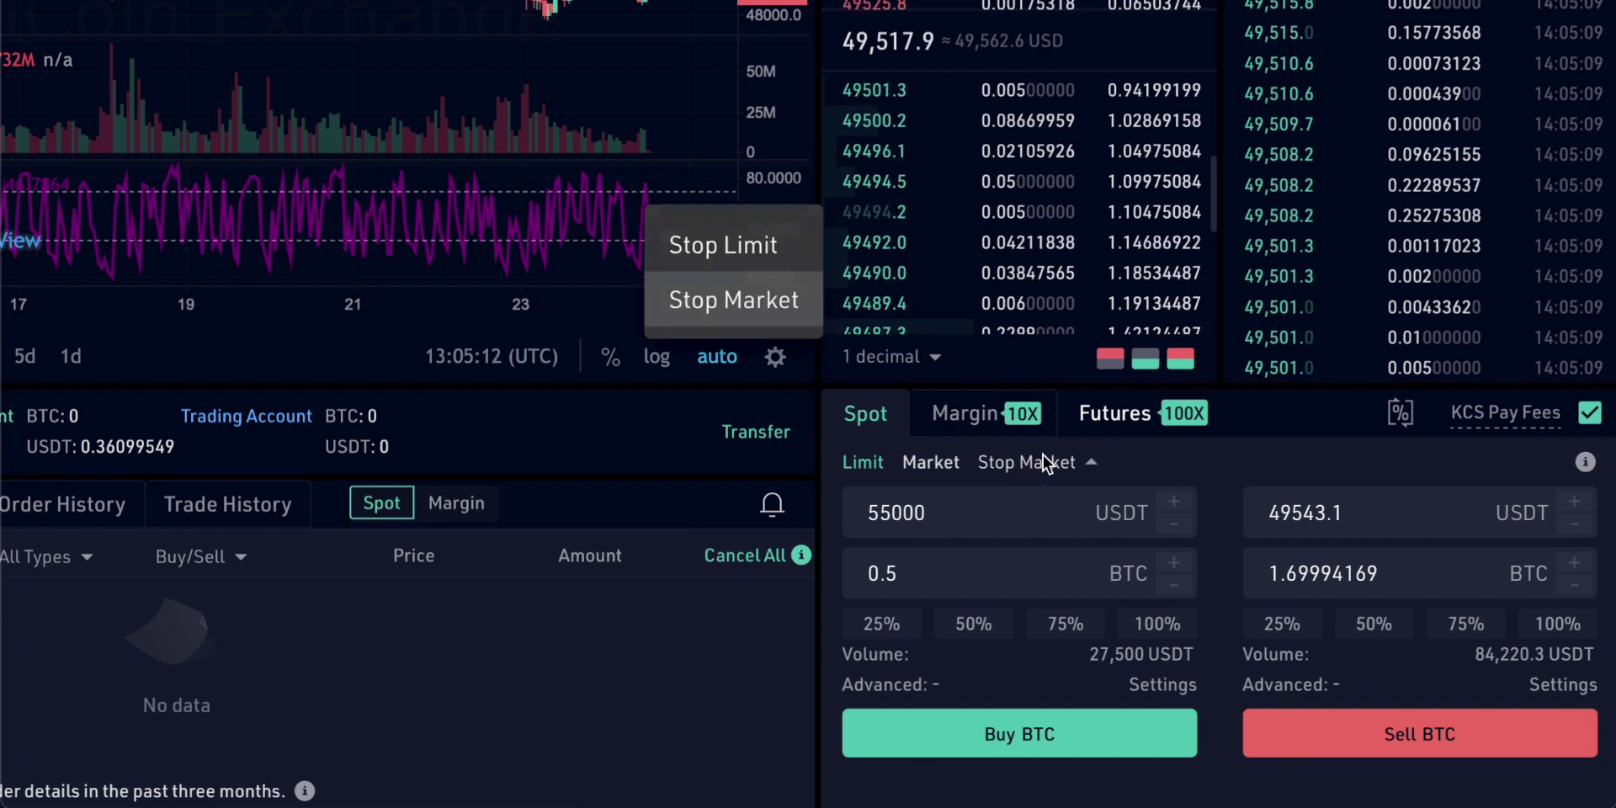
{"action": "left_click", "coordinate": [813, 303]}
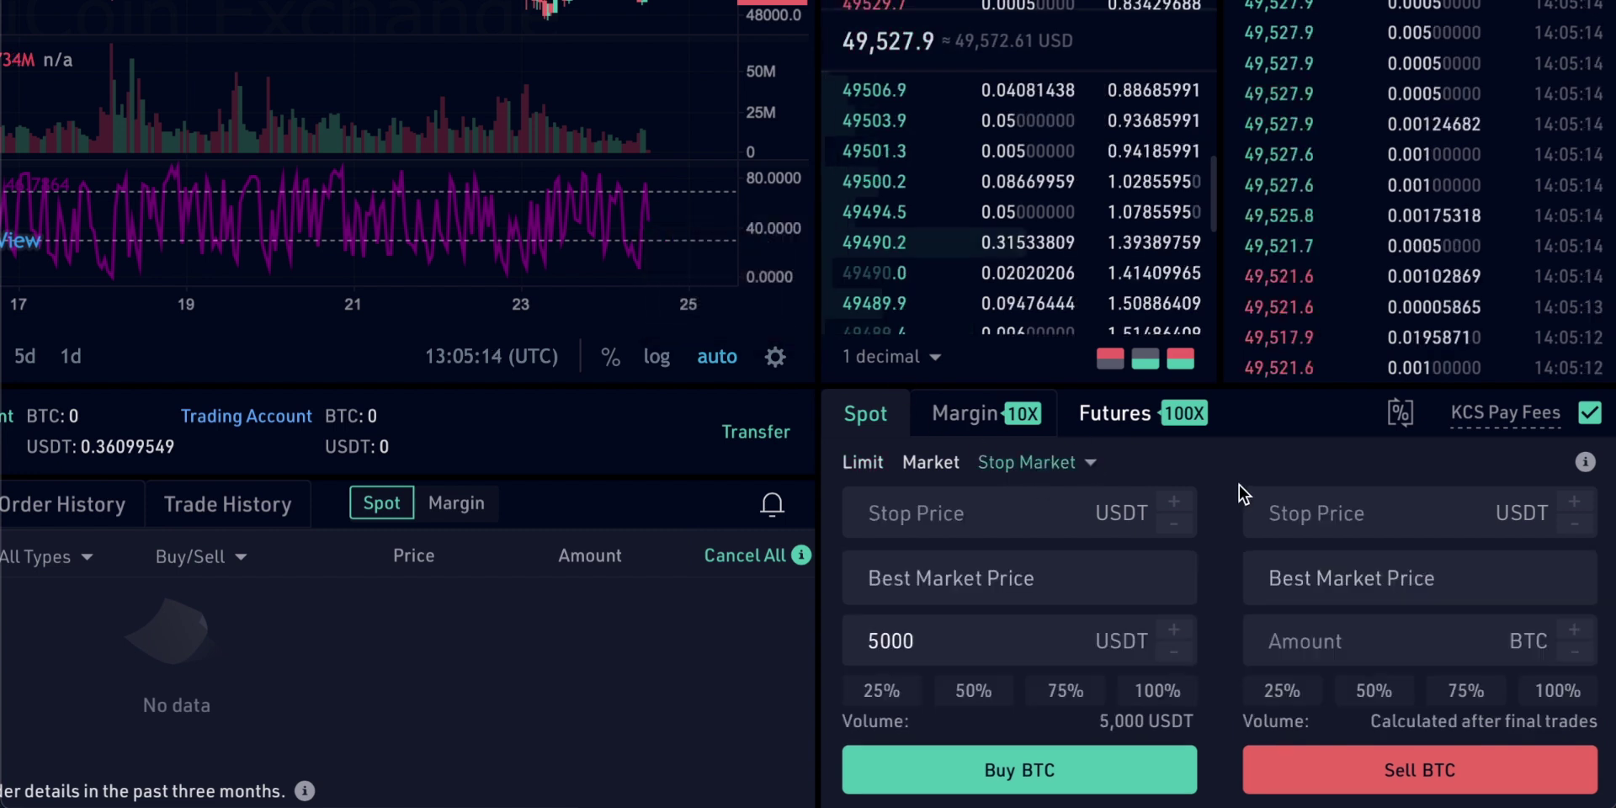
{"action": "scroll", "coordinate": [829, 453], "scroll_direction": "up", "scroll_amount": 1}
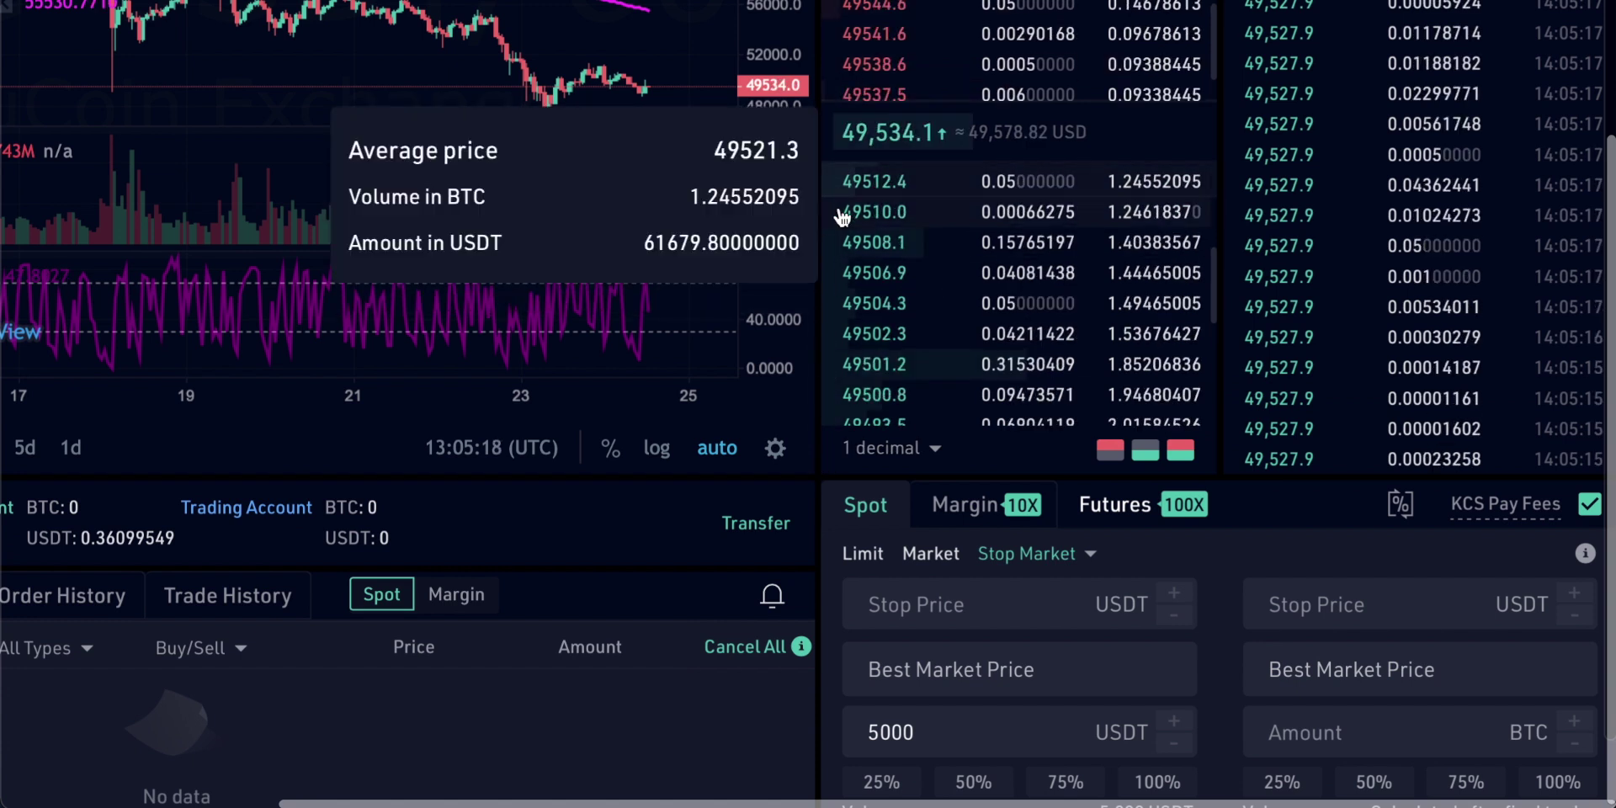
- Fill in the Stop Market sell order with a stop price of 48000 USDT and an amount of 0.5 BTC
{"action": "scroll", "coordinate": [832, 454], "scroll_direction": "down", "scroll_amount": 1}
{"action": "left_click", "coordinate": [1346, 510]}
{"action": "type", "text": "4"}
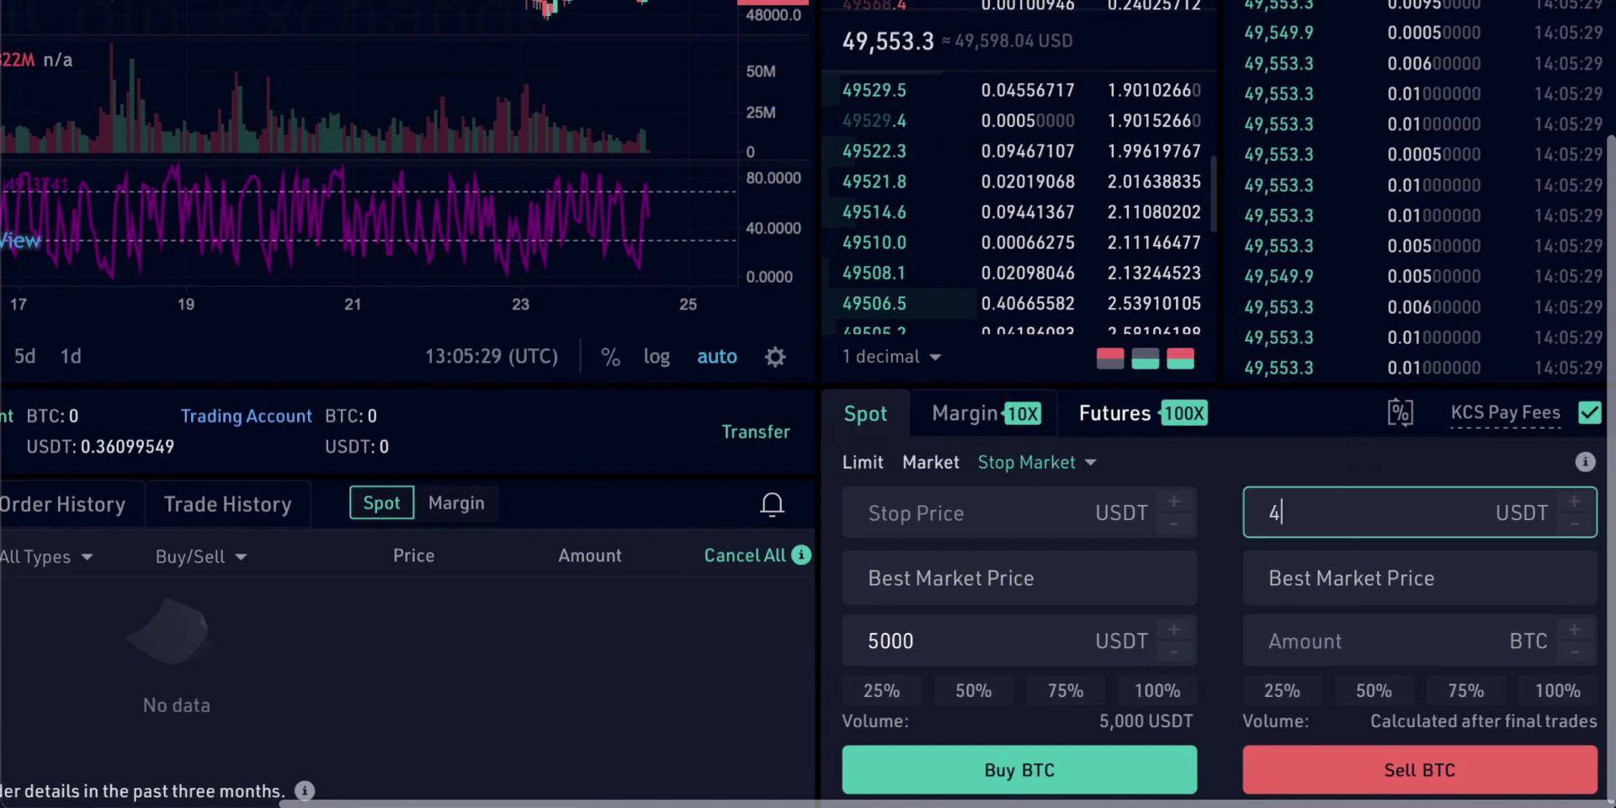
{"action": "left_click", "coordinate": [1270, 639]}
{"action": "type", "text": "0.5"}
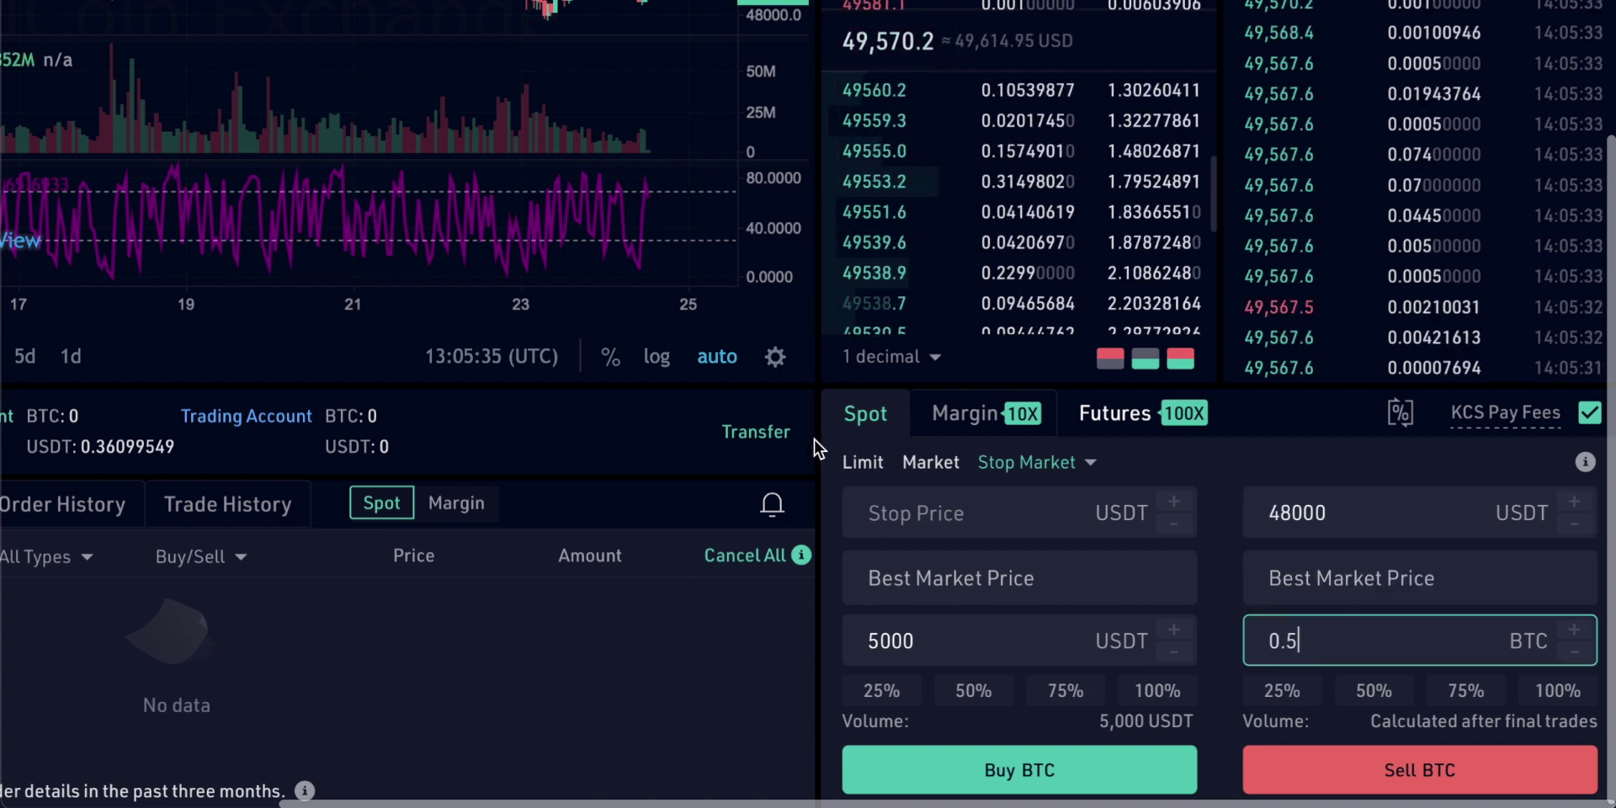
- Examine the Stop Market sell order's stop price against the BTC price chart and the order book
{"action": "scroll", "coordinate": [815, 448], "scroll_direction": "up", "scroll_amount": 2}
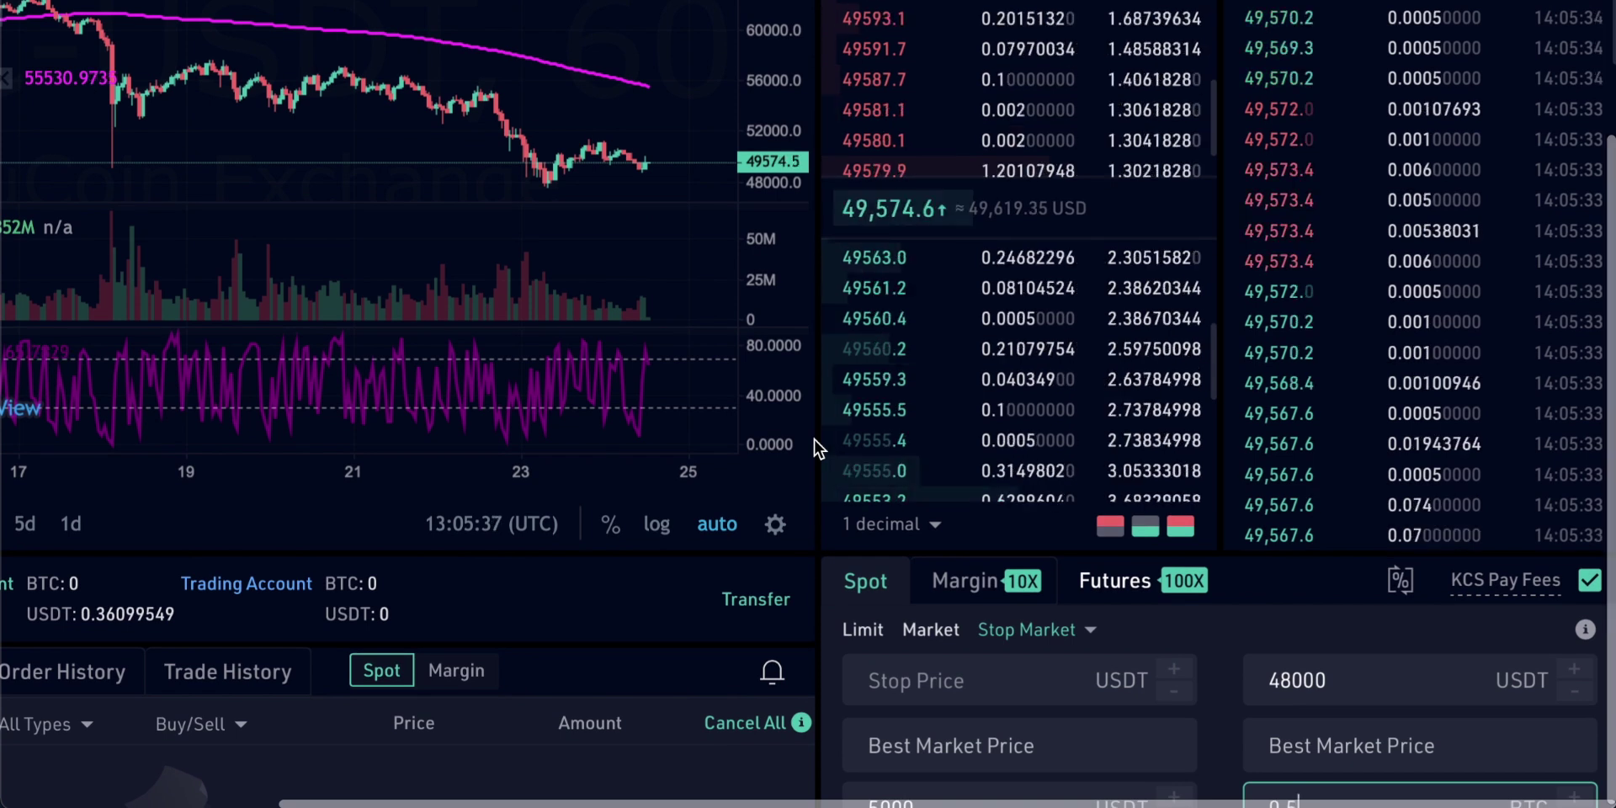
{"action": "scroll", "coordinate": [815, 448], "scroll_direction": "down", "scroll_amount": 2}
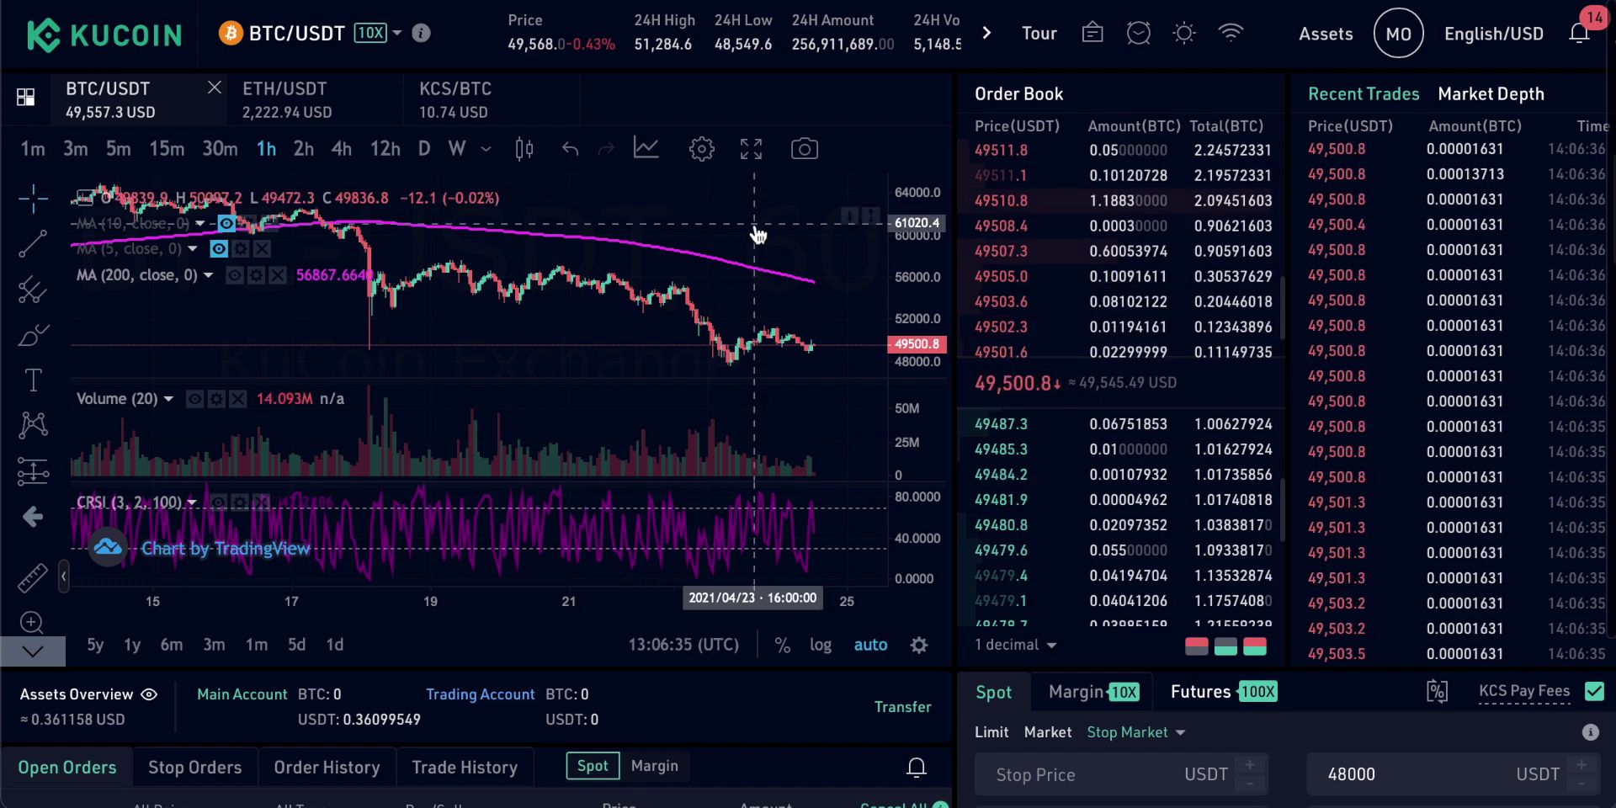
{"action": "mouse_move", "coordinate": [962, 192]}
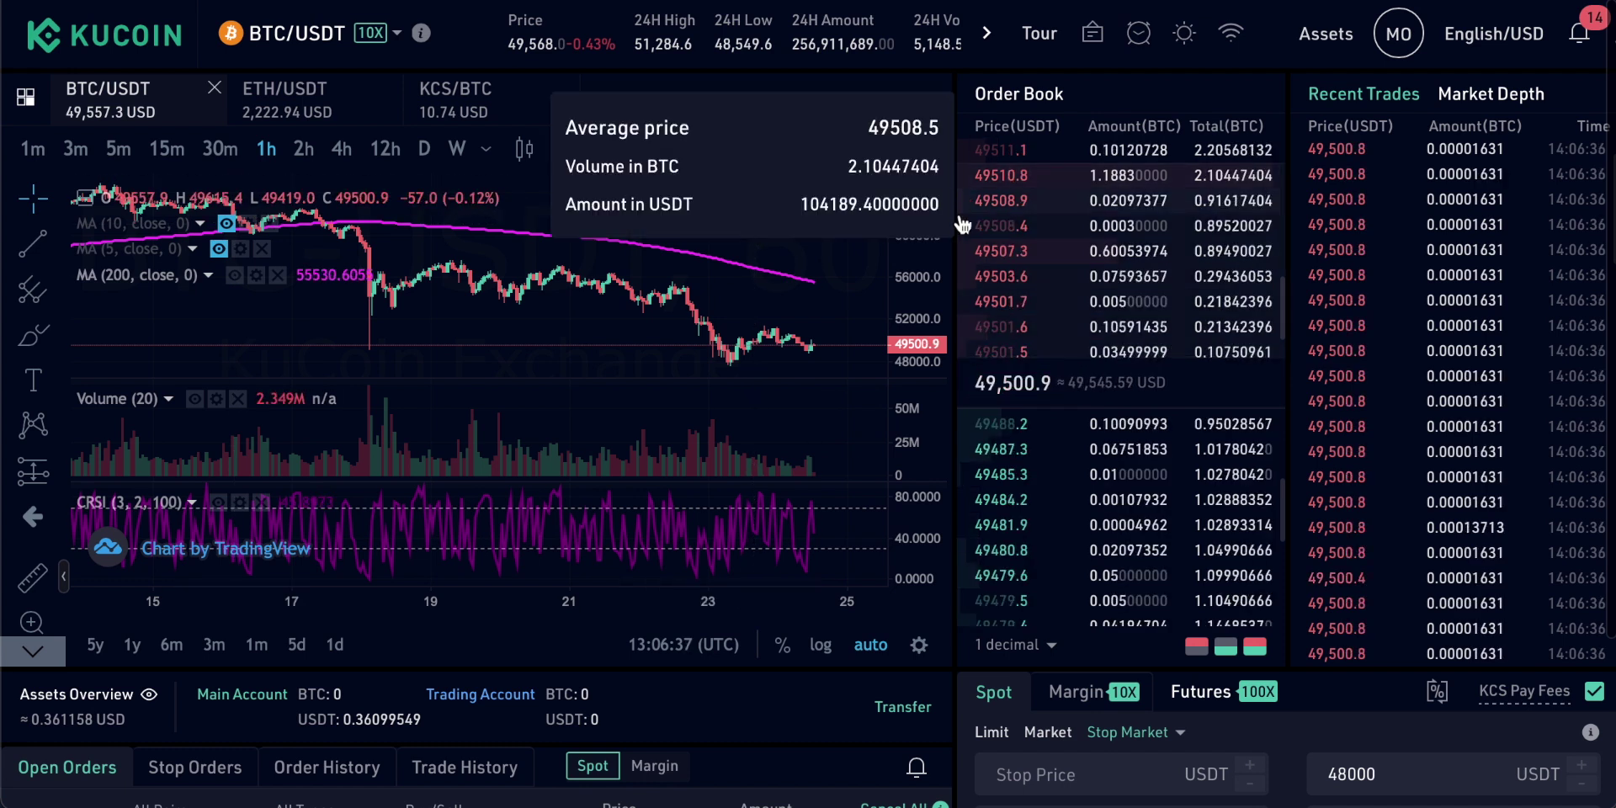